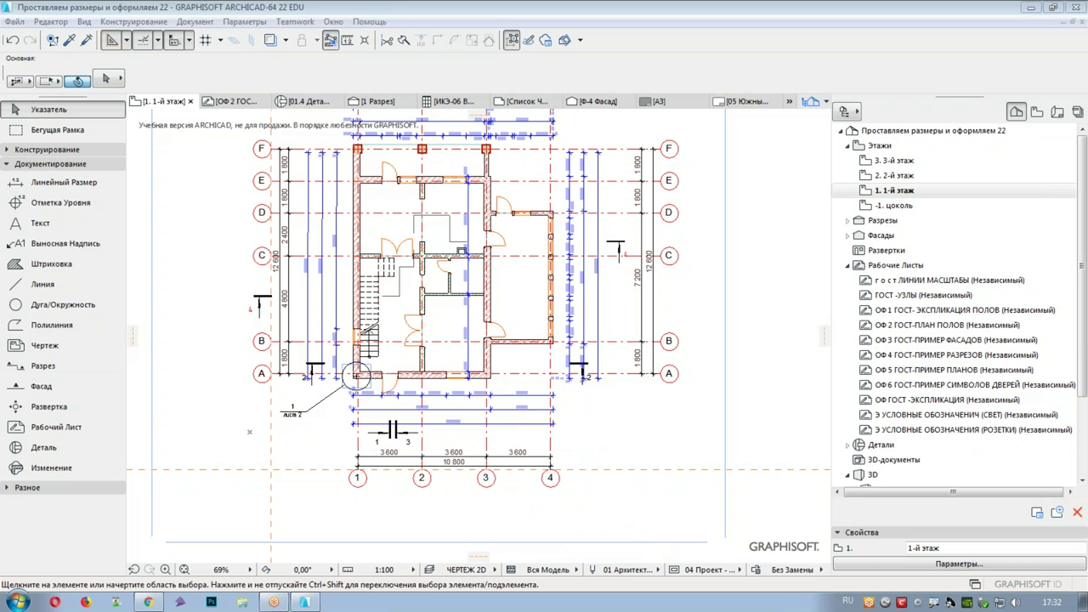
scroll(495, 426, up, 5)
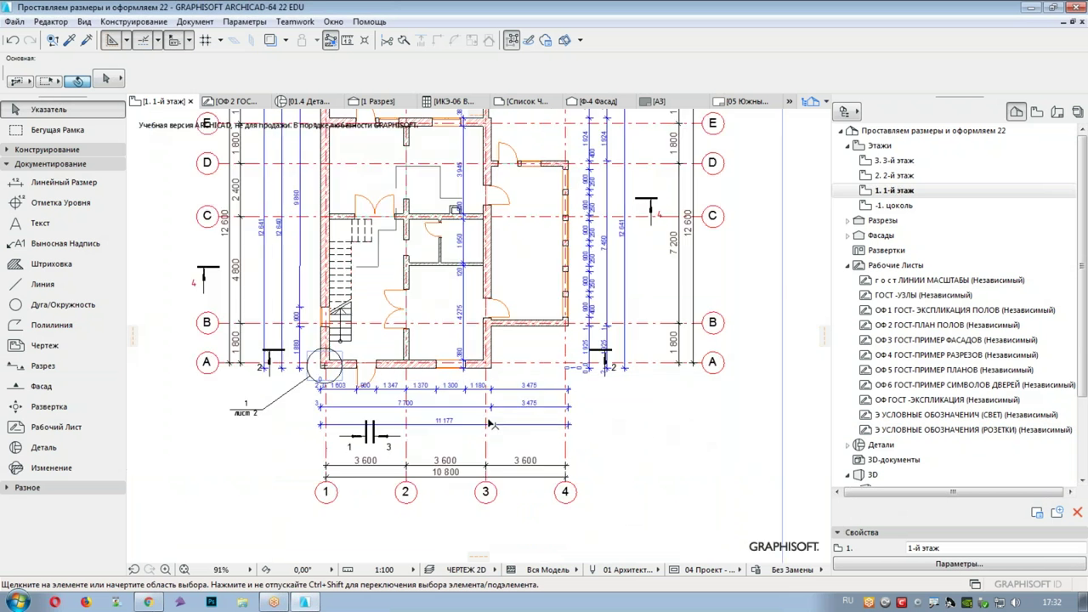
scroll(495, 426, down, 4)
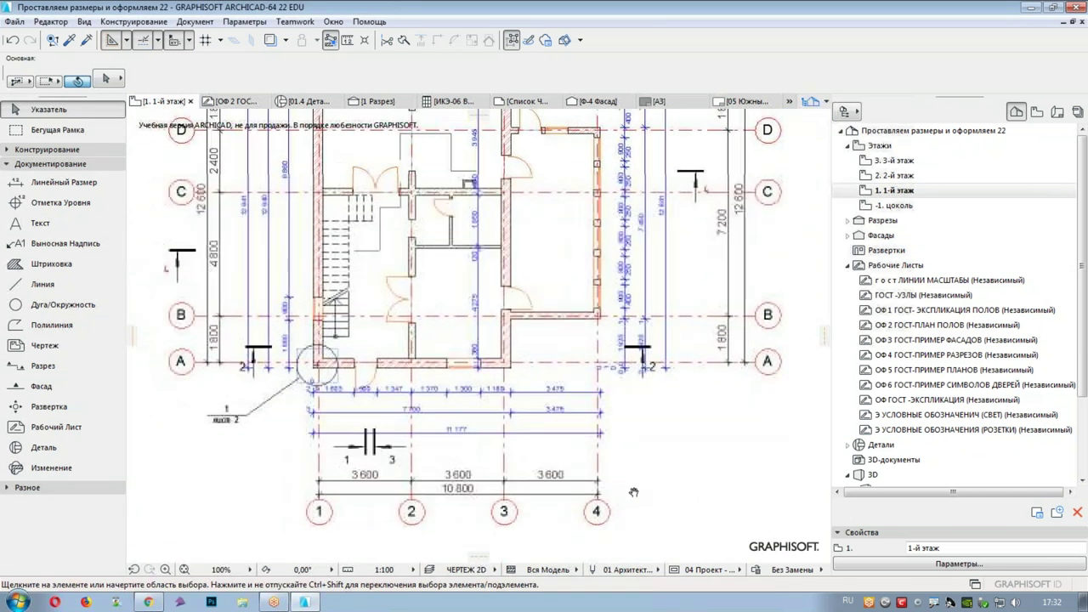
middle_drag(672, 413, 705, 438)
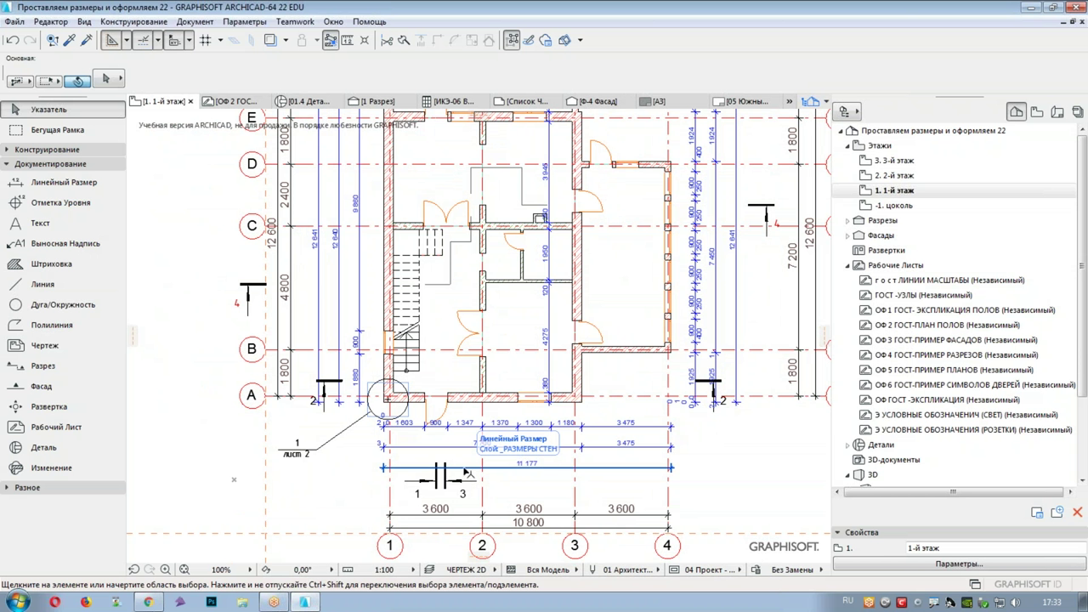
scroll(450, 400, up, 2)
middle_drag(449, 400, 446, 320)
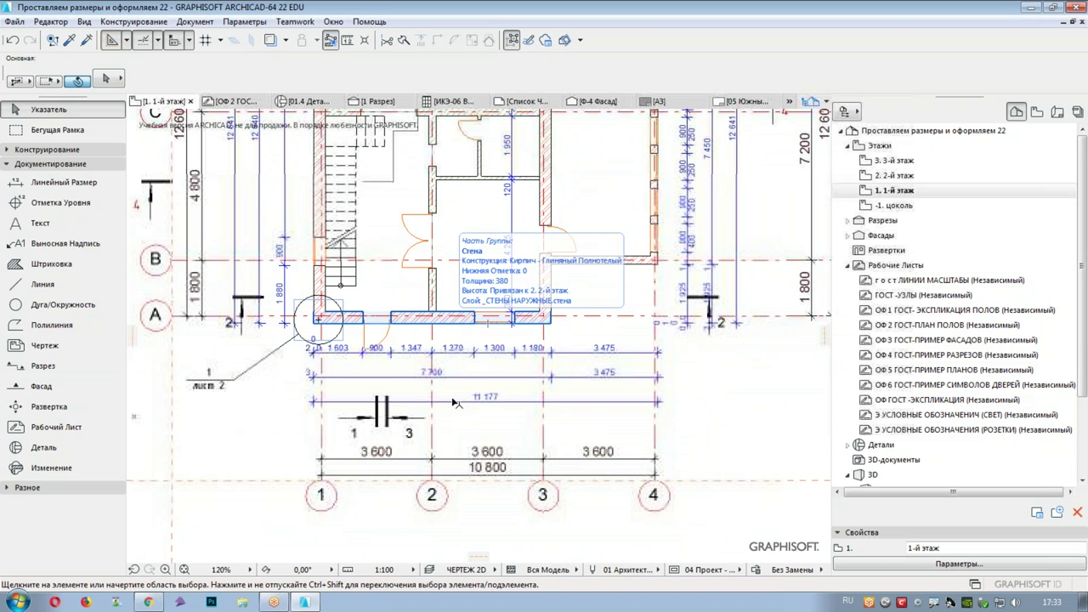
click(464, 570)
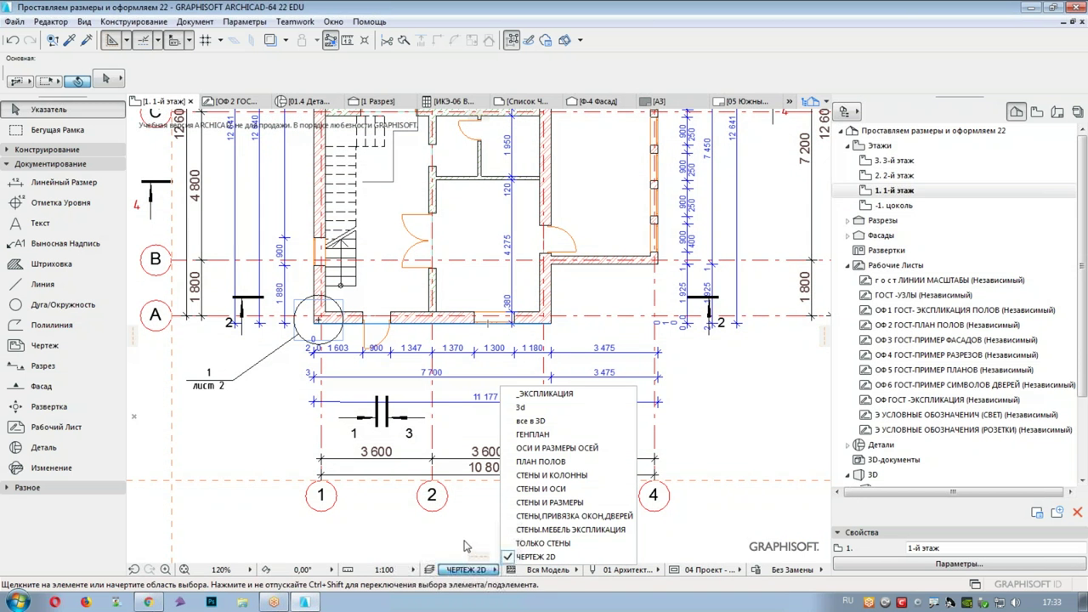
click(465, 544)
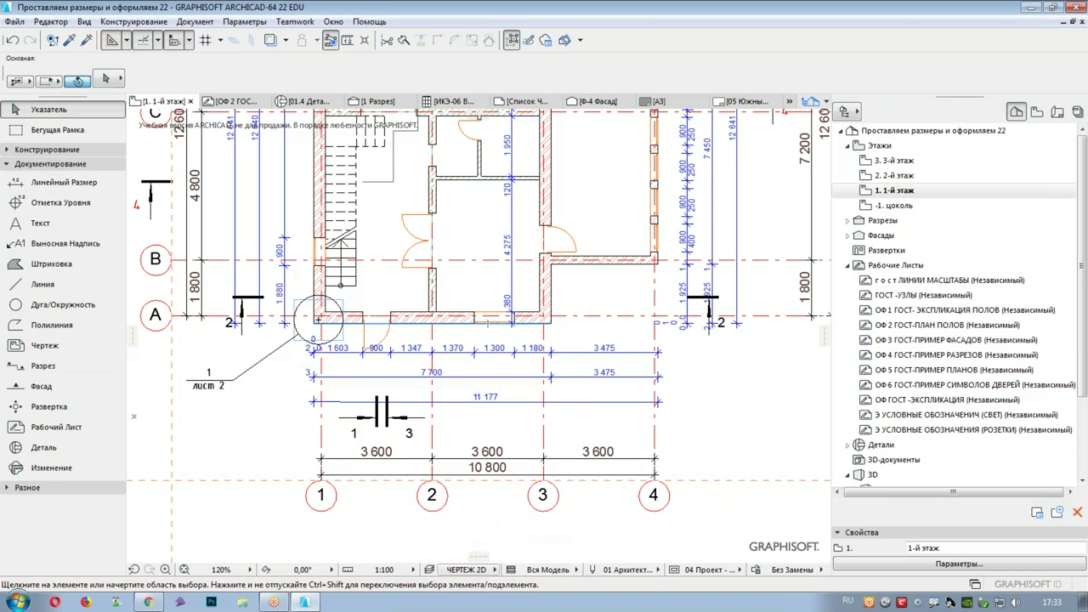
- Apply the model view options set "С МАРКЕРОВКОЙ окон дверей" to the first-floor plan
click(703, 569)
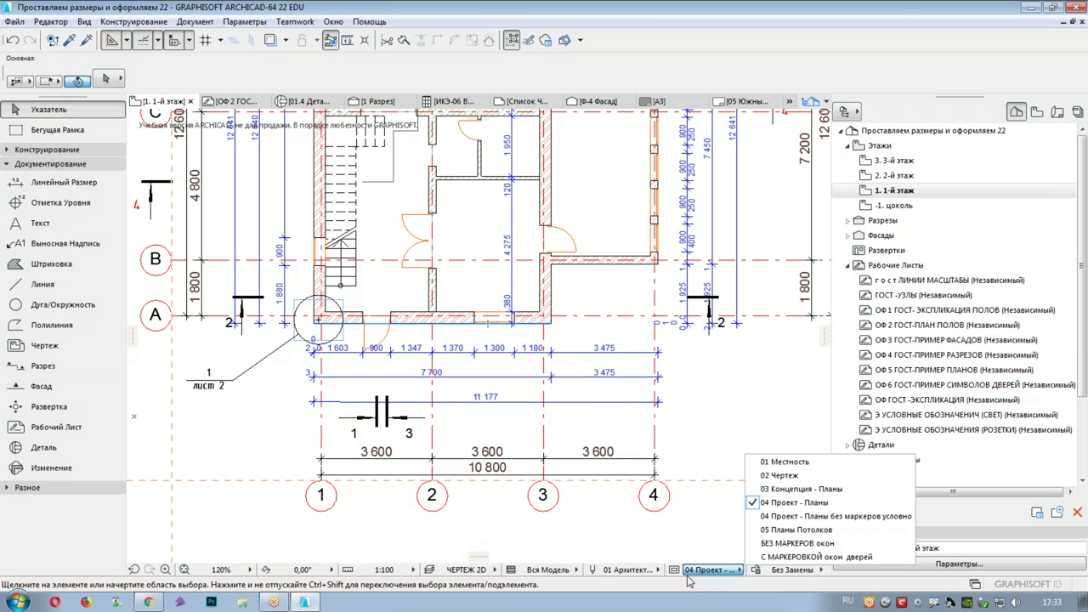
click(677, 575)
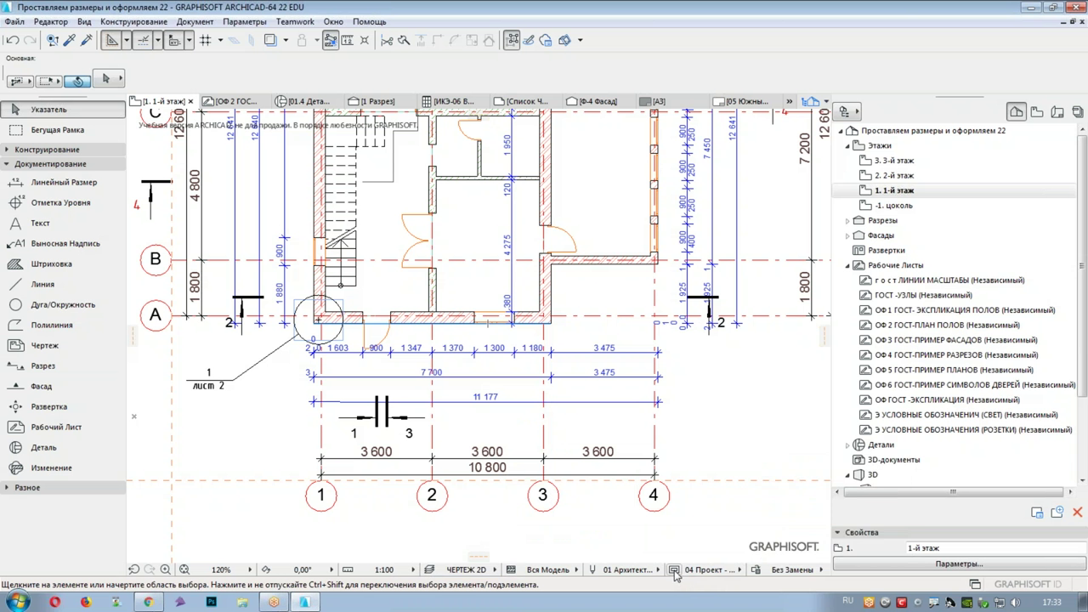
click(675, 572)
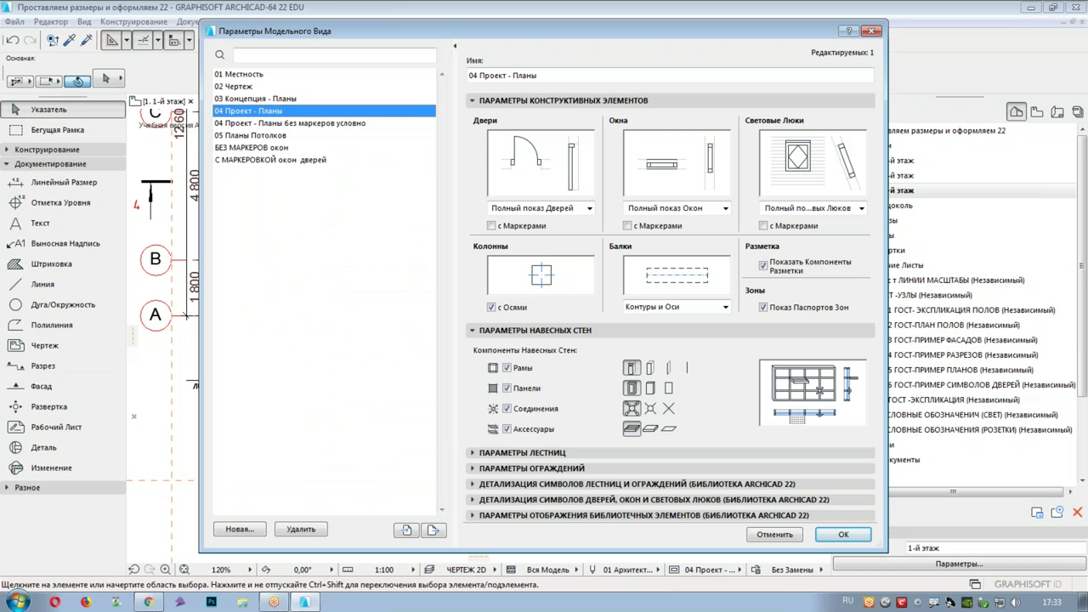
click(253, 161)
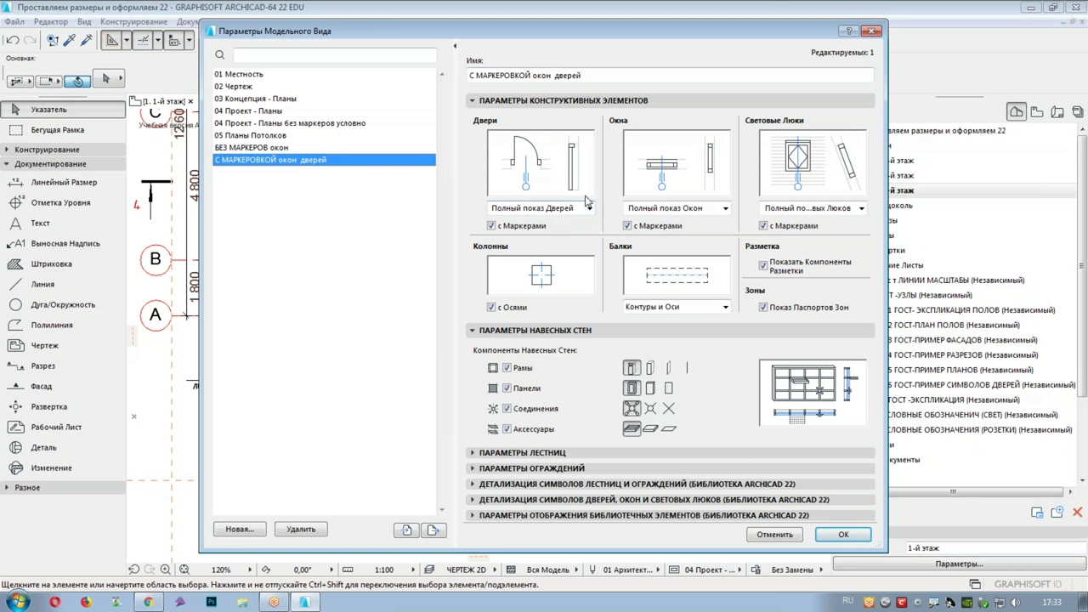
click(840, 533)
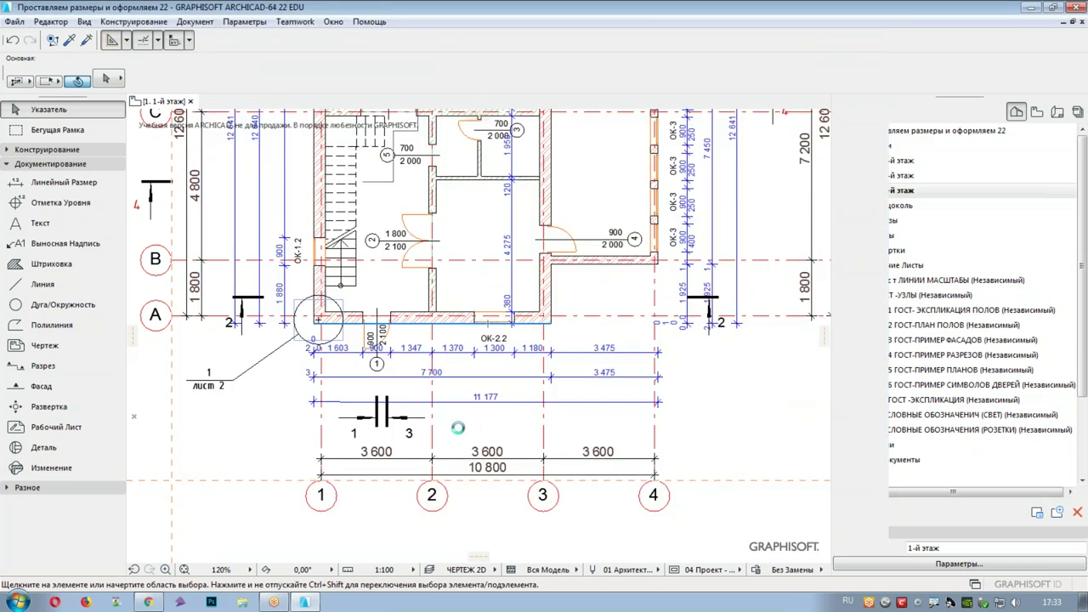
- Select the lower 900 × 2000 door marked 4 on the floor plan and open its settings
scroll(371, 367, up, 3)
middle_drag(472, 281, 259, 429)
middle_drag(448, 304, 382, 466)
scroll(447, 362, down, 2)
middle_drag(699, 352, 543, 341)
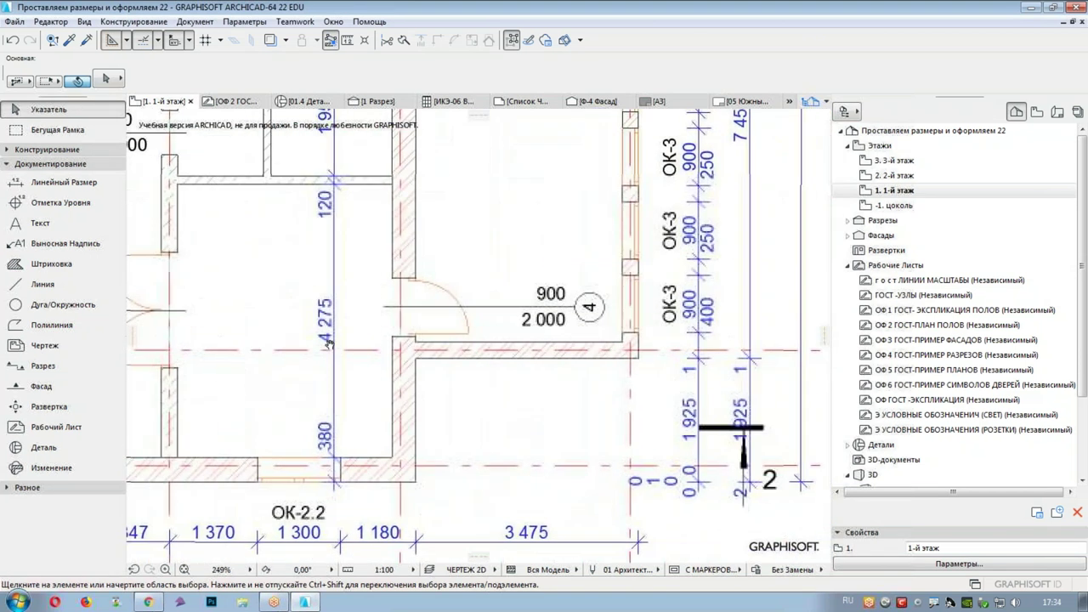
click(575, 316)
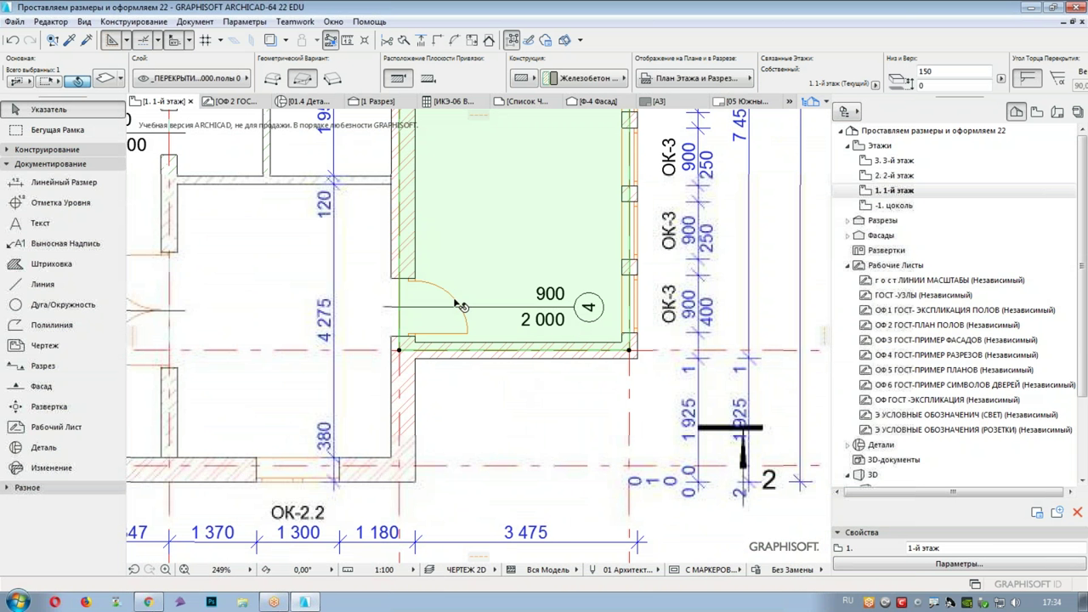
click(387, 308)
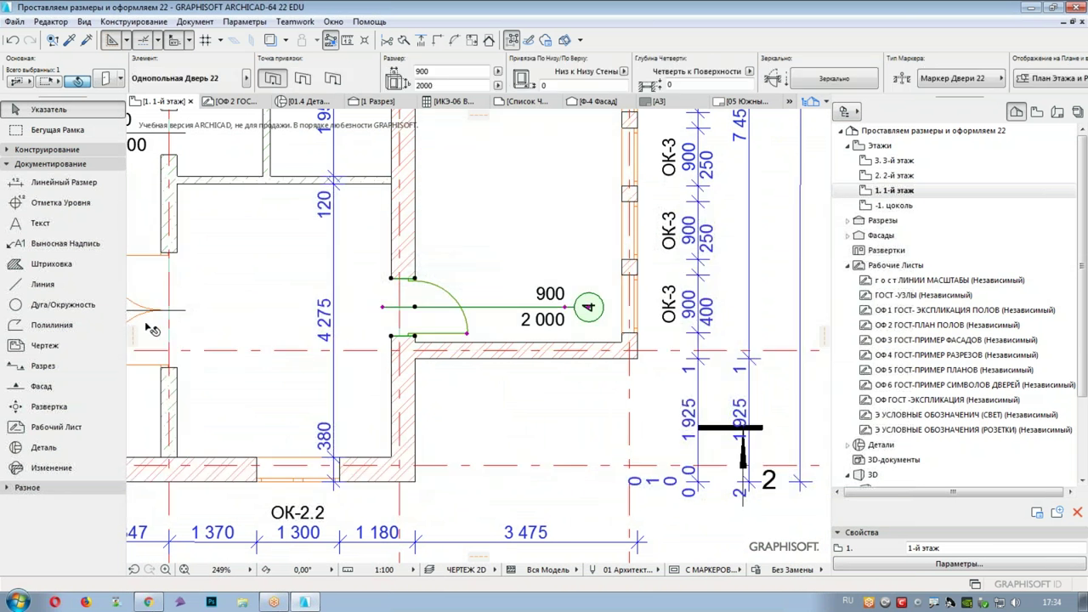
click(13, 164)
click(16, 150)
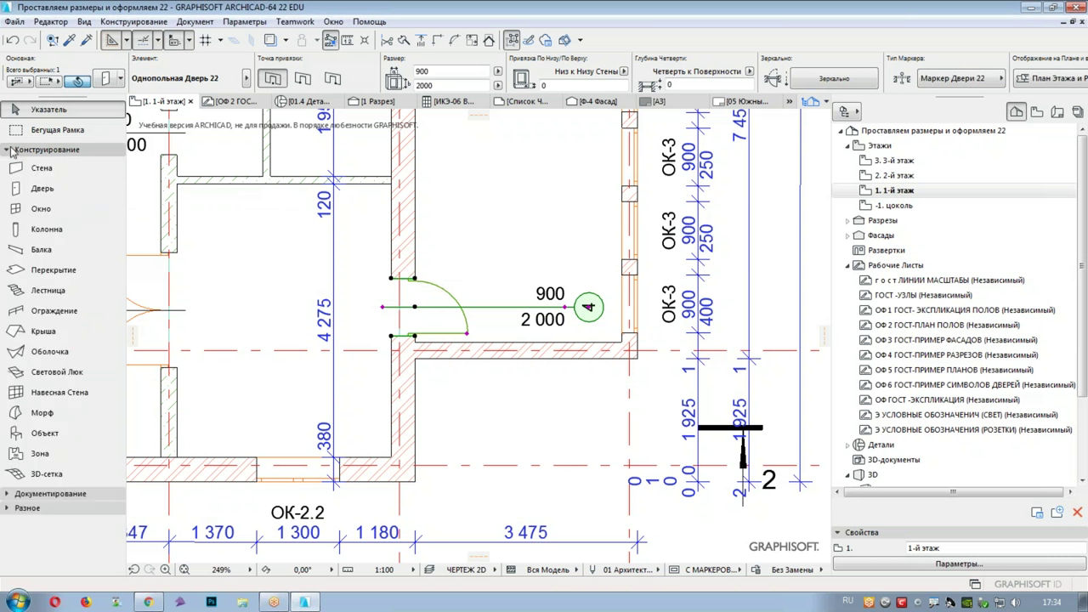
click(24, 191)
double_click(25, 191)
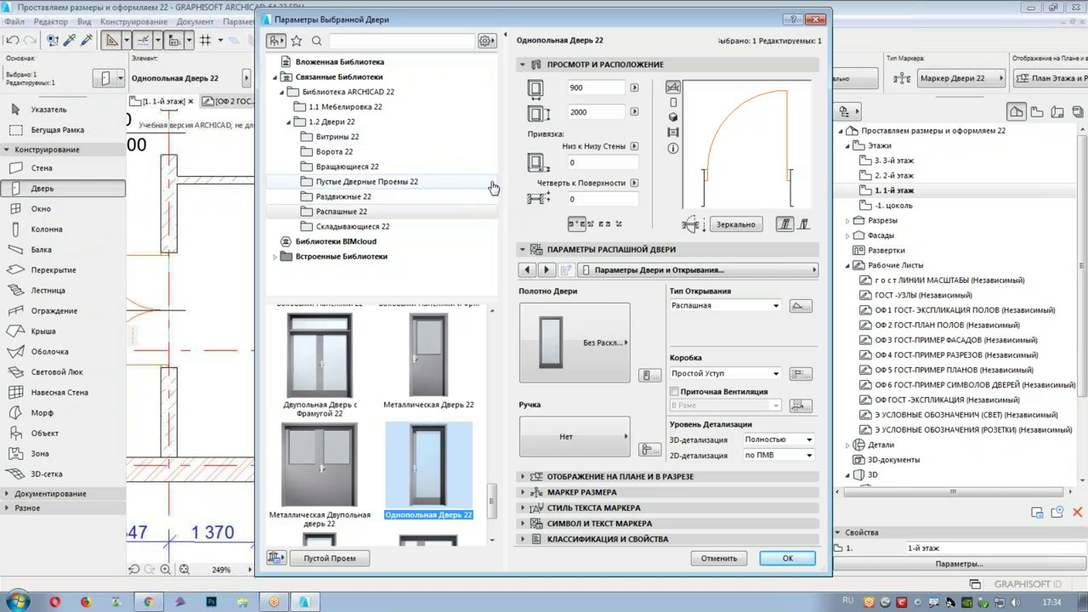
- Review the door's dimension marker settings, including the available marker types and marker size, then close the settings and deselect the door
click(531, 67)
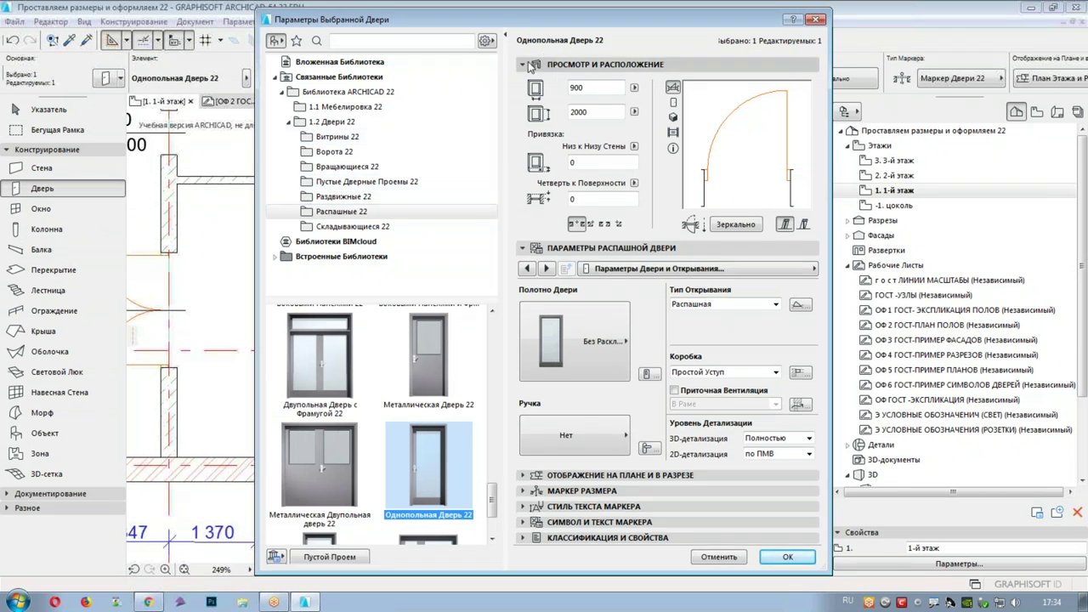
click(524, 80)
drag(561, 21, 400, 81)
click(370, 173)
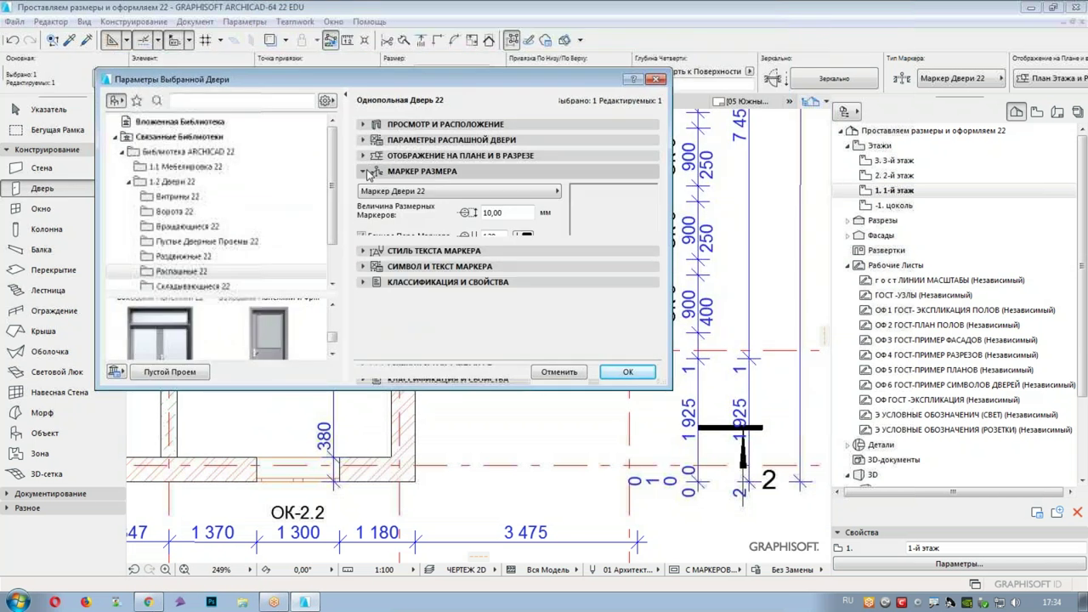
click(478, 197)
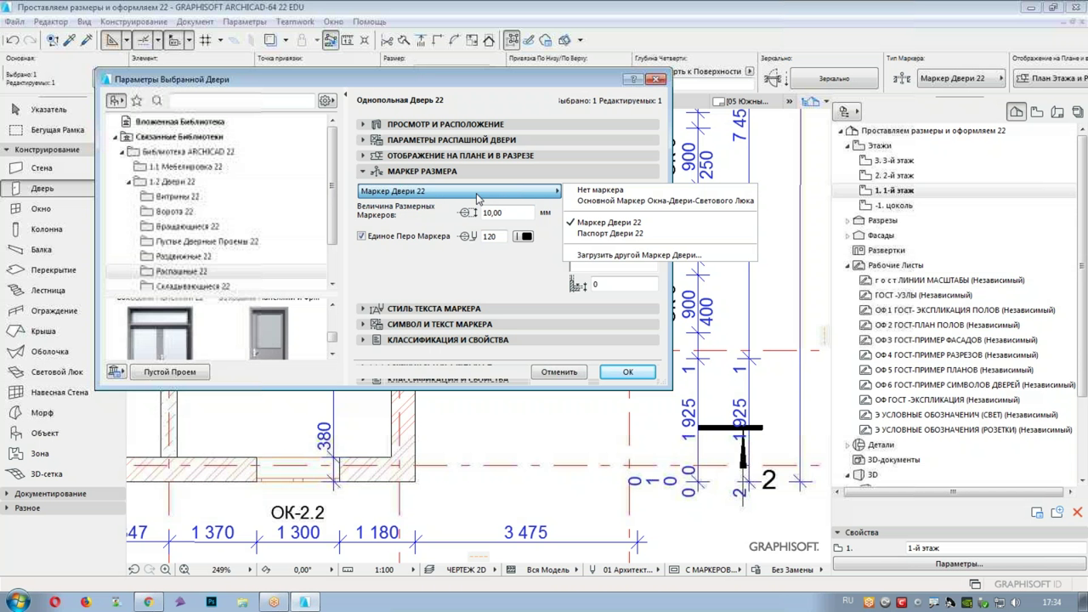
click(477, 198)
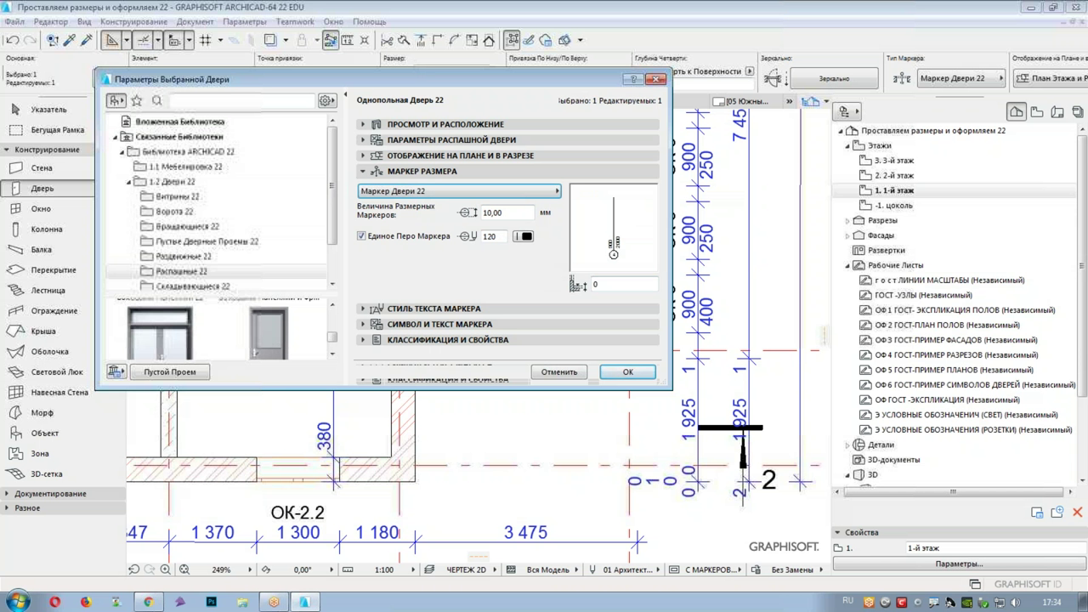
double_click(509, 212)
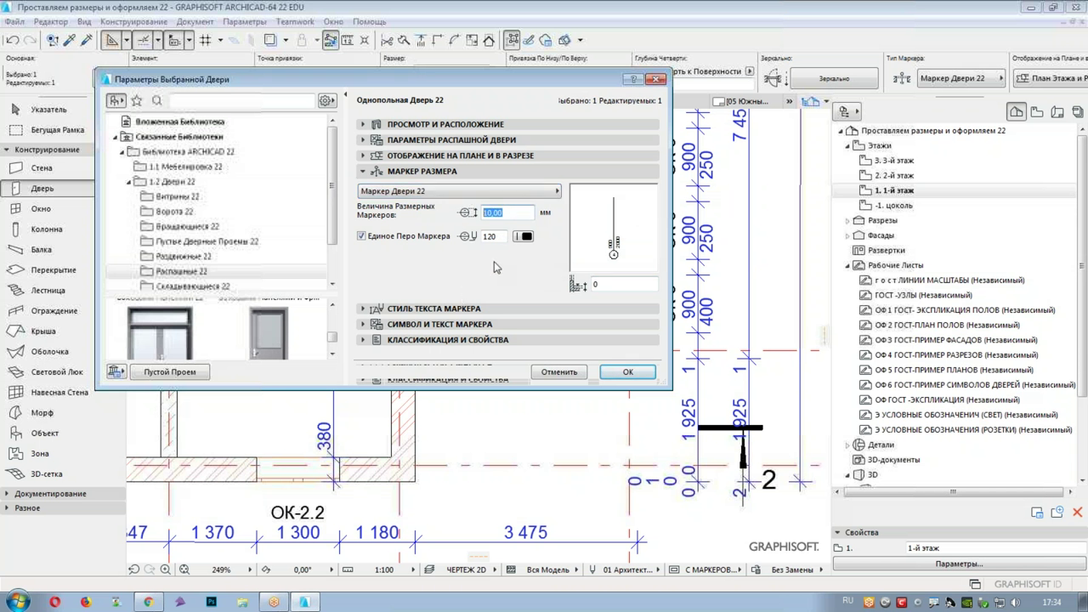
click(637, 379)
key(Escape)
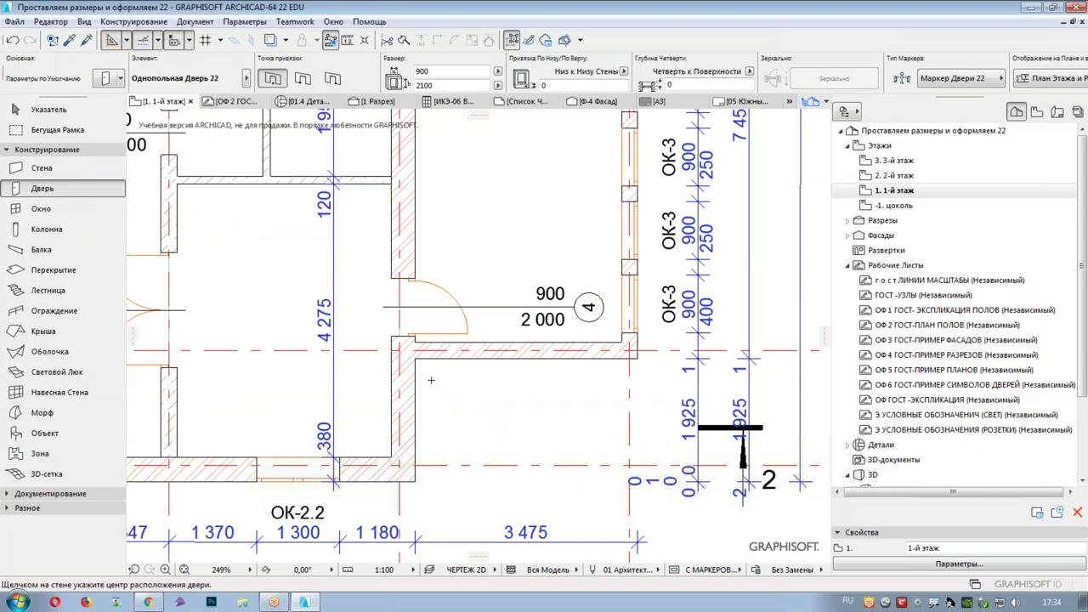
- Switch the first-floor plan to the "ПЛАН ПОЛОВ" layer combination
scroll(494, 434, down, 5)
middle_drag(426, 302, 416, 386)
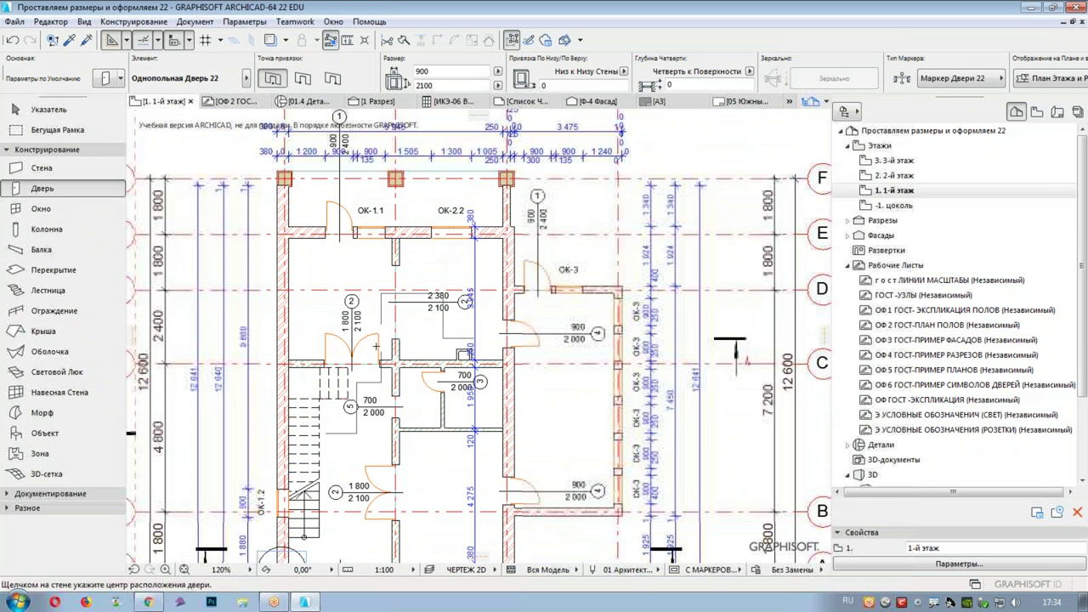
middle_drag(376, 346, 374, 242)
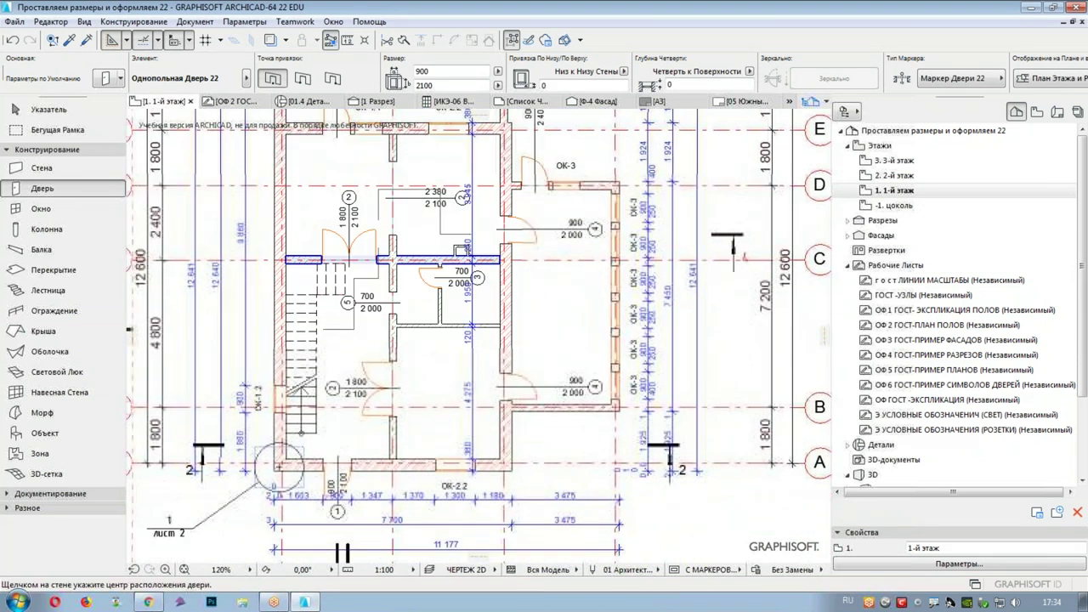
middle_drag(422, 337, 430, 273)
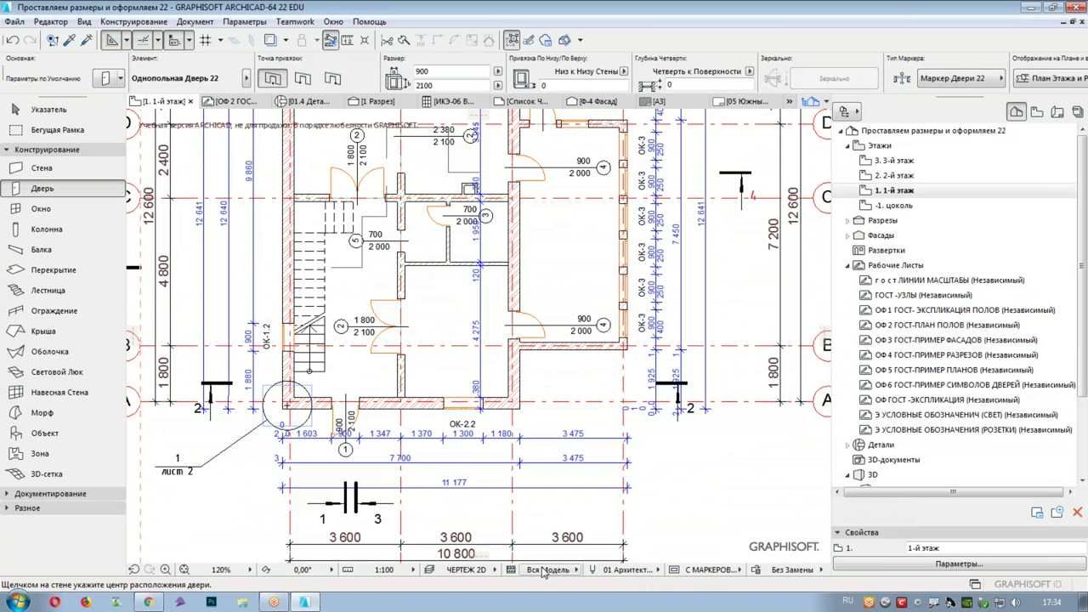
click(484, 570)
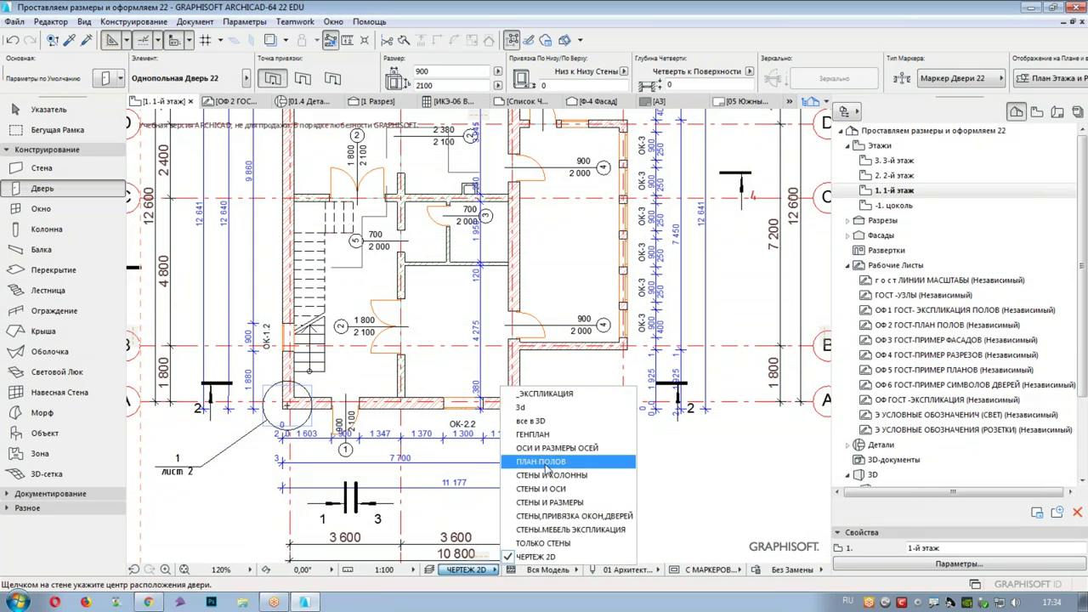
click(544, 461)
middle_drag(415, 288, 404, 394)
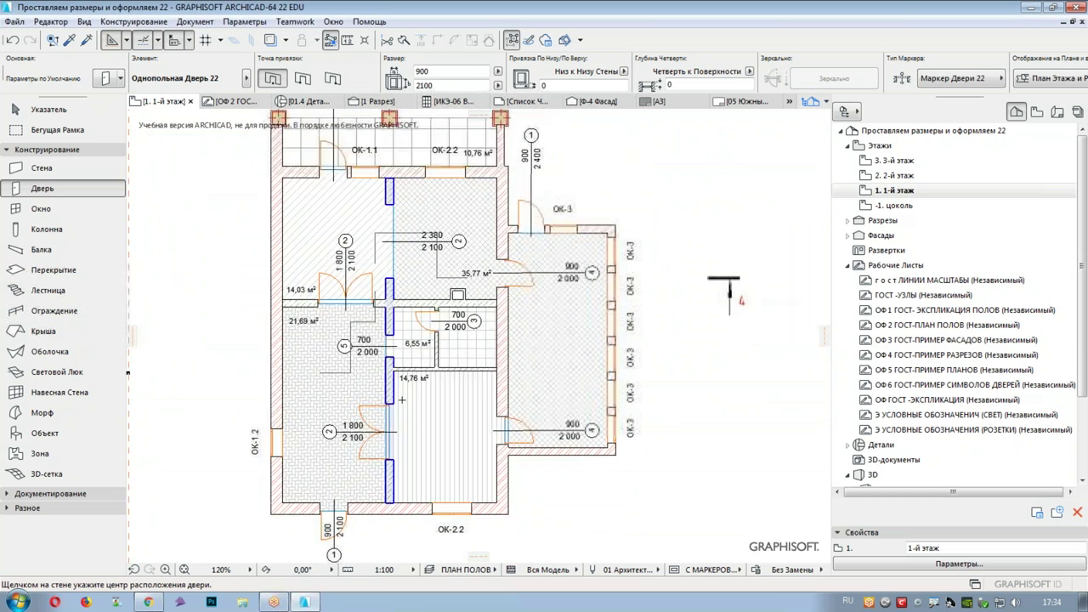
- Apply the model view options set "БЕЗ МАРКЕРОВ окон" to the floor plan
click(697, 570)
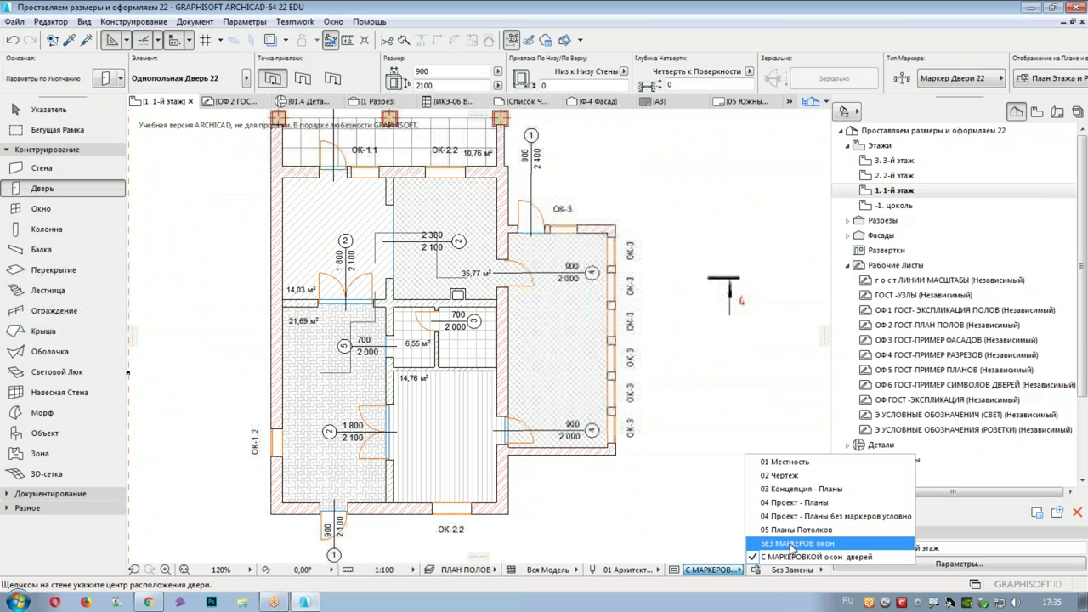
click(797, 543)
middle_drag(367, 397, 363, 430)
middle_drag(271, 340, 267, 300)
- Apply the "Выноска - Тип пола" favourite to the default settings of the Label tool
click(9, 151)
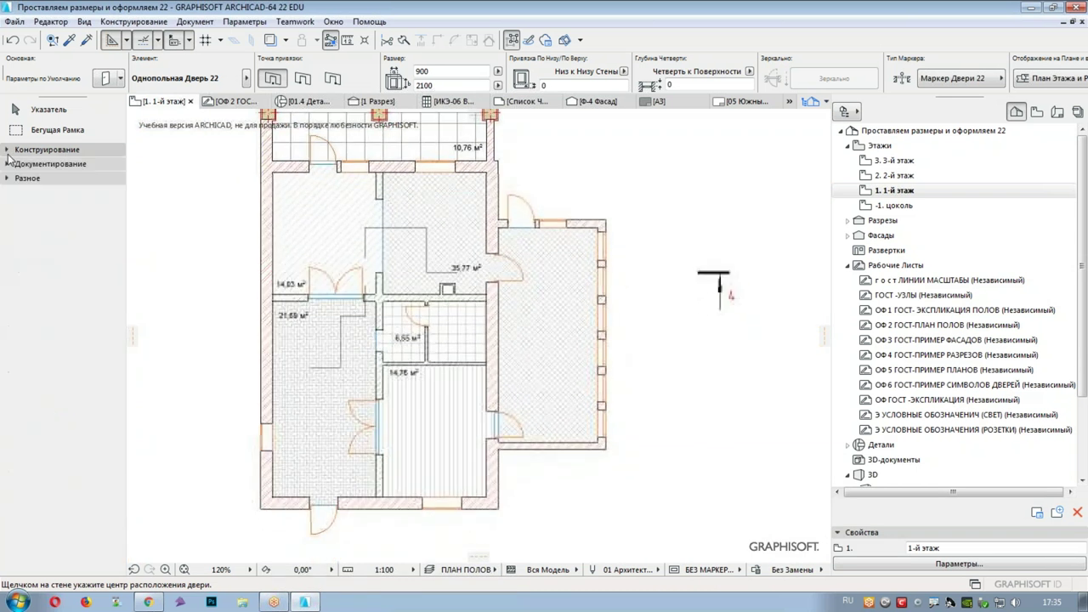
click(10, 164)
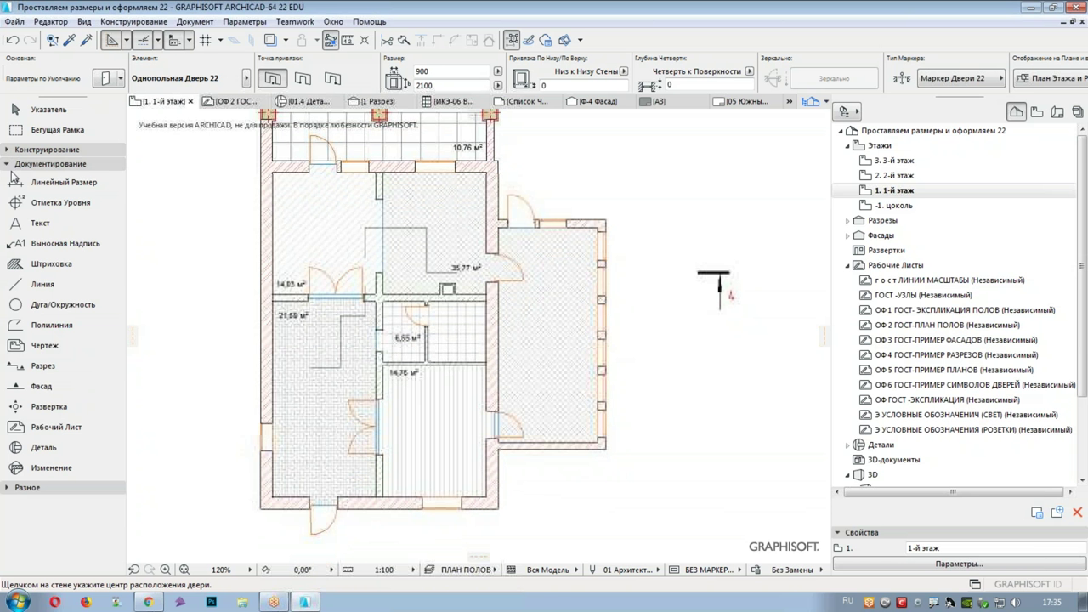
double_click(65, 244)
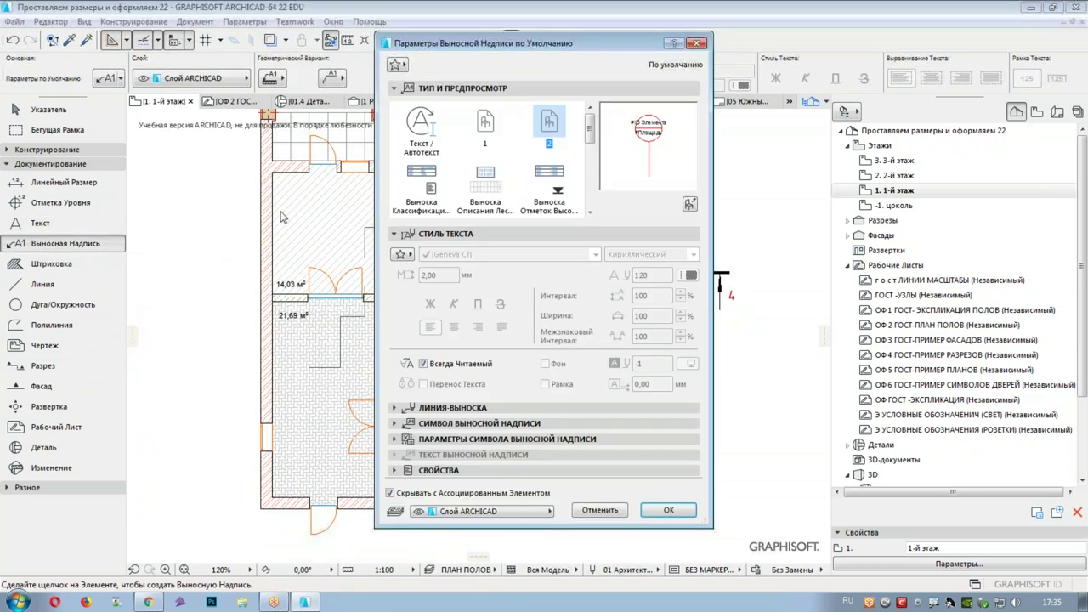
click(396, 65)
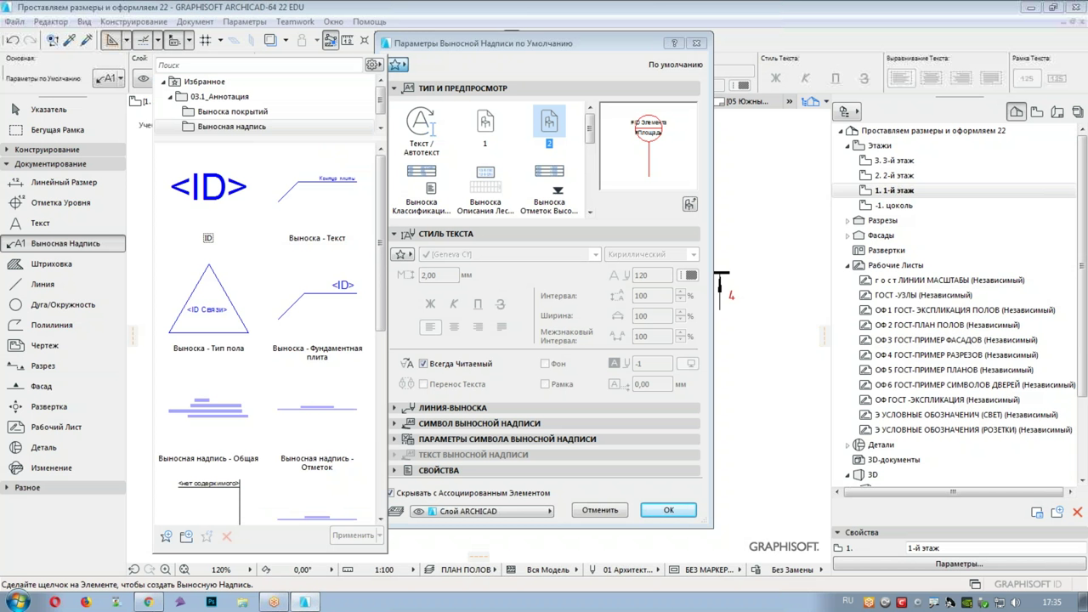
click(215, 327)
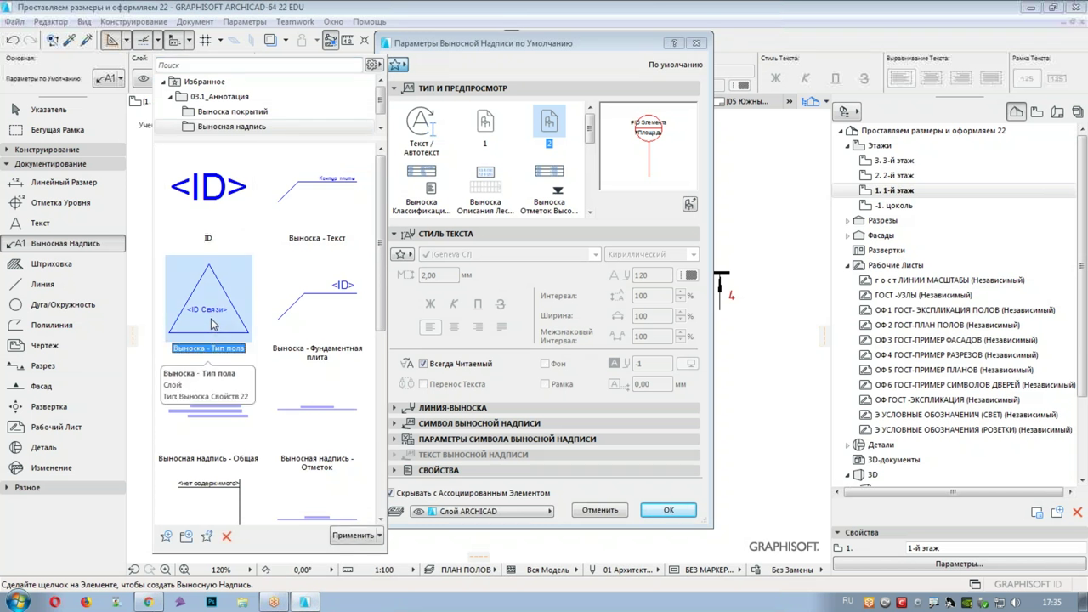
double_click(213, 323)
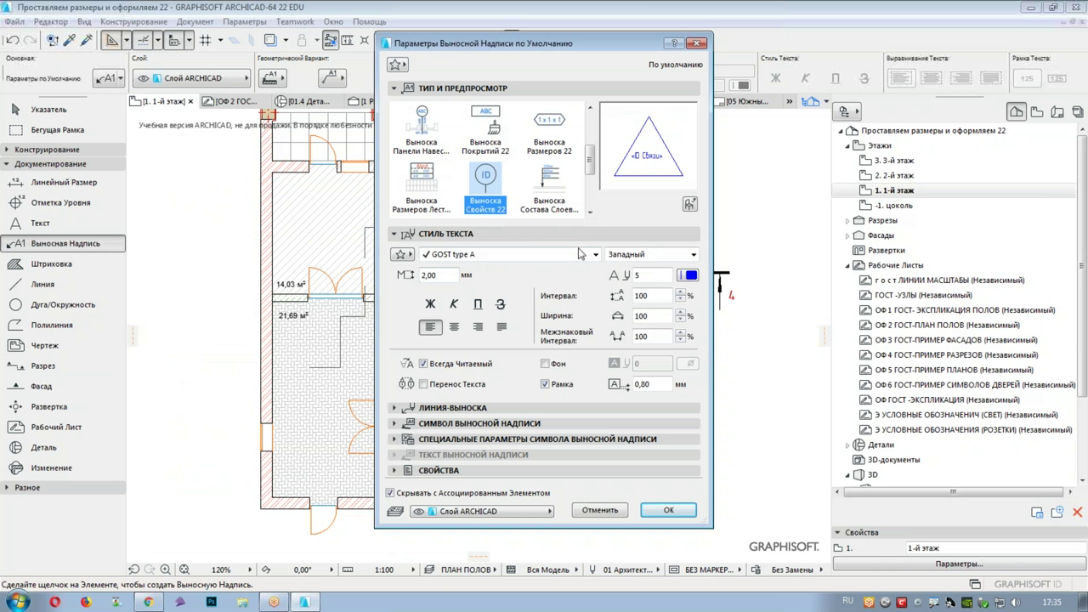
- Check the label's symbol and geometry parameters, including its frame shape, then accept the label defaults
click(393, 423)
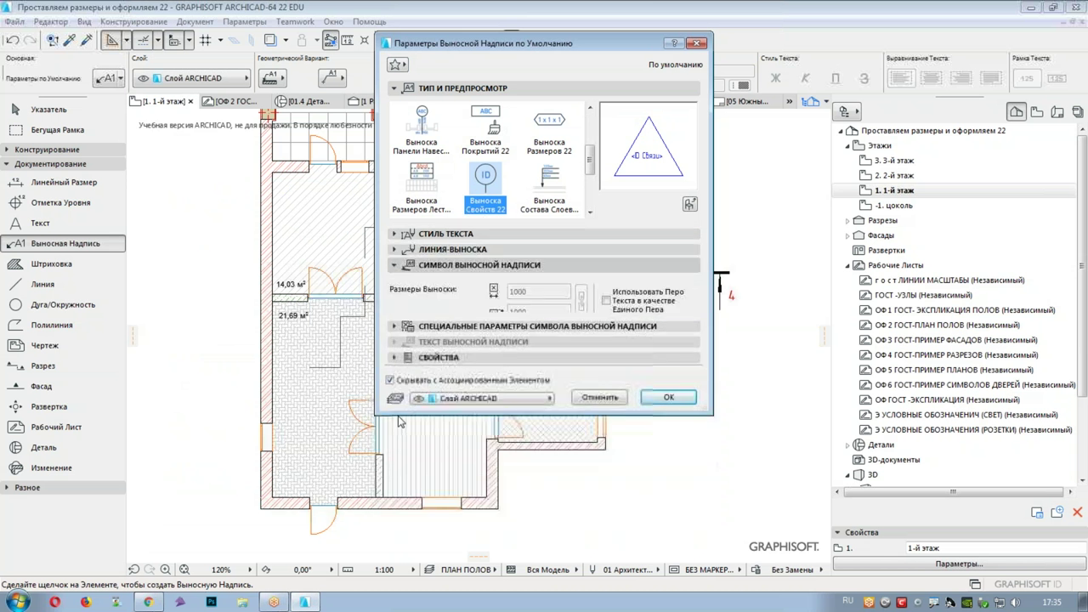
click(393, 264)
click(395, 280)
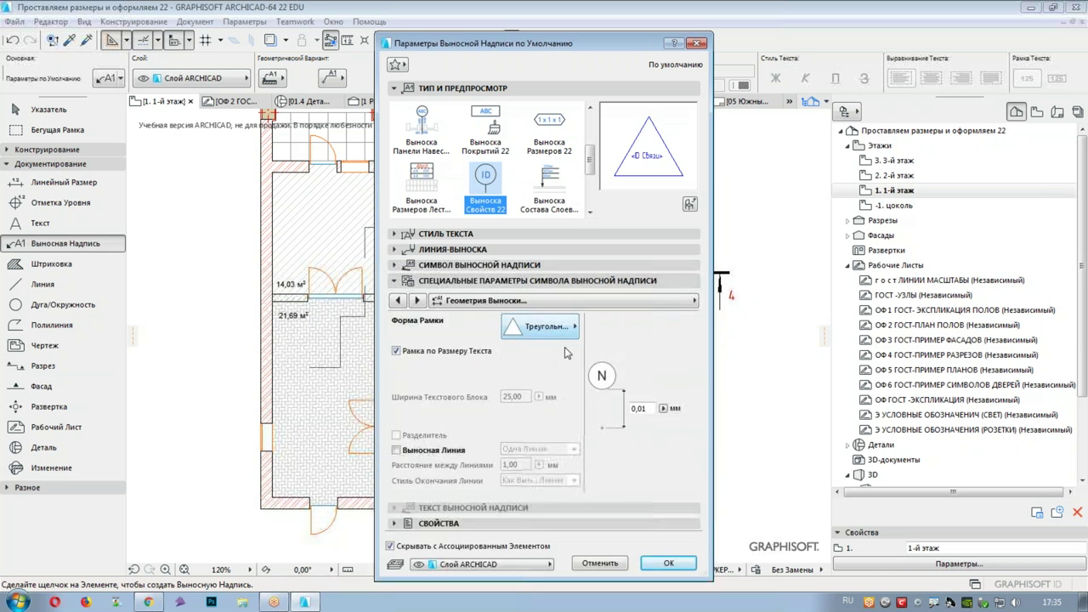
click(668, 563)
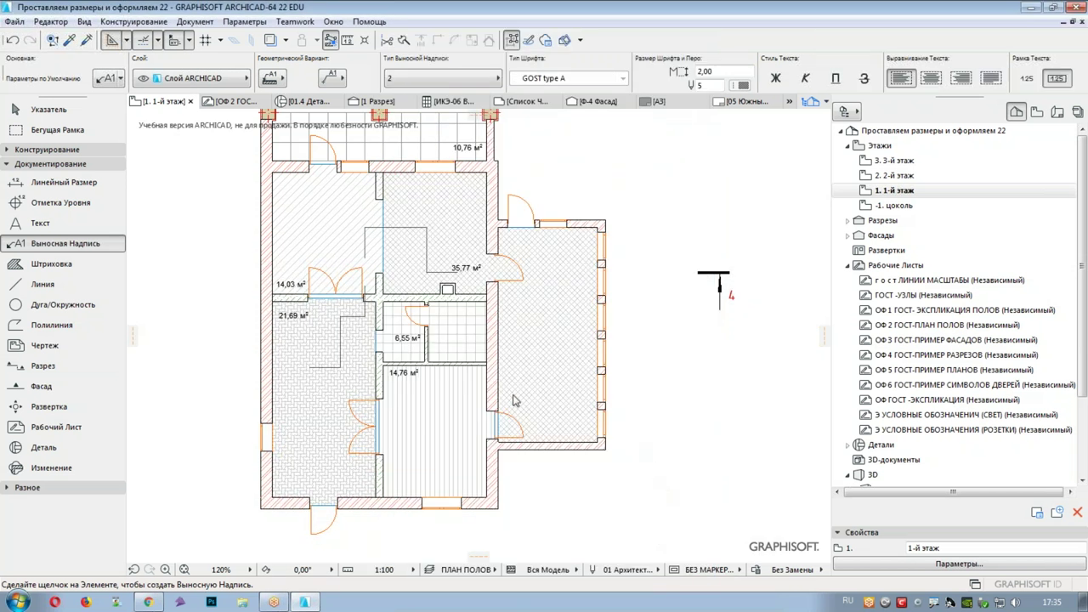
- Select all floor fills on the first-floor plan and add the default floor-type label to every selected fill
middle_drag(345, 345, 347, 372)
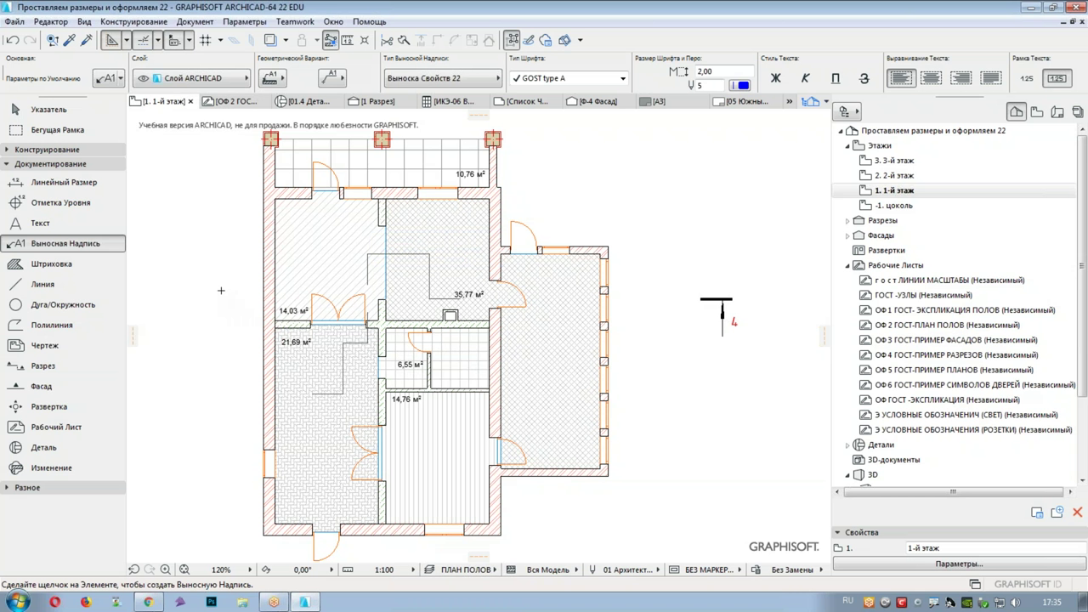
click(27, 268)
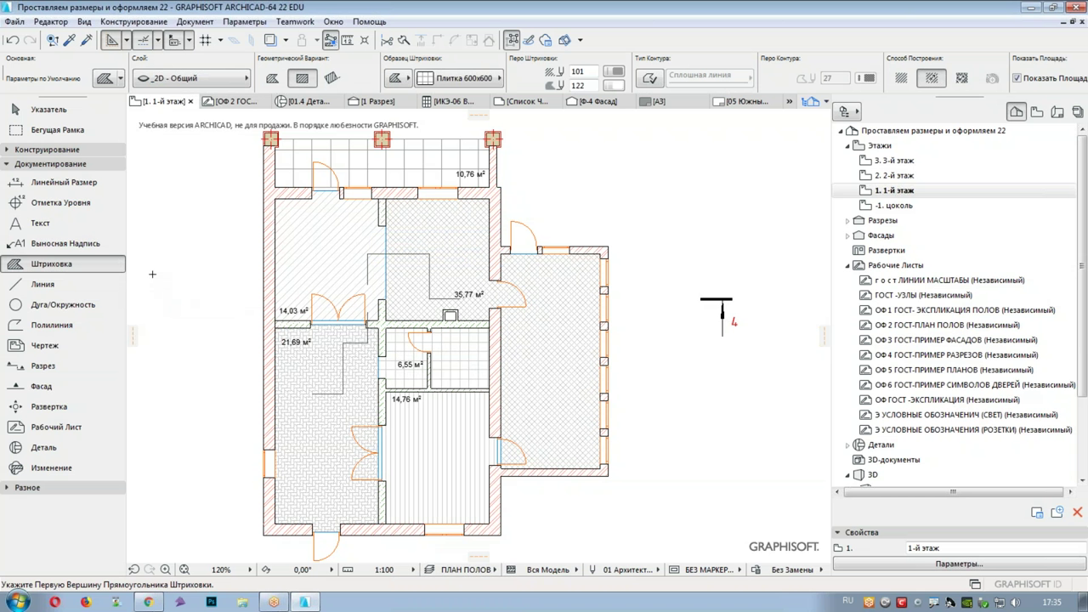
key(ctrl+a)
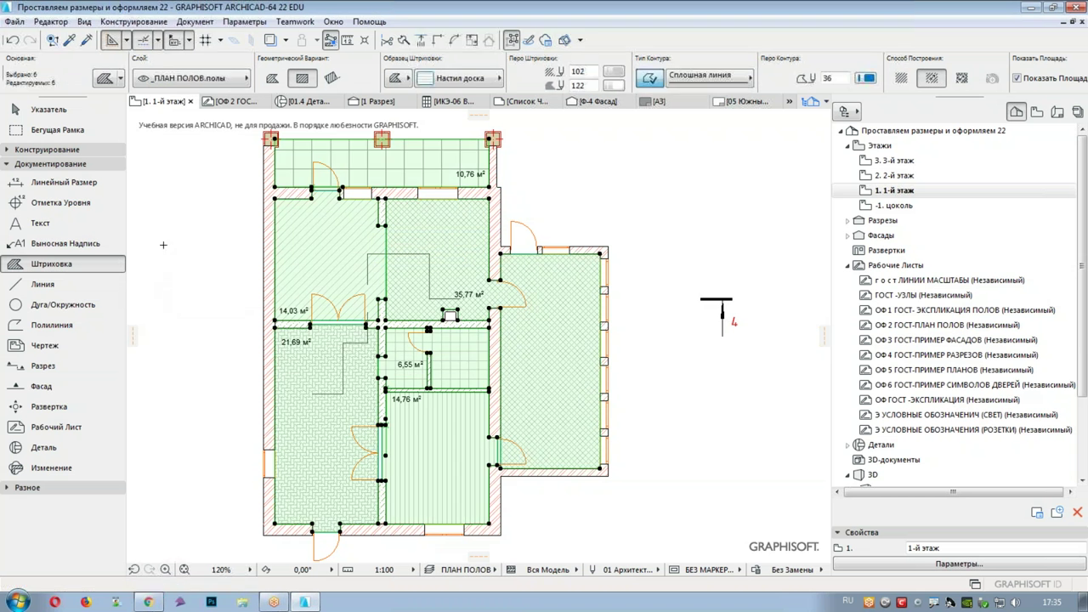
click(206, 24)
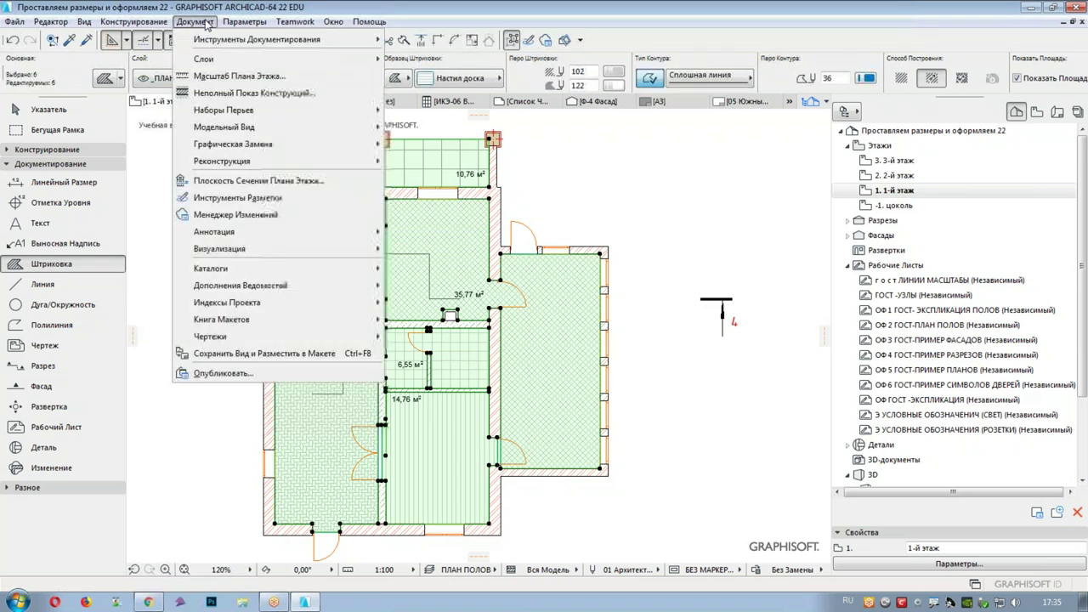
mouse_move(234, 233)
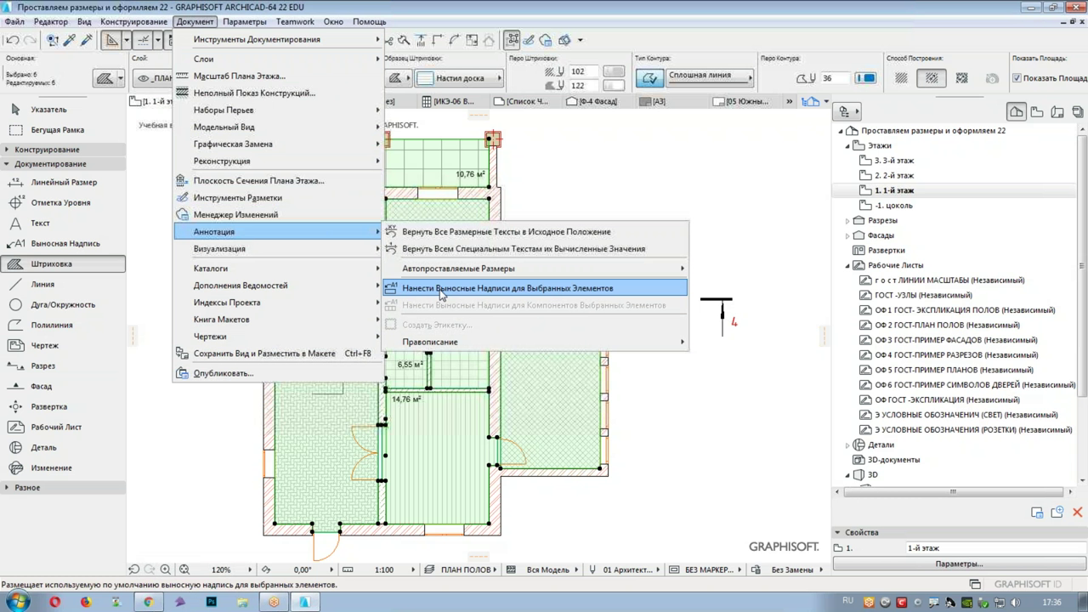
click(441, 289)
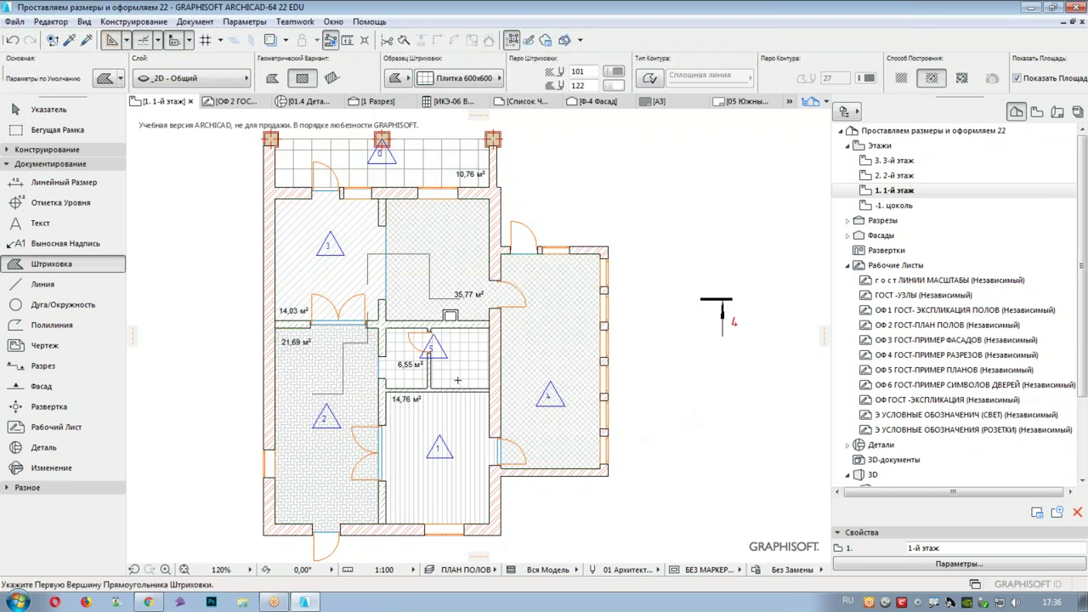
scroll(438, 374, up, 5)
key(space)
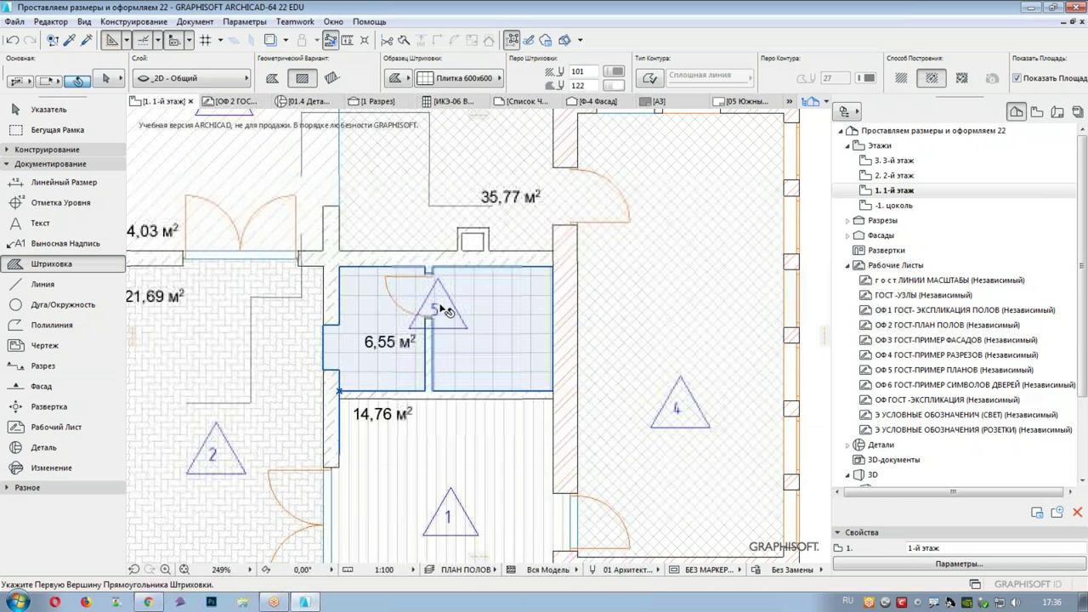
click(440, 313)
click(492, 350)
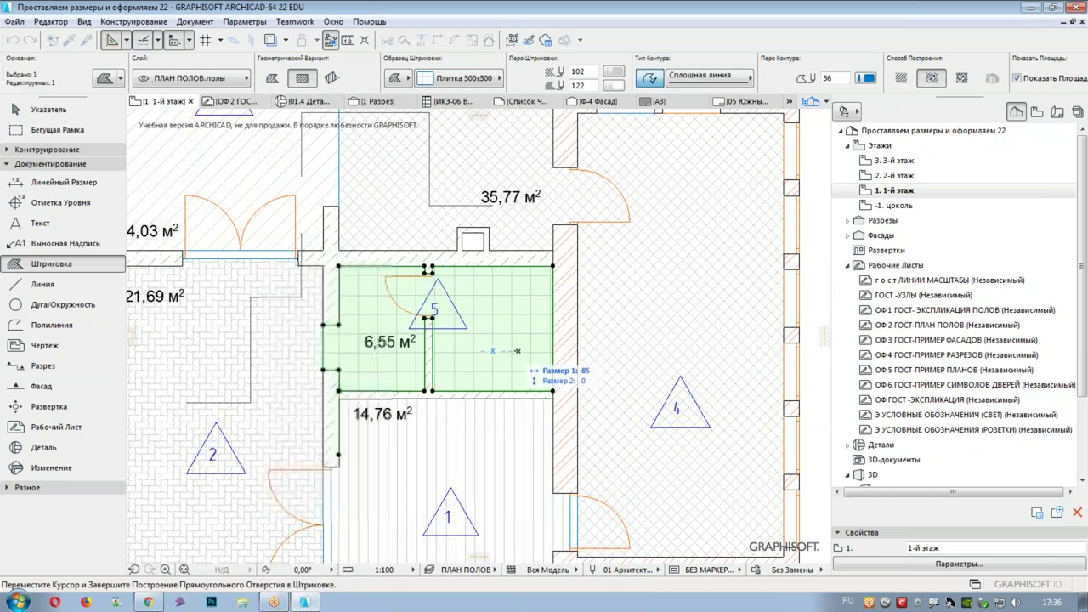
key(Escape)
key(Escape)
key(Escape)
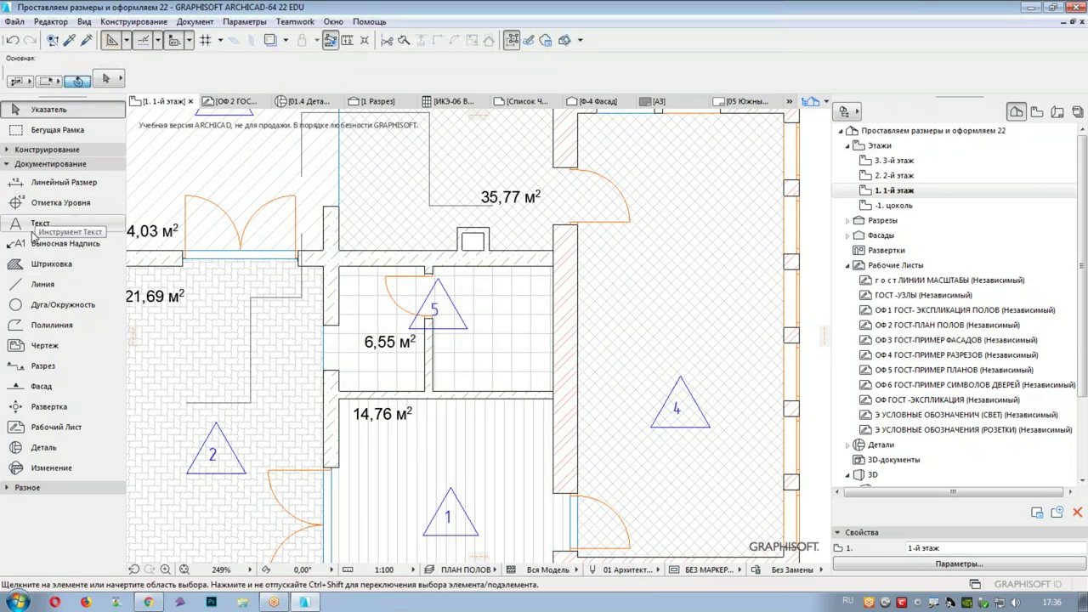
- Move floor-type label 5 off the partition door into the clear area of the bathroom east of the partition
click(31, 245)
click(440, 330)
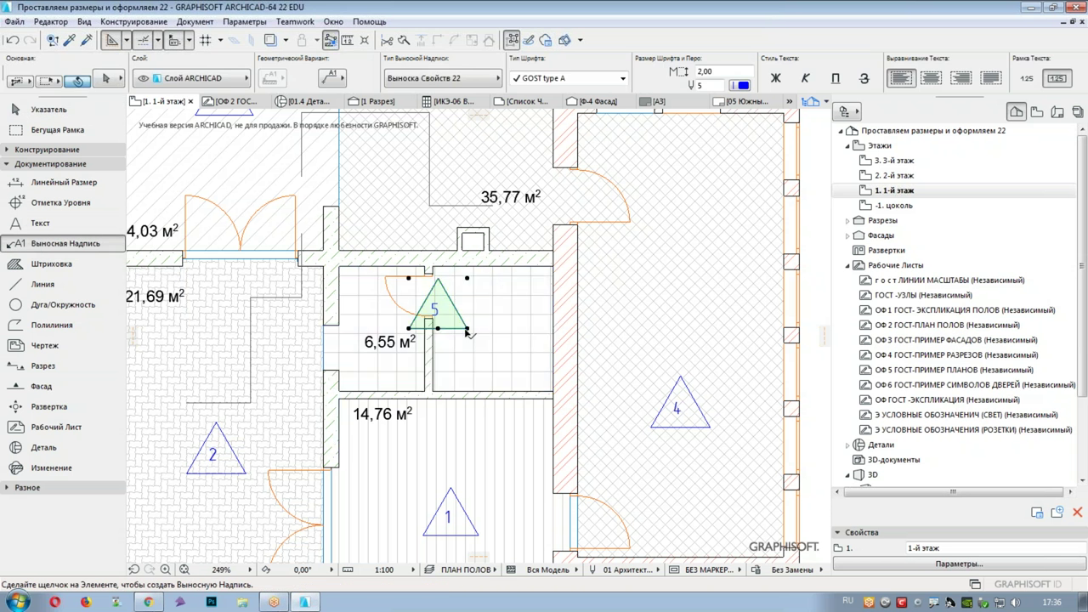
key(ctrl+d)
click(436, 329)
click(495, 354)
key(Escape)
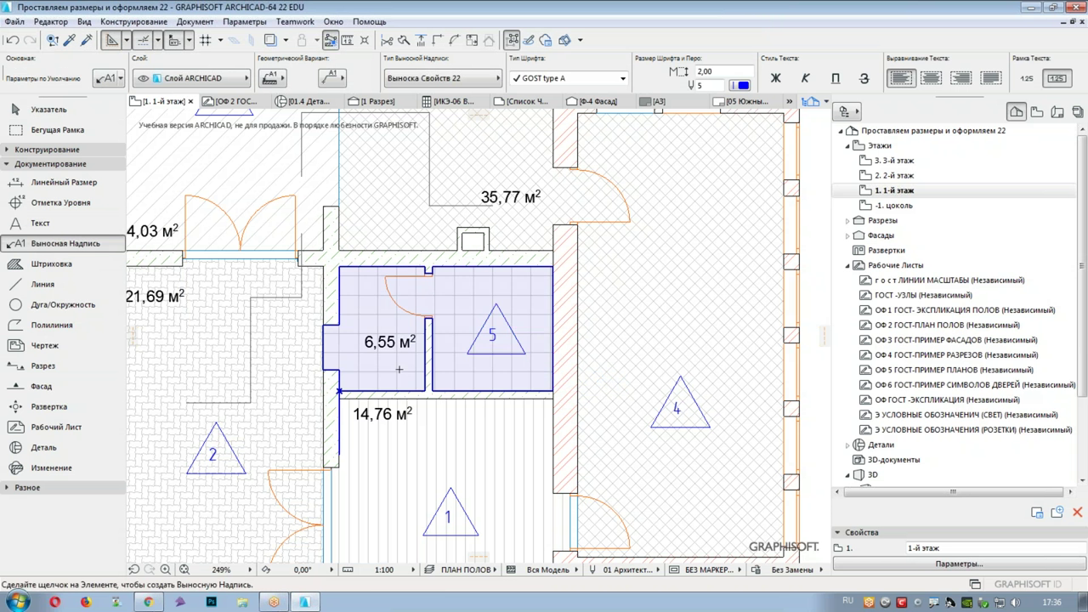
key(Escape)
- Move floor-type label 0 off the middle terrace column into the clear tiled area of the terrace
scroll(364, 372, down, 3)
middle_drag(267, 282, 295, 380)
scroll(351, 265, up, 7)
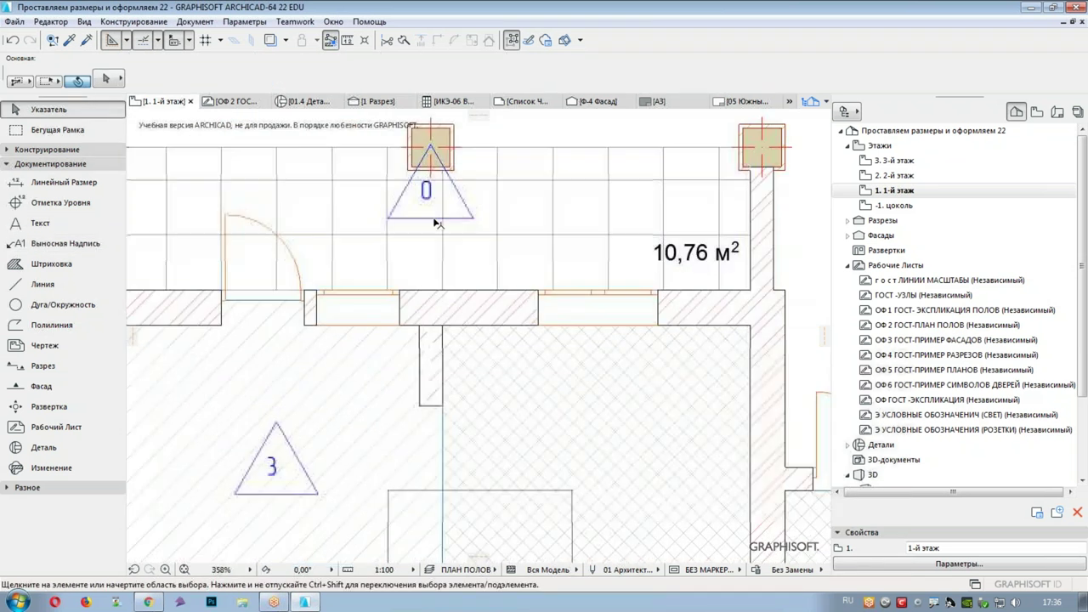
click(430, 224)
drag(431, 220, 518, 252)
click(801, 236)
- Select section line 4 and assign it to the "_ЛИНИИ РАЗРЕЗОВ" layer
scroll(513, 300, down, 4)
middle_drag(371, 425, 309, 324)
scroll(309, 325, down, 3)
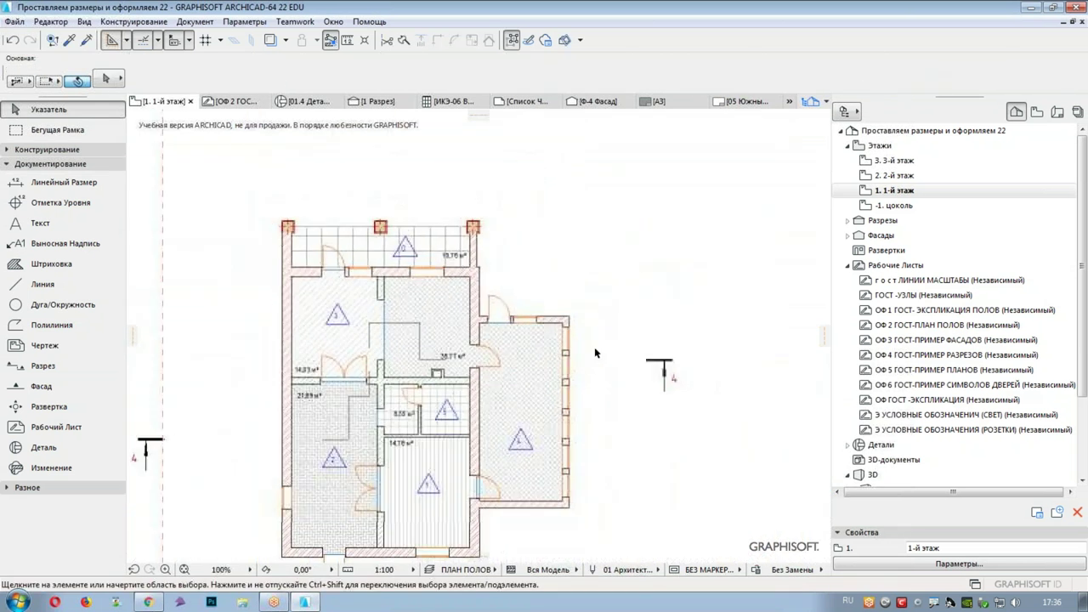
click(664, 366)
click(182, 79)
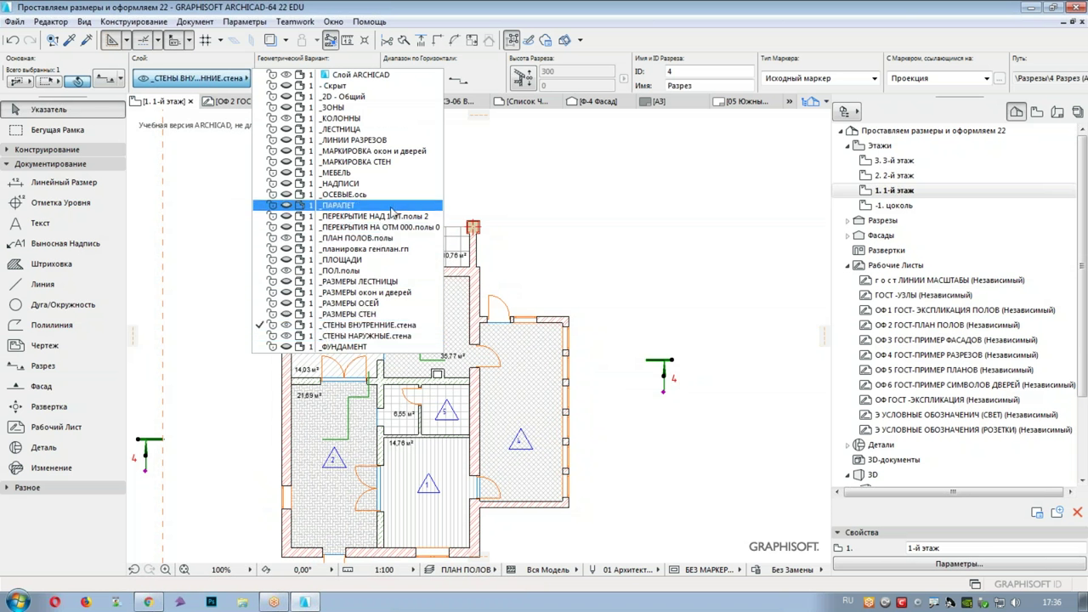
click(381, 139)
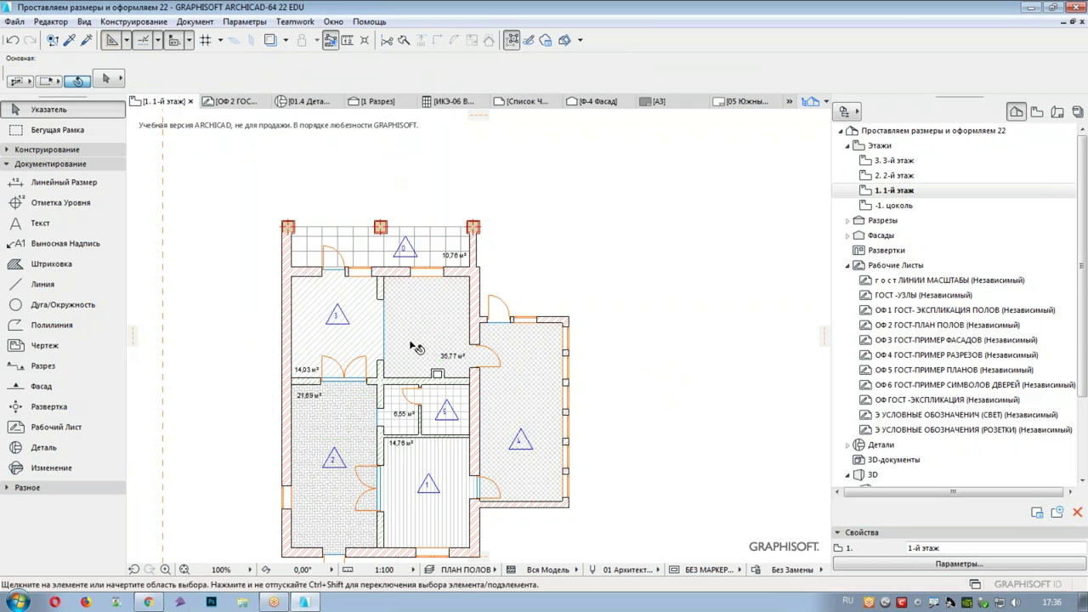
- Switch the first-floor plan to the "СТЕНЫ.МЕБЕЛЬ ЭКСПЛИКАЦИЯ" layer combination
middle_drag(286, 352, 283, 291)
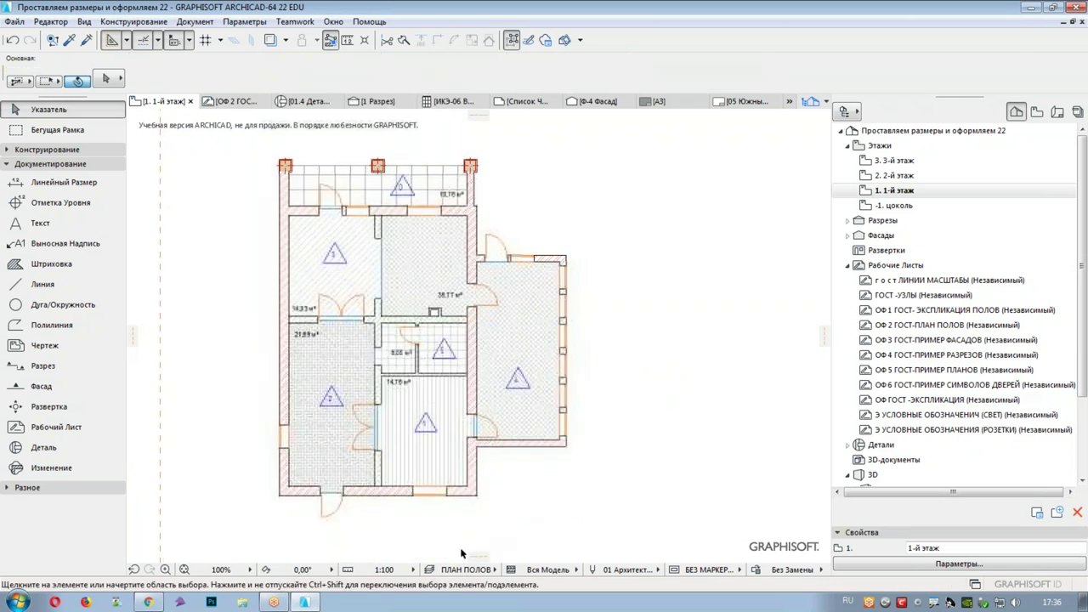
click(454, 572)
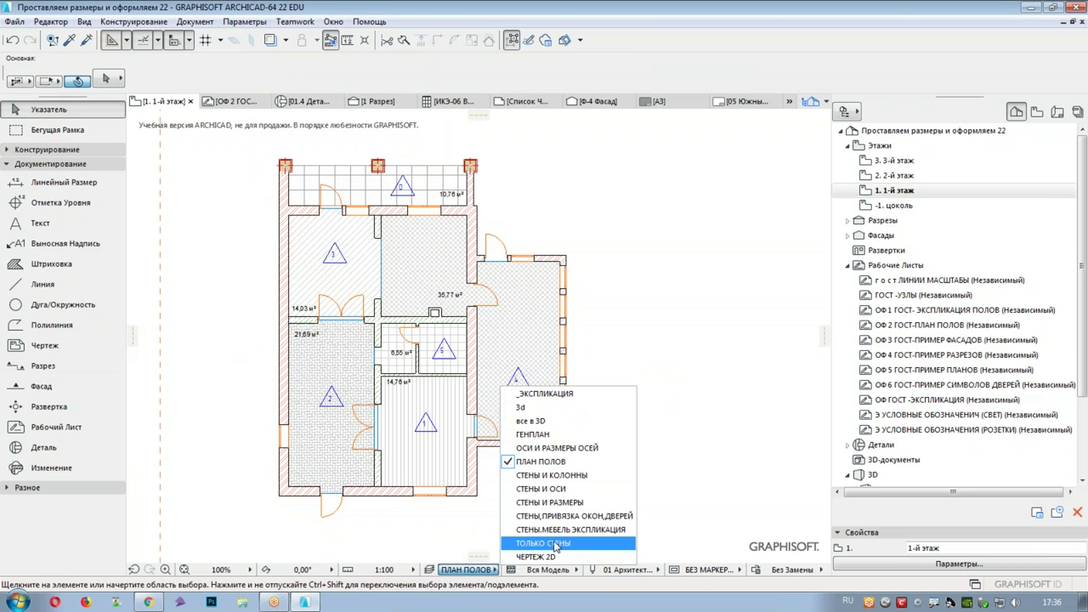
click(523, 530)
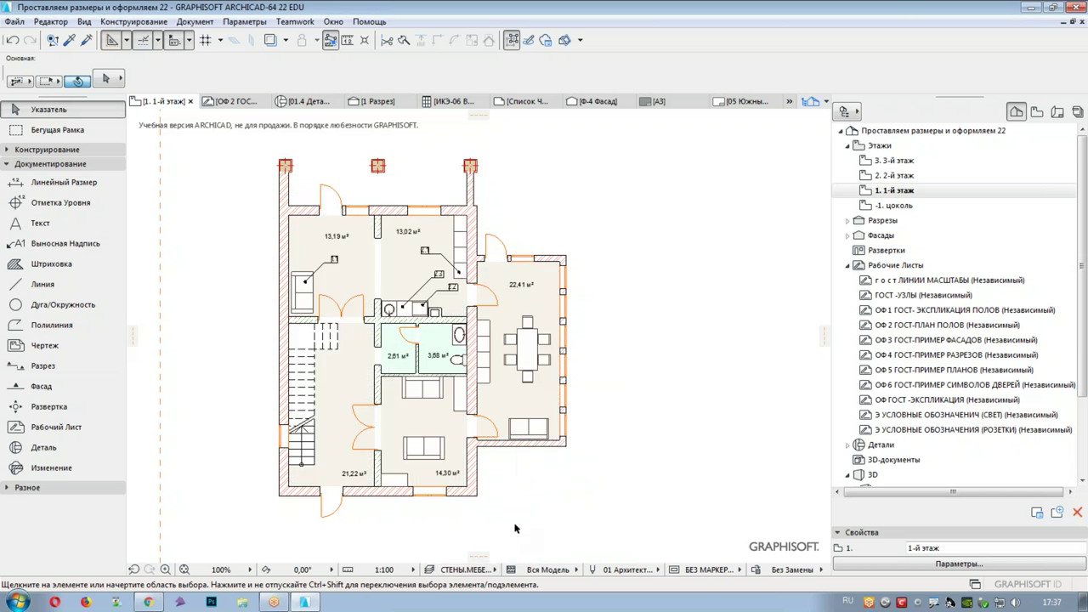
- Examine the settings of furniture label 2.1 in the 13,02 m² room, then close them and deselect the label
middle_drag(327, 397, 367, 402)
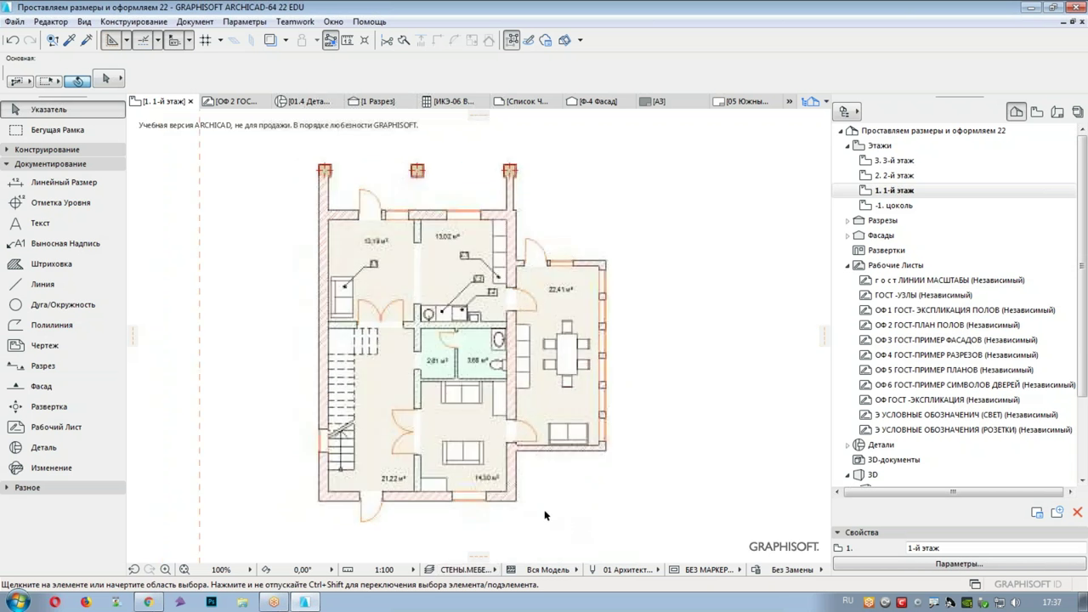
scroll(454, 301, up, 4)
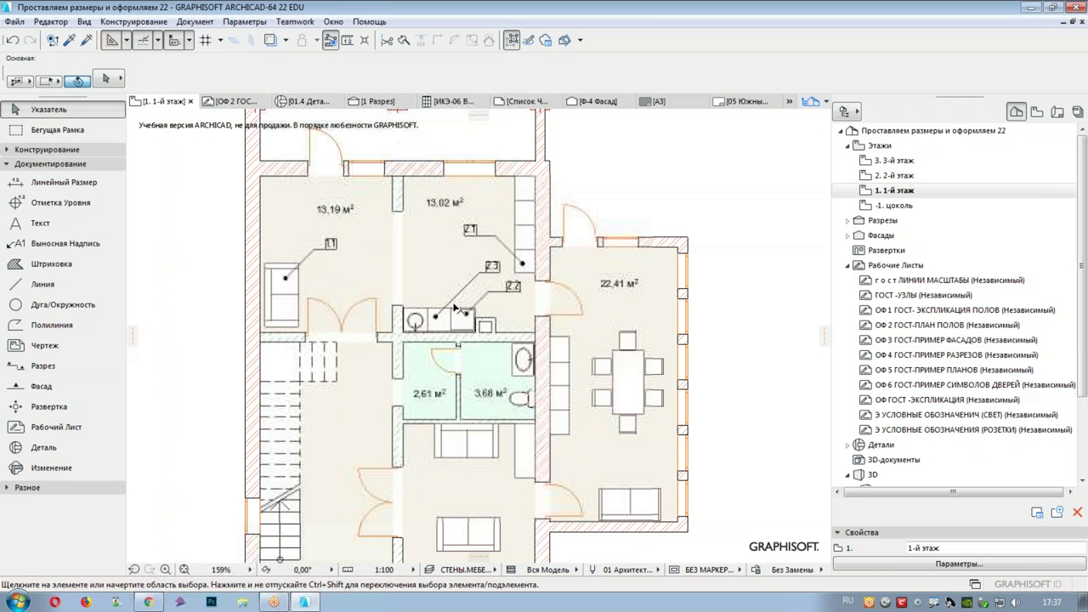
scroll(529, 207, up, 4)
click(417, 201)
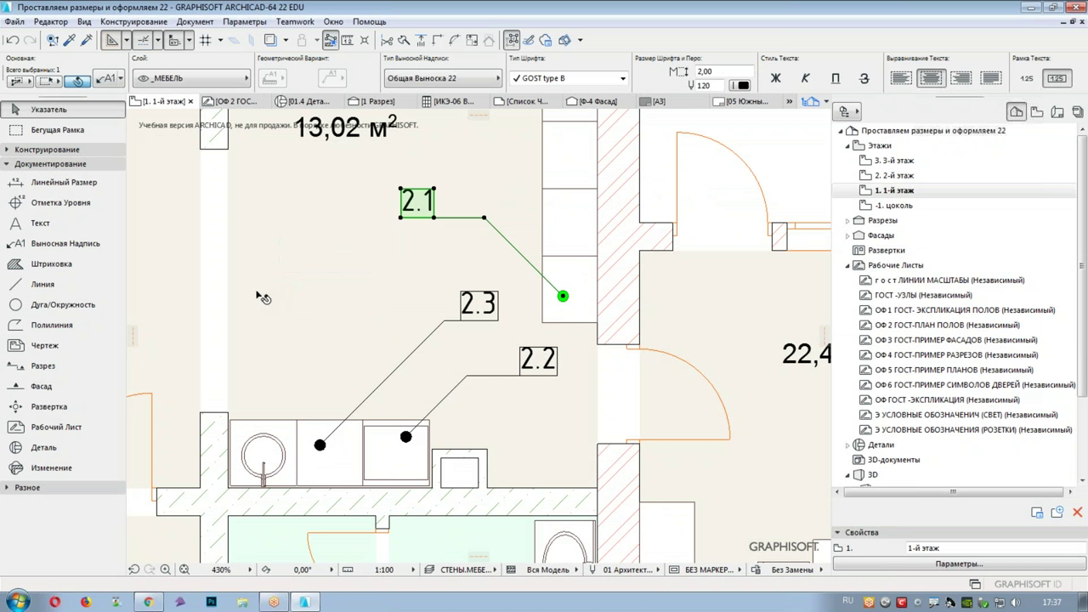
click(108, 79)
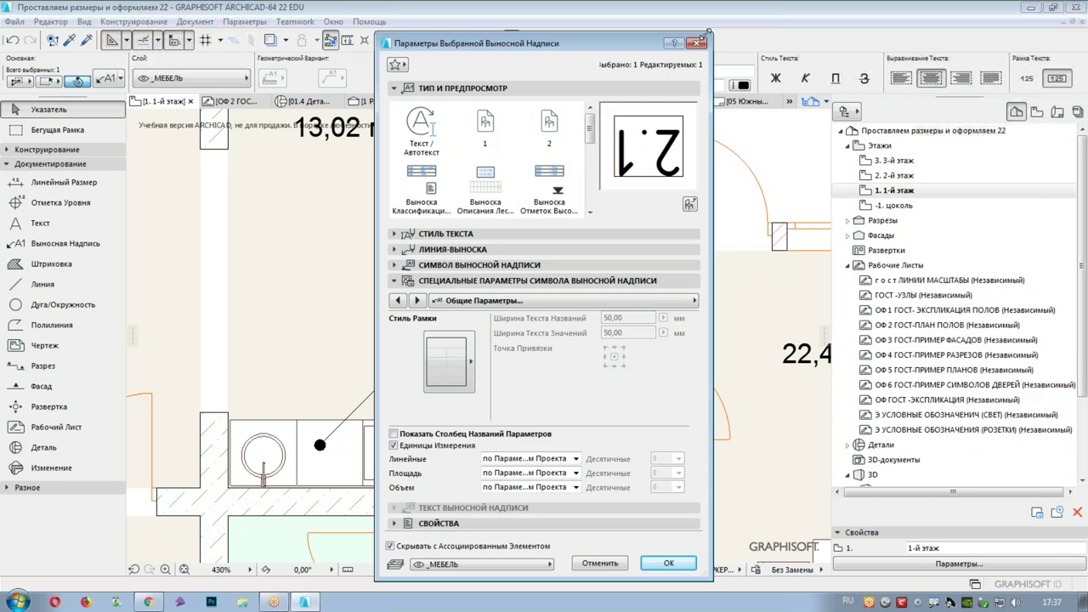
click(697, 43)
scroll(433, 283, down, 8)
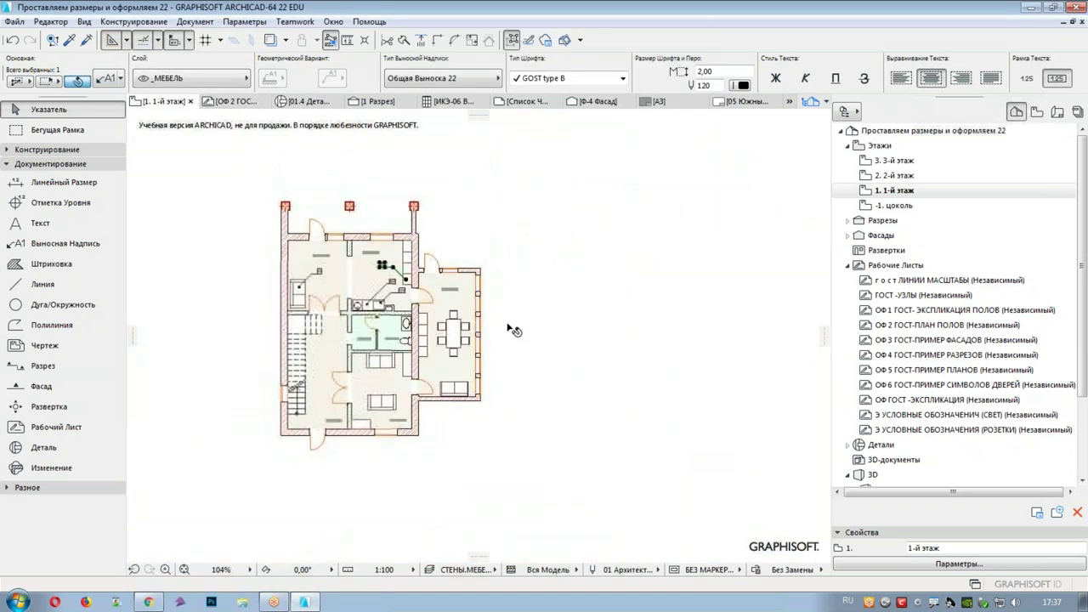
click(586, 334)
- Draw a callout outline in the empty area beside the plan: a slanted leader line topped by a parallelogram frame, using a chained line
scroll(498, 308, up, 4)
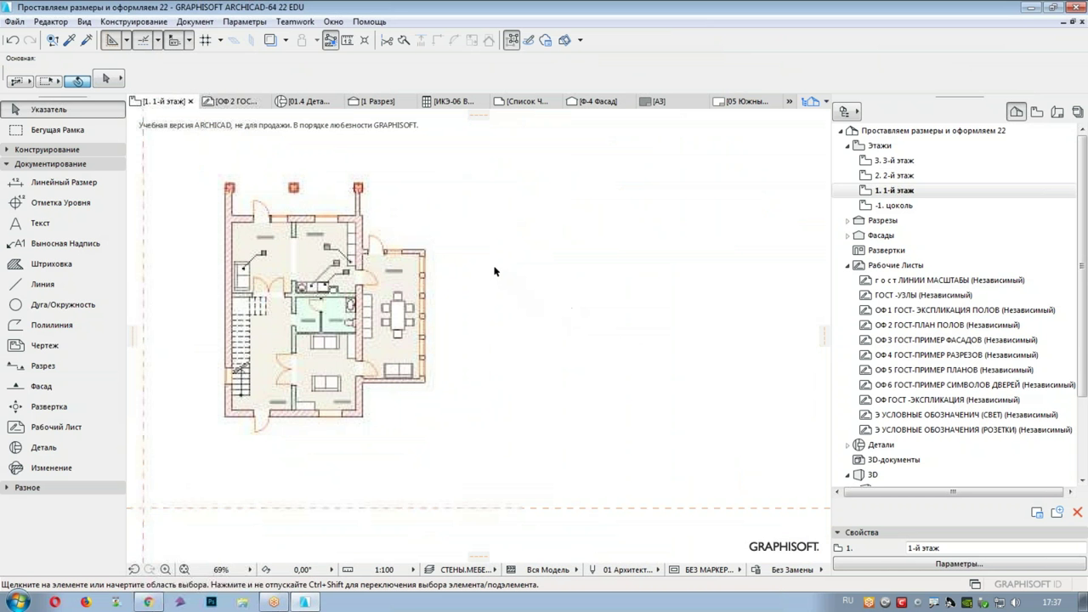
middle_drag(560, 267, 559, 268)
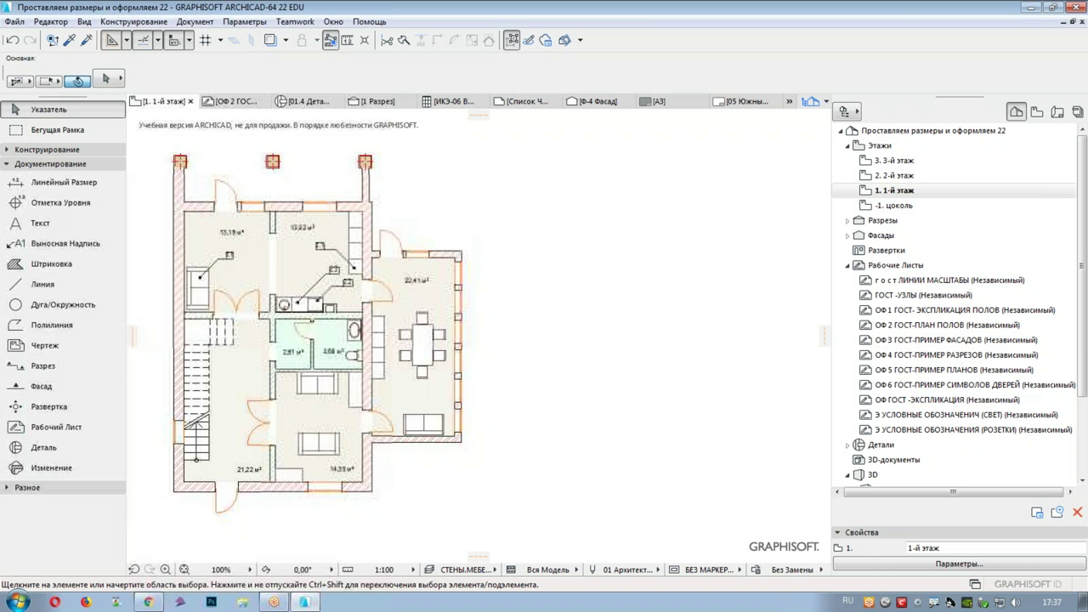
click(42, 284)
scroll(538, 252, up, 3)
scroll(540, 250, up, 2)
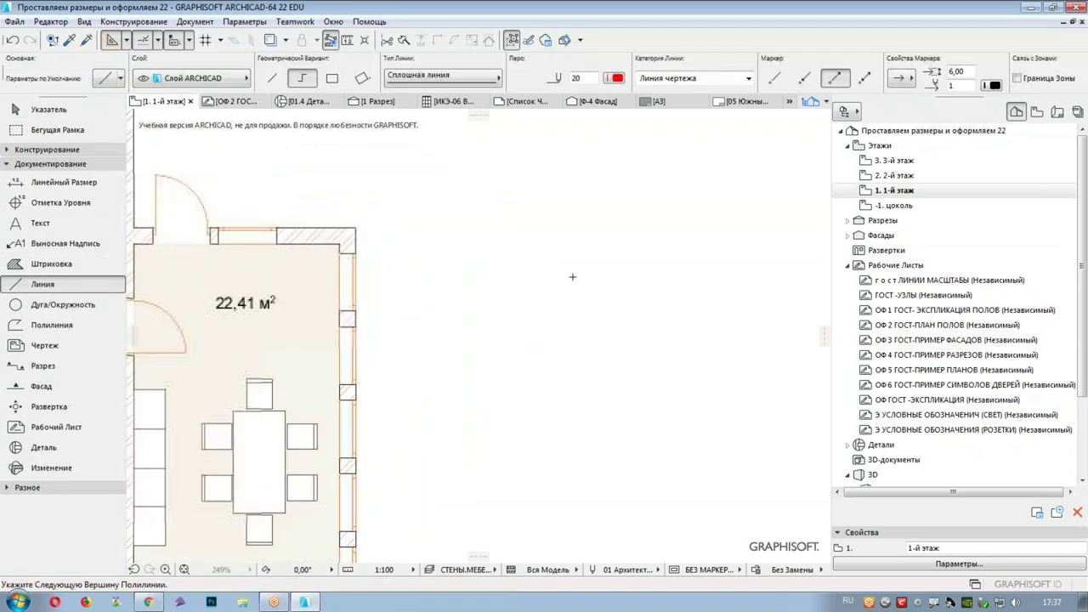
click(523, 335)
click(562, 242)
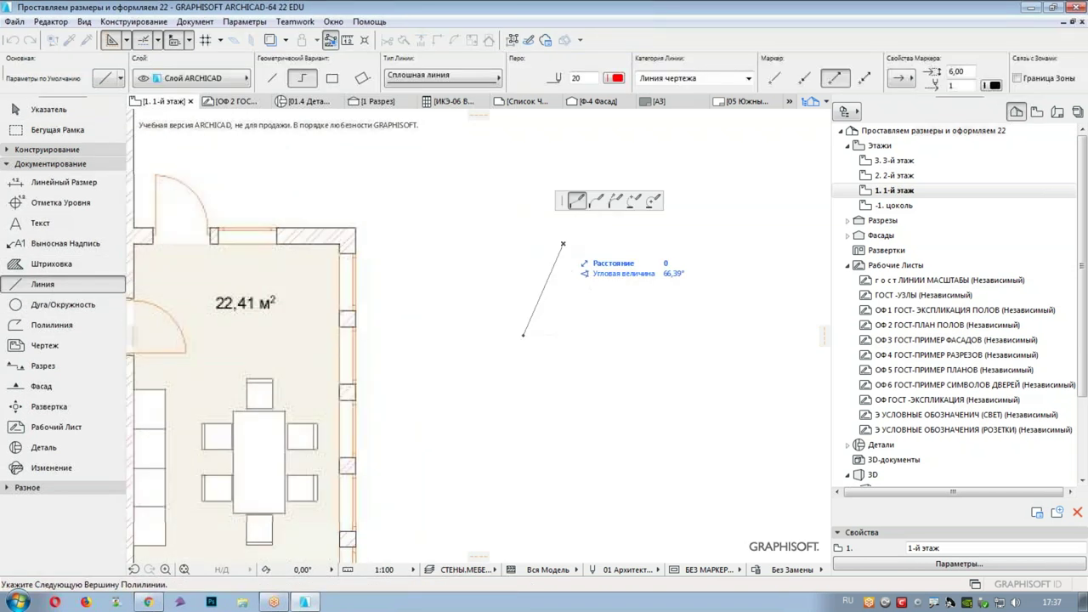
click(623, 243)
click(633, 220)
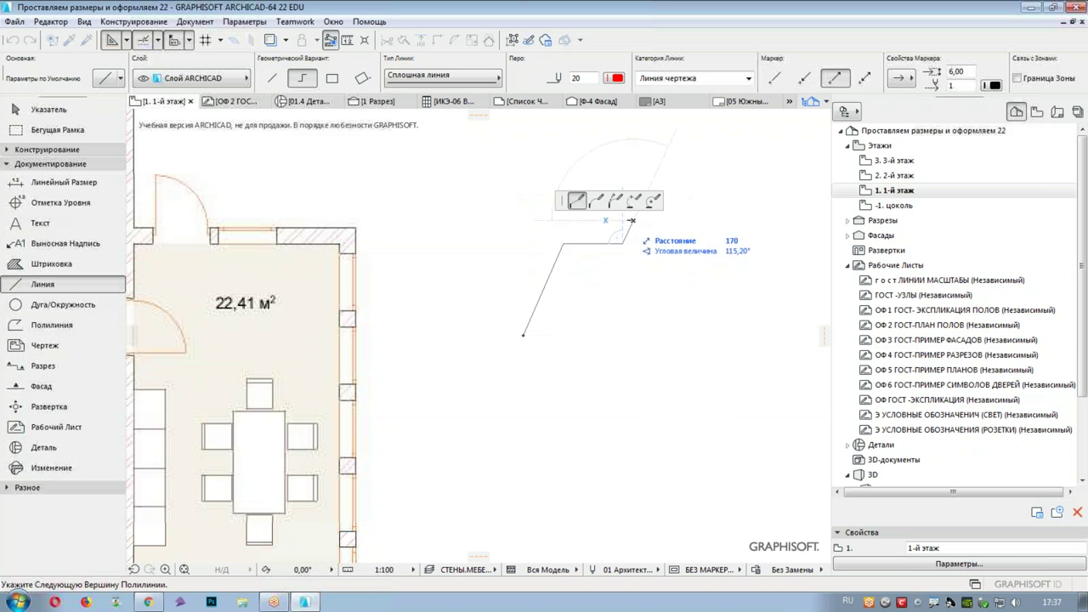
click(574, 220)
click(633, 221)
click(625, 244)
double_click(563, 244)
- Set all five lines of the callout outline to pen 120 without arrow markers, and deselect them
shift+drag(690, 165, 498, 362)
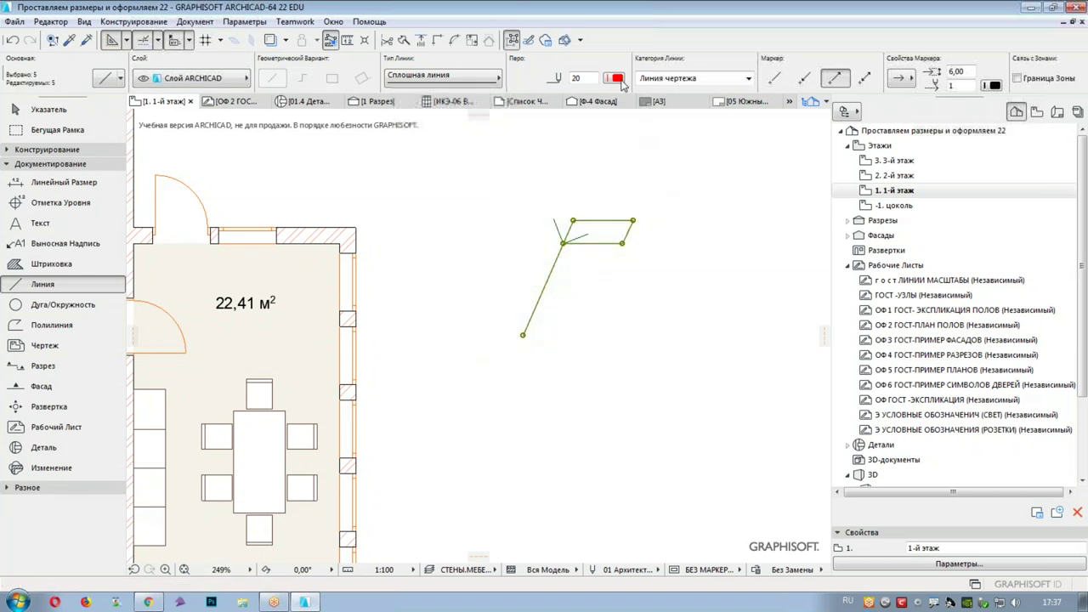
click(617, 78)
click(862, 135)
key(Escape)
scroll(591, 222, up, 3)
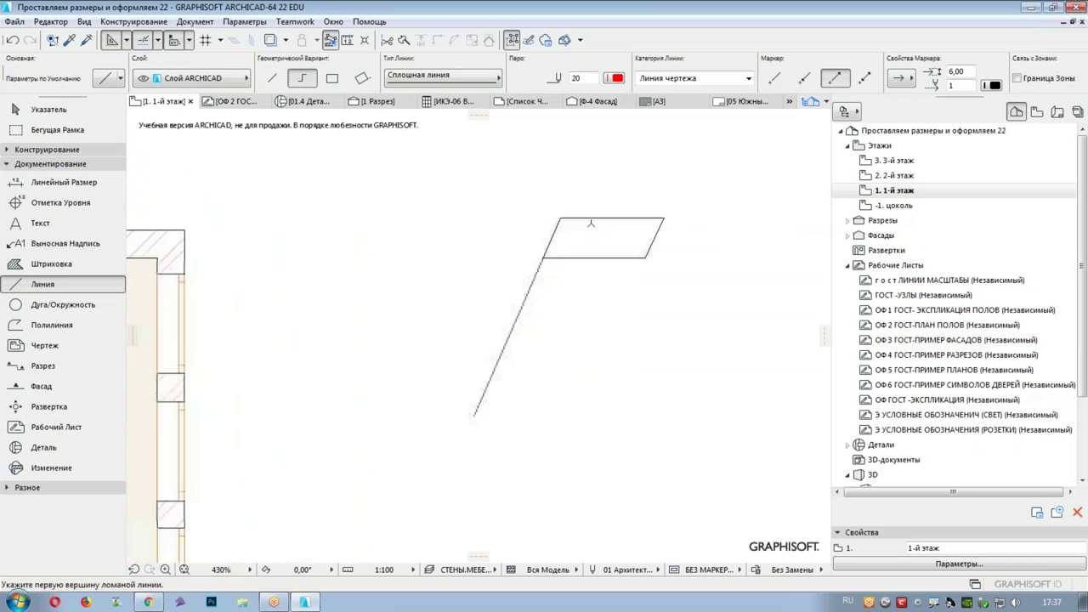
middle_drag(591, 222, 520, 252)
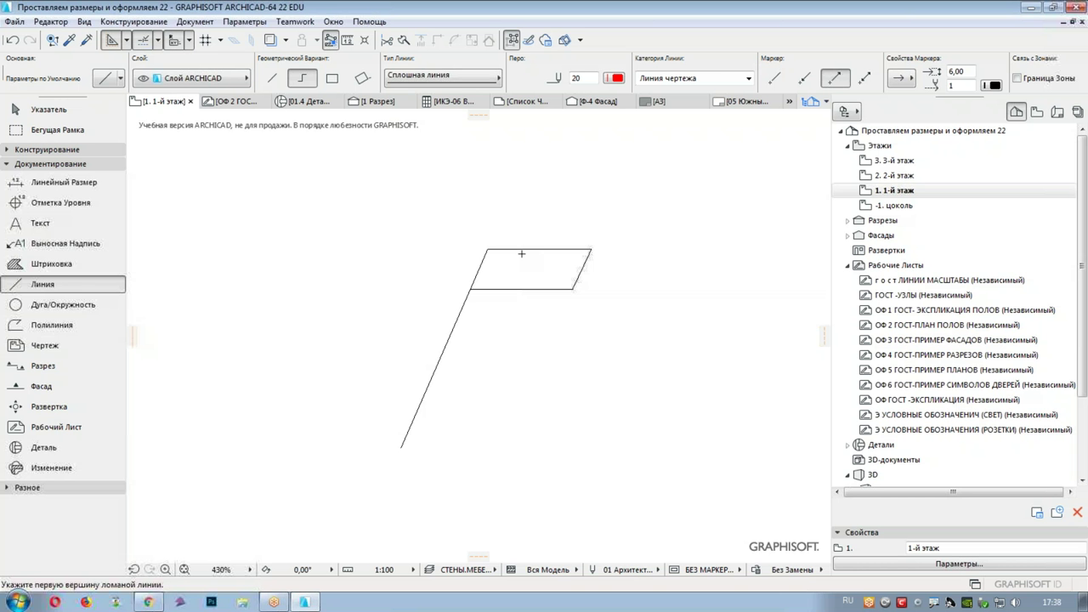
- Place a text block inside the callout's parallelogram and set its font size to 2 mm
click(42, 224)
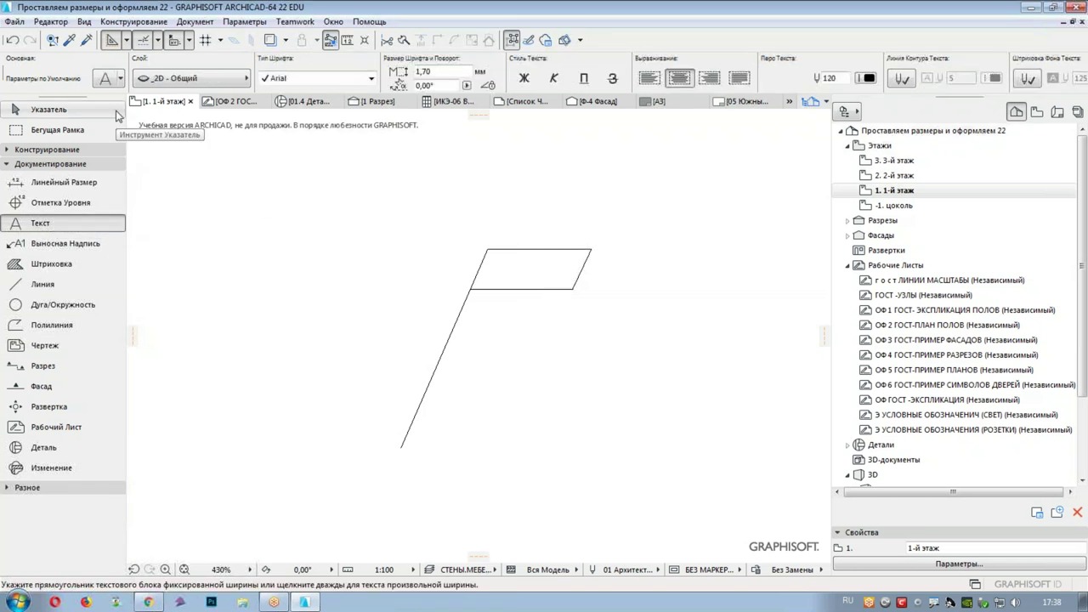
click(514, 278)
click(516, 226)
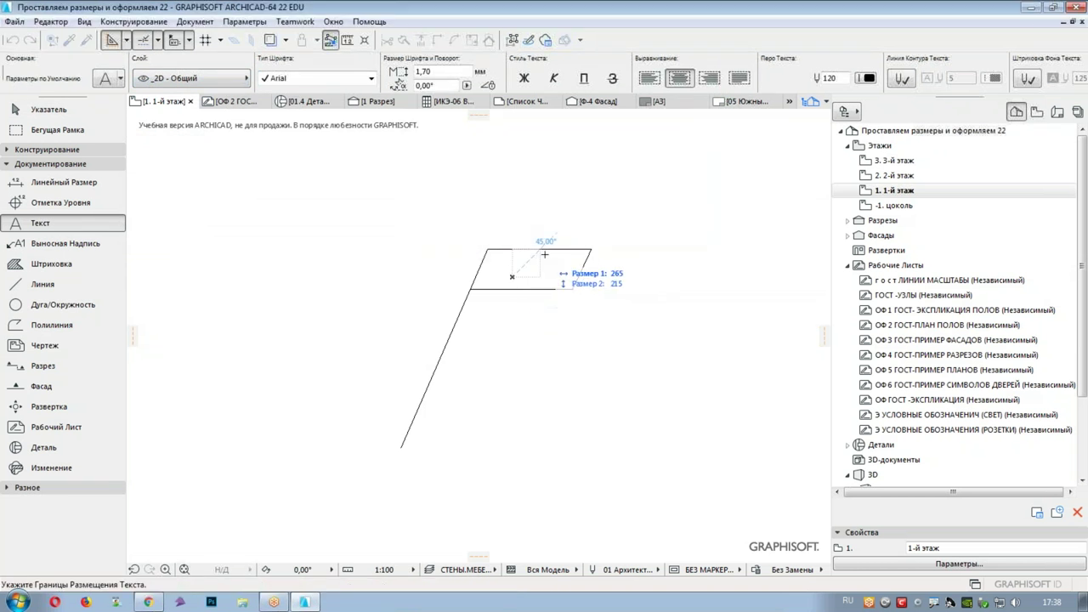
click(573, 254)
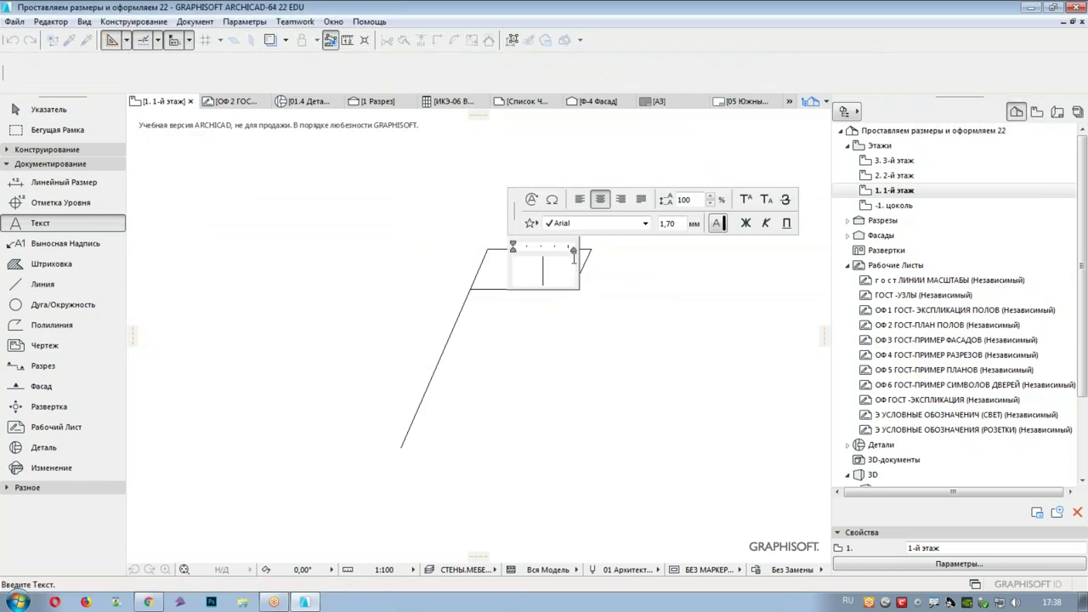
click(652, 224)
text(2)
key(Return)
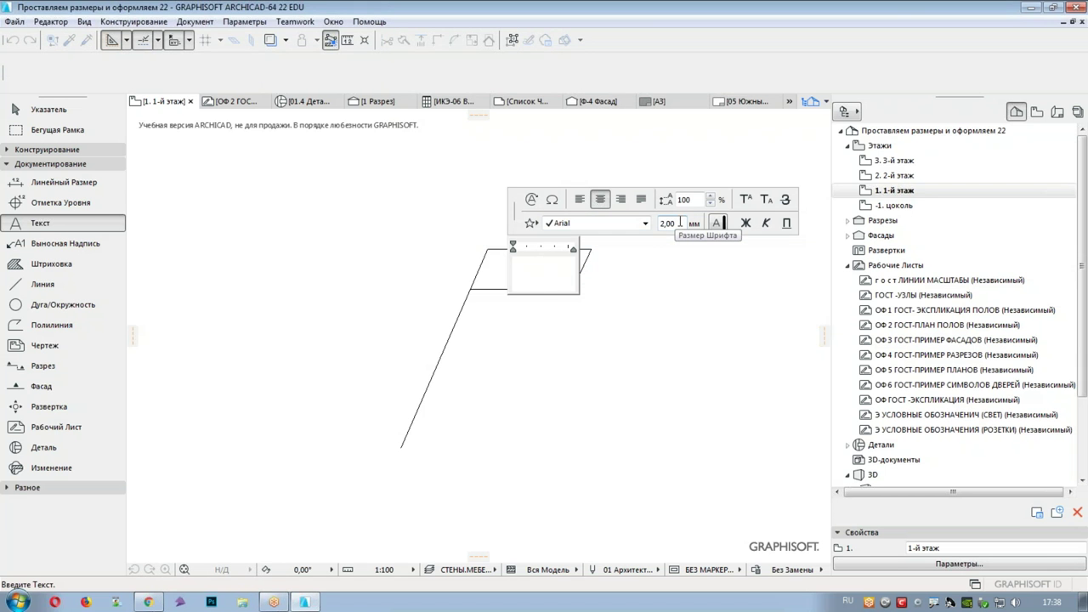
- Insert the "ID Элемента" autotext from "Общие Параметры" into the callout's text block and finish the text
click(532, 199)
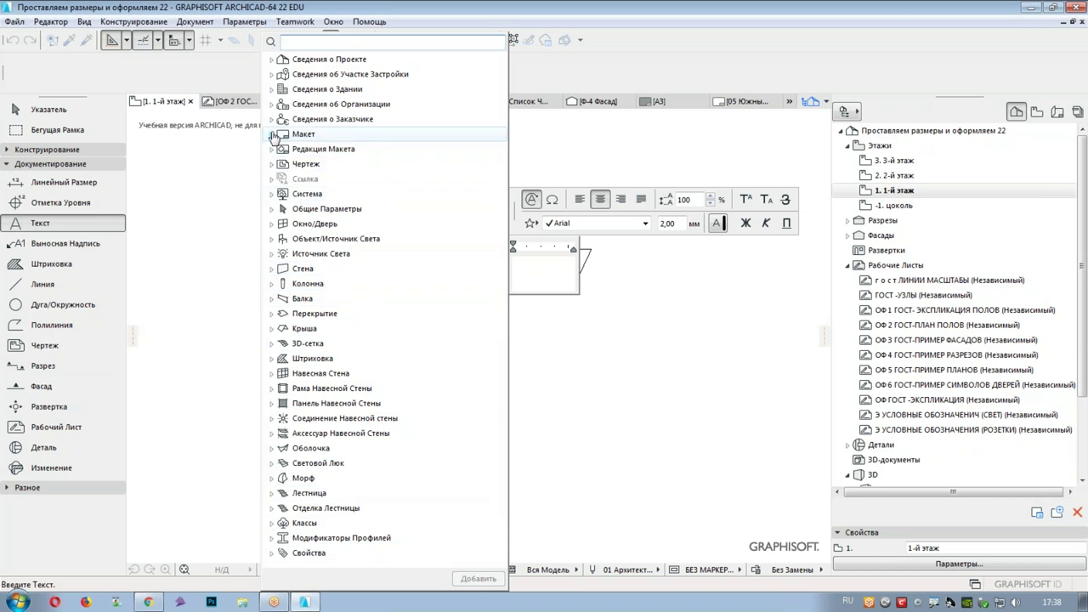
click(273, 211)
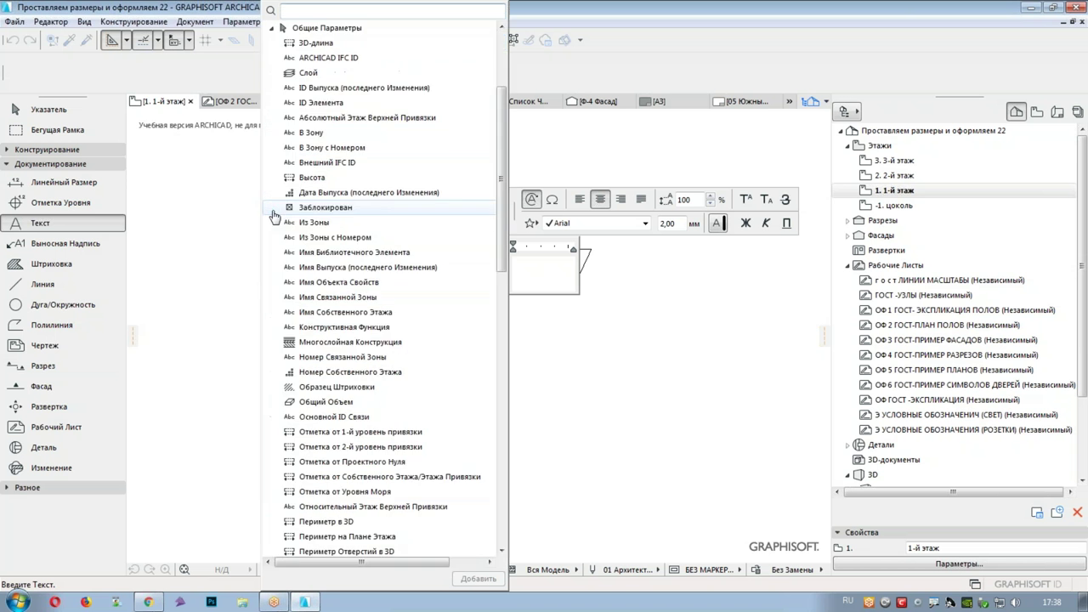
click(332, 105)
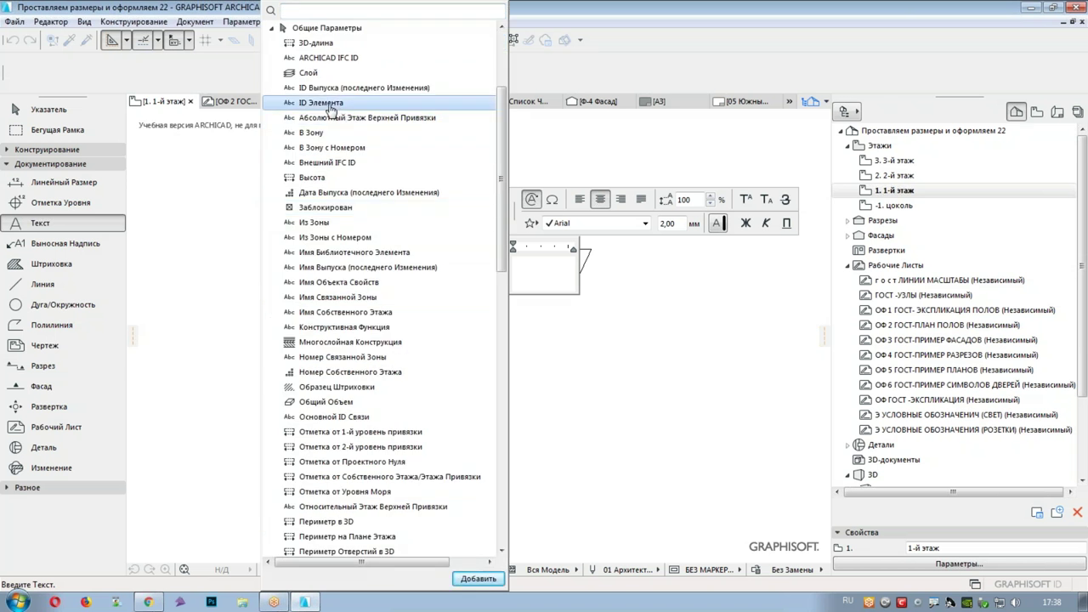
double_click(331, 103)
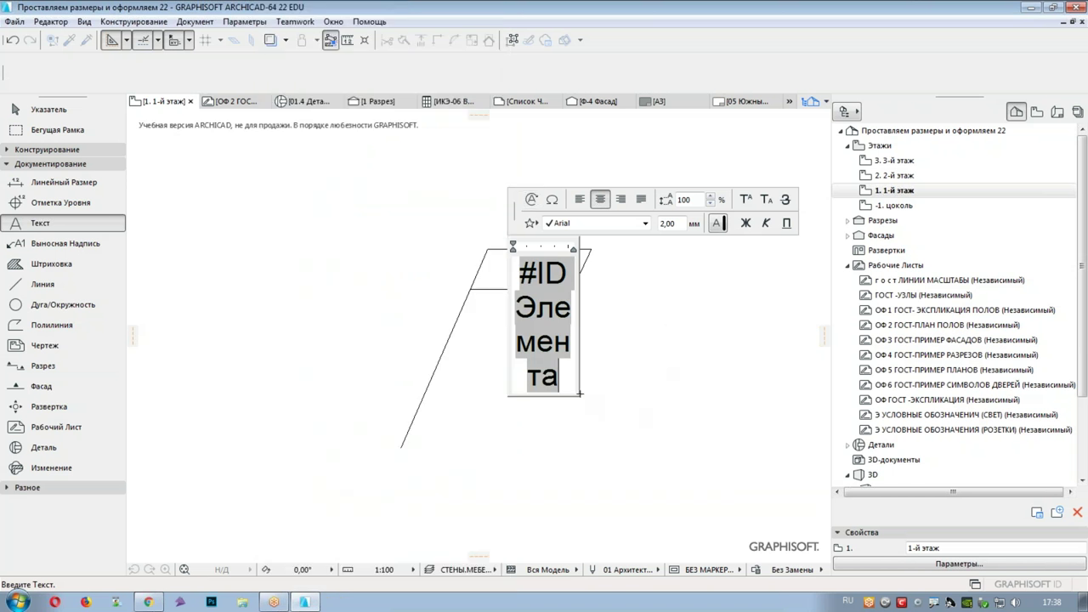
click(626, 400)
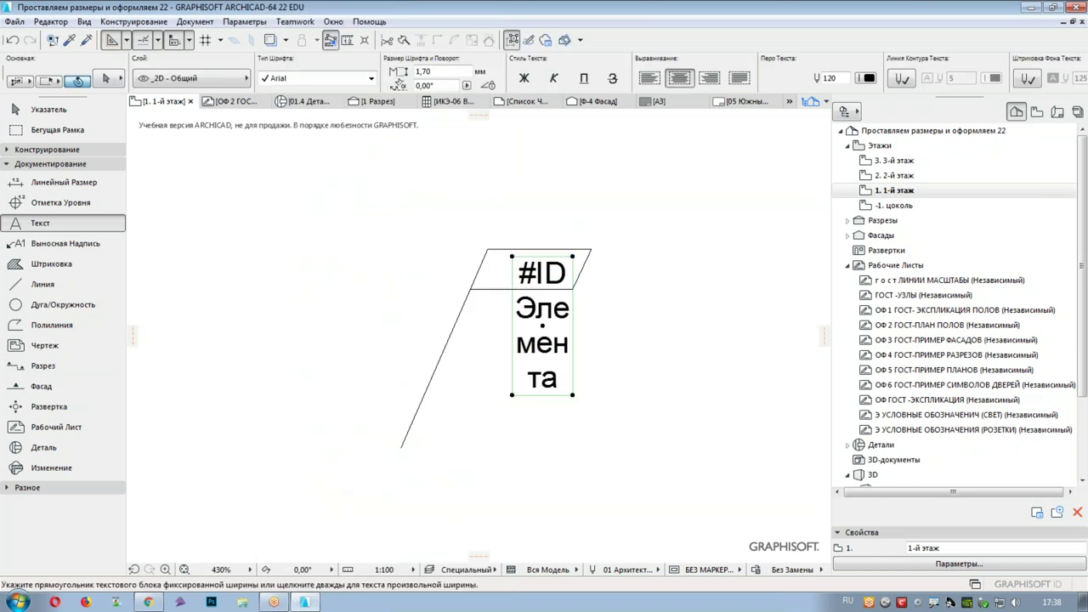
- Widen the "#ID Элемента" text block so it fits on one line, and shift it between the parallelogram's horizontal edges
click(572, 394)
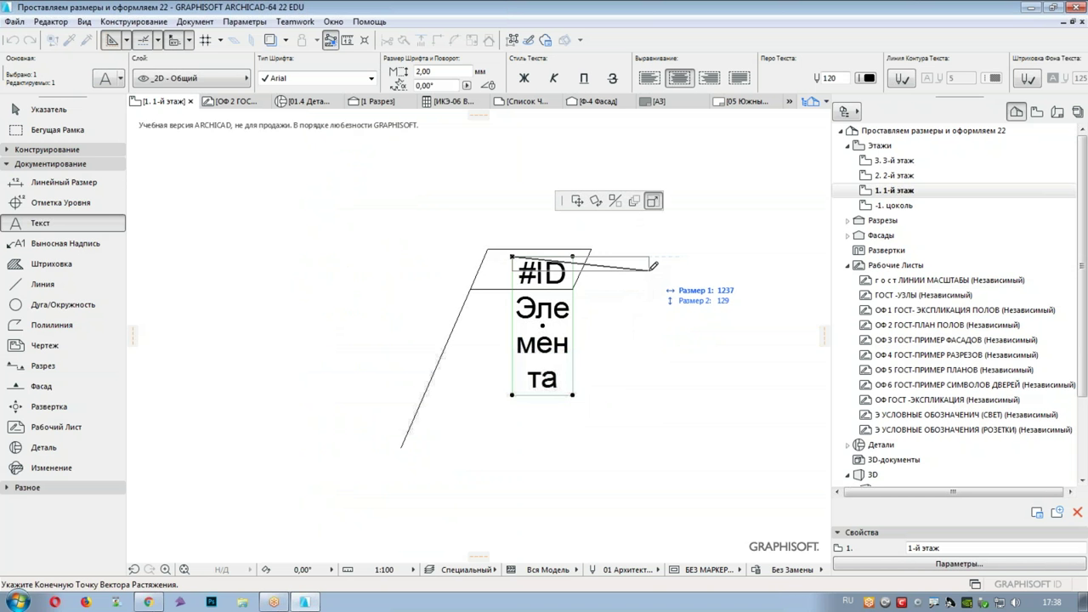
click(649, 299)
click(651, 359)
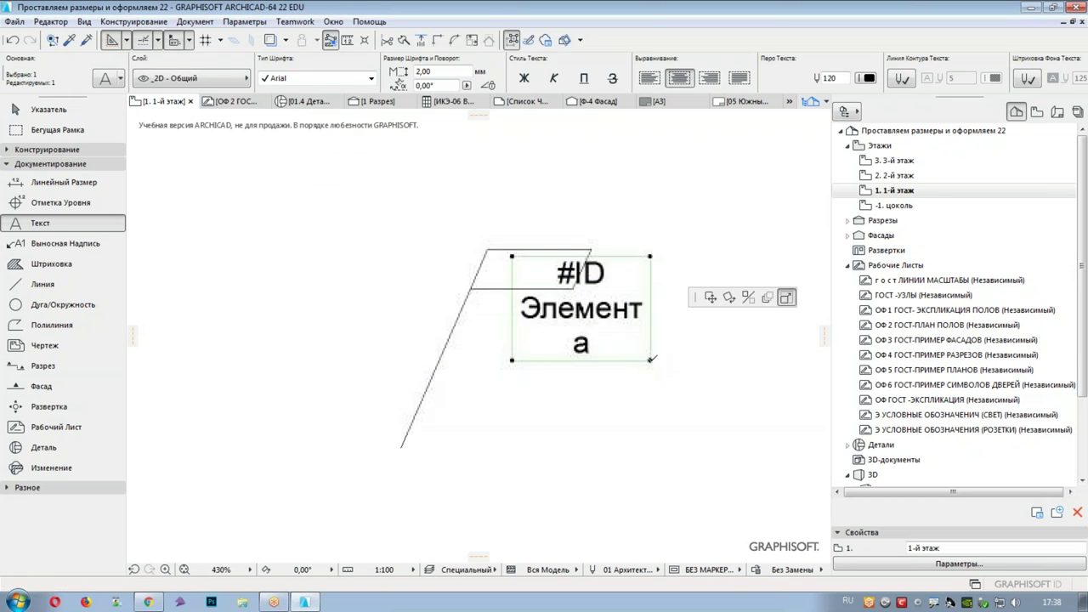
click(774, 291)
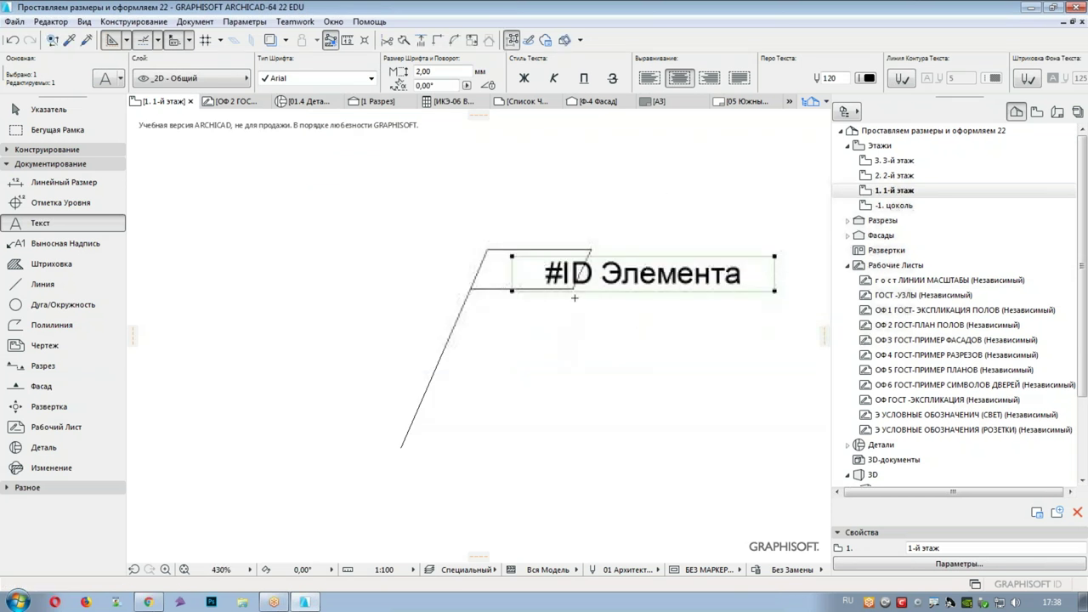
click(642, 274)
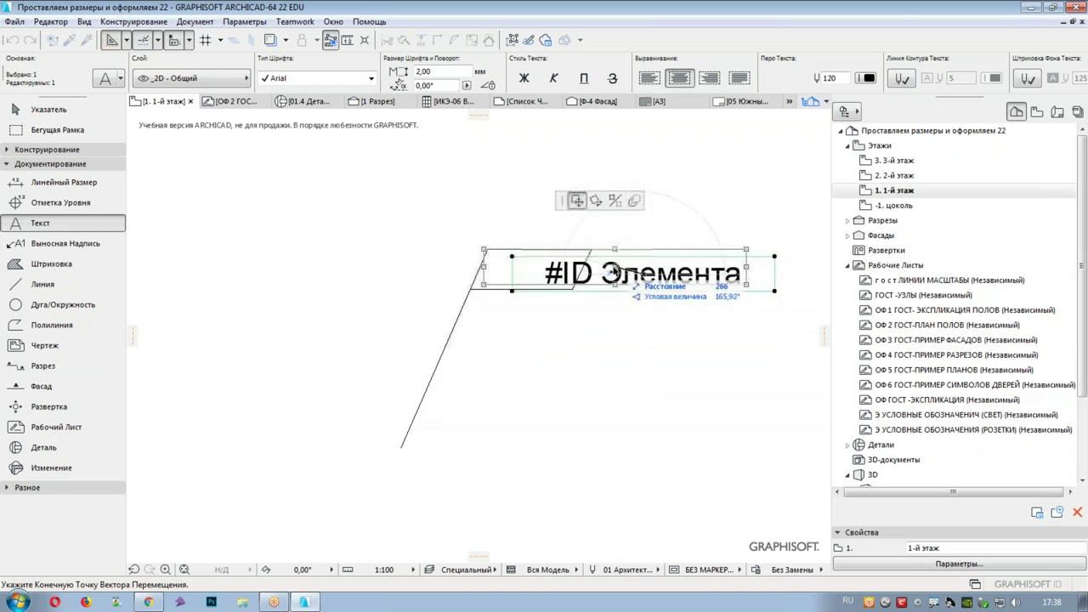
click(610, 268)
click(624, 354)
- Move the parallelogram's slanted end line horizontally to just past the end of the "#ID Элемента" text
click(581, 269)
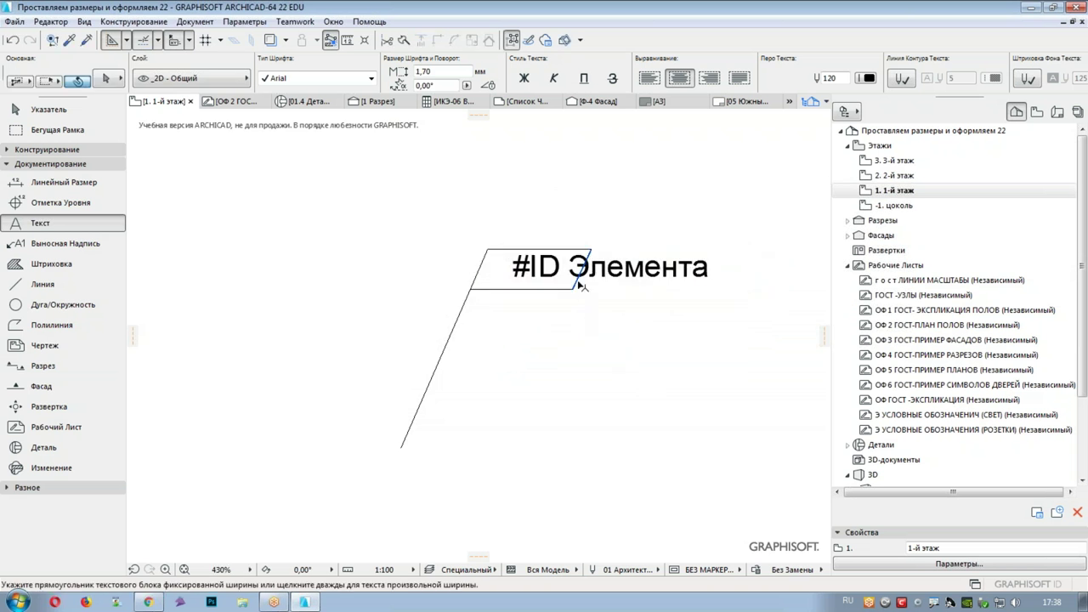
key(ctrl+d)
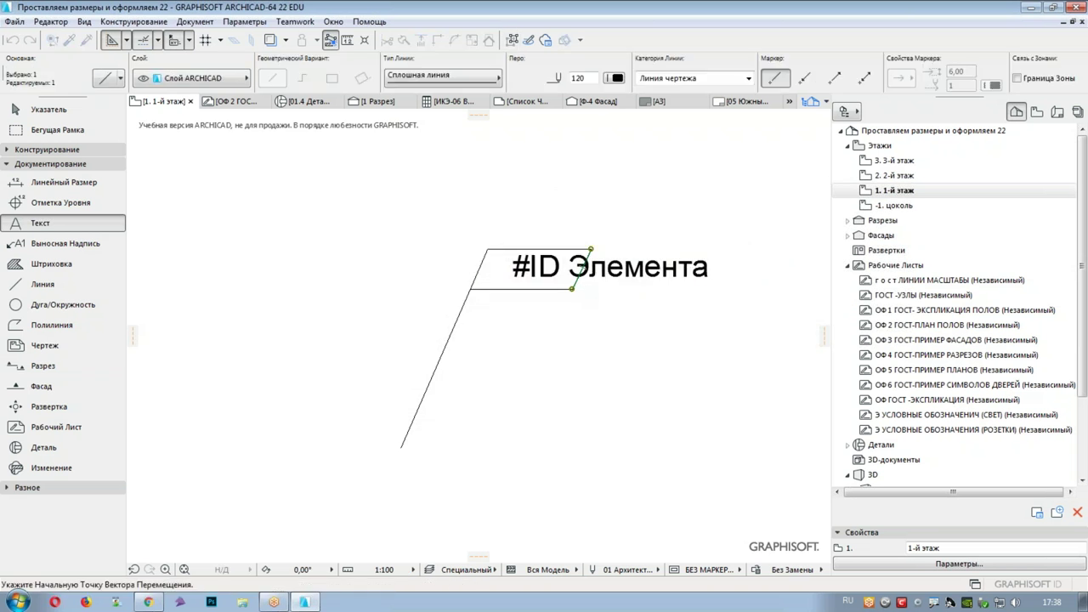
click(572, 289)
click(718, 289)
key(Escape)
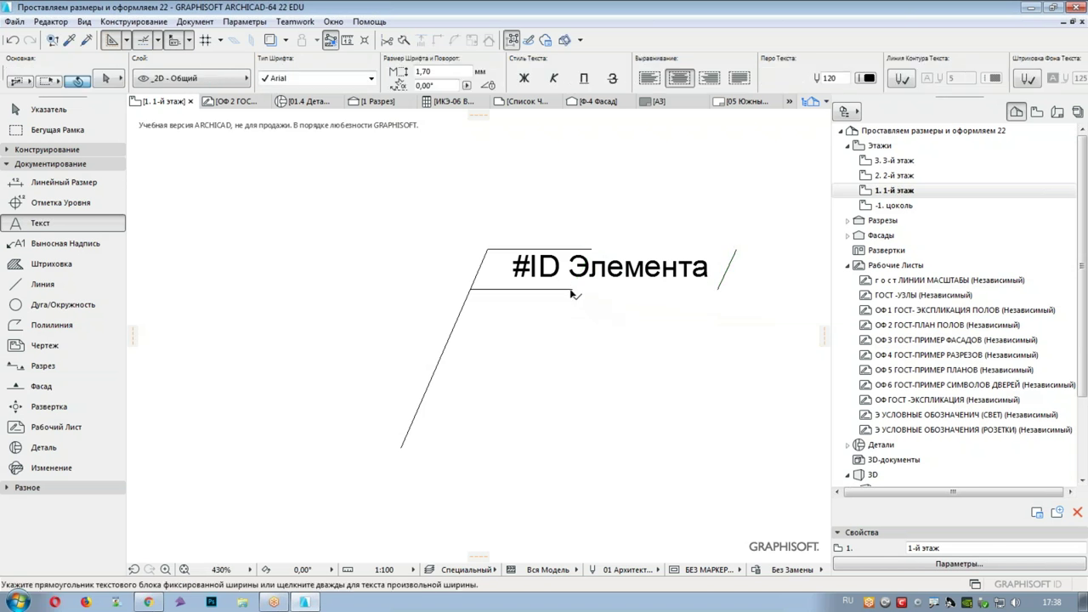
- Extend the parallelogram's two horizontal lines to the moved slanted end line, closing the frame around the text
click(572, 292)
shift+click(590, 249)
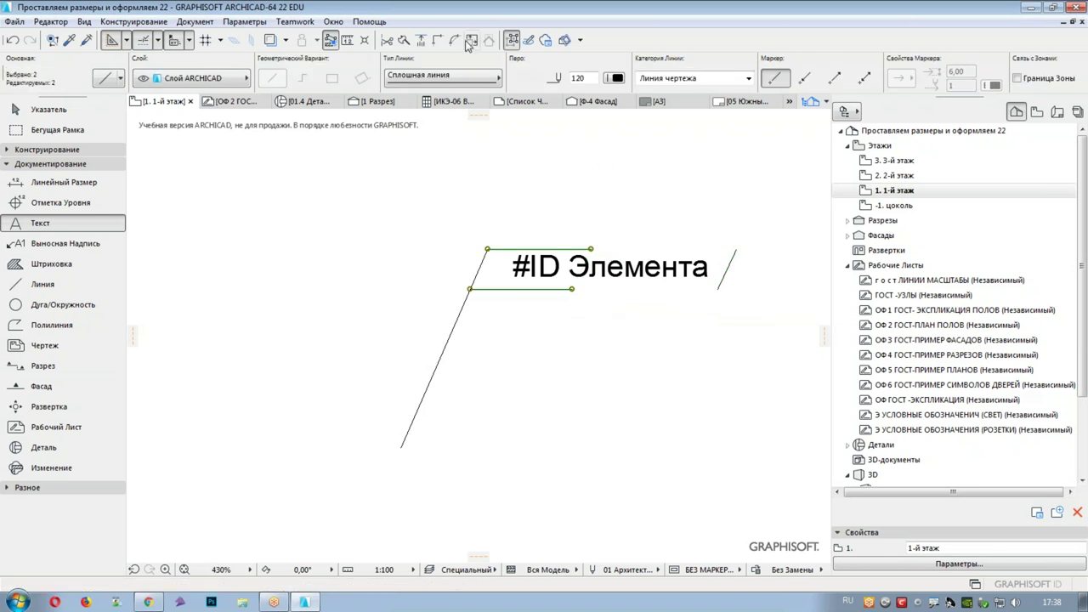
click(420, 40)
click(732, 261)
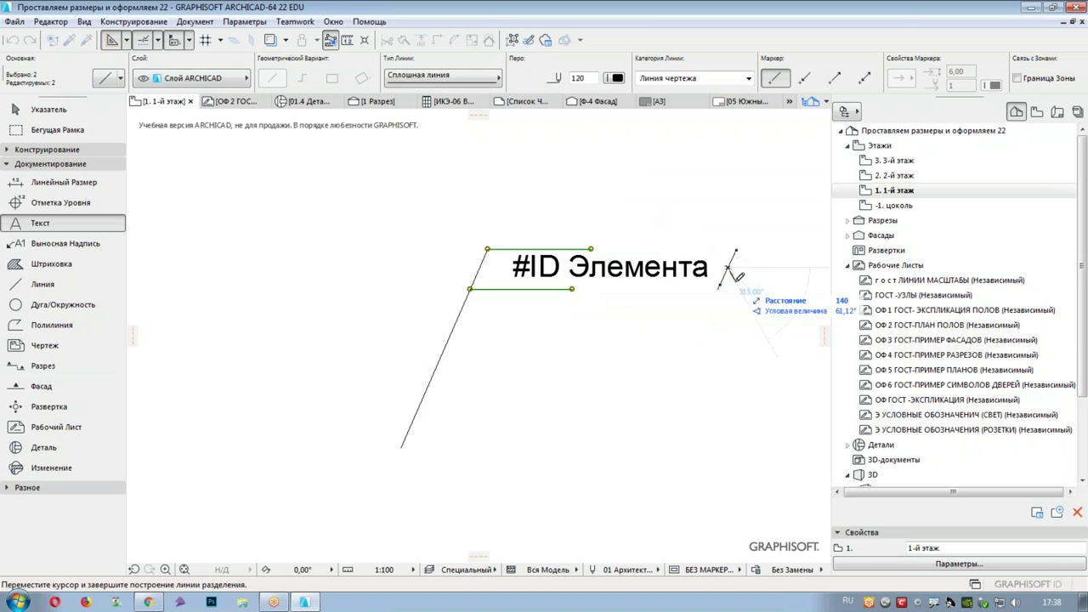
click(677, 385)
key(Escape)
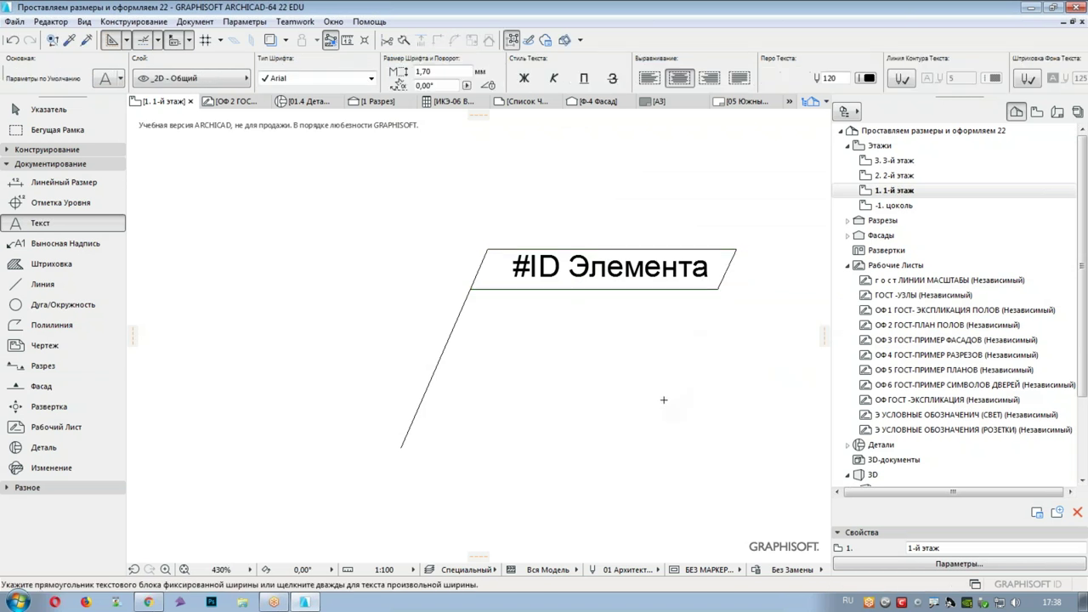
- Save the callout's lines and "#ID Элемента" text as a label named 3 in the embedded library, keeping its default parameters
shift+drag(750, 219, 400, 459)
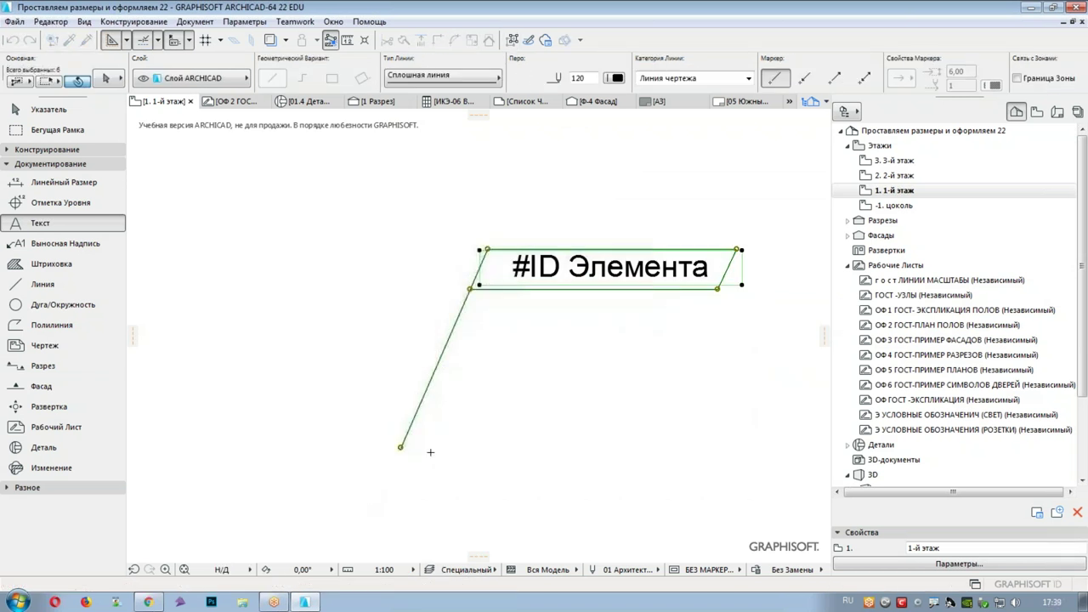
middle_drag(369, 344, 298, 333)
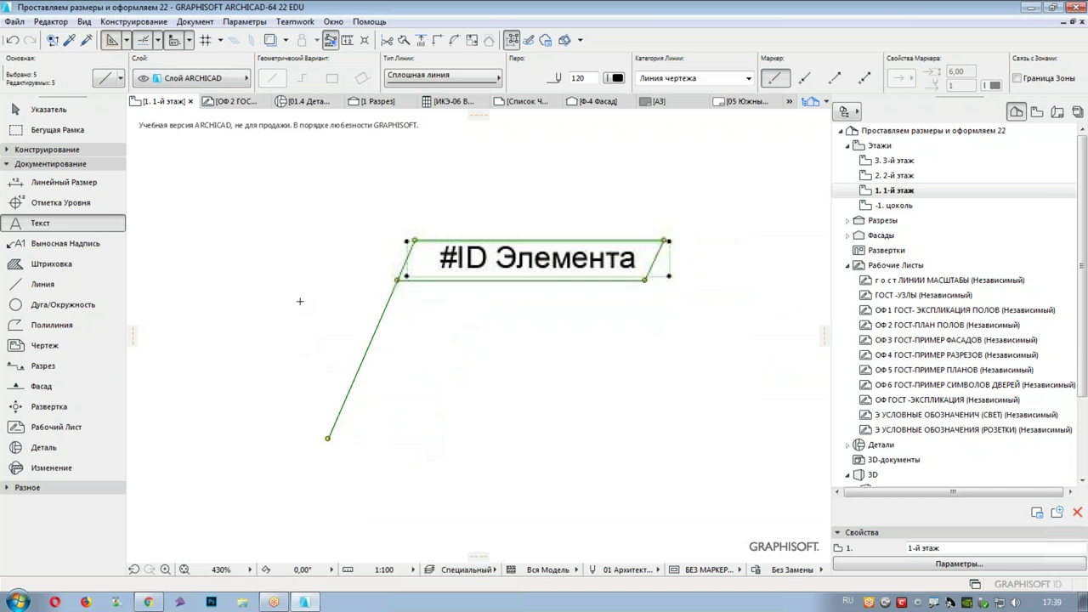
click(17, 21)
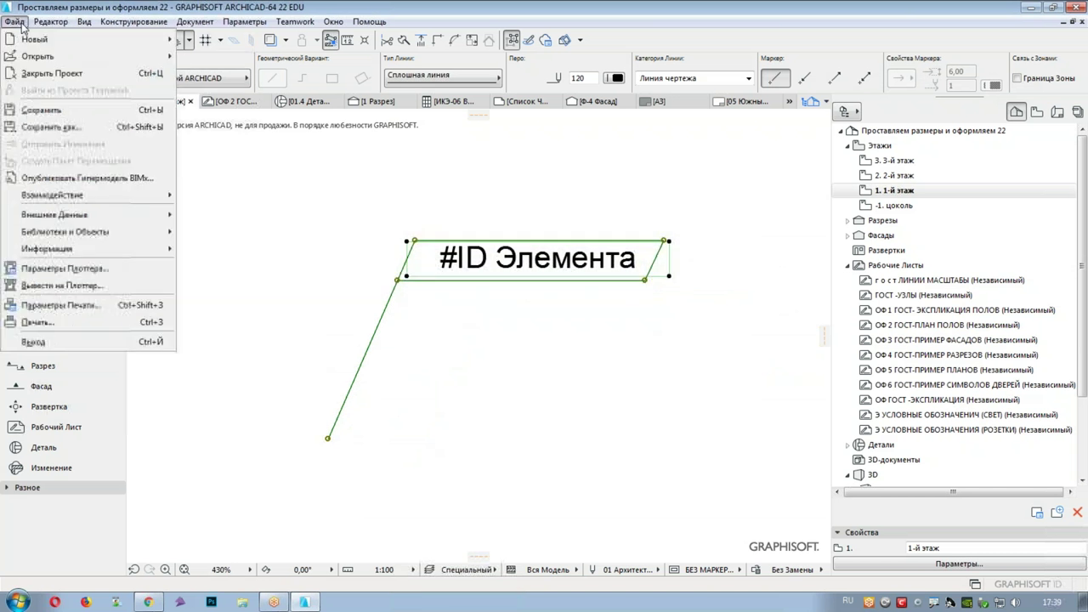
mouse_move(51, 235)
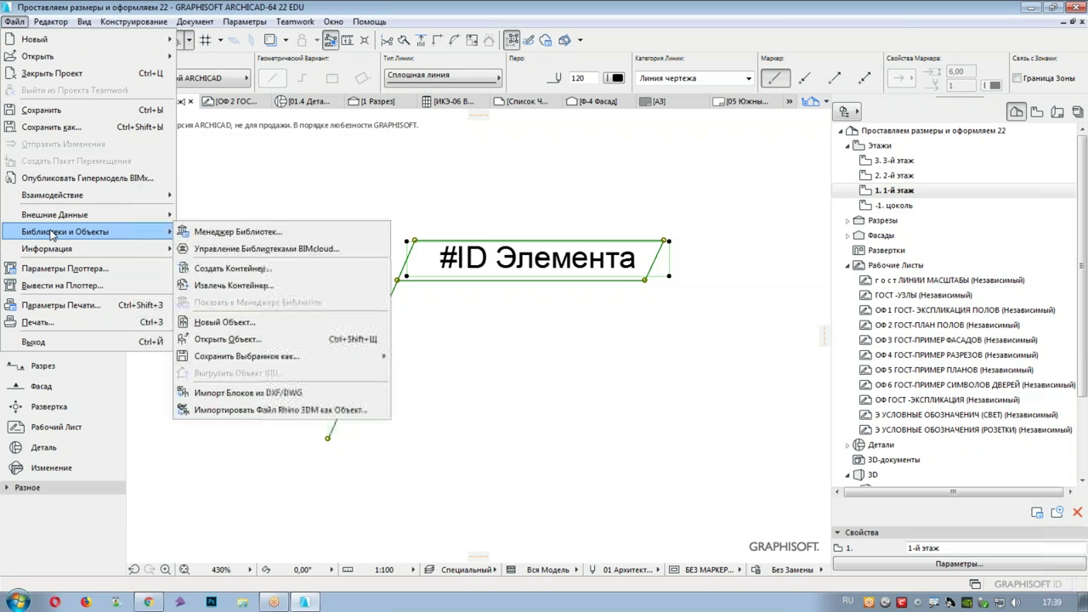
mouse_move(280, 356)
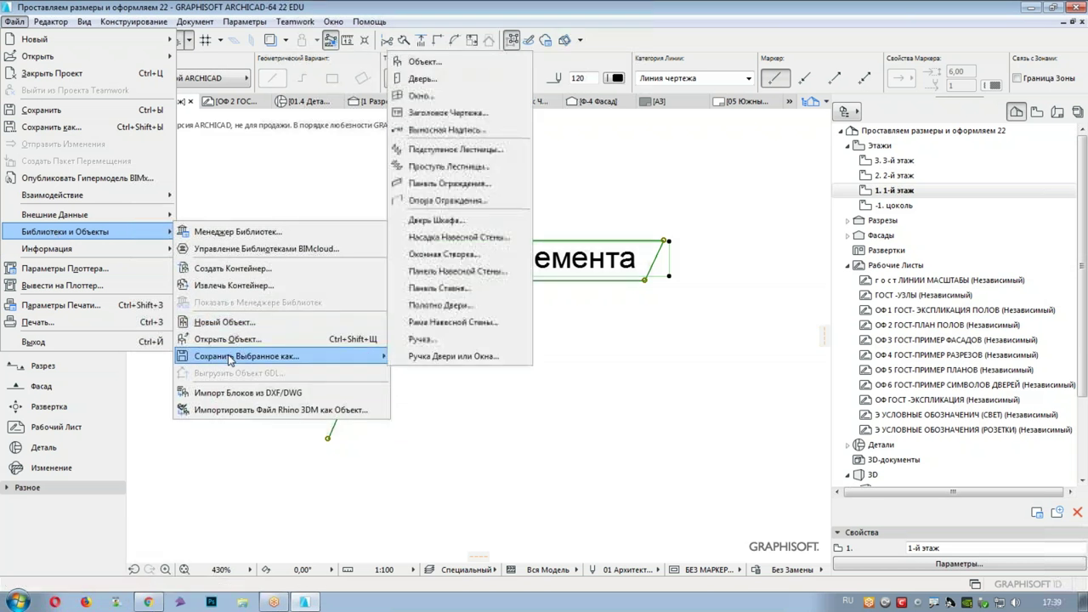
click(510, 130)
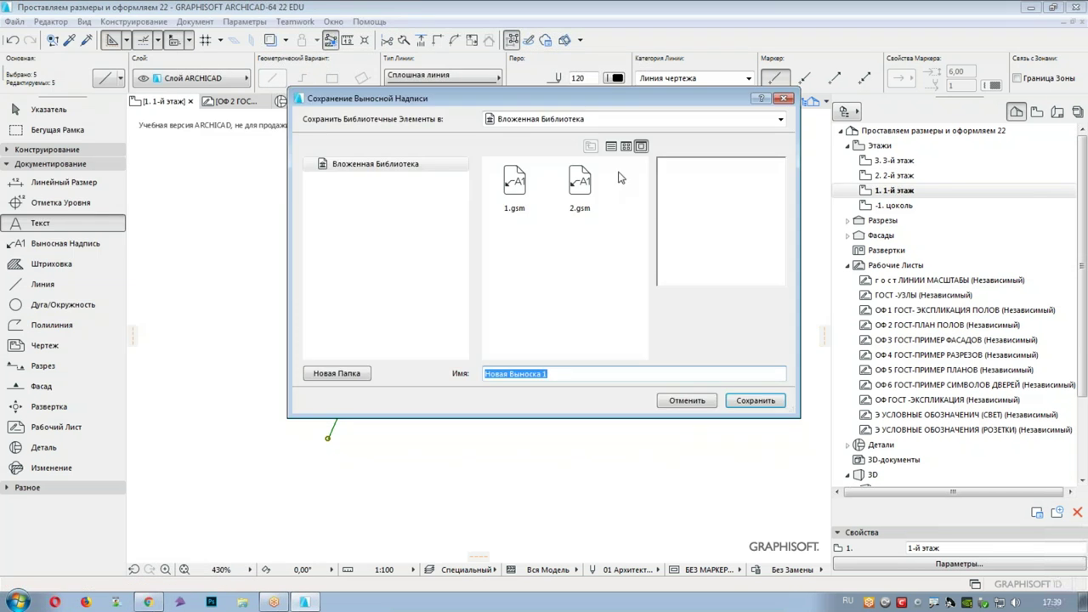
text(3)
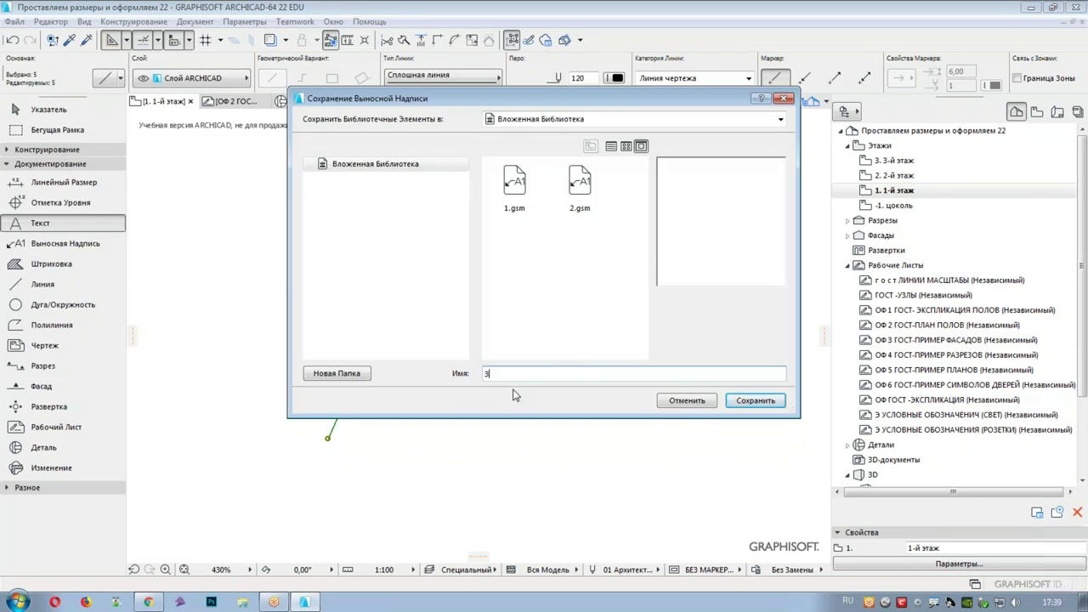
click(755, 400)
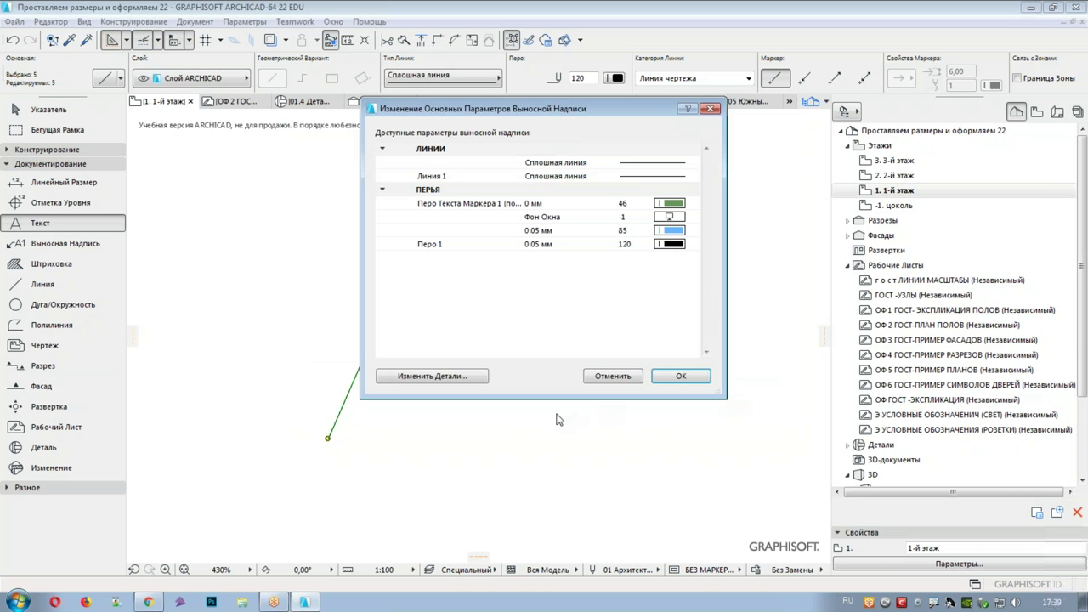
click(678, 378)
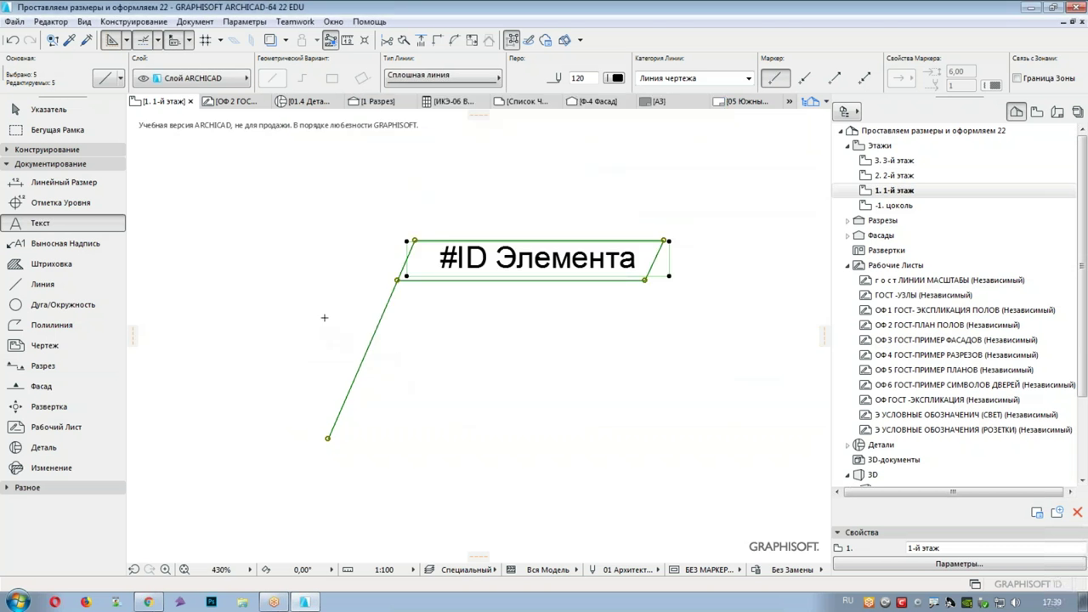
key(Escape)
- Set the element ID of the sofa in the 22,41 м² room to 2.4
scroll(319, 315, down, 3)
middle_drag(318, 314, 588, 289)
scroll(402, 313, down, 2)
scroll(467, 326, up, 2)
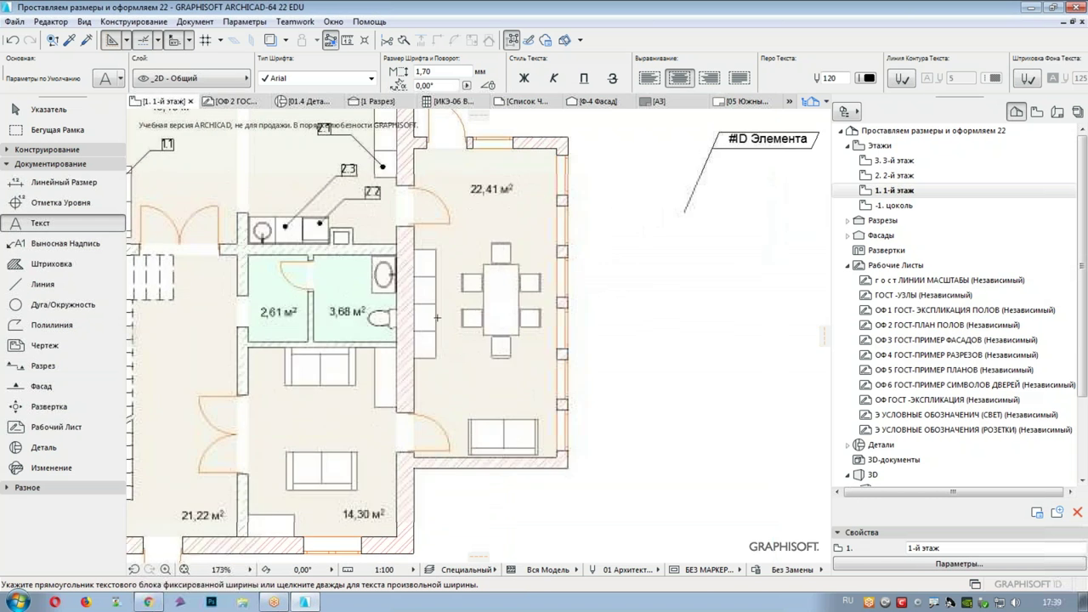
middle_drag(365, 494, 469, 391)
middle_drag(473, 322, 416, 263)
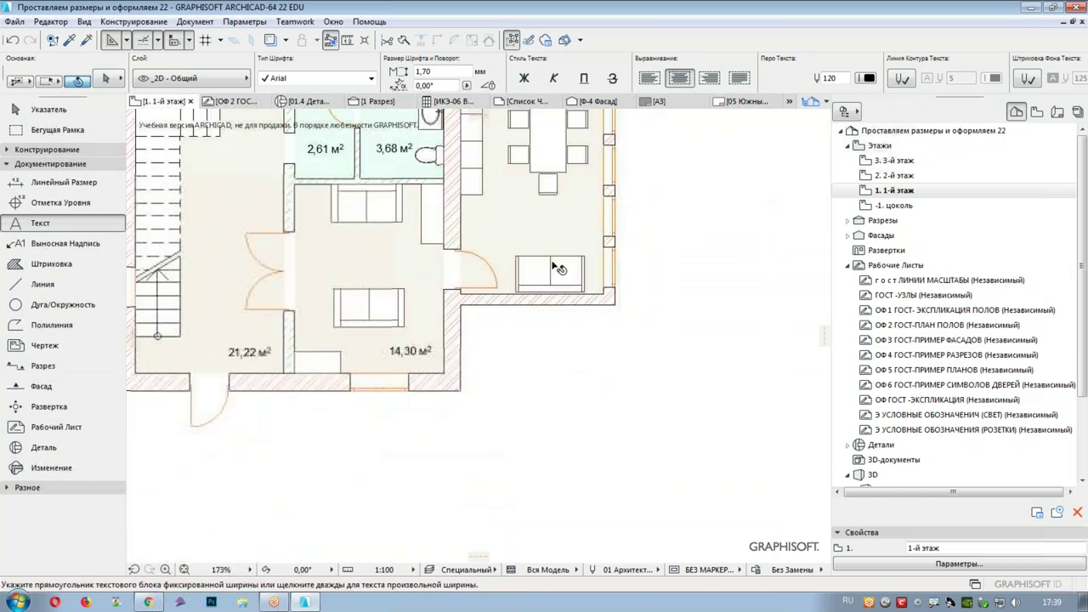
shift+click(550, 269)
middle_drag(566, 338, 530, 361)
scroll(530, 361, up, 5)
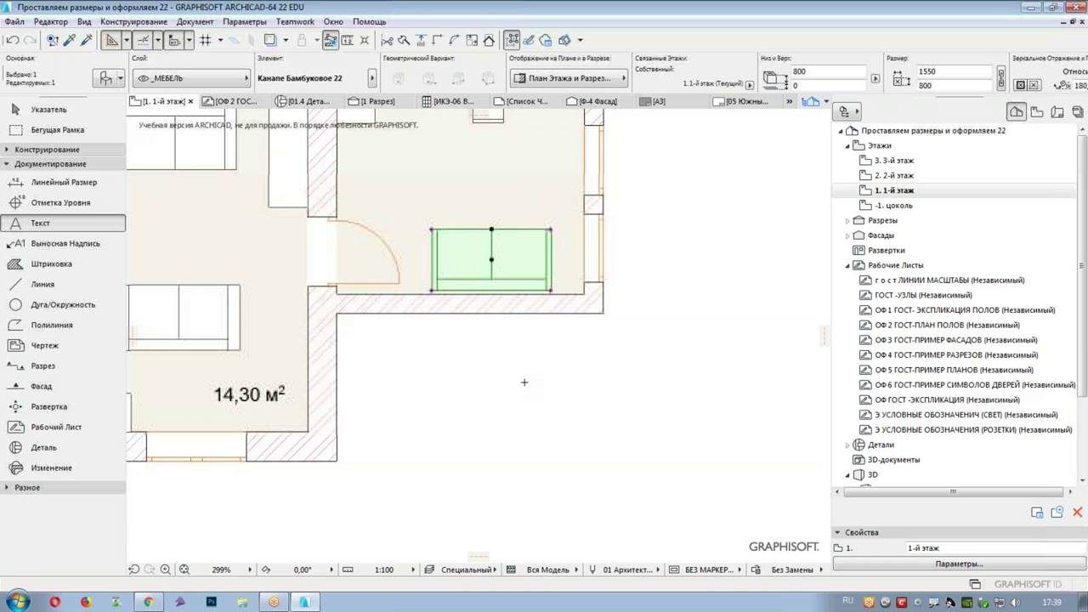
click(119, 76)
click(524, 263)
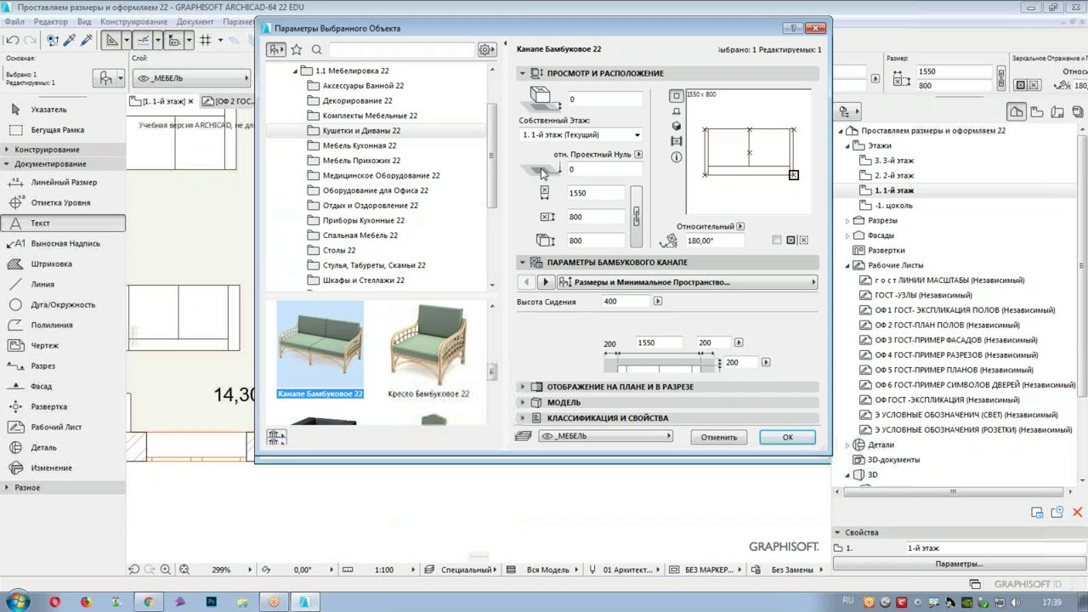
click(524, 73)
click(526, 136)
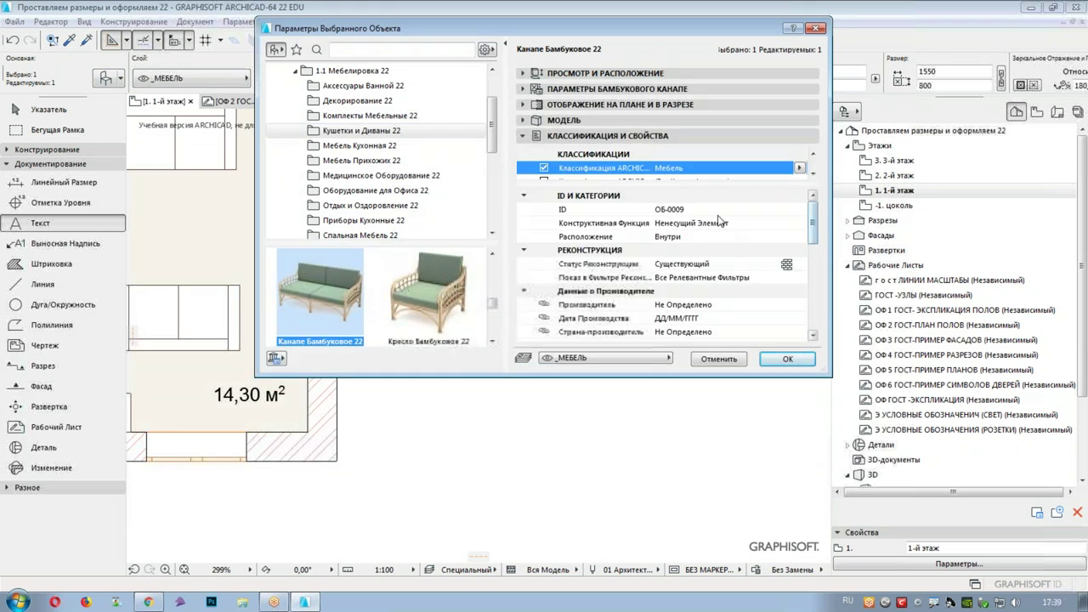
click(672, 210)
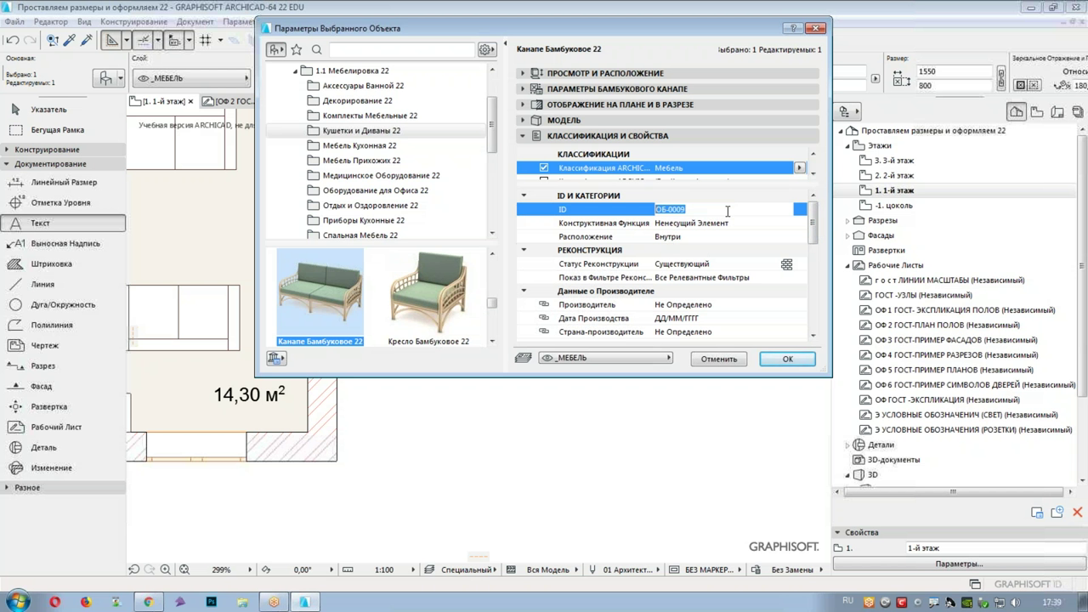
text(2.4)
click(786, 362)
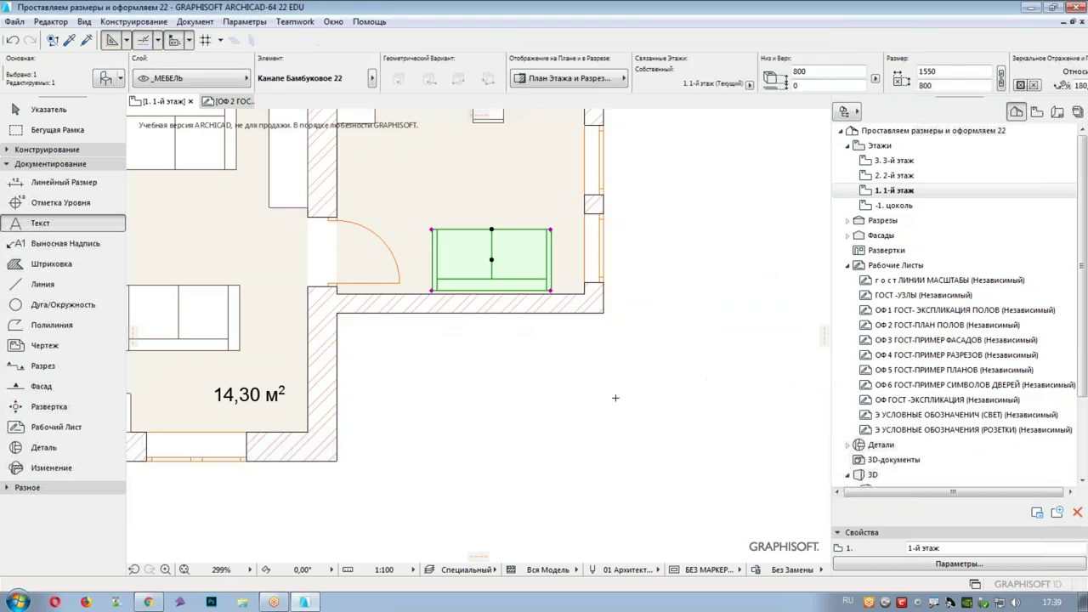
key(Escape)
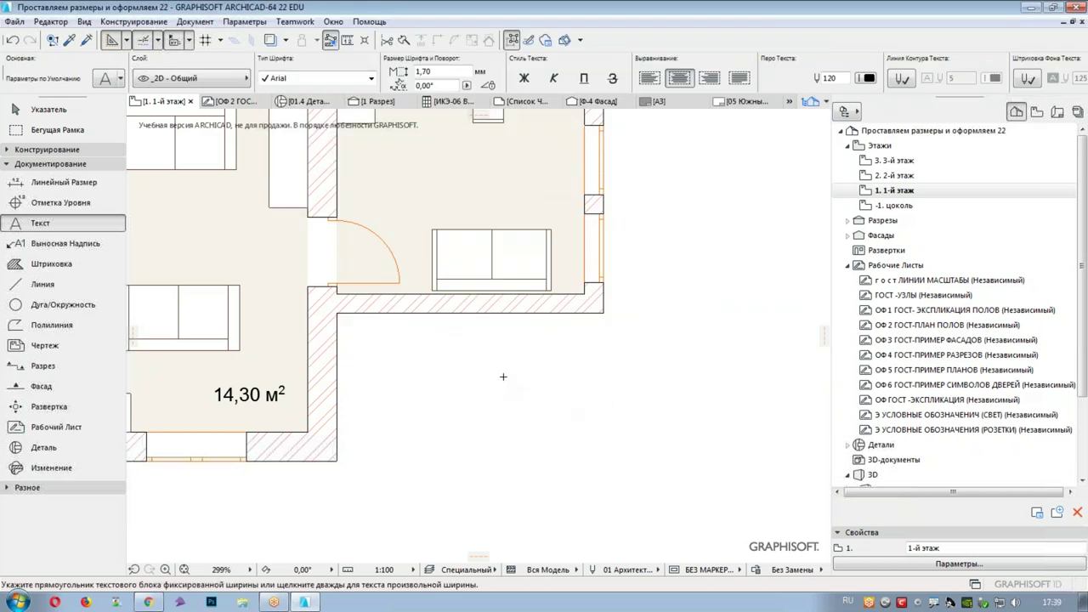
- Set the default layer of label type 3 to _МЕБЕЛЬ
scroll(503, 377, down, 5)
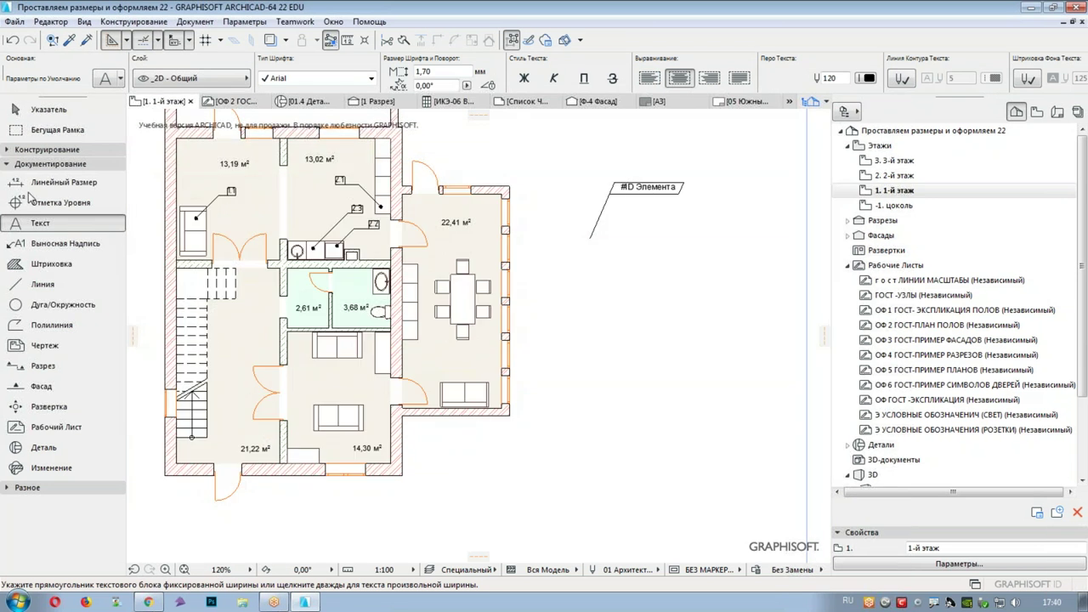
click(7, 163)
click(7, 149)
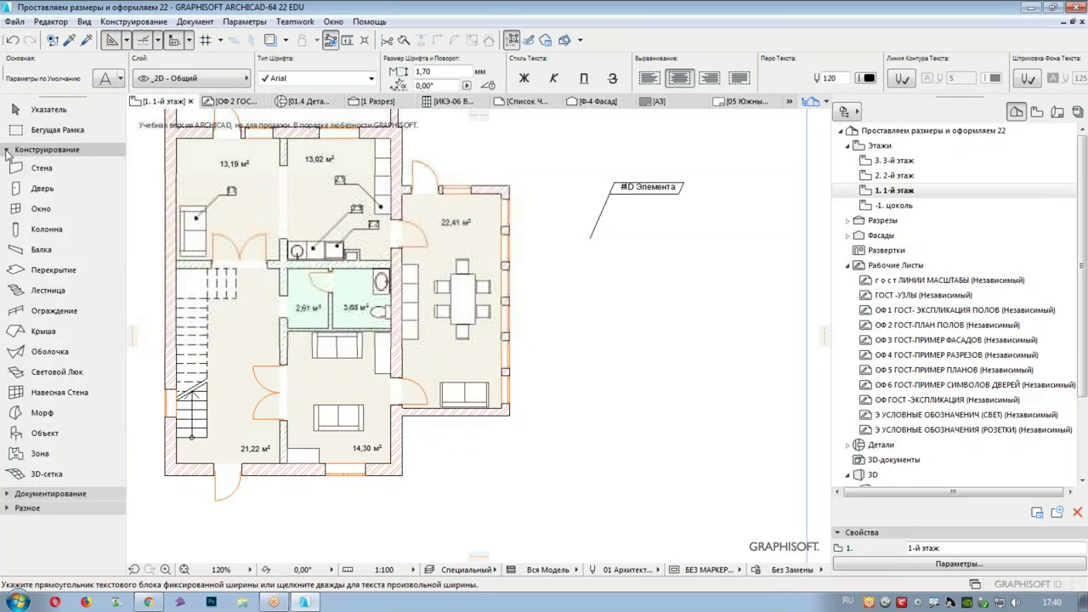
click(7, 150)
click(7, 163)
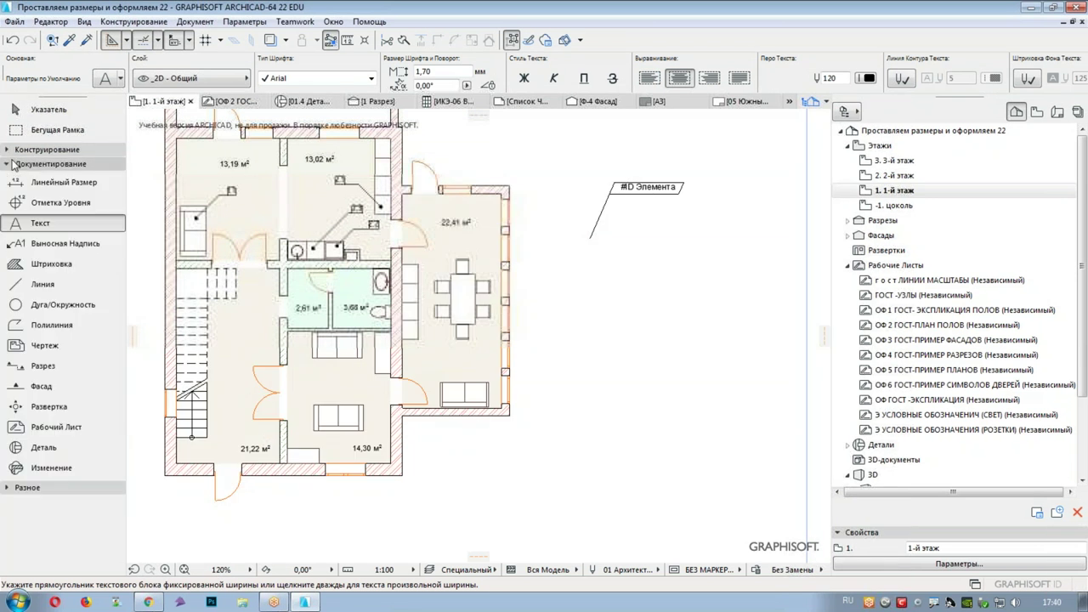
double_click(41, 245)
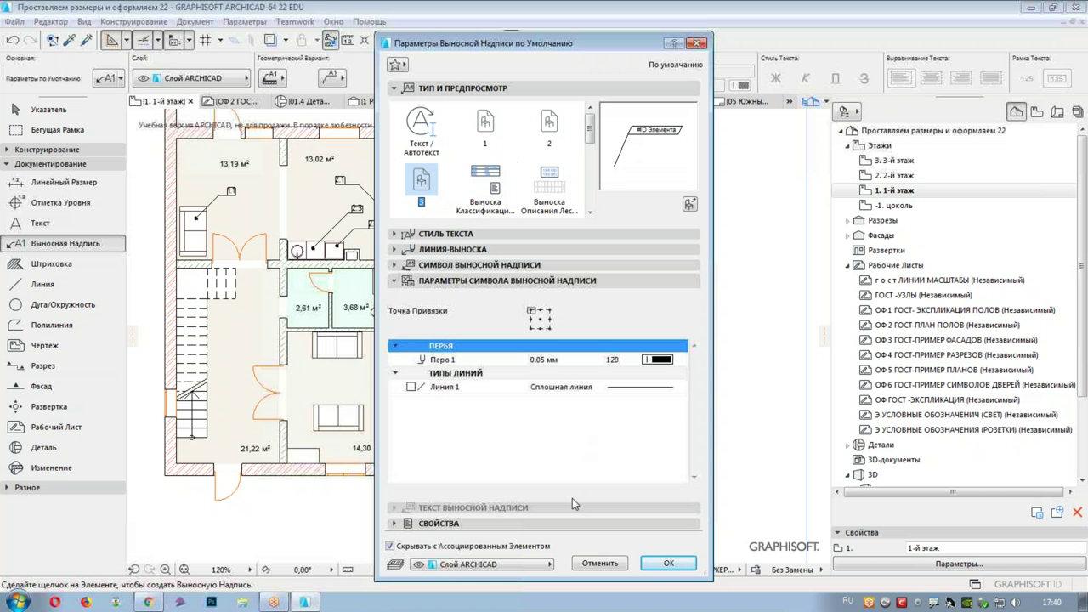
click(523, 565)
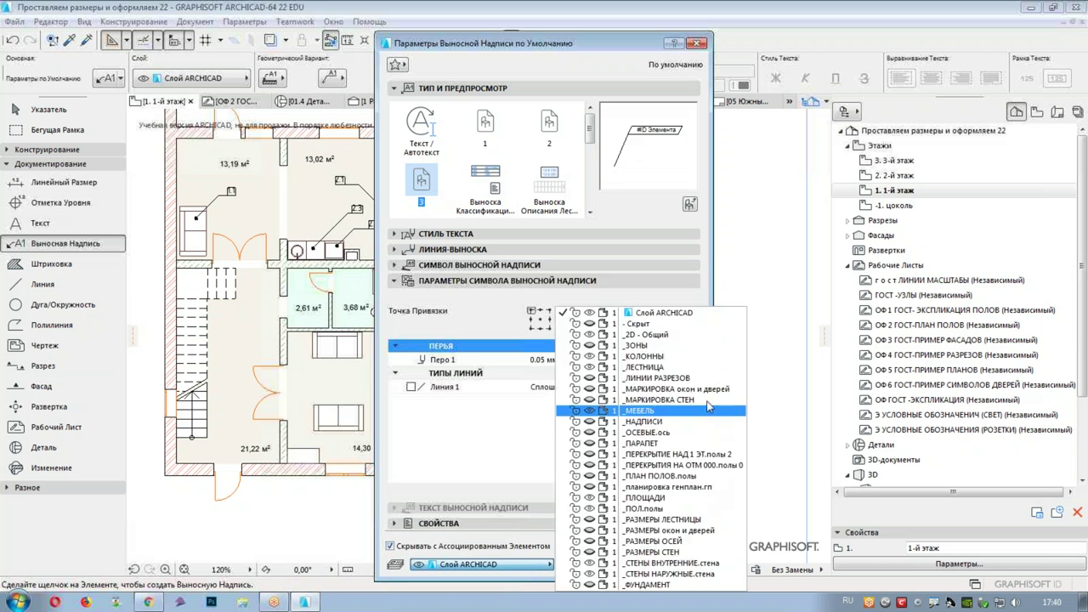
click(654, 411)
click(669, 564)
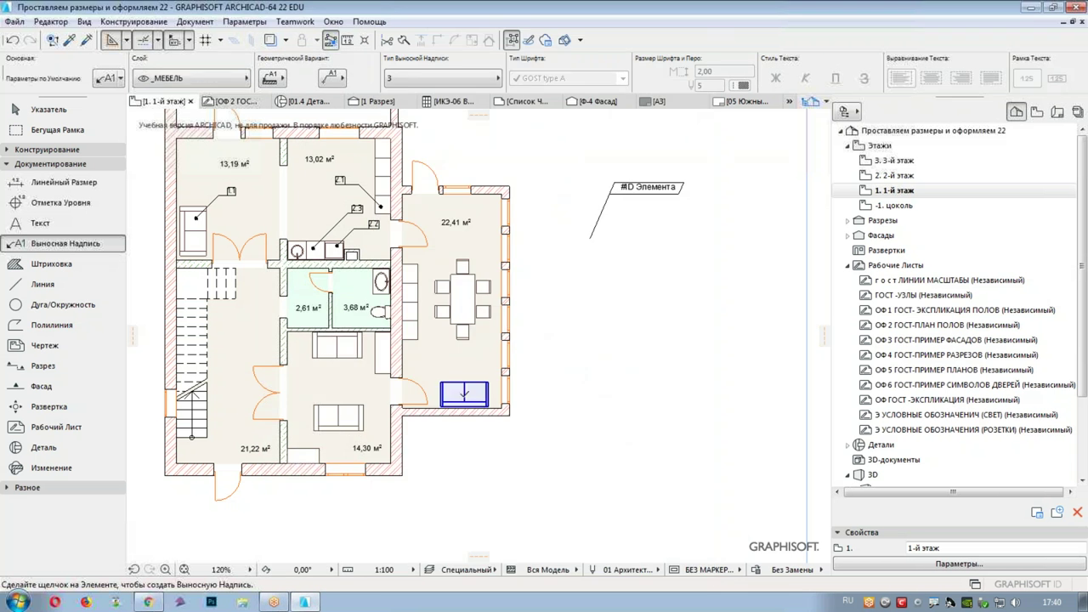
click(473, 396)
scroll(541, 463, up, 4)
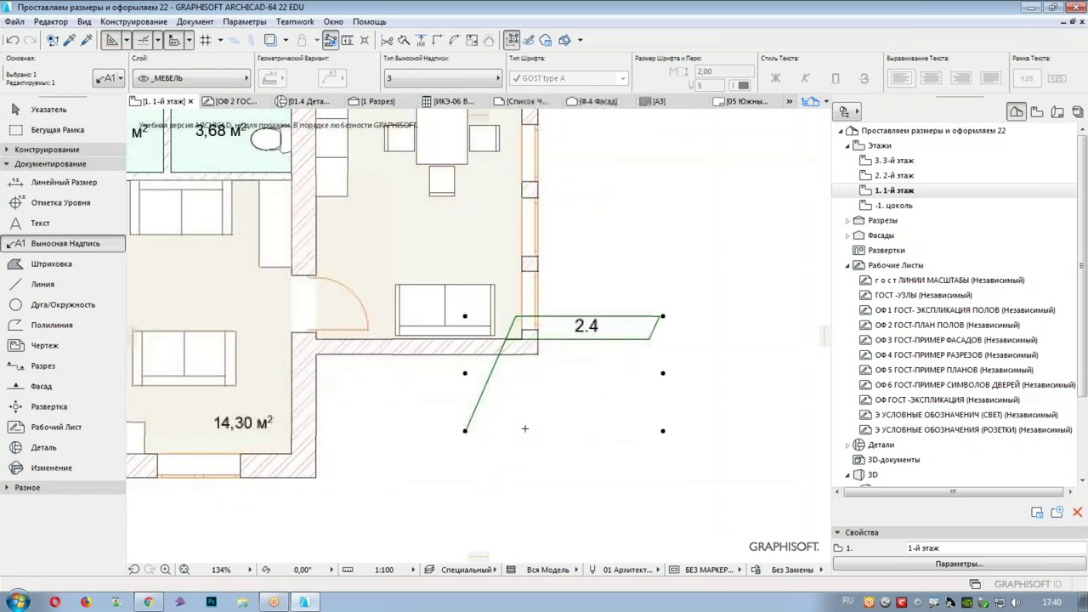
key(Escape)
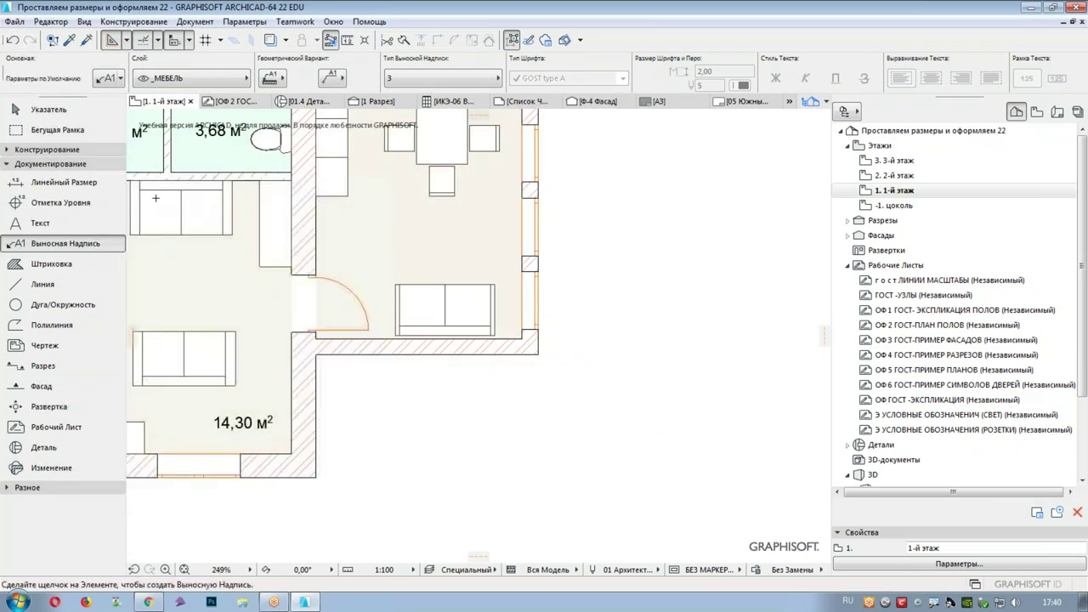
- Set the default label's anchor to the bottom-middle point and attach a type 3 label to the sofa in the 22,41 м² room
double_click(64, 243)
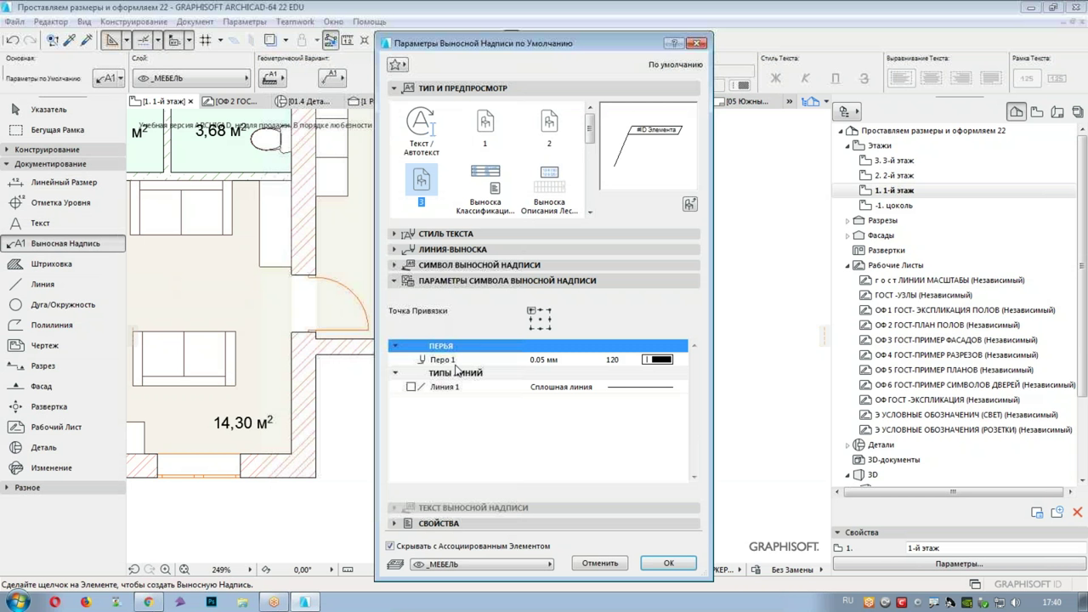
click(540, 326)
click(668, 563)
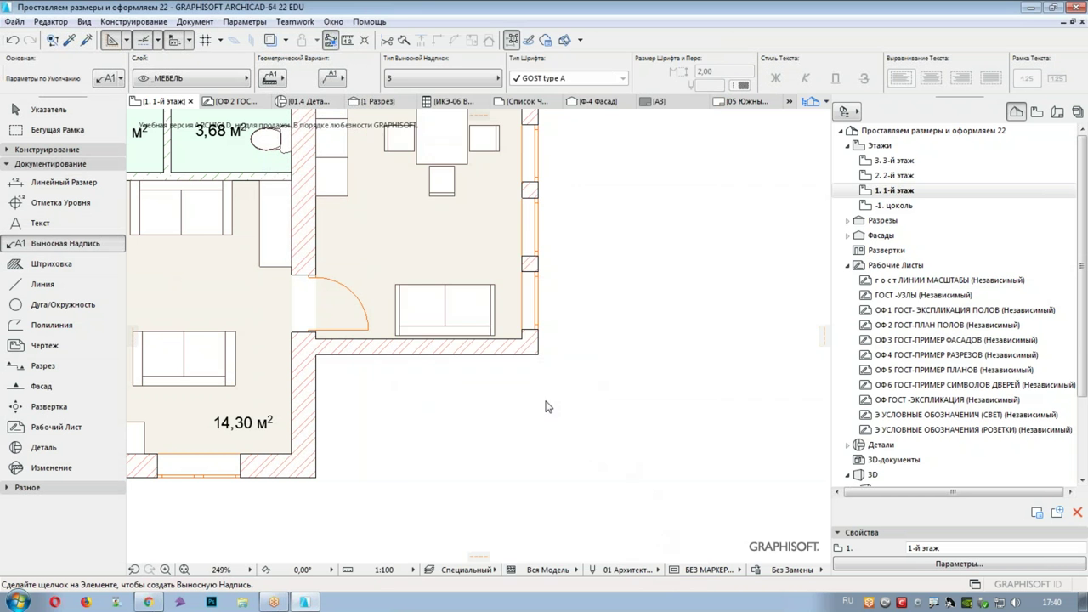
click(439, 307)
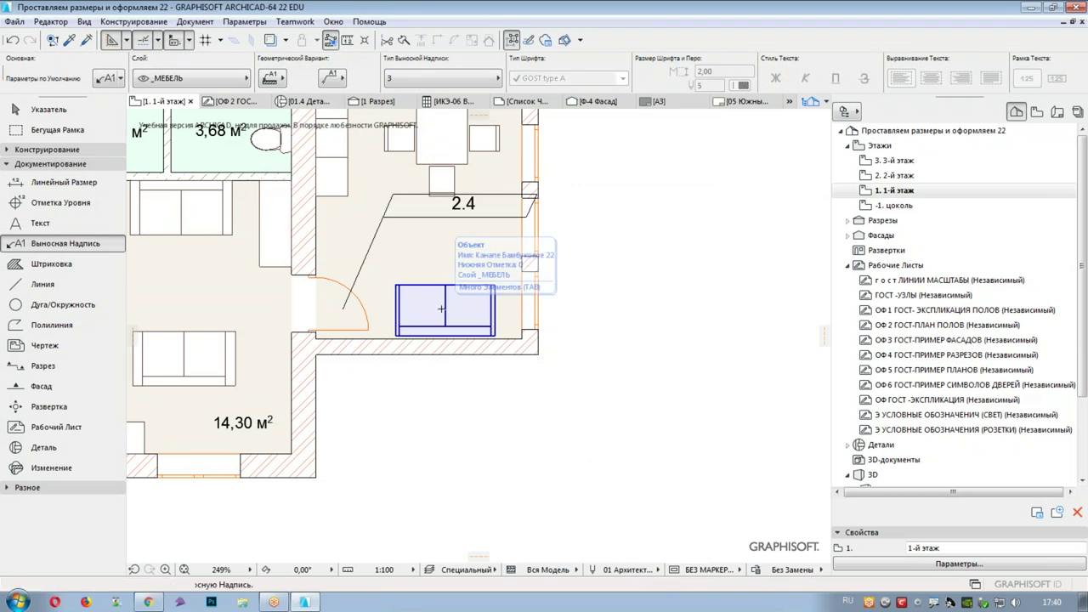
click(344, 308)
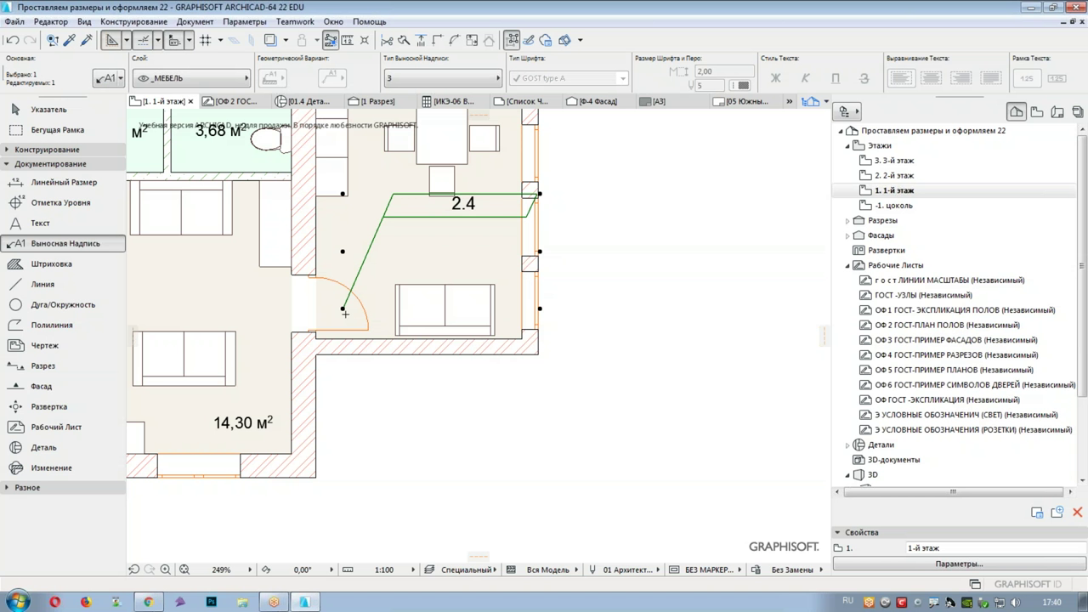
- Move the sofa's 2.4 label horizontally so that its leader line ends on the middle of the sofa
key(ctrl+d)
click(342, 308)
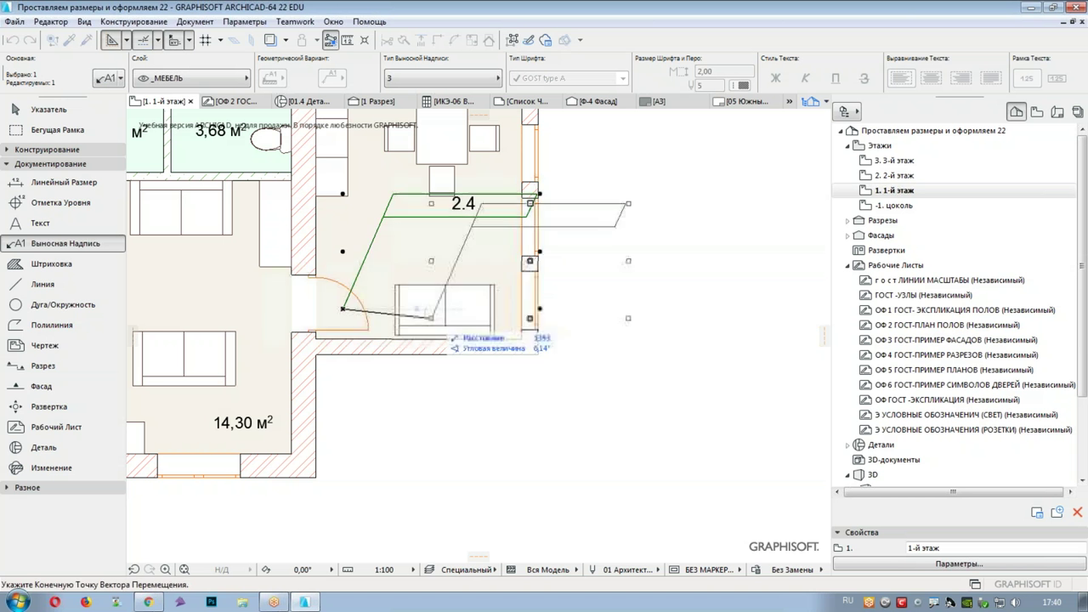
click(432, 315)
key(Escape)
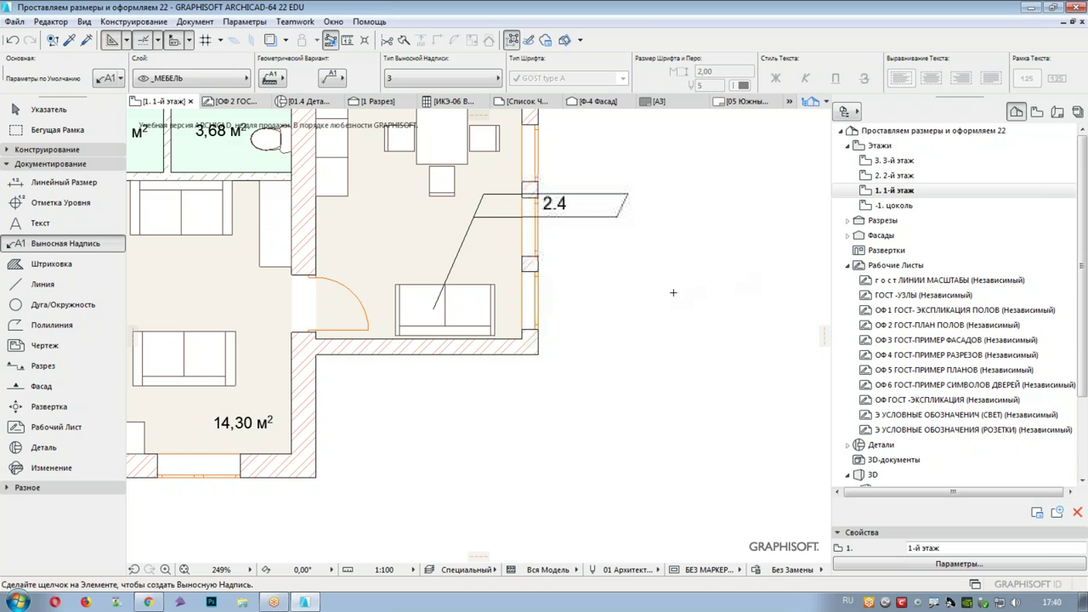
- Delete the original "#ID Элемента" callout lines and text beside the floor plan
scroll(673, 292, down, 5)
shift+drag(765, 140, 647, 246)
key(Delete)
scroll(435, 160, up, 6)
middle_drag(453, 210, 563, 350)
scroll(562, 349, down, 4)
middle_drag(577, 556, 541, 402)
scroll(540, 401, down, 3)
middle_drag(666, 402, 628, 380)
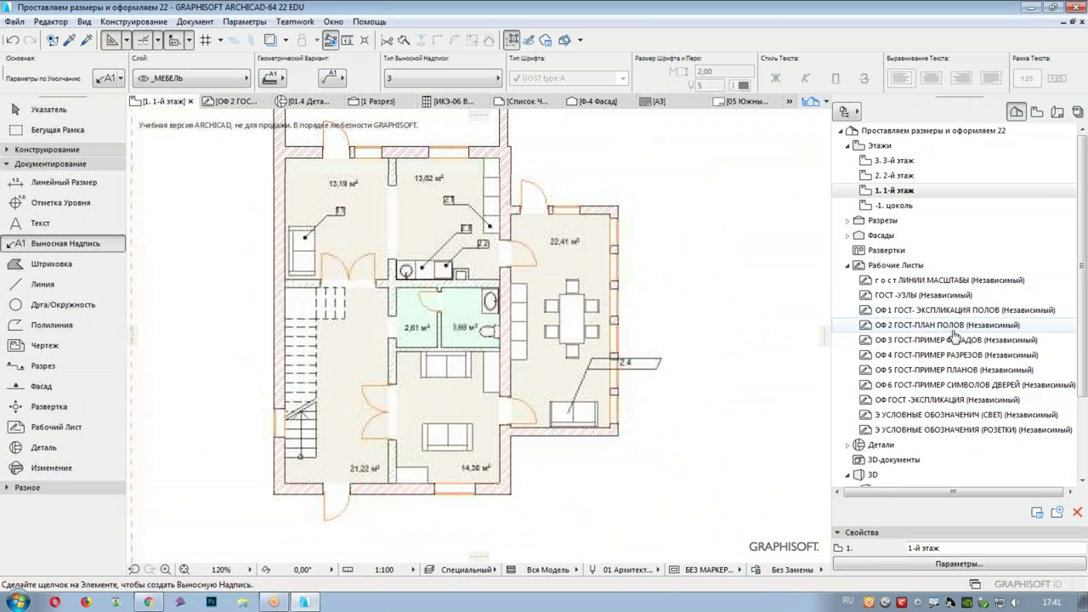
- Open the worksheet ОФ 4 ГОСТ-ПРИМЕР РАЗРЕЗОВ and examine the Разрез 2-2 example and the section designation rules
double_click(867, 355)
middle_drag(577, 326, 553, 304)
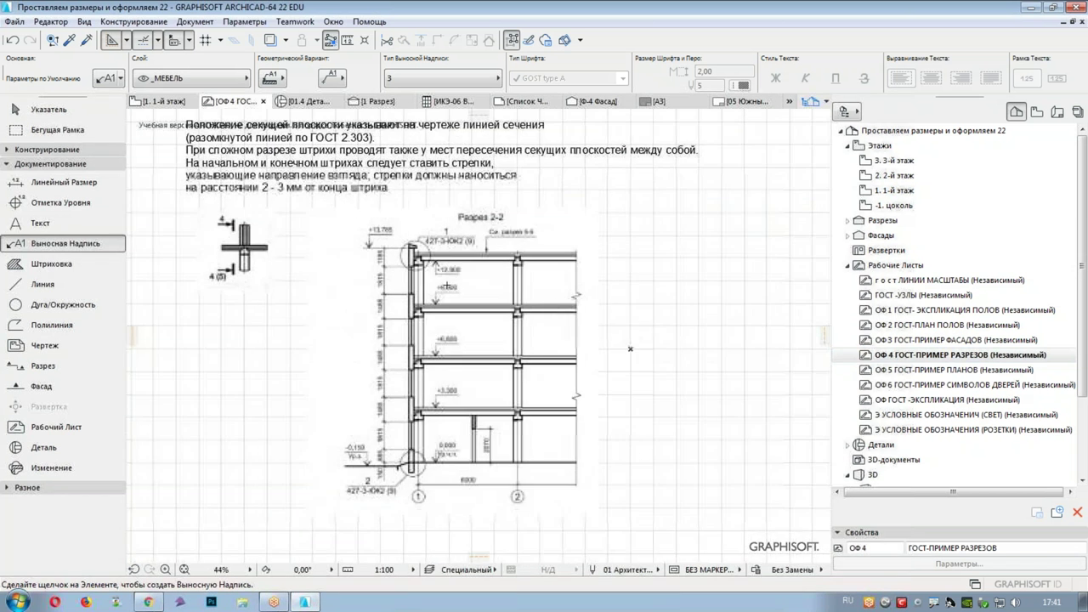
middle_drag(468, 292, 481, 336)
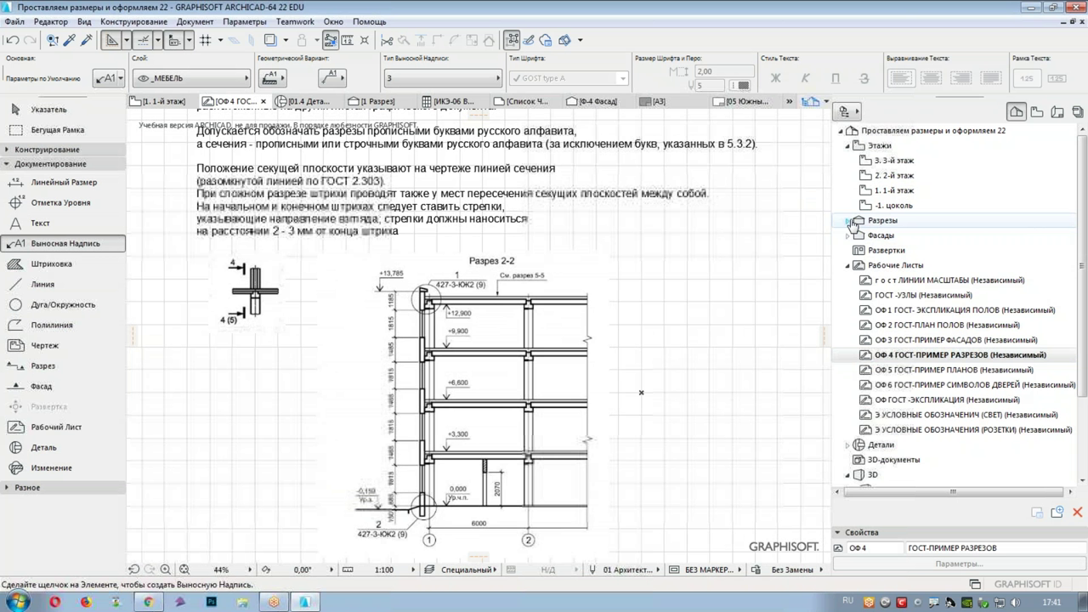
- Look over section 2 Разрез, and open section 1 Разрез for annotation
click(848, 221)
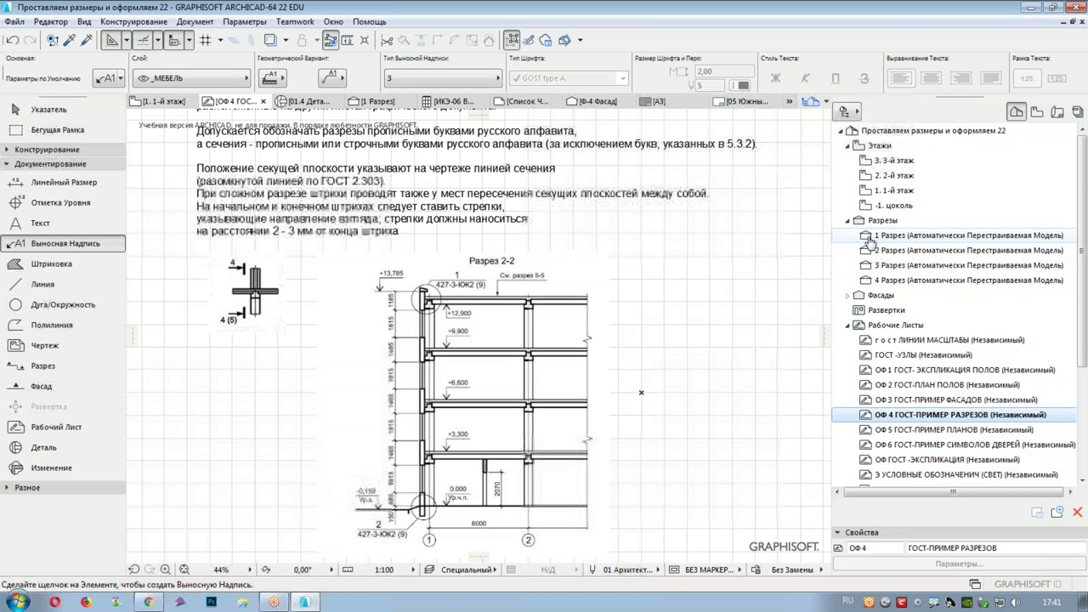
double_click(867, 252)
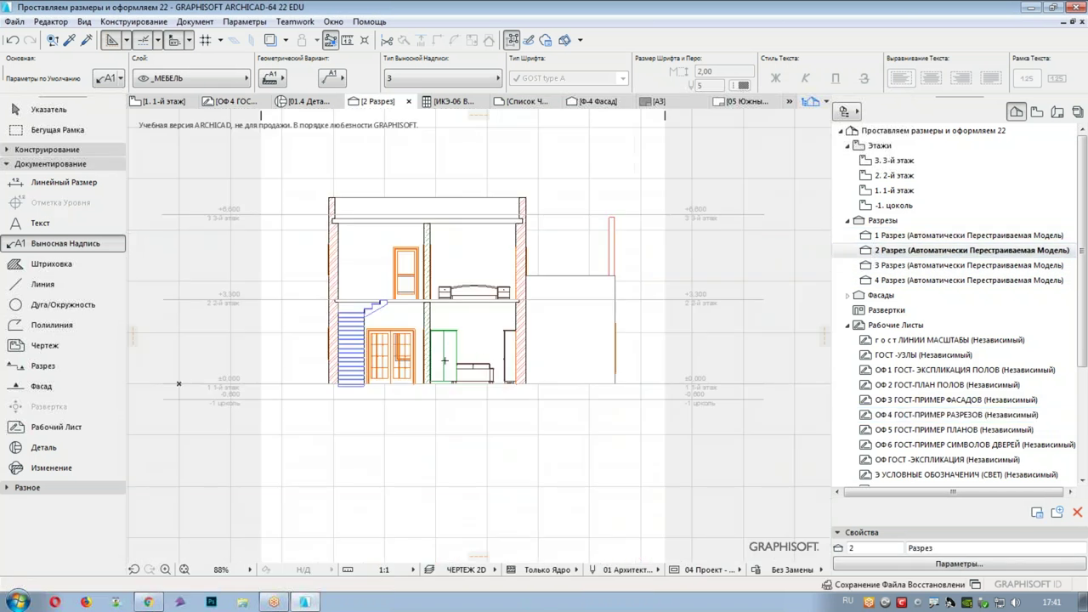
scroll(334, 208, up, 4)
middle_drag(698, 253, 594, 199)
middle_drag(763, 239, 741, 328)
click(897, 237)
double_click(898, 238)
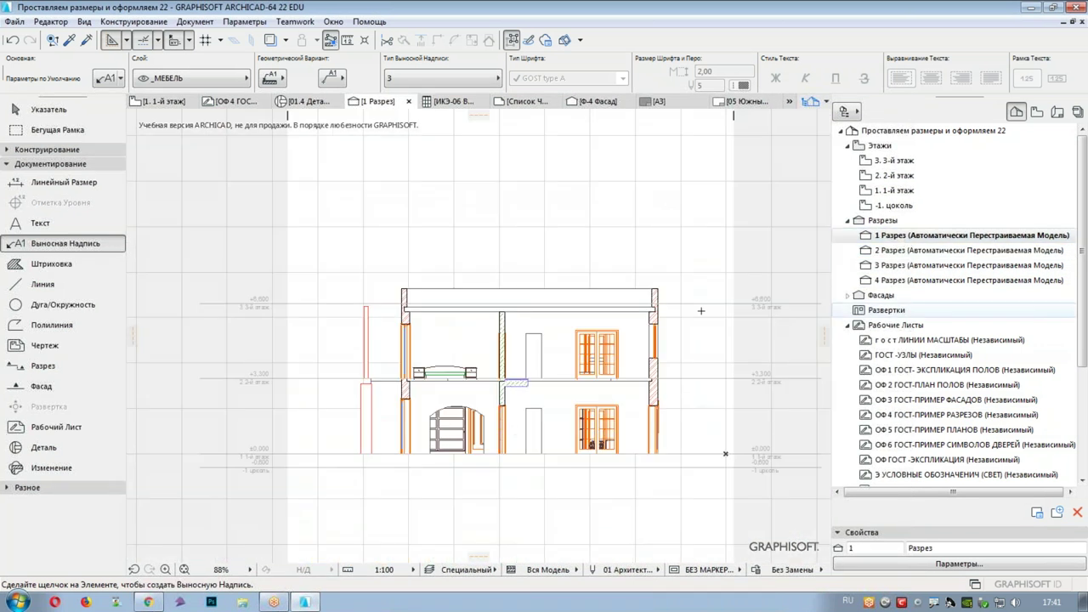
middle_drag(733, 454, 727, 321)
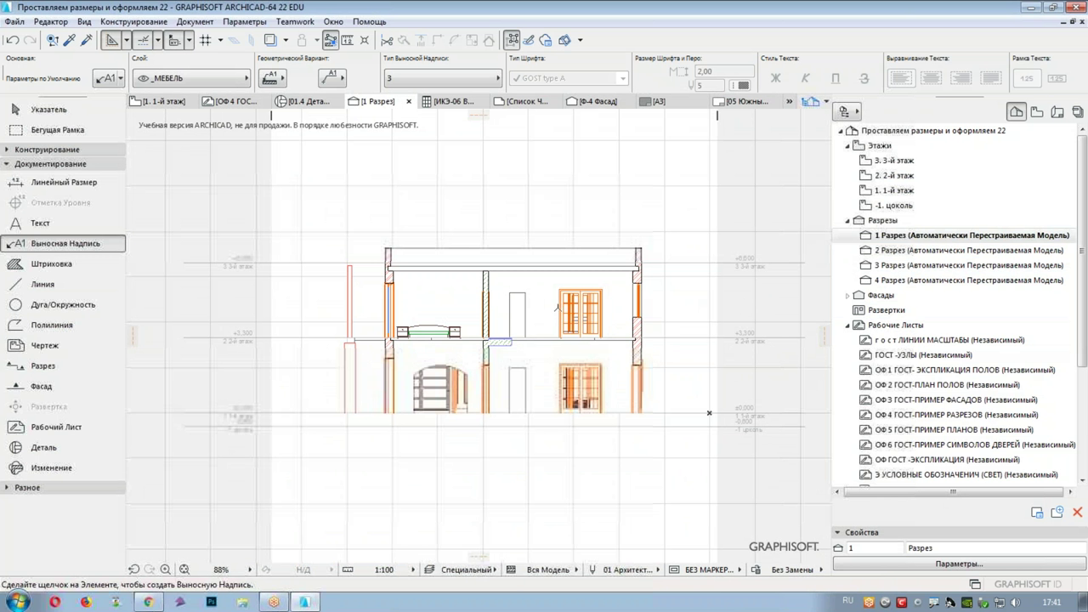
scroll(549, 233, up, 3)
- Set the default label type to the layer composition label (Выноска Состава Слоев)
double_click(117, 243)
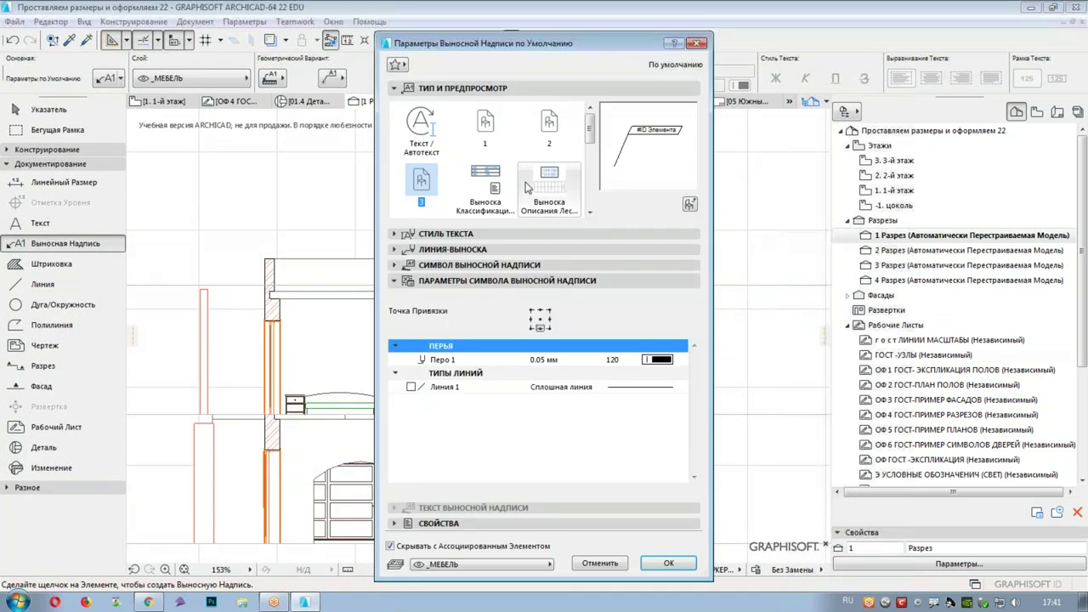
drag(590, 129, 591, 187)
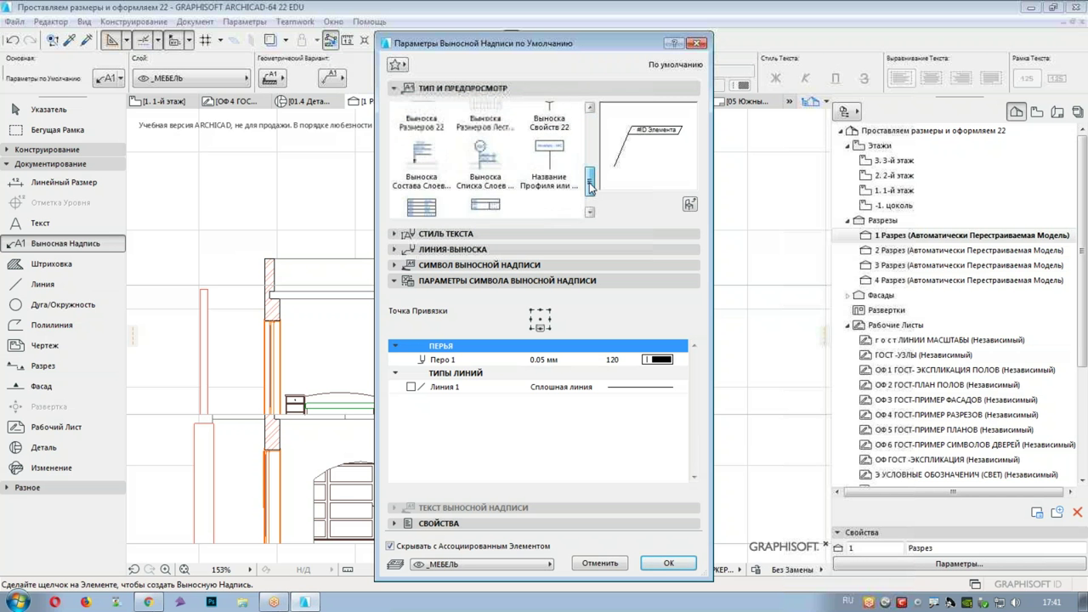
click(421, 165)
scroll(548, 180, down, 1)
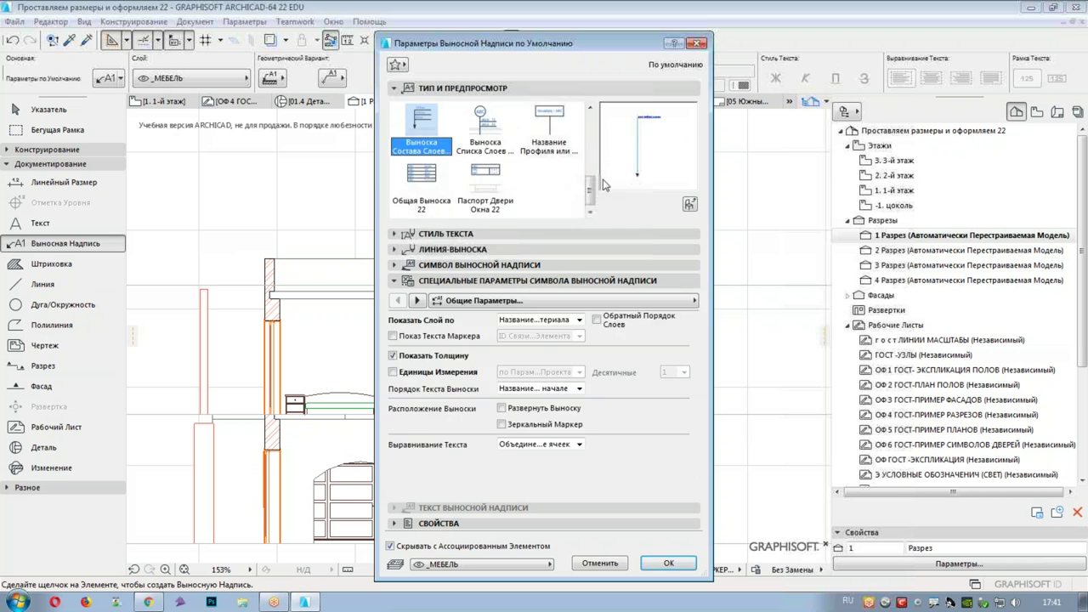
drag(590, 195, 590, 181)
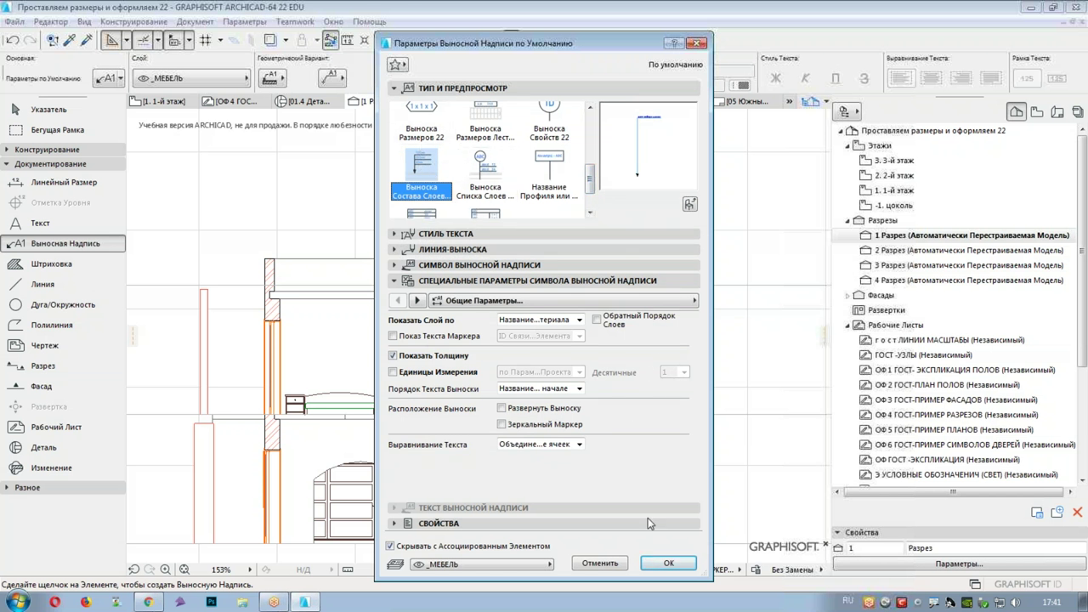
click(668, 562)
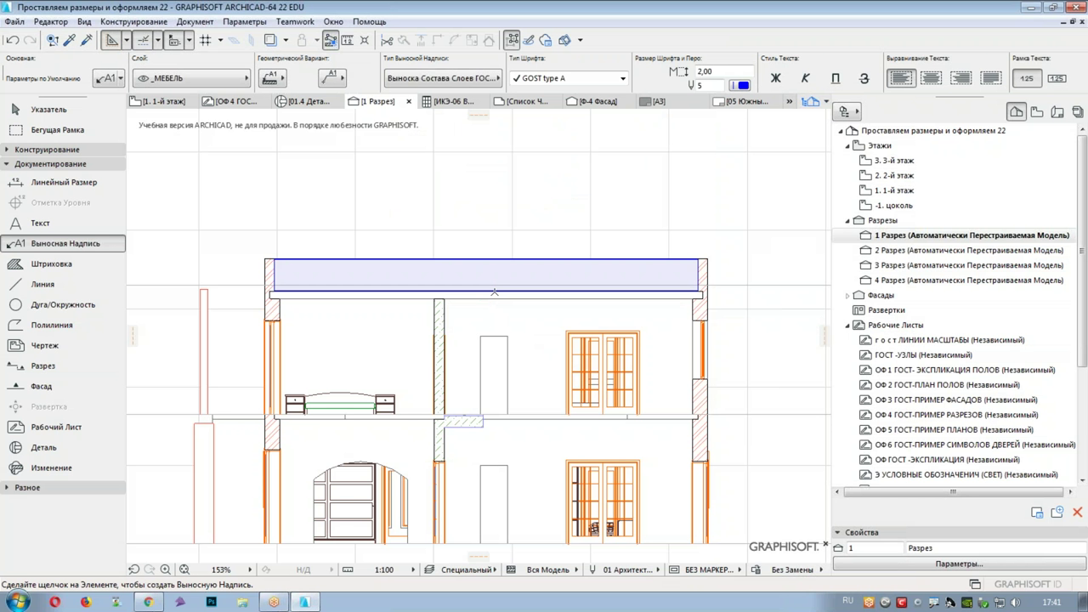
- Try to attach a layer composition label to the roof slab near mid-span, and inspect the floor slab between the storeys
click(499, 302)
scroll(557, 271, up, 4)
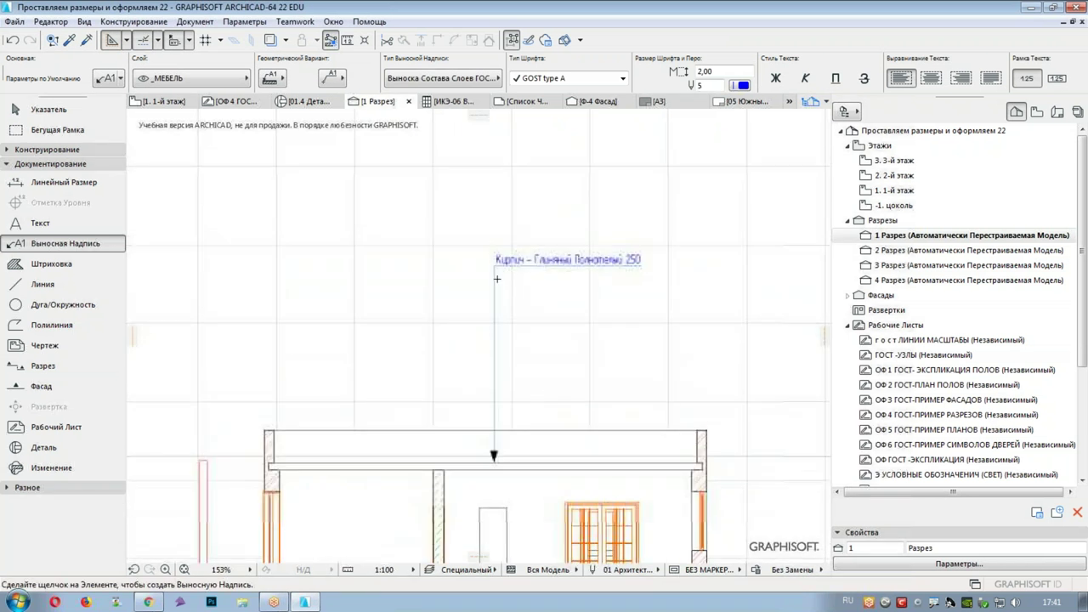
middle_drag(490, 351, 505, 229)
middle_drag(403, 432, 455, 266)
scroll(456, 267, down, 1)
shift+click(431, 388)
key(Escape)
middle_drag(415, 387, 413, 199)
middle_drag(437, 393, 559, 337)
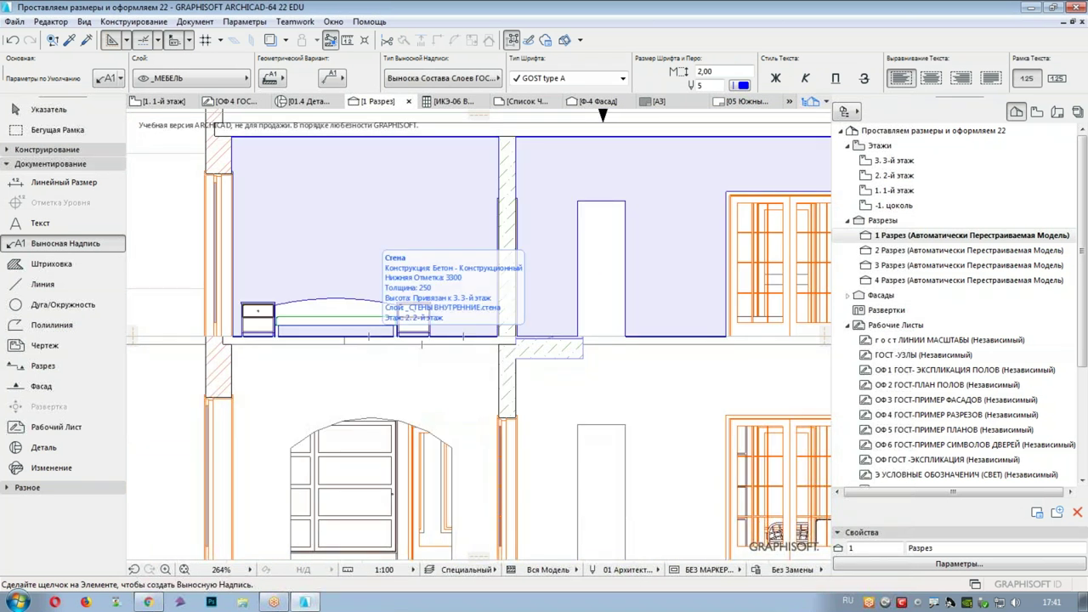
- Show the floor slab layers _ПЕРЕКРЫТИЕ НАД 1 ЭТ and _ПЕРЕКРЫТИЯ НА ОТМ 000 in section 1
key(ctrl+l)
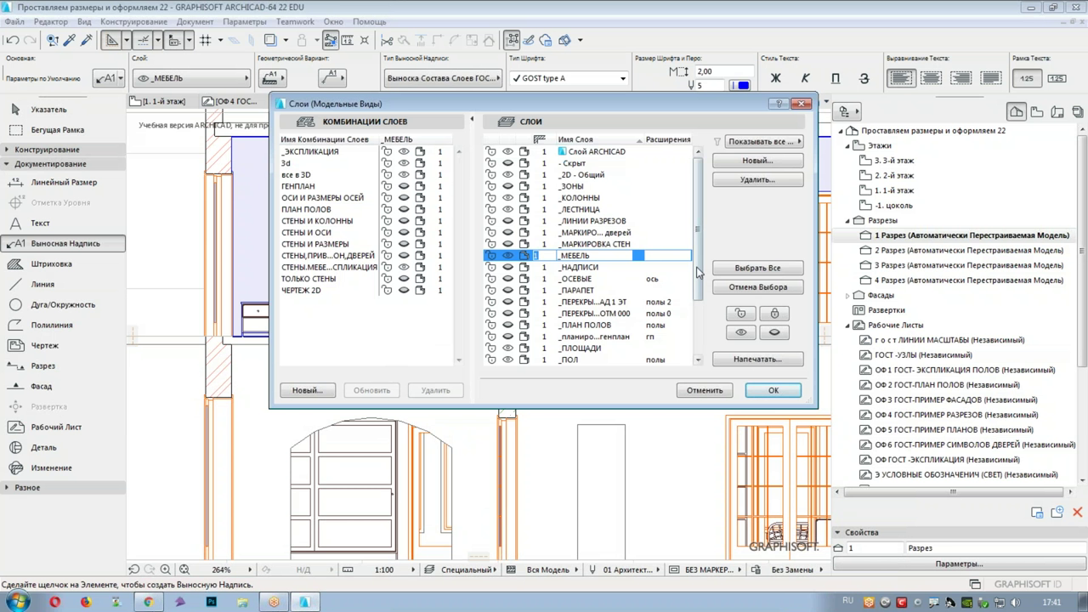
click(510, 304)
click(512, 315)
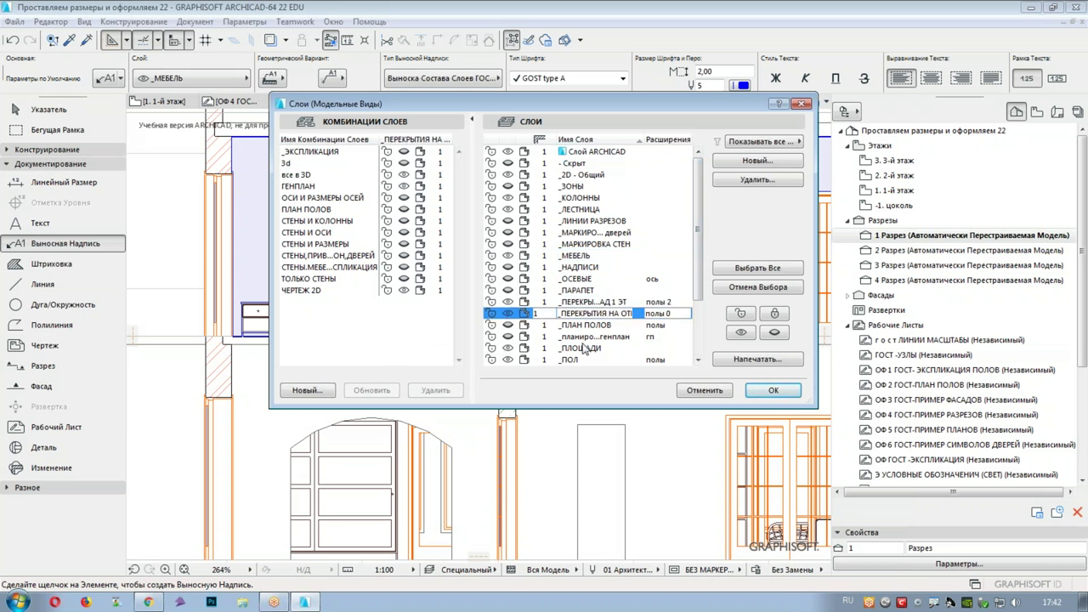
click(771, 390)
middle_drag(548, 210, 498, 333)
scroll(365, 249, up, 4)
scroll(365, 249, down, 6)
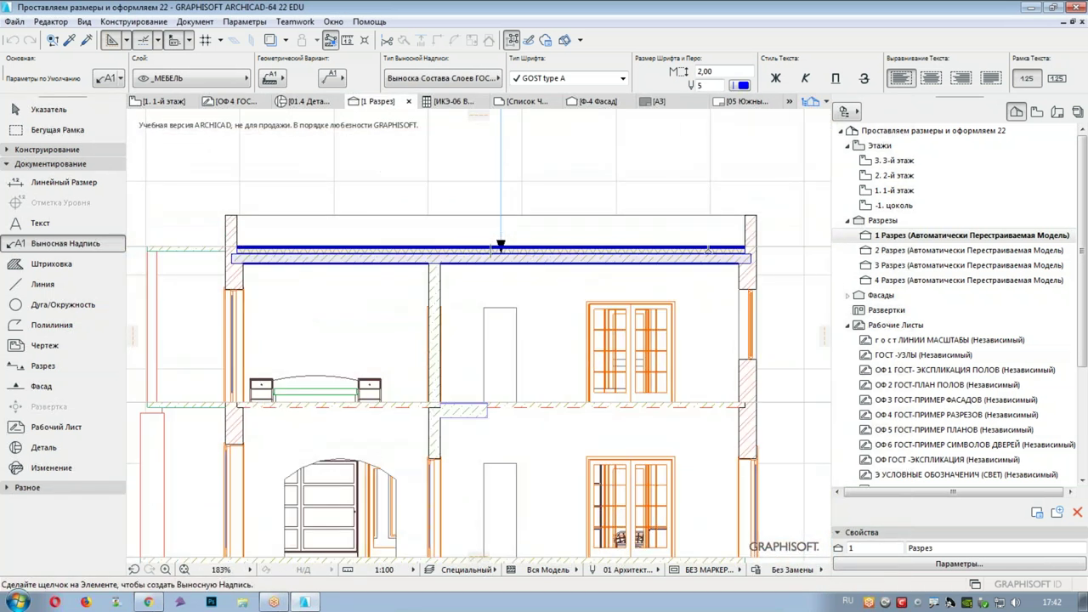
- Attach a layer composition label to the roof slab near the right outer wall and delete the earlier brick label
click(708, 250)
middle_drag(606, 194, 320, 364)
click(214, 197)
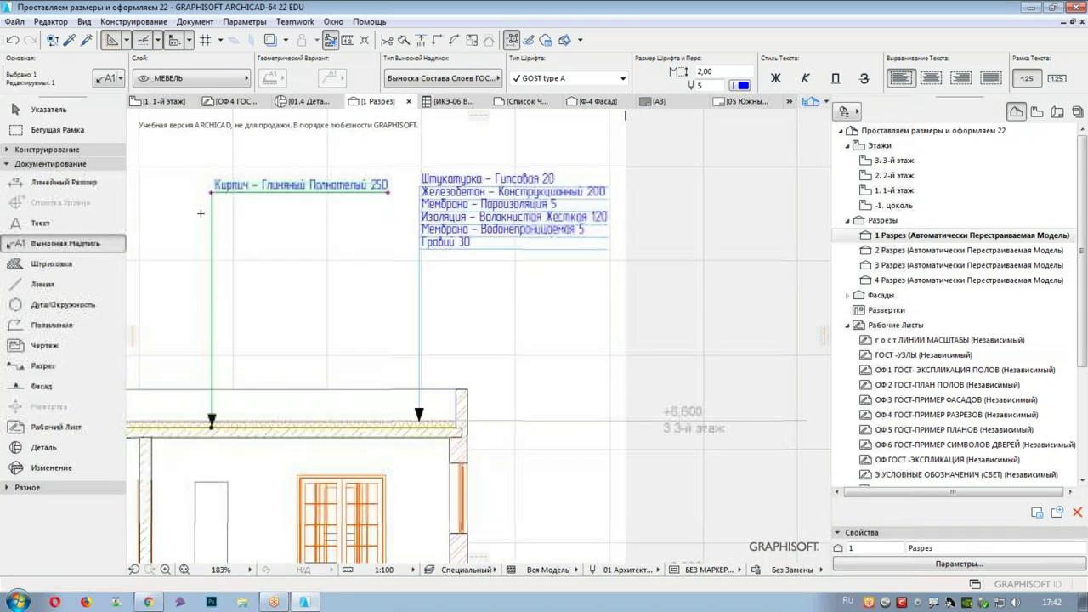
key(Escape)
- Examine the roof label's list of layers and compare it with the structure assigned to the roof slab
scroll(477, 204, up, 4)
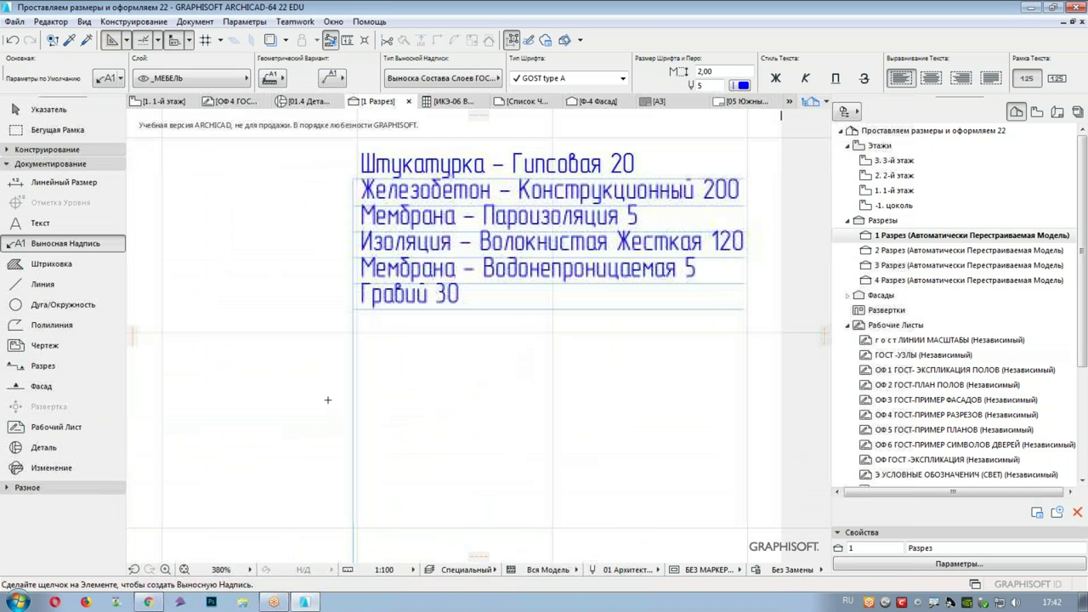
scroll(474, 370, down, 3)
middle_drag(382, 420, 473, 407)
shift+click(413, 468)
middle_drag(387, 432, 532, 295)
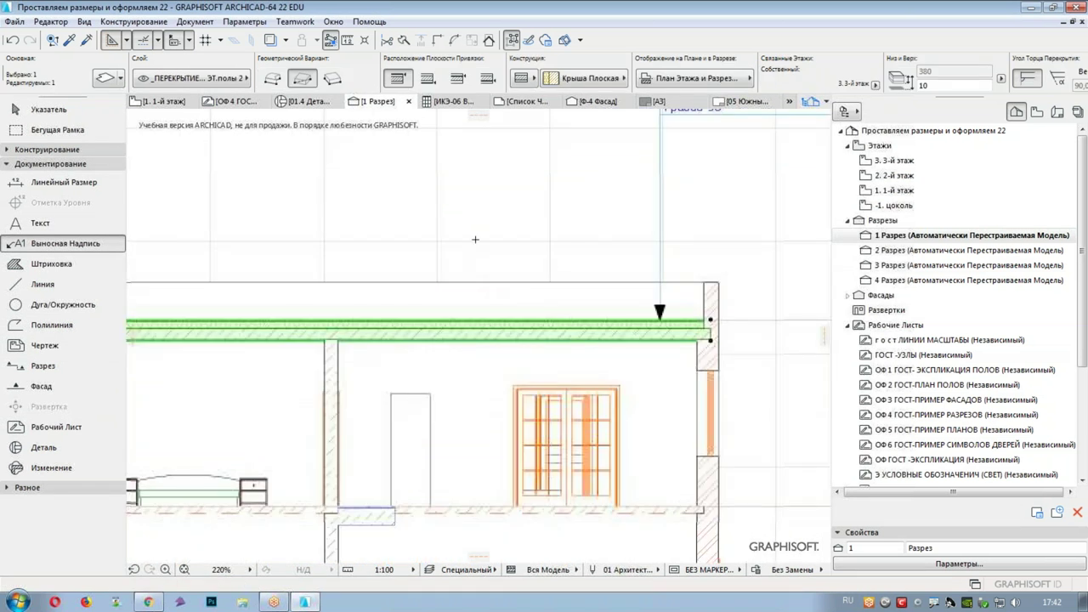
scroll(475, 240, down, 2)
key(Escape)
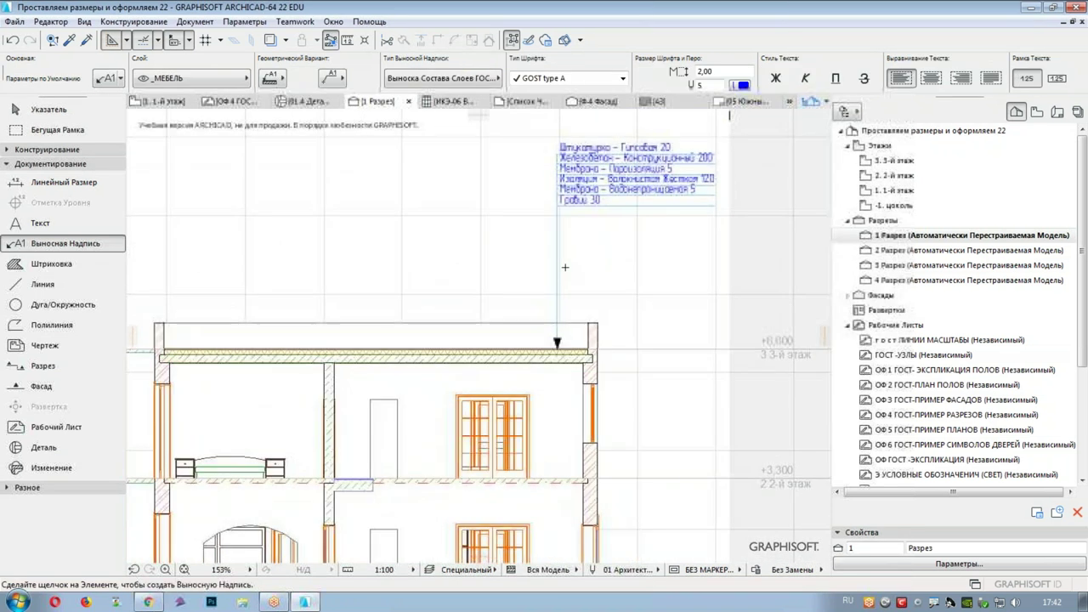
middle_drag(474, 296, 595, 138)
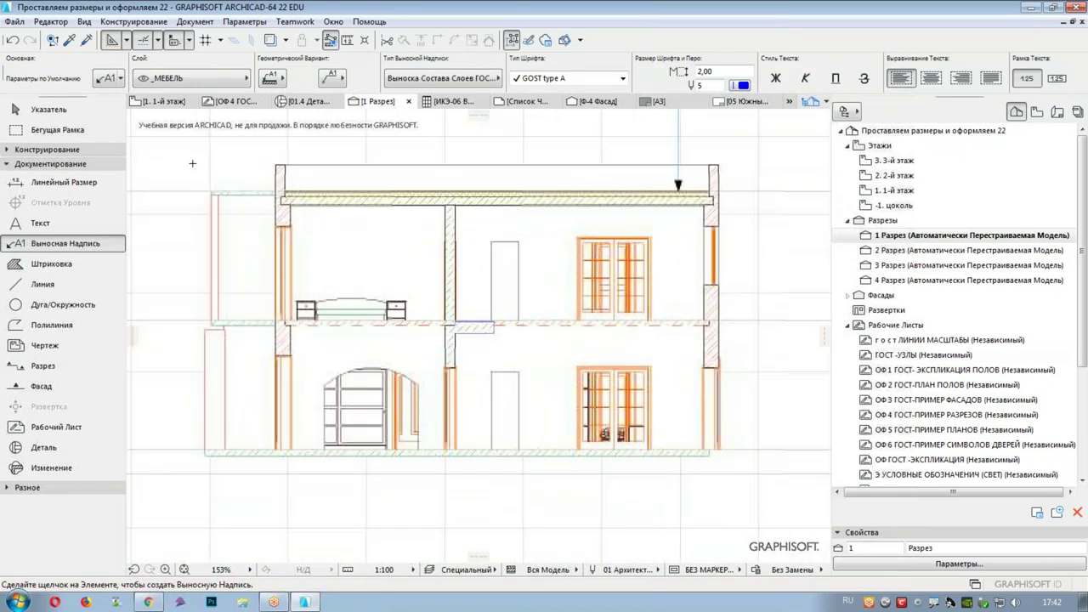
- Set the default linear dimension to the elevation type measured from Проектный Нуль, keeping 2,00 mm text and 1,50 mm markers
click(12, 184)
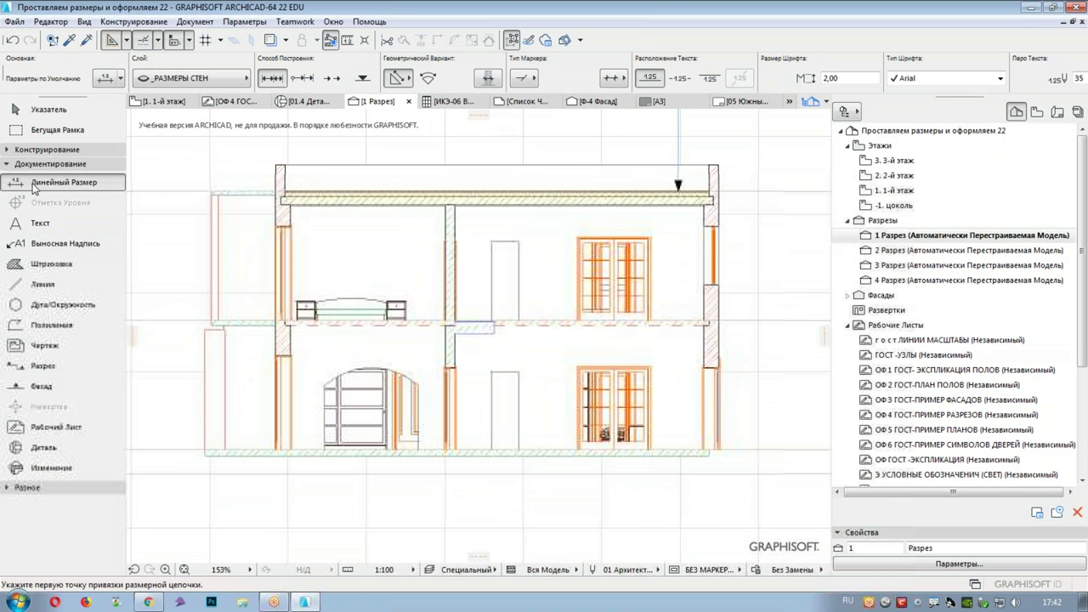
double_click(14, 184)
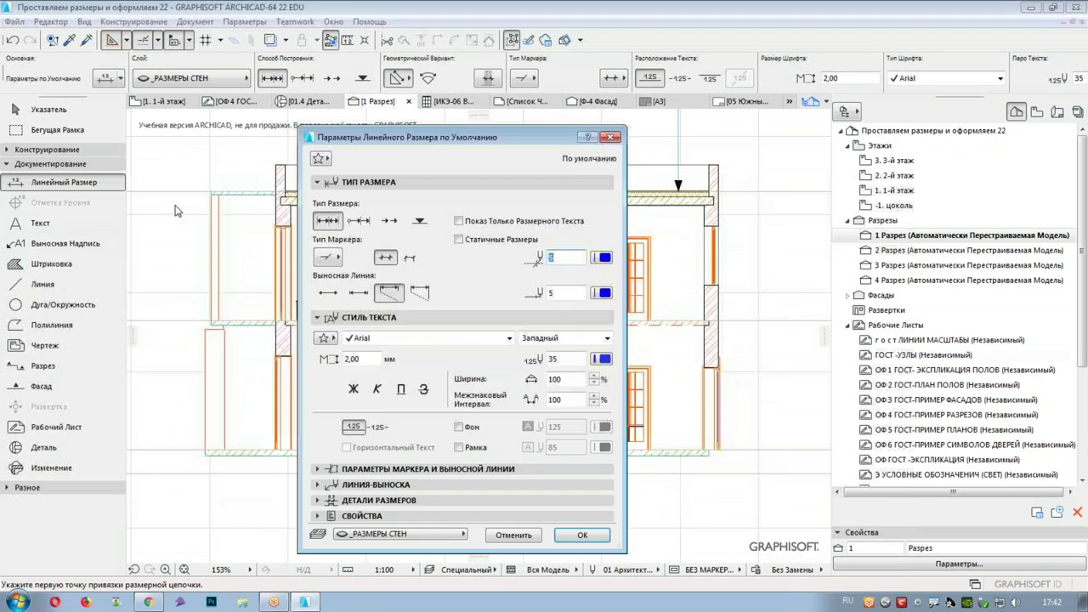
click(420, 221)
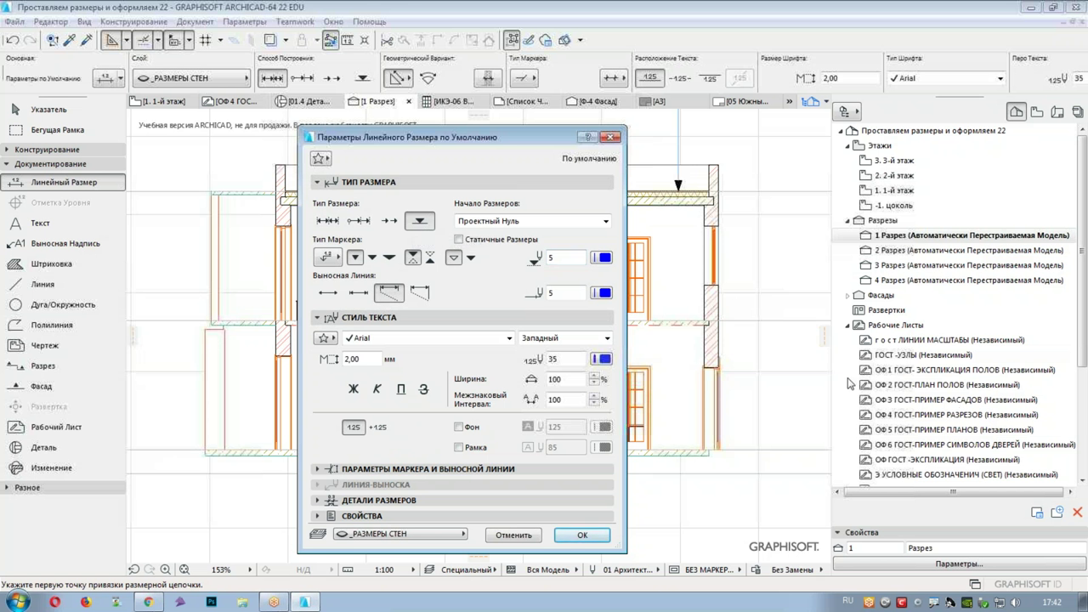
click(337, 259)
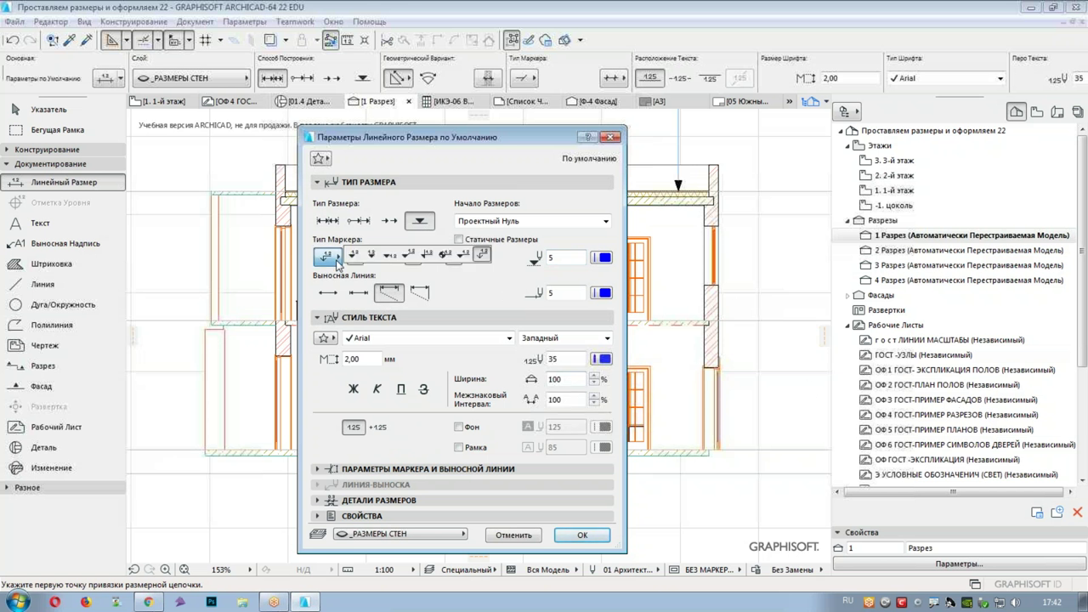
click(331, 259)
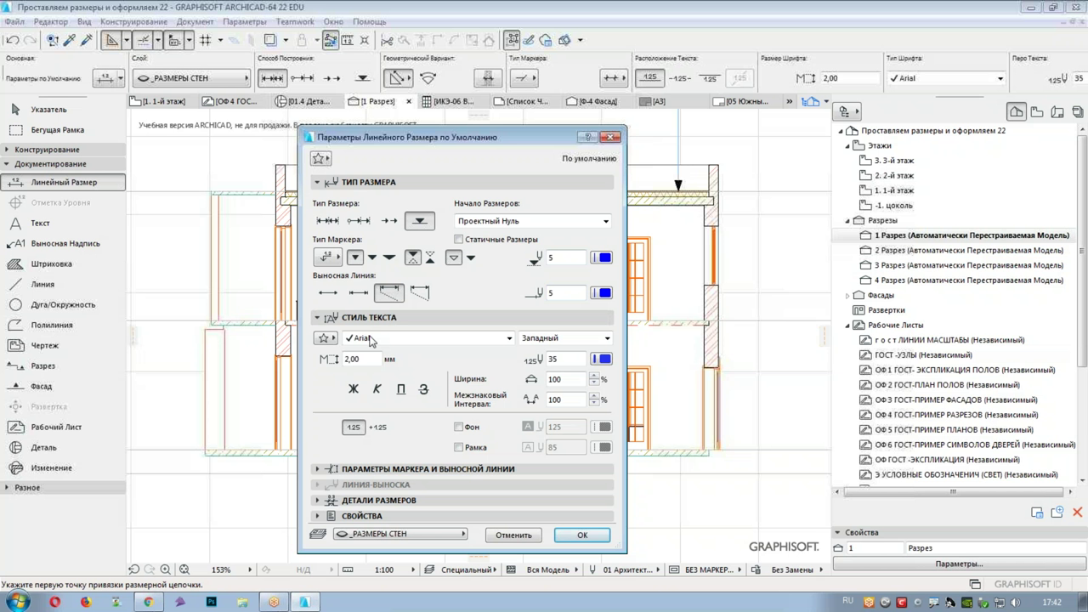
double_click(357, 359)
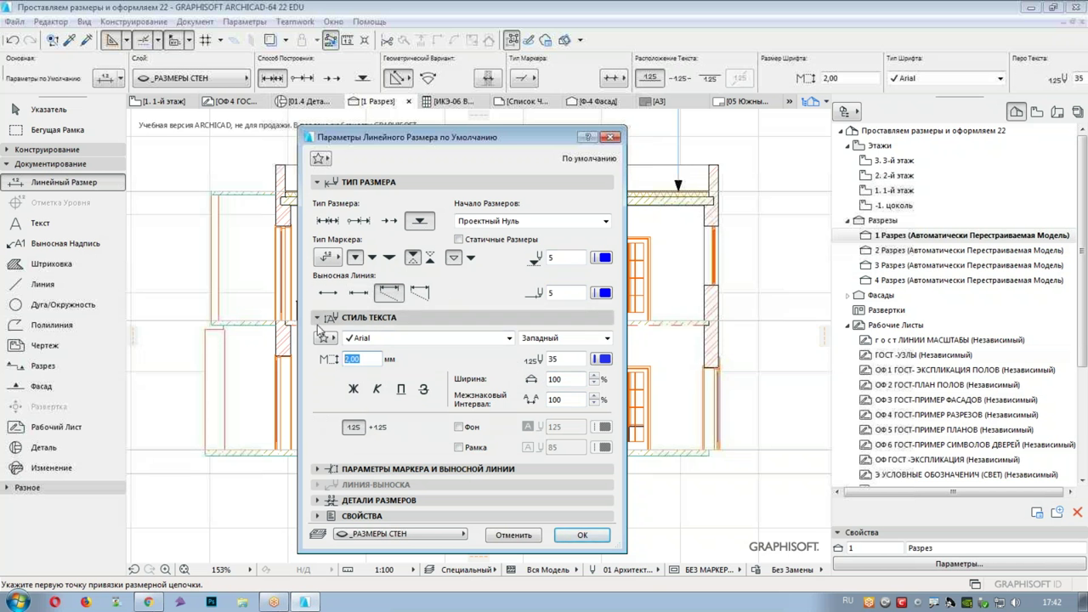
click(408, 469)
click(563, 447)
key(ctrl+a)
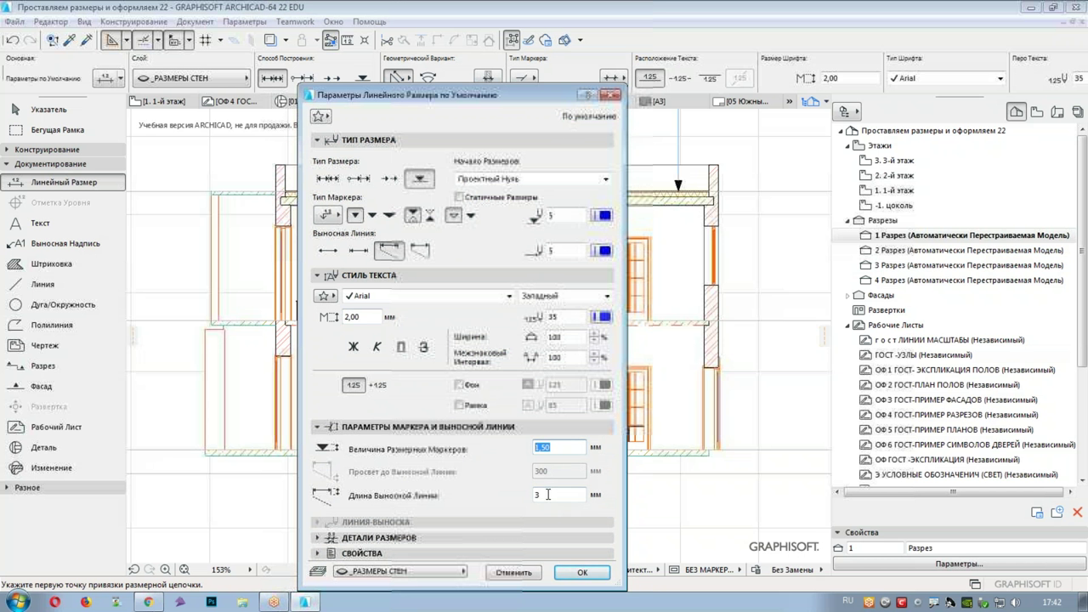
click(582, 572)
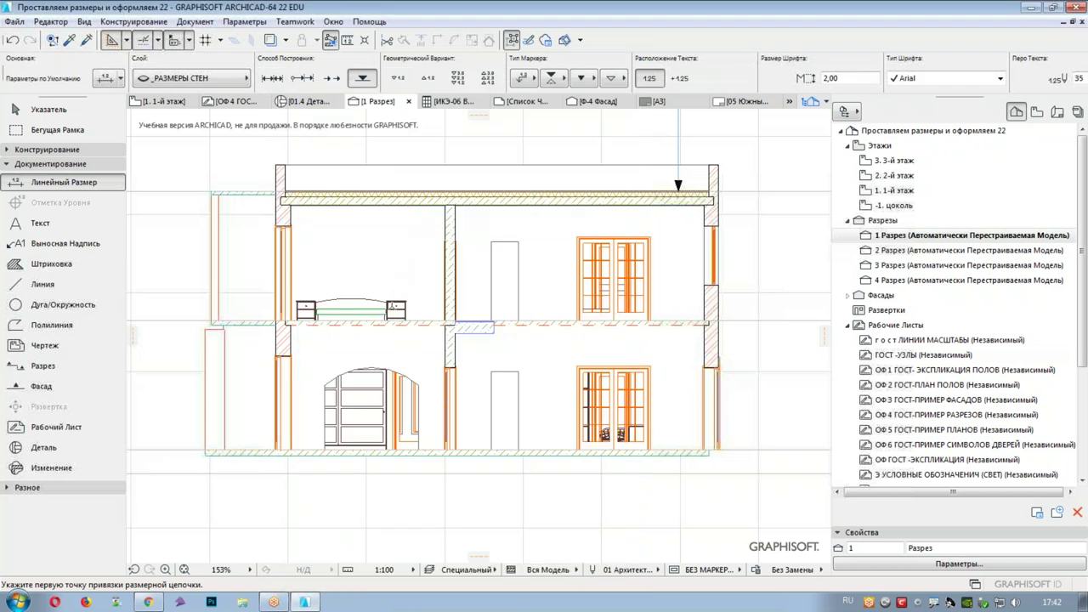
- Assign the elevation dimensions to the layer _2D - Общий
middle_drag(331, 286, 612, 298)
scroll(485, 300, down, 2)
middle_drag(485, 298, 430, 295)
click(221, 78)
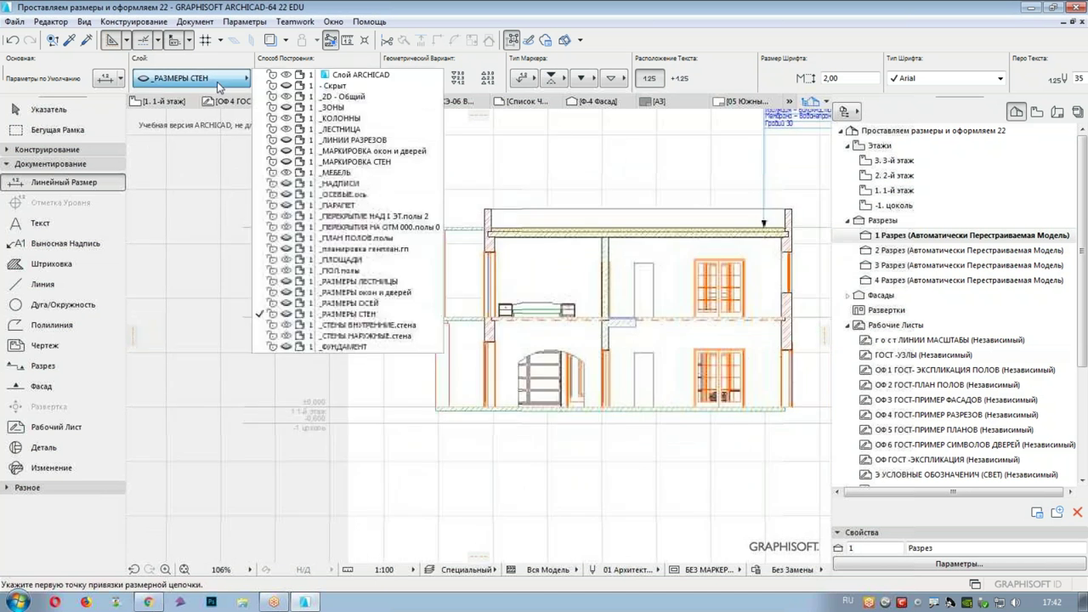
click(357, 97)
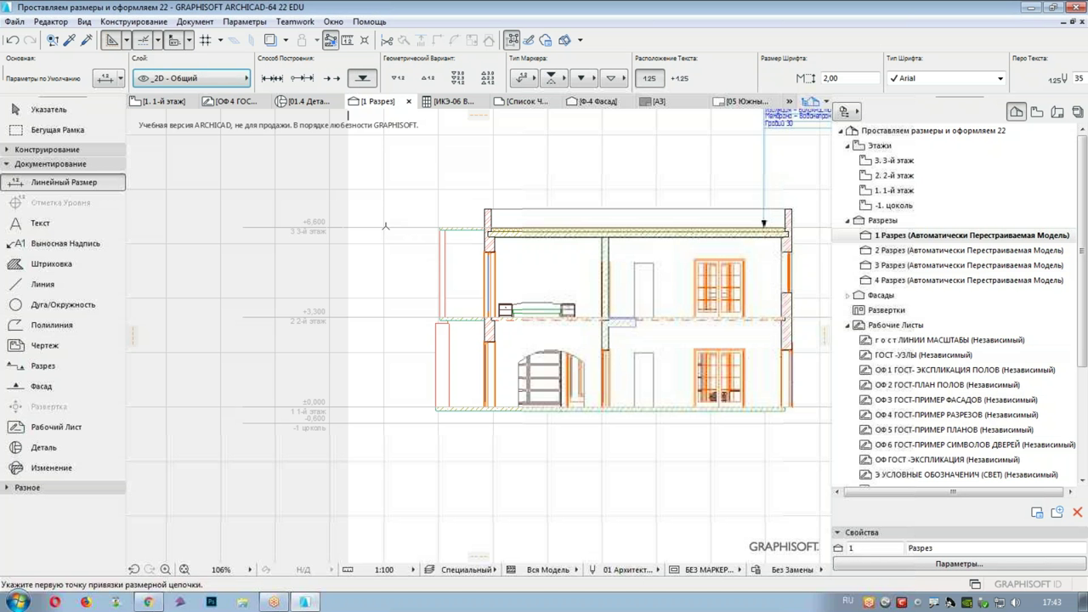
- Place a vertical chain of downward-pointing elevation marks left of the building at levels 6,600, 3,300, 0,000 and -0,600
scroll(385, 226, up, 3)
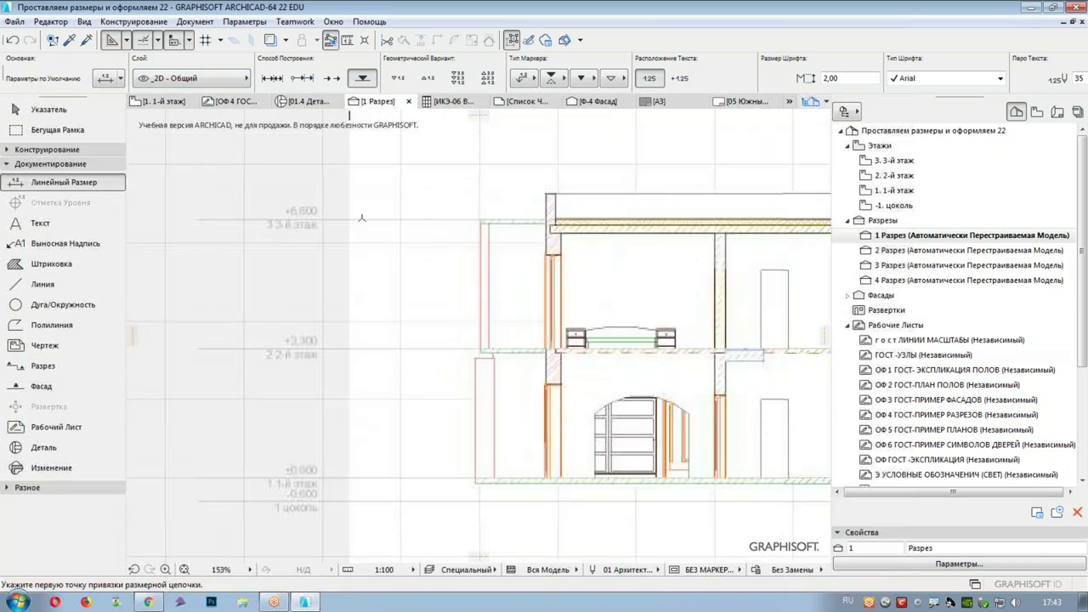
click(429, 219)
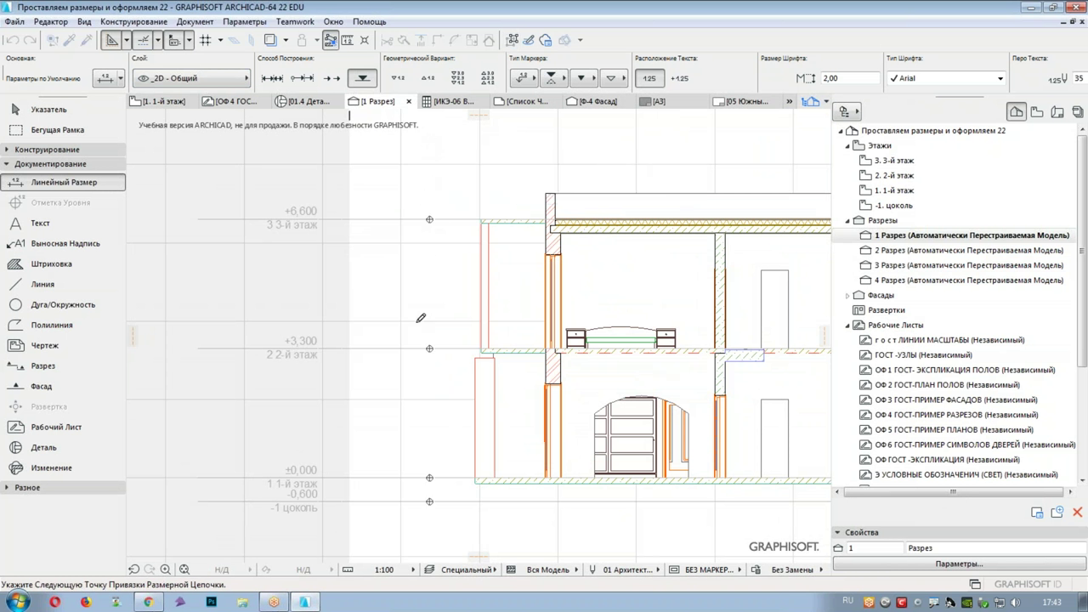
double_click(428, 308)
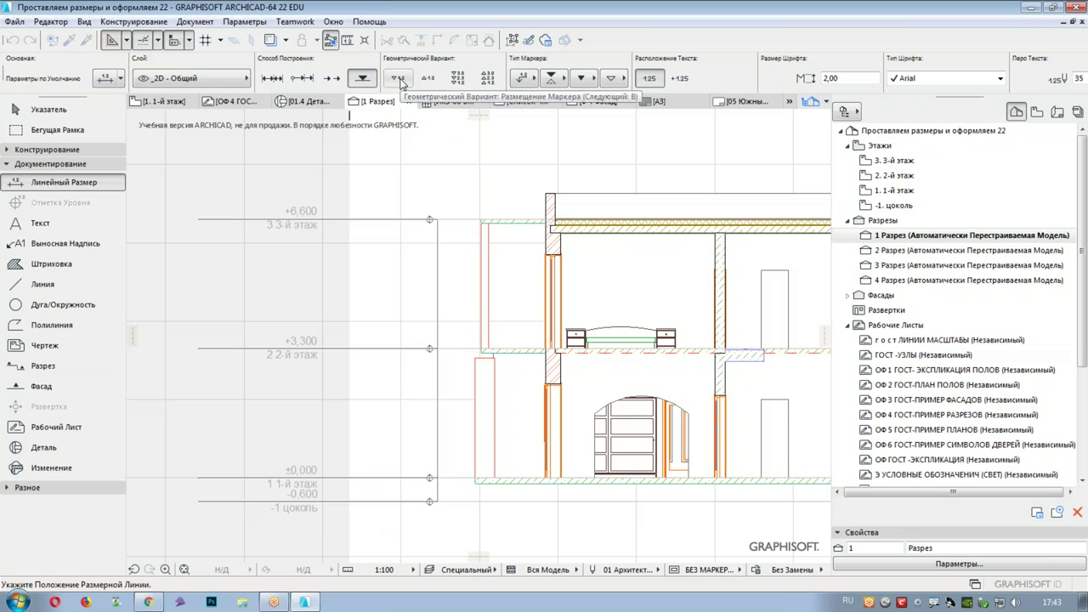
click(467, 80)
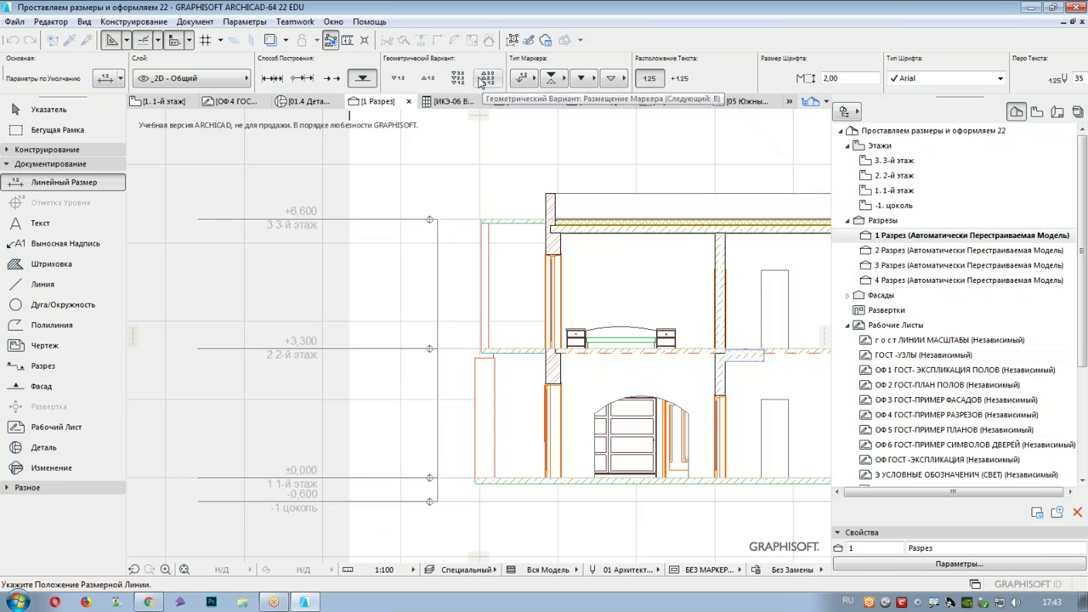
click(428, 269)
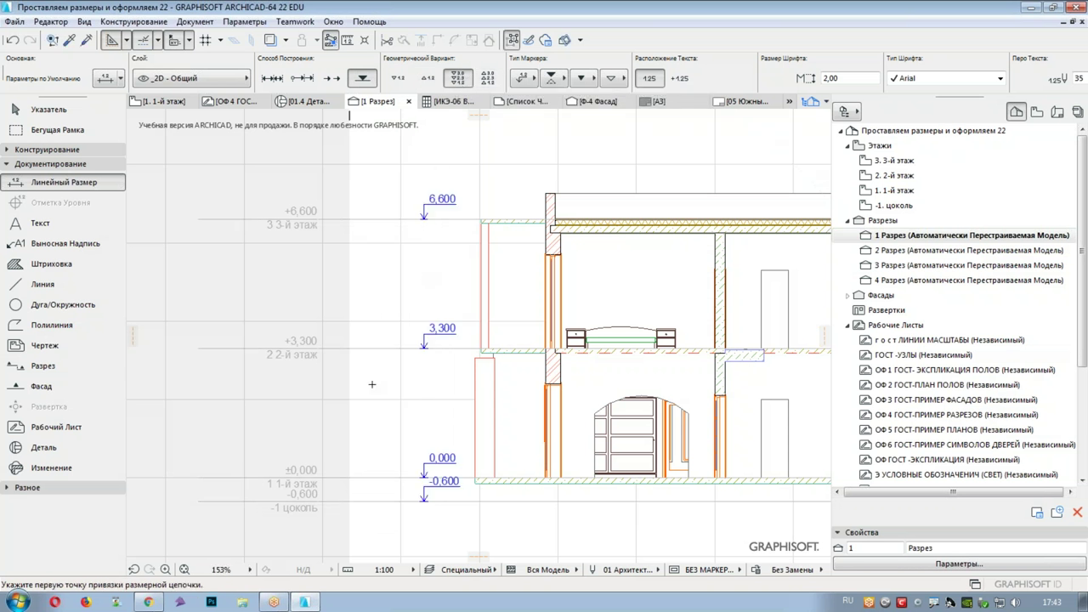
scroll(345, 455, down, 3)
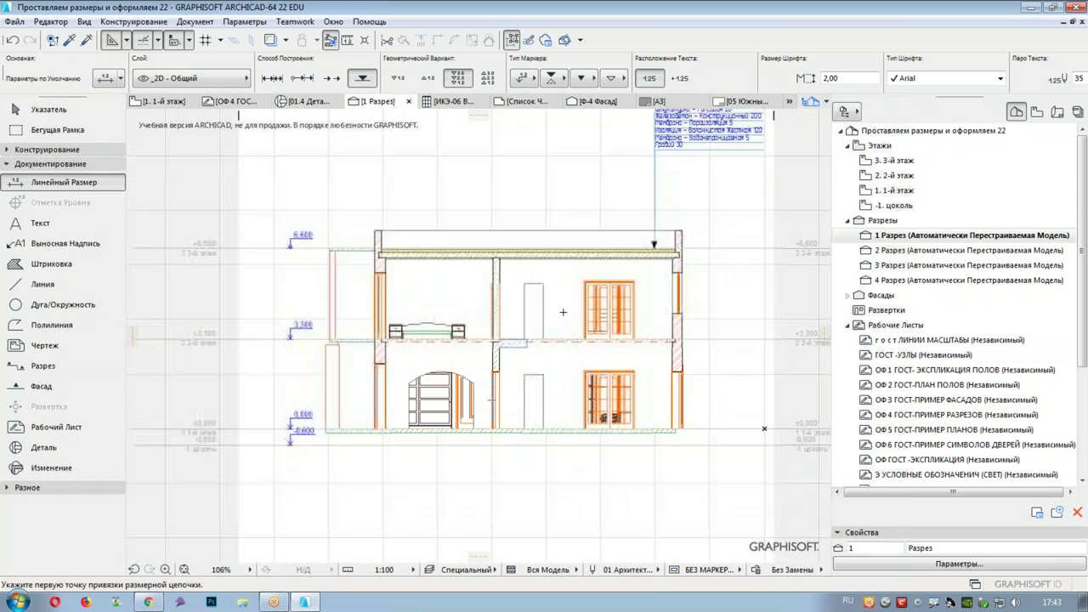
- Place individual elevation marks at two points on the second-floor slab and on top of that floor's doorway and glazed door
click(397, 77)
scroll(548, 340, up, 5)
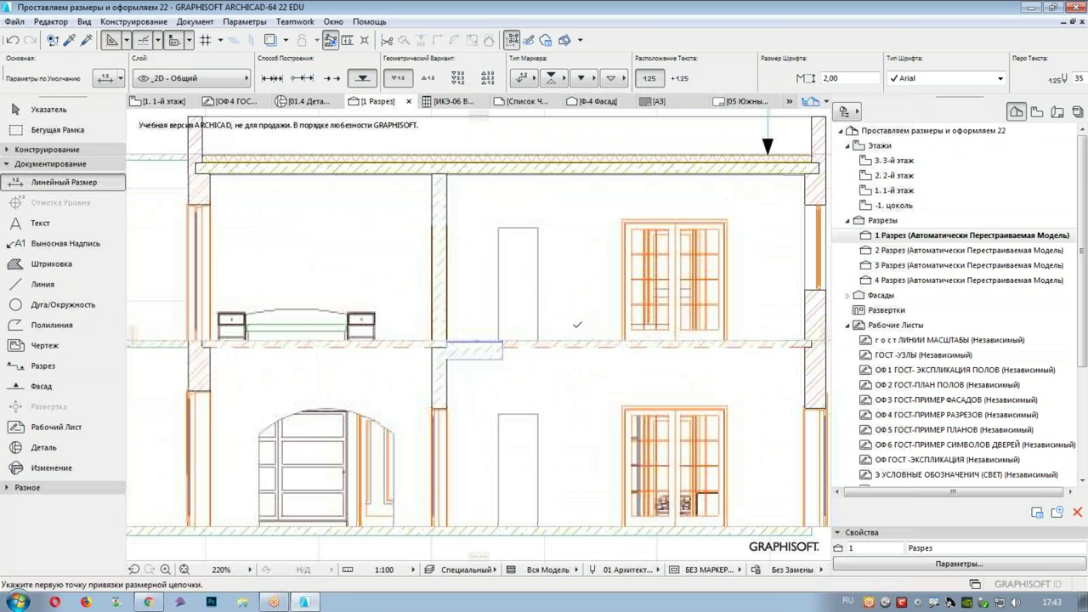
click(581, 339)
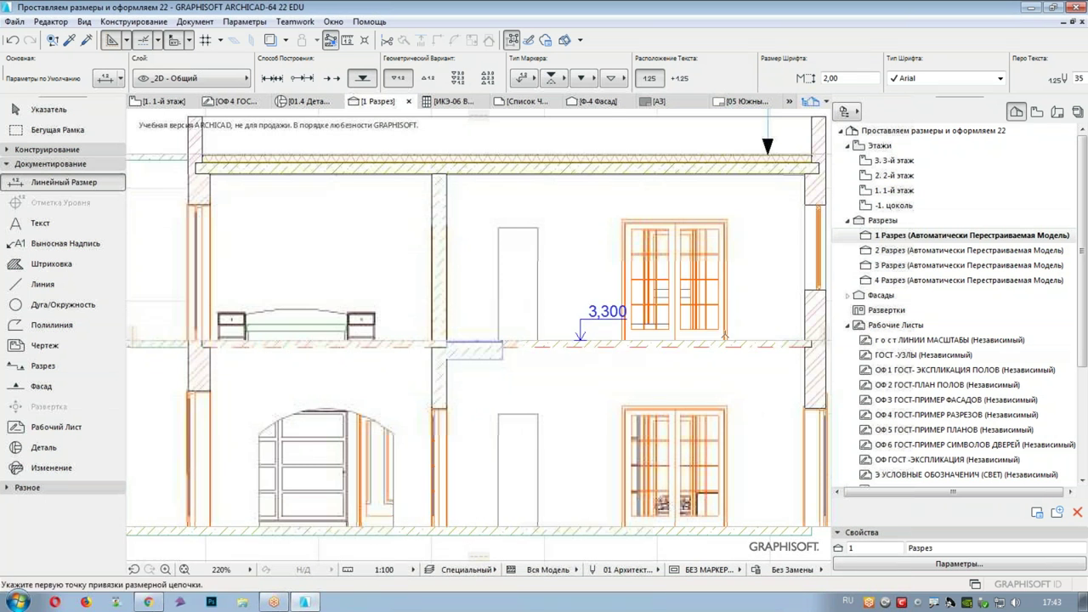
click(757, 341)
middle_drag(740, 241, 600, 298)
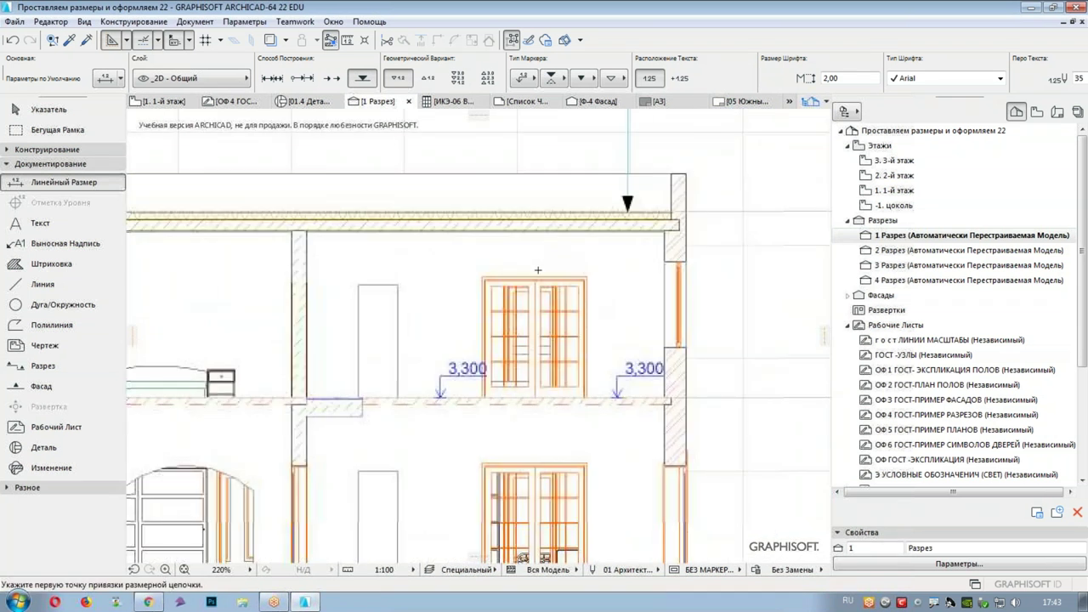
click(541, 277)
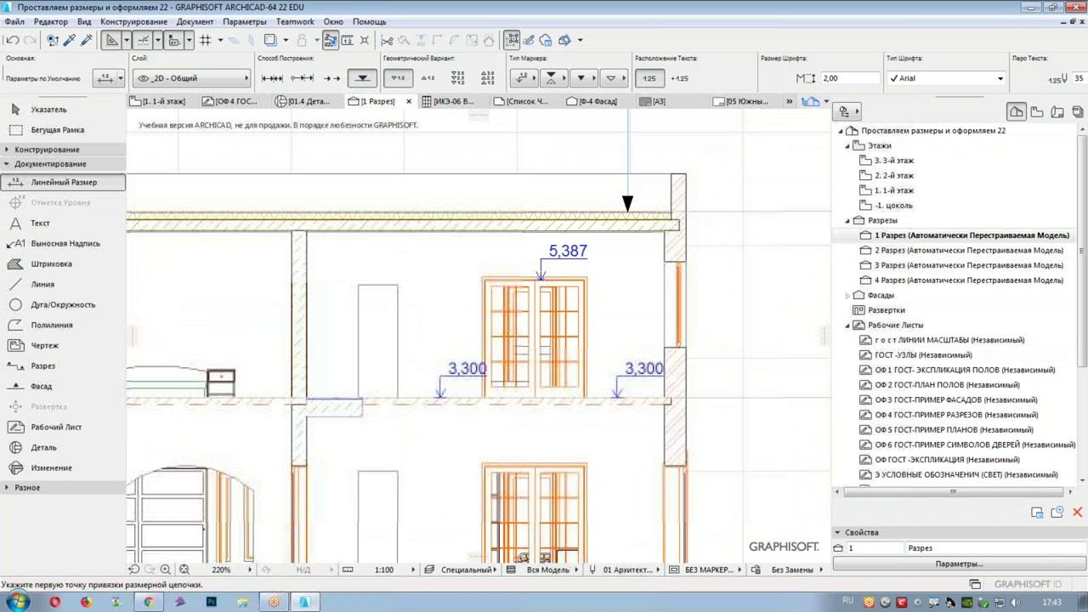
click(380, 281)
middle_drag(424, 407, 460, 214)
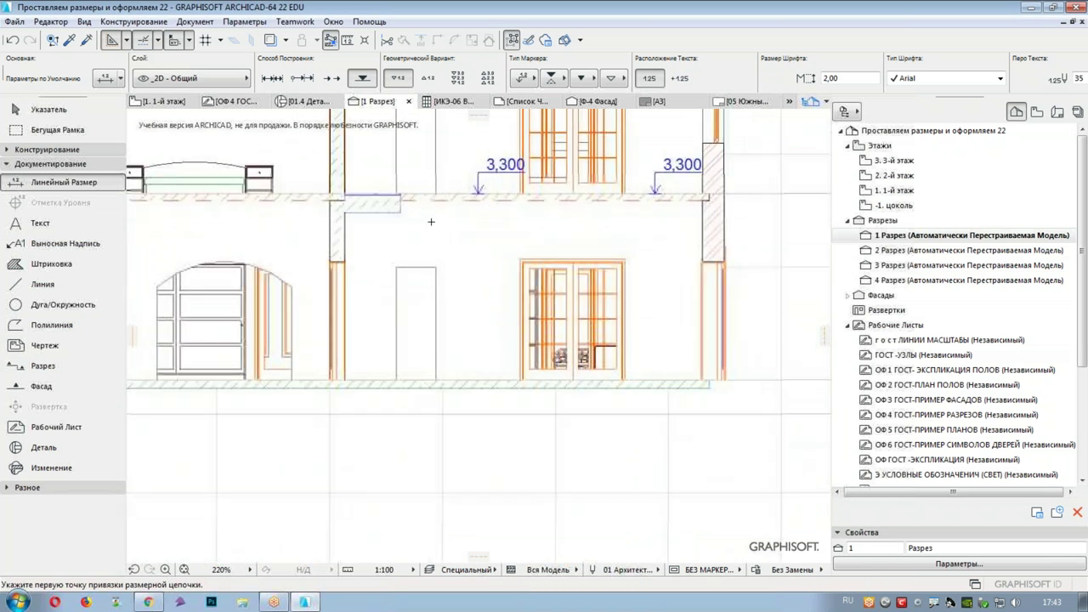
scroll(442, 355, down, 4)
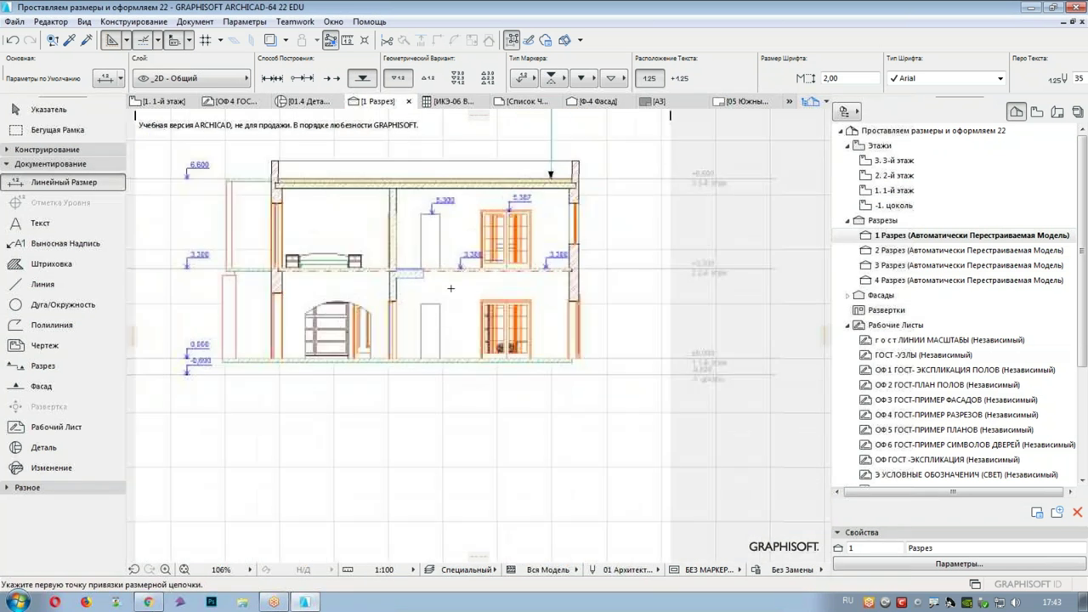
mouse_move(625, 321)
middle_down()
mouse_move(631, 374)
mouse_move(660, 319)
middle_up()
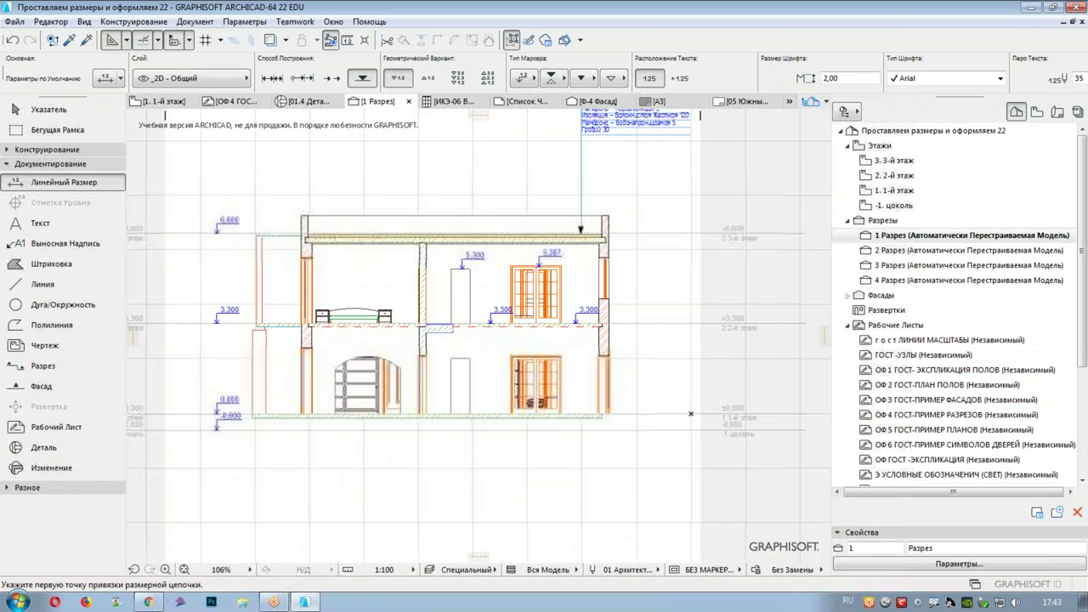
- Switch section 1 to the ЧЕРТЕЖ 2D layer combination and inspect the existing detail marker at the roof edge
click(463, 570)
click(542, 557)
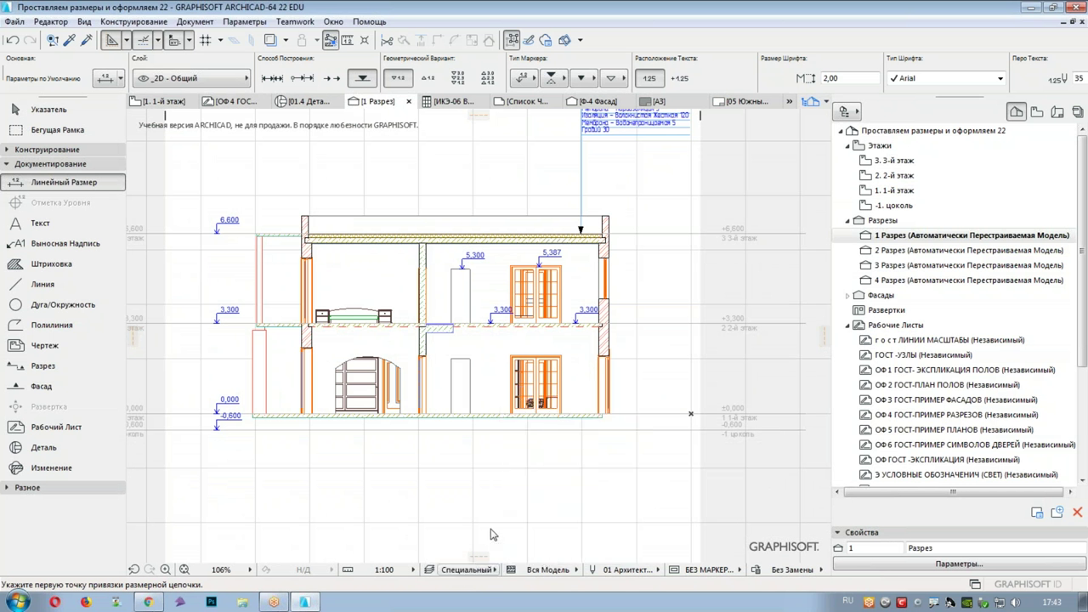
middle_drag(379, 310, 394, 276)
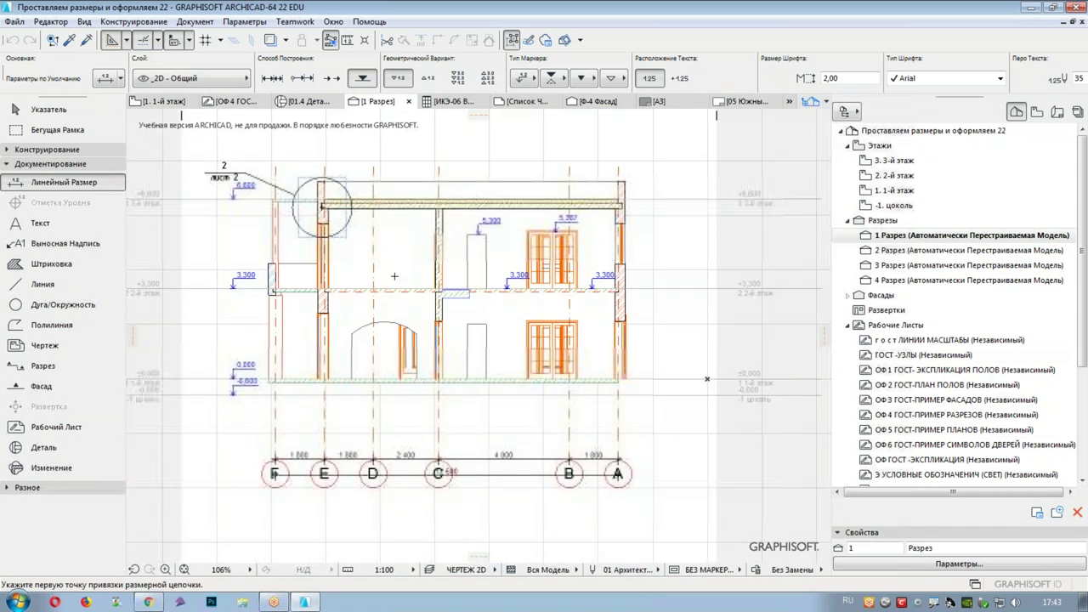
middle_drag(285, 187, 378, 288)
scroll(379, 288, up, 3)
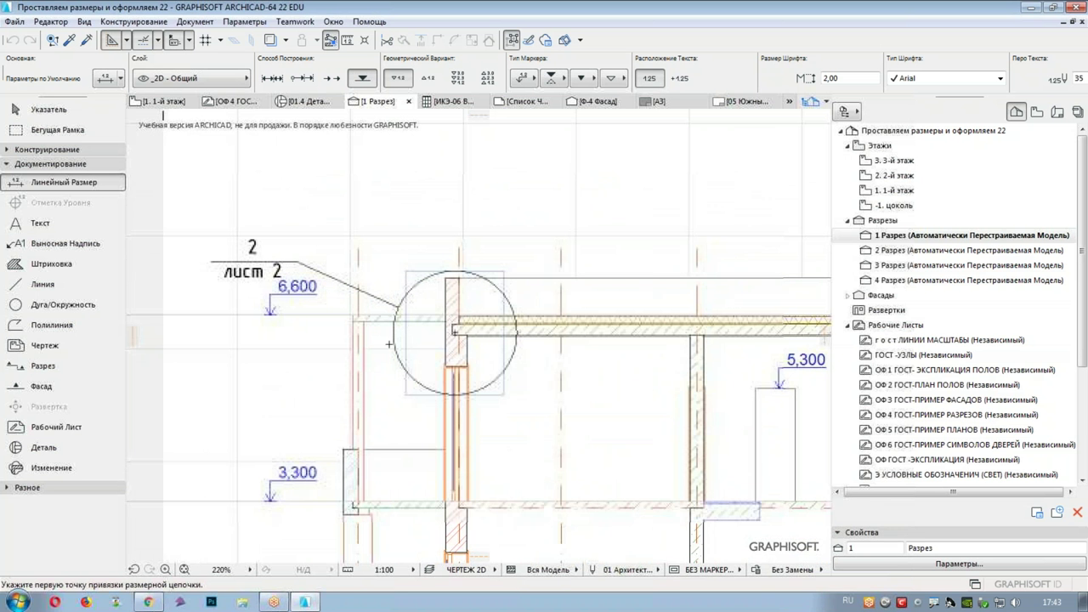
middle_drag(373, 351, 433, 322)
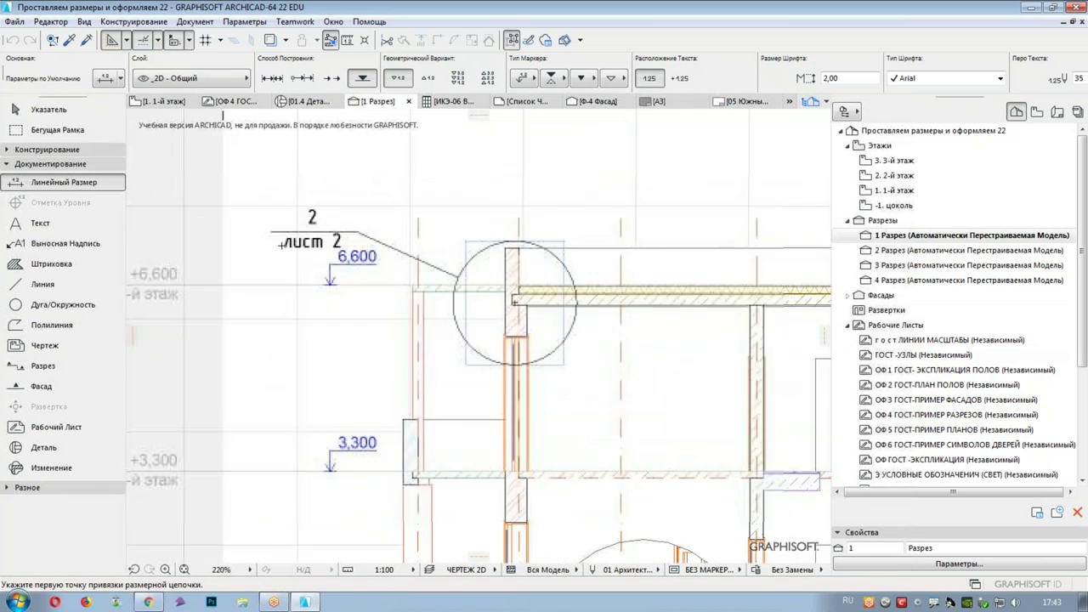
- Activate the Detail tool and accept its defaults with the Маркер Детали ГОСТ 22 marker and GOST type B font
click(8, 164)
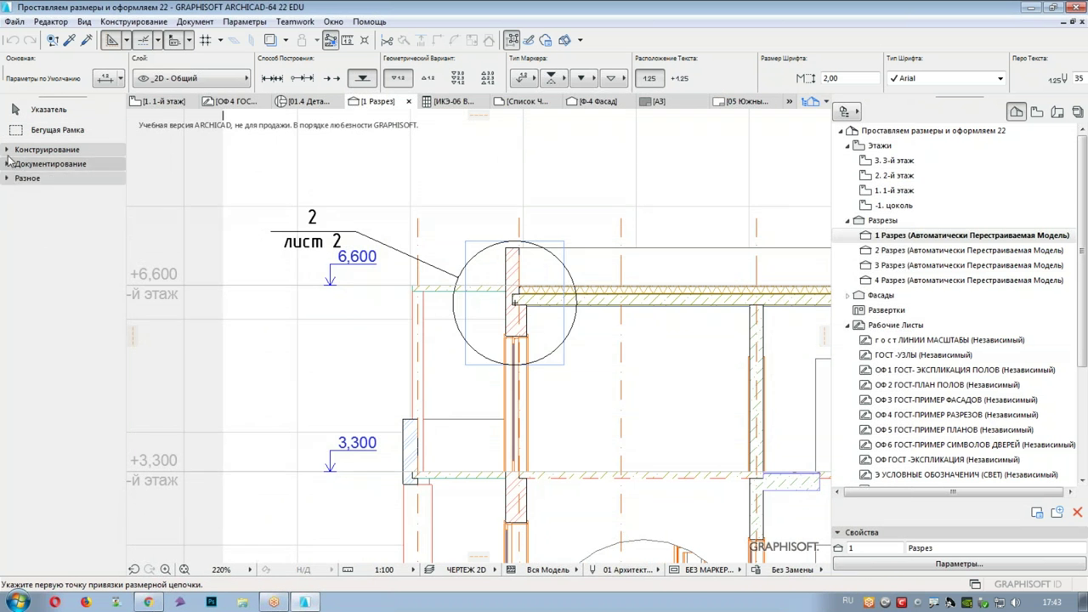
click(7, 164)
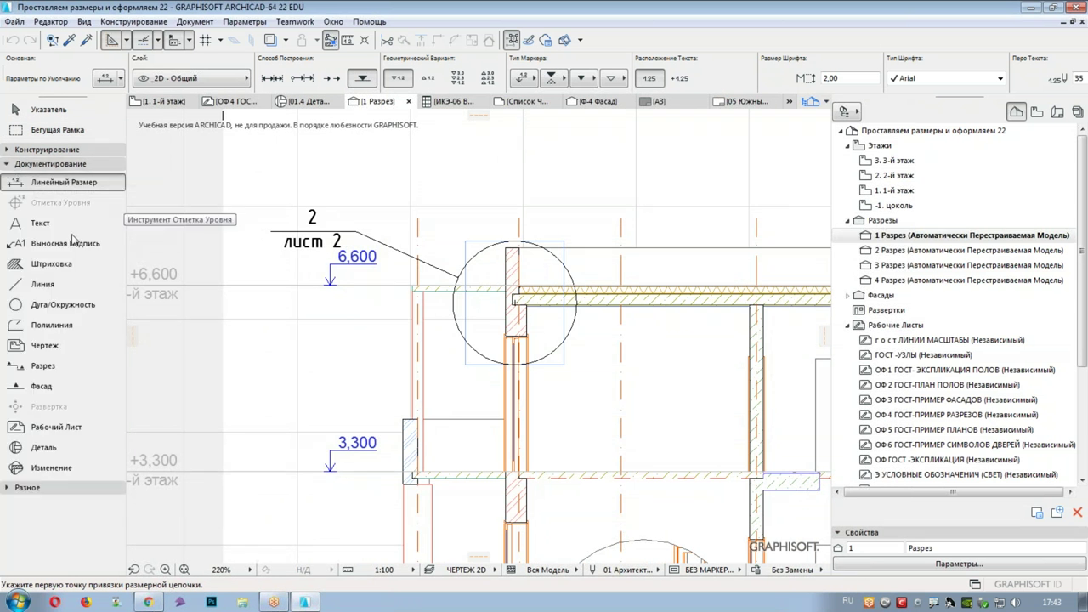
click(25, 448)
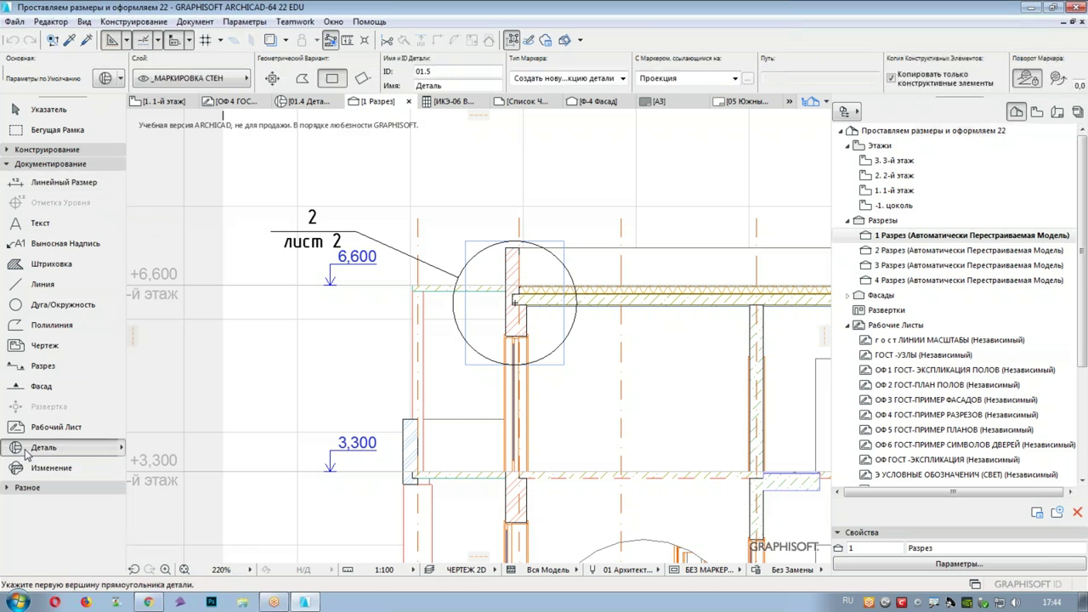
key(ctrl+t)
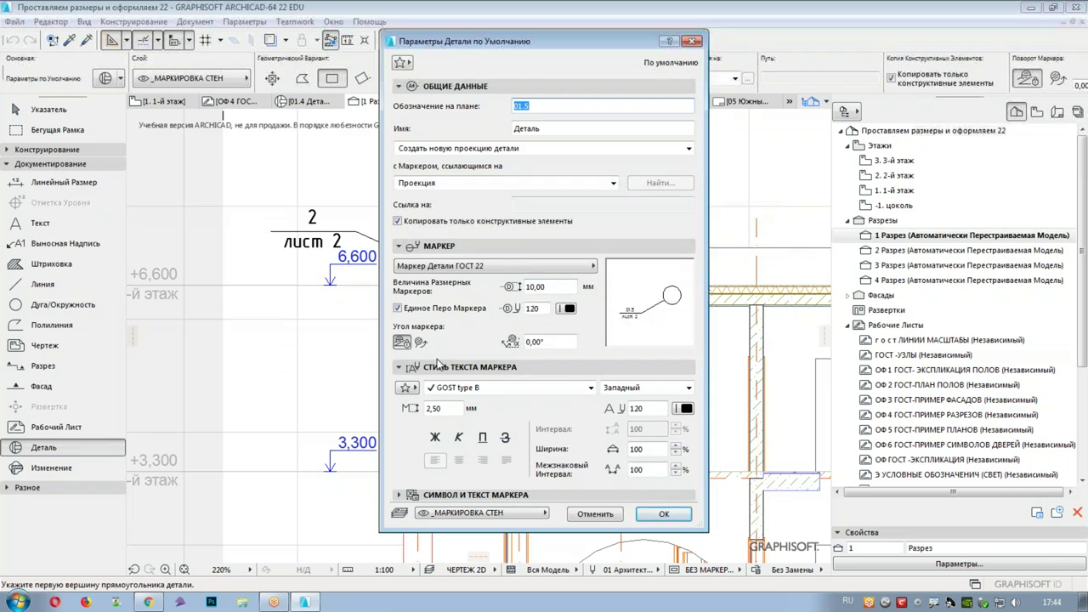
click(590, 387)
click(591, 388)
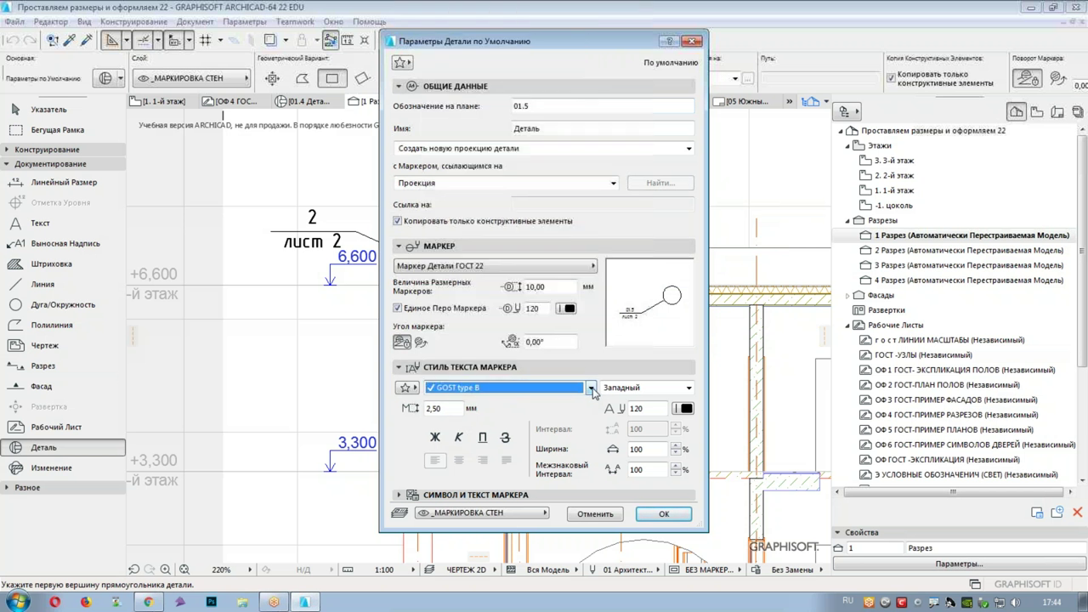
click(537, 265)
click(537, 268)
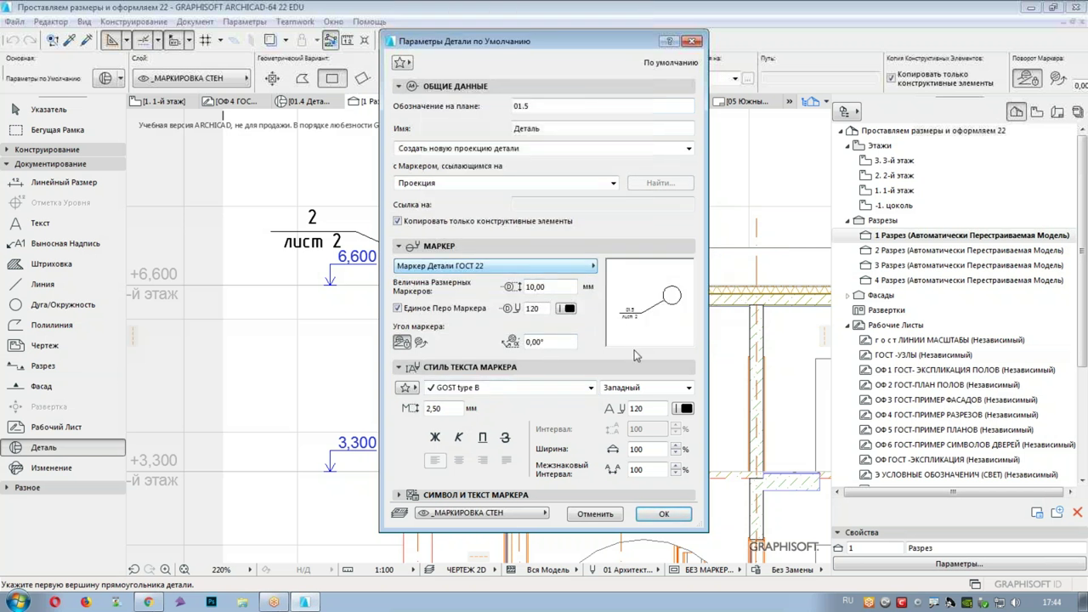
click(660, 514)
- Create a rectangular detail about 2,1 m across around the junction of the roof slab and outer wall, with its callout outside the building
middle_drag(672, 314, 168, 317)
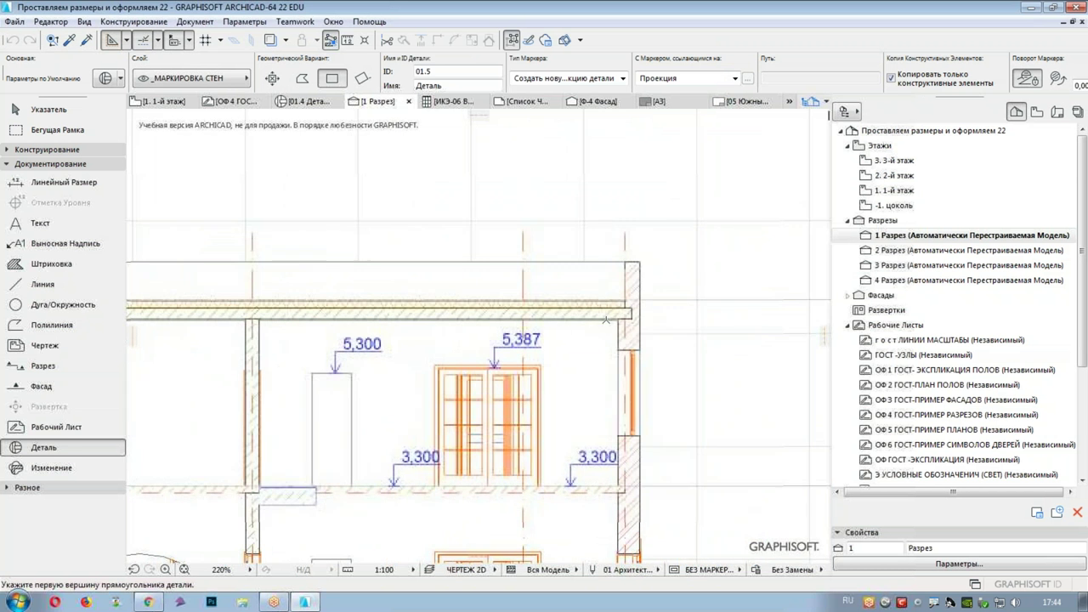
middle_drag(606, 321, 487, 298)
click(440, 210)
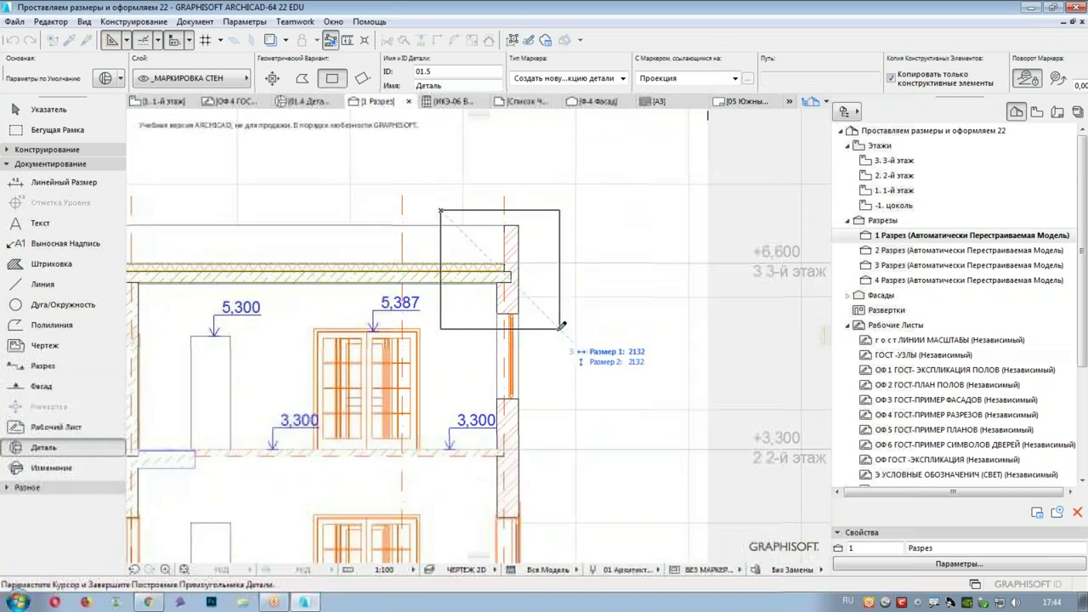
click(554, 329)
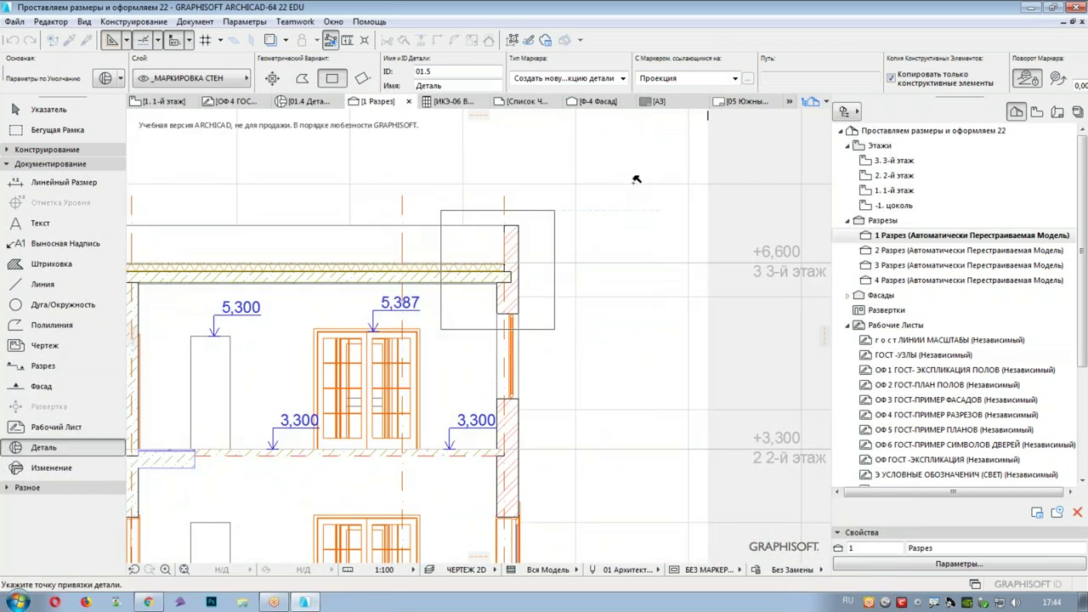
click(606, 191)
middle_drag(622, 291, 506, 305)
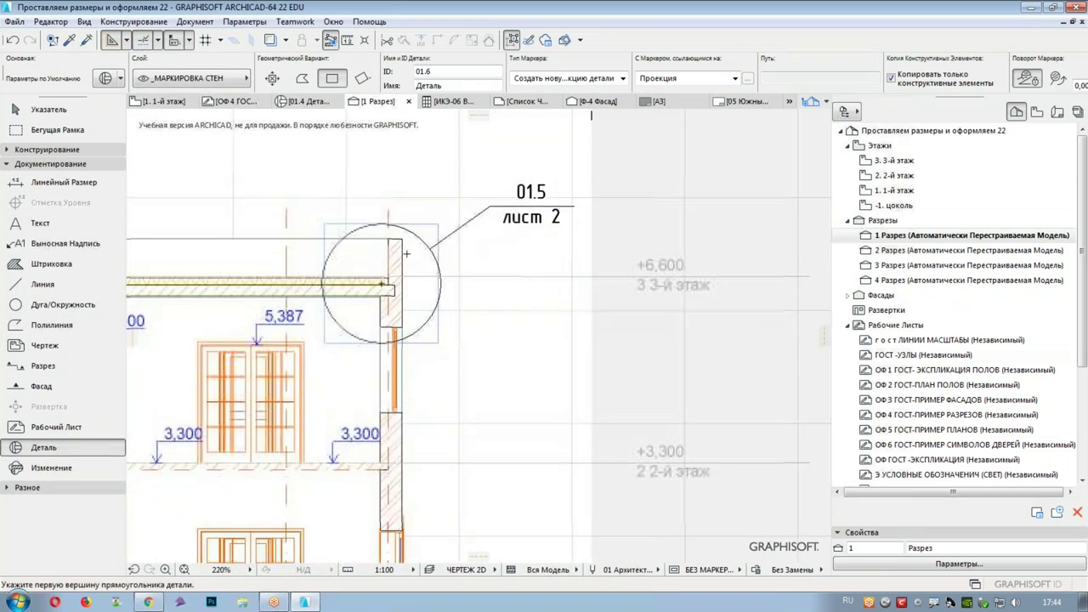
scroll(335, 247, up, 4)
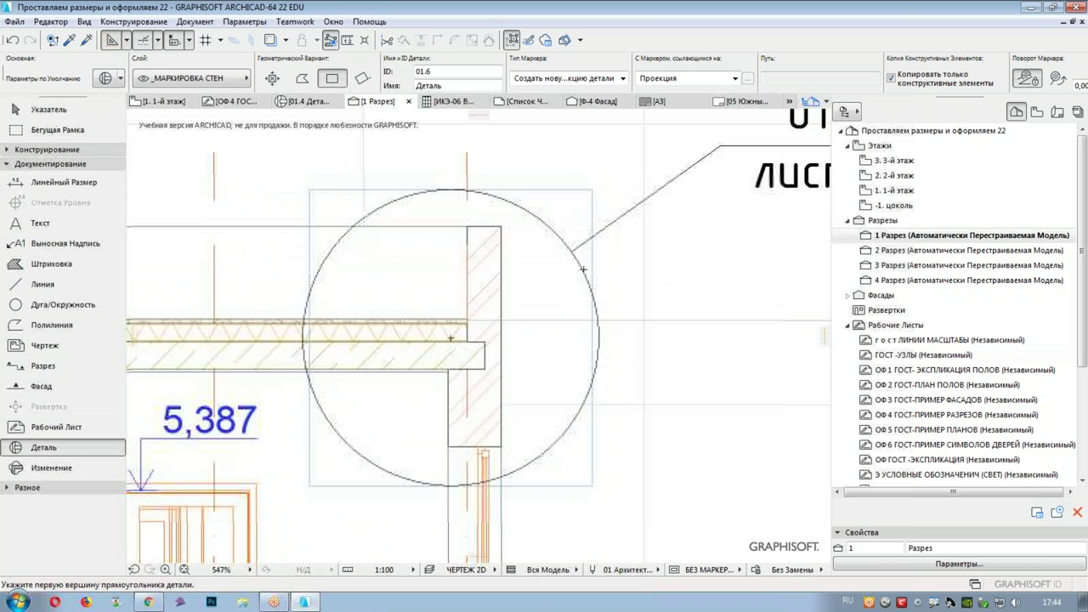
scroll(406, 287, down, 3)
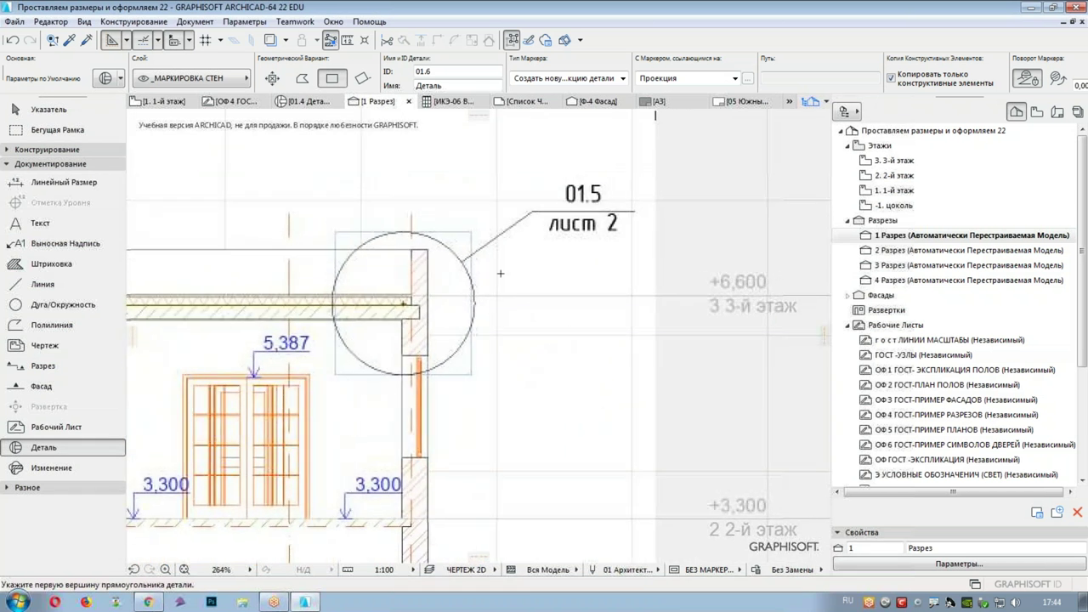
- Open the new detail drawing 01.5 Деталь from the project's list of details
click(848, 220)
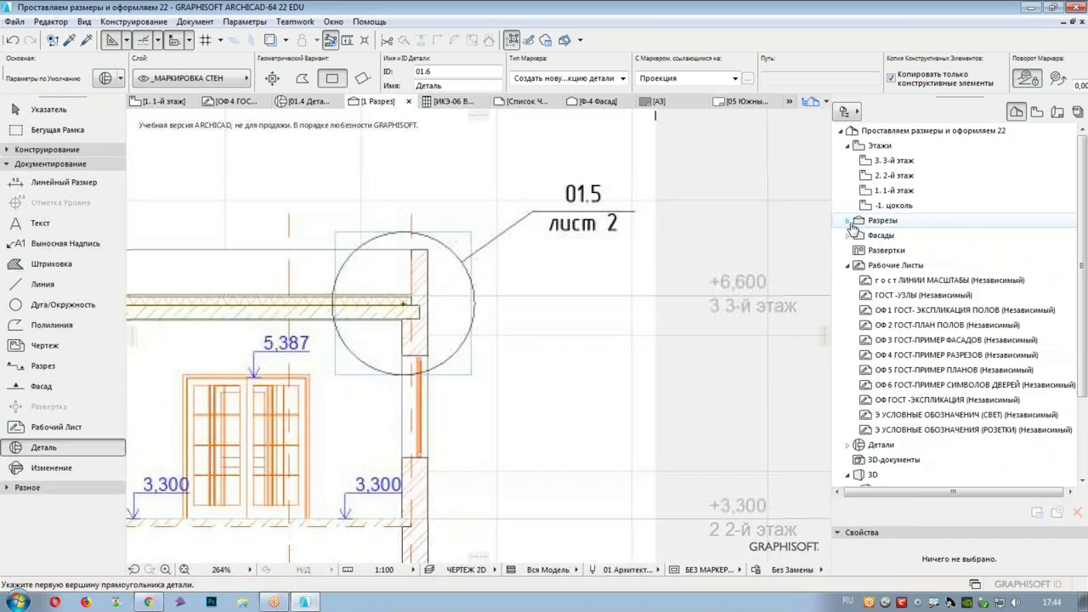
click(849, 266)
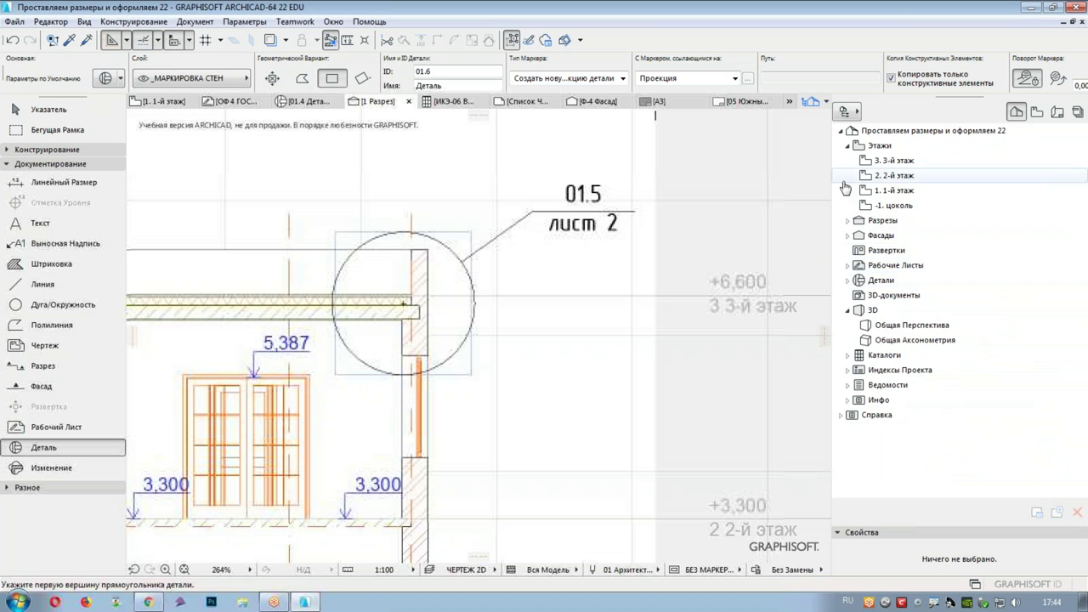
click(847, 281)
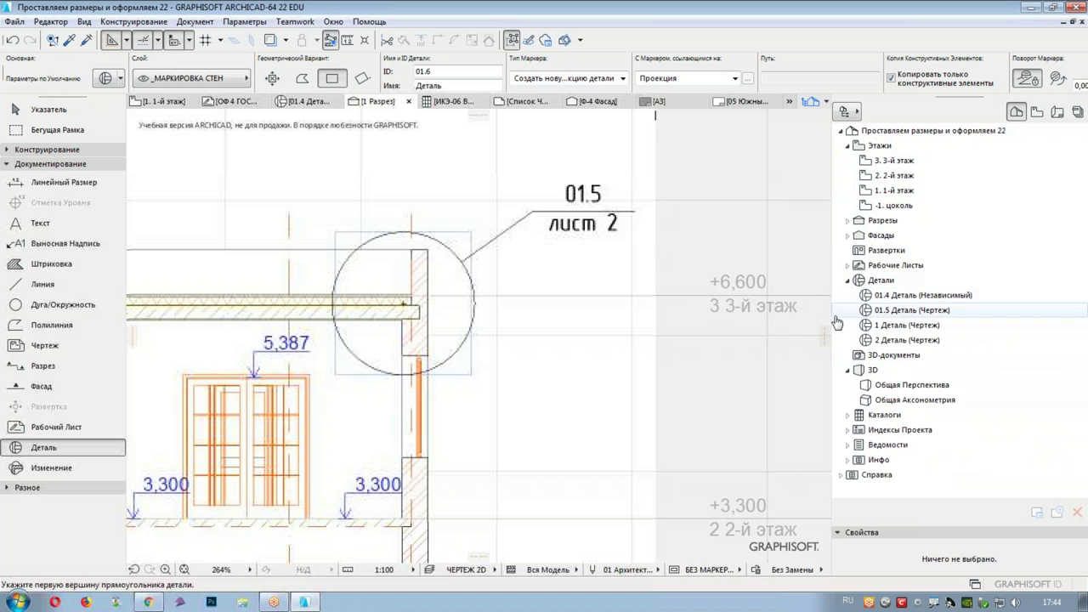
double_click(866, 311)
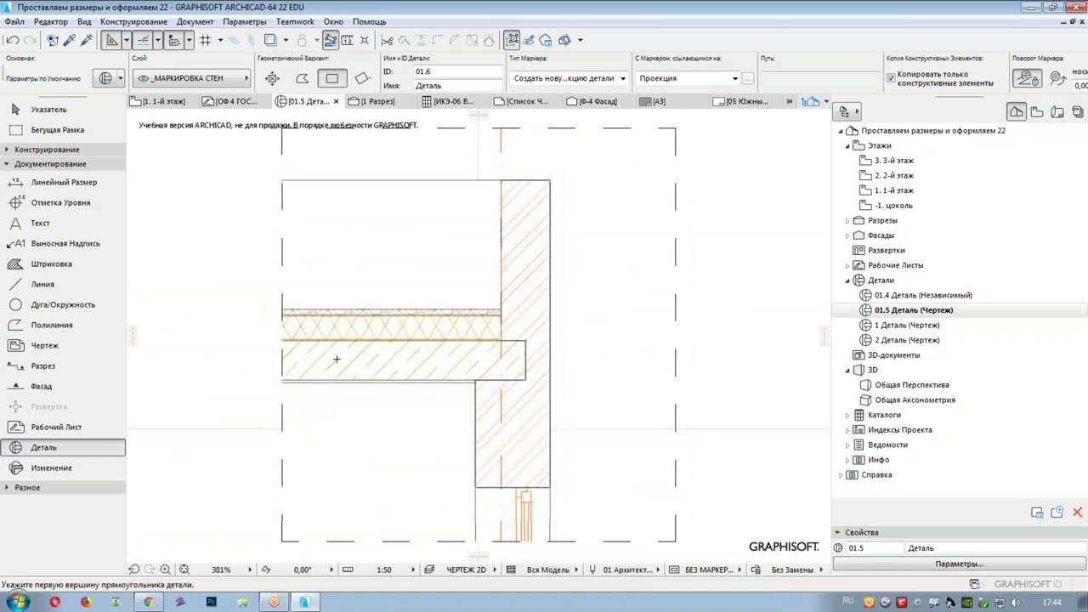
scroll(339, 372, down, 3)
scroll(394, 344, up, 5)
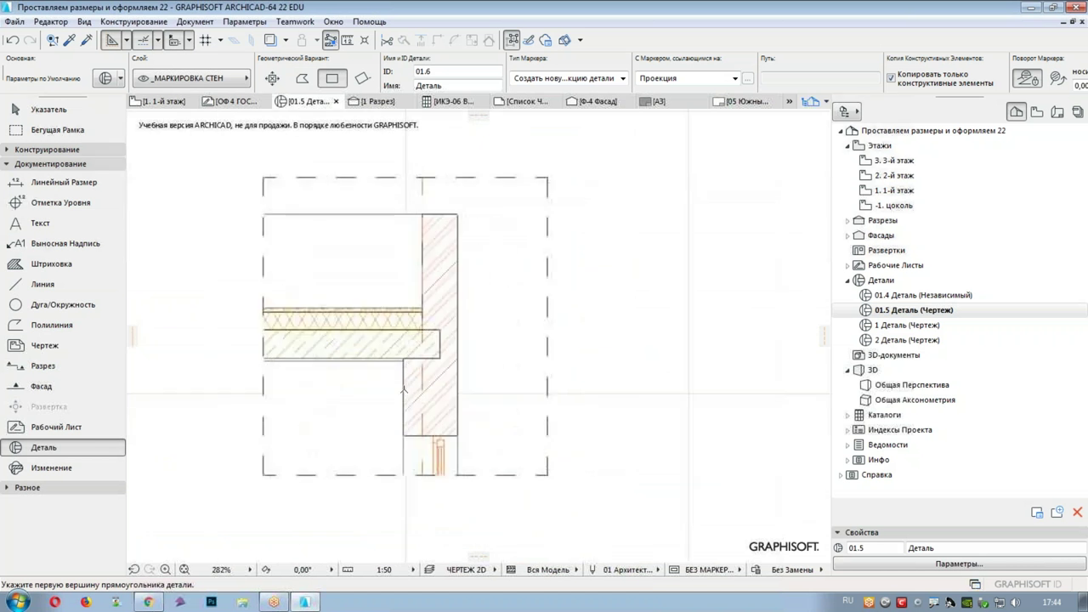
shift+click(391, 337)
click(463, 291)
click(472, 265)
key(Escape)
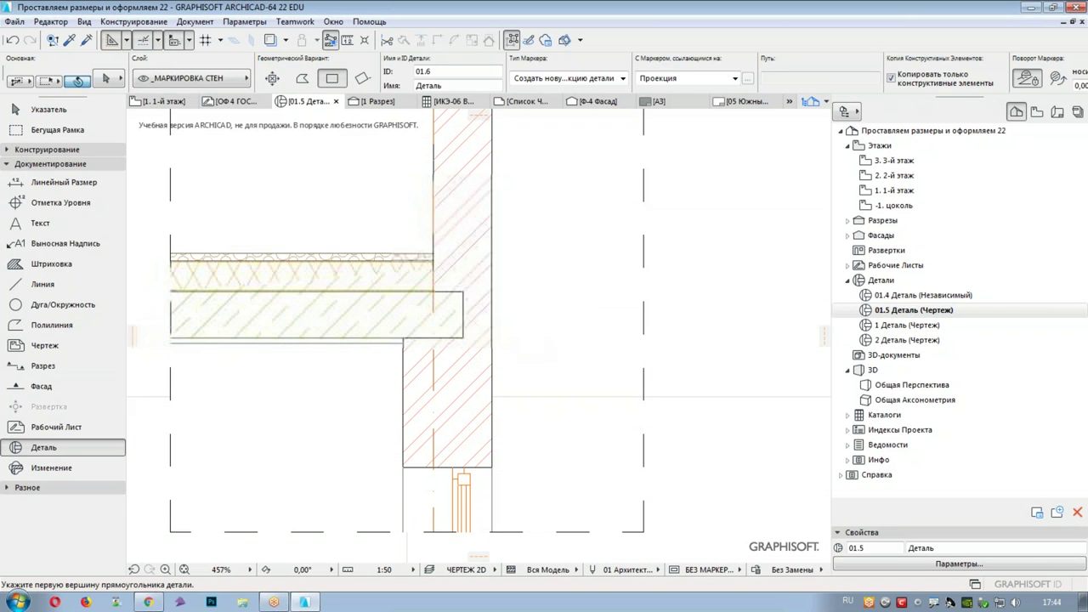
- Move the upper endpoint of the slab's end line to the wall's outer face, level with the slab underside
shift+click(462, 328)
click(462, 291)
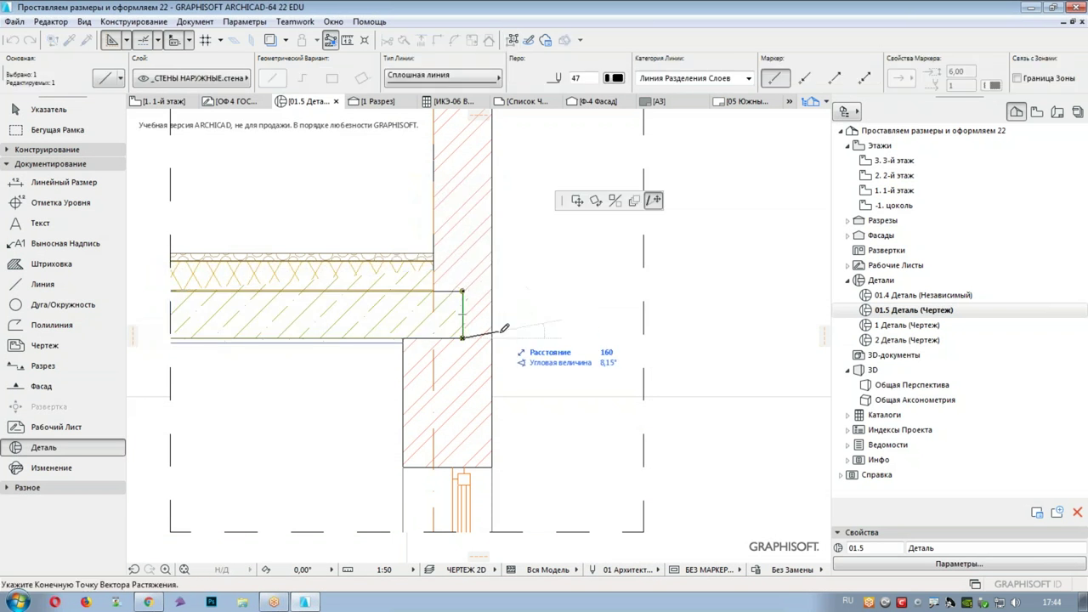
click(492, 337)
key(Escape)
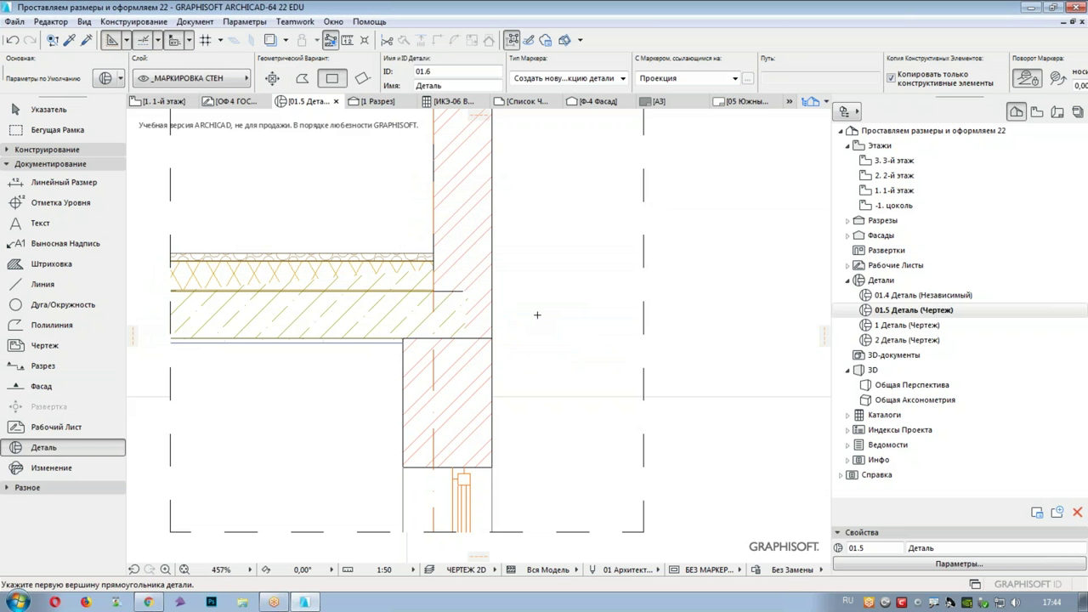
- Replace the brick fill of the wall section above the slab with a chevron-patterned fill
scroll(531, 293, down, 4)
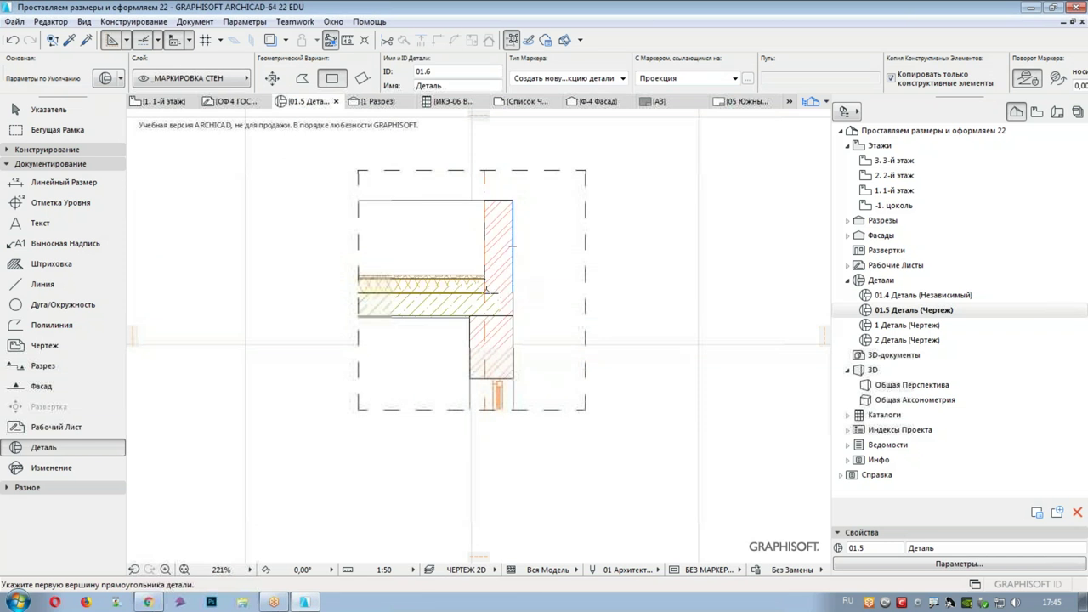
shift+click(494, 299)
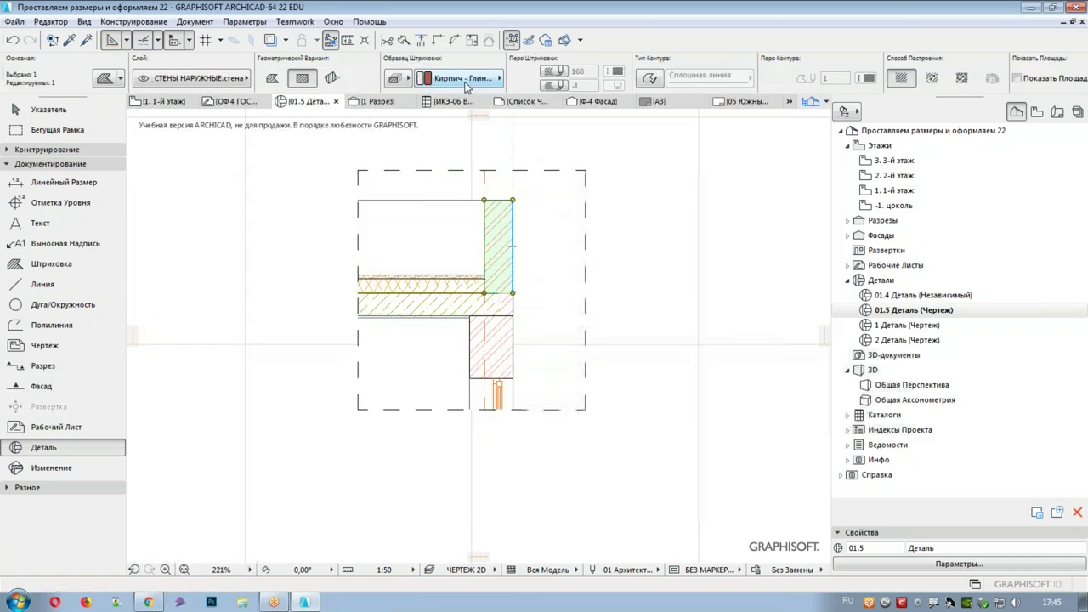
click(479, 81)
click(578, 174)
key(Escape)
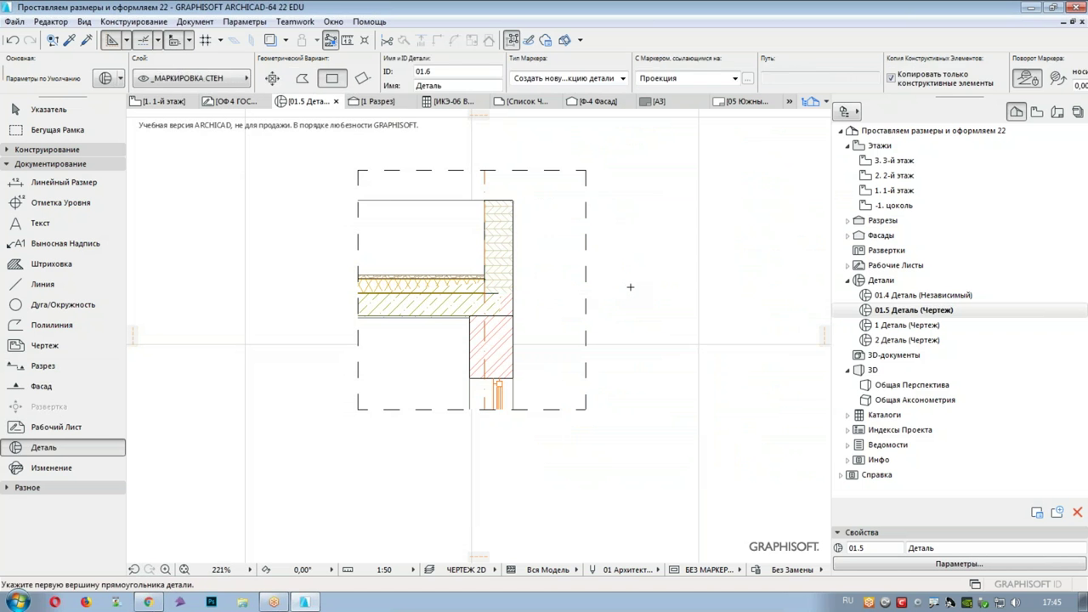
mouse_move(558, 185)
shift+mouse_down()
mouse_move(391, 362)
mouse_move(328, 411)
shift+mouse_up()
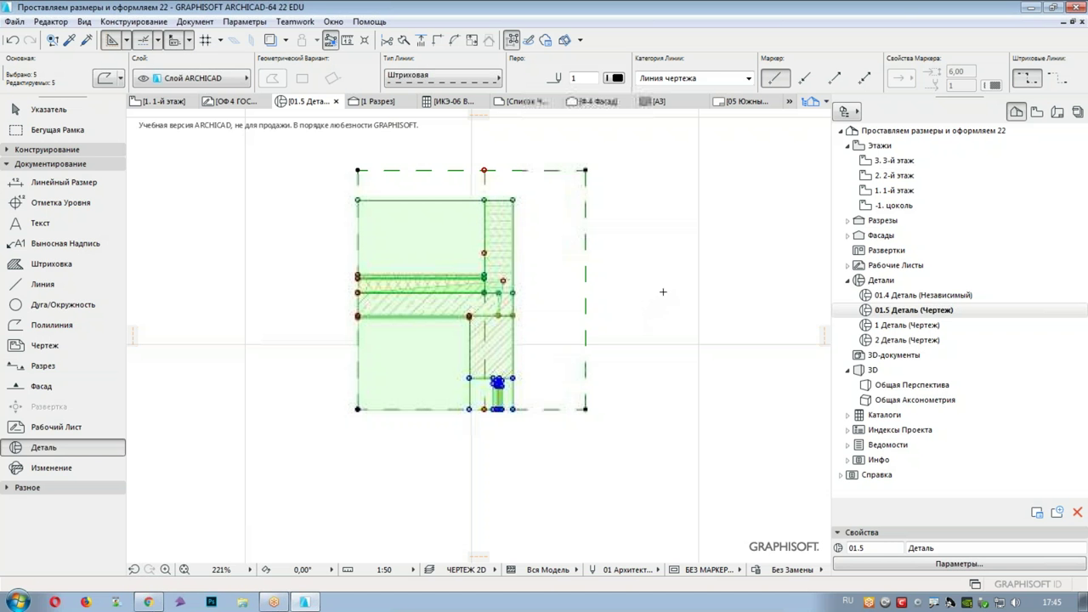
key(Escape)
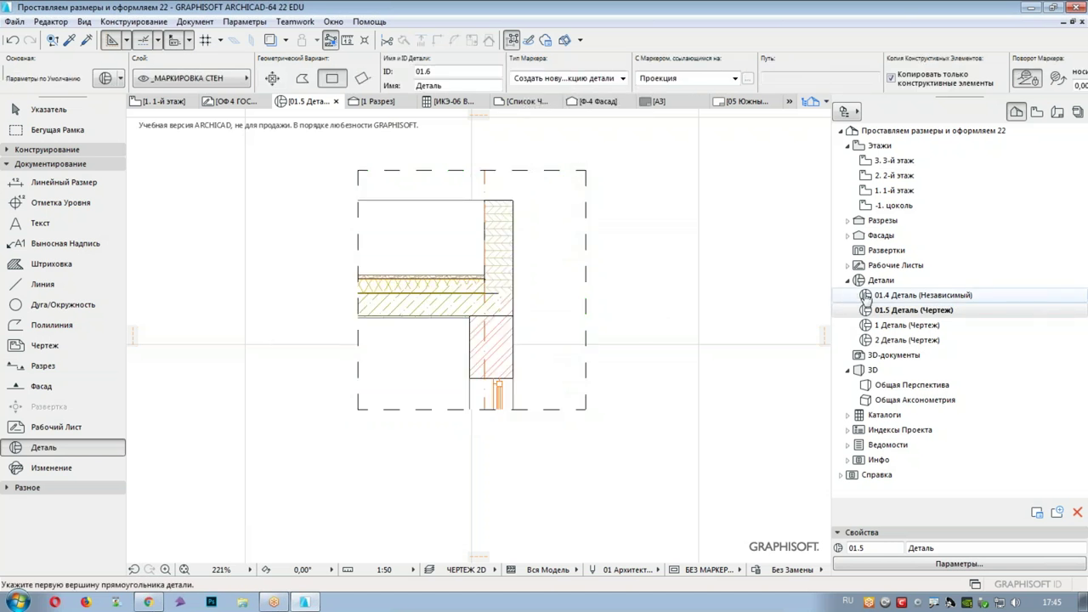
click(865, 284)
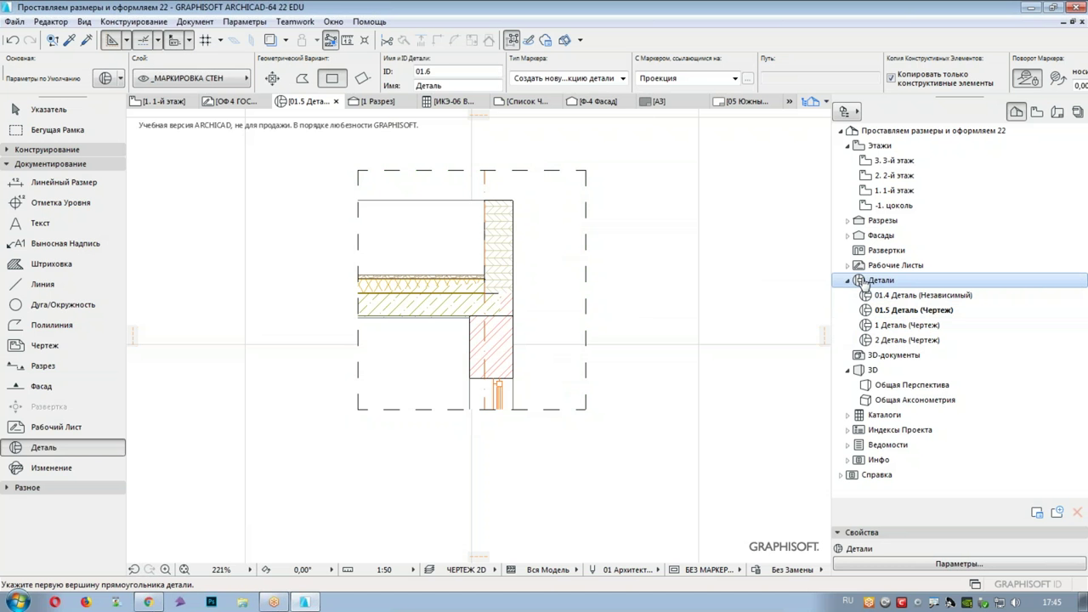
right_click(865, 284)
click(867, 288)
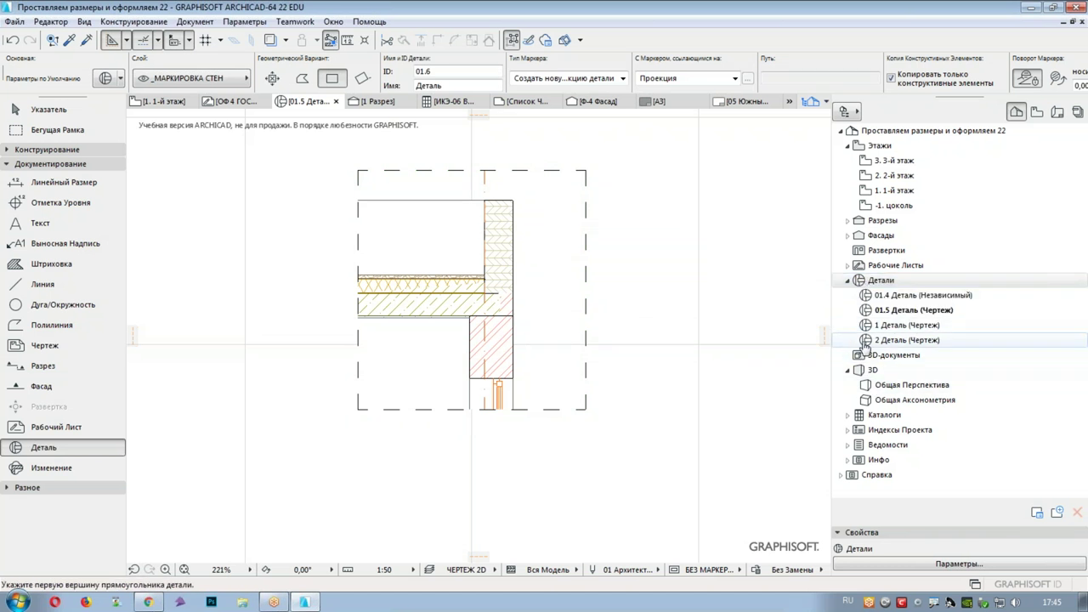
- Open the independent detail 01.4 Деталь from the project's list of details
click(870, 297)
double_click(869, 296)
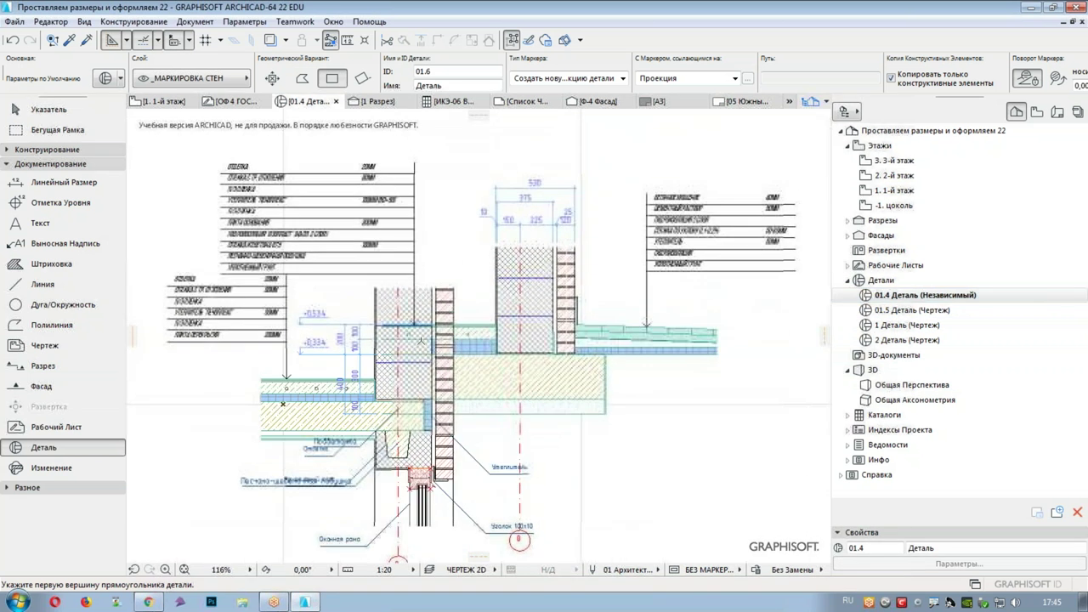
middle_drag(484, 368, 478, 305)
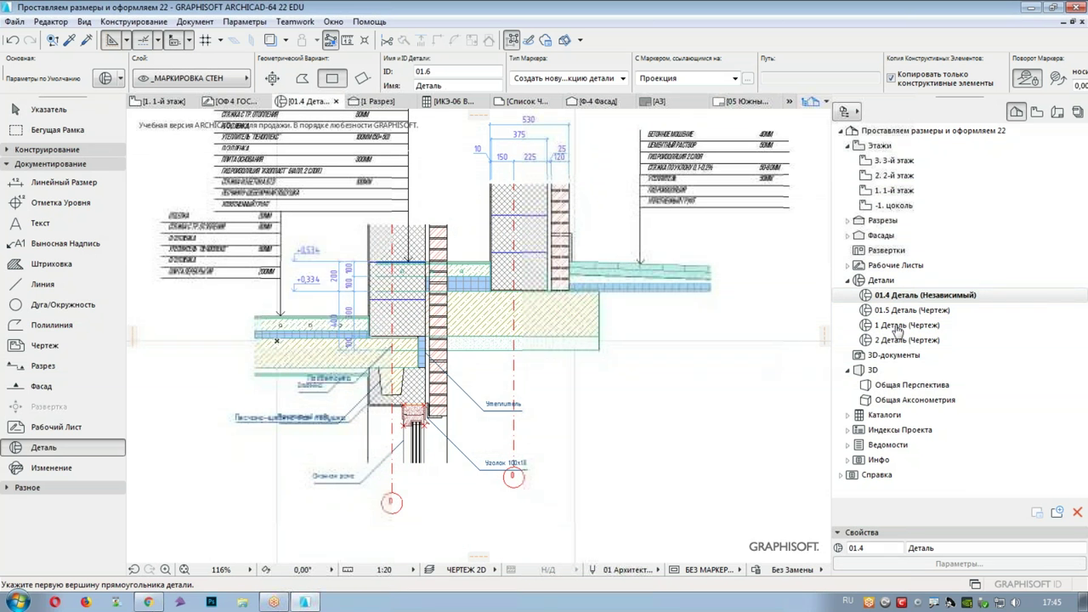
scroll(426, 282, up, 3)
scroll(426, 282, down, 5)
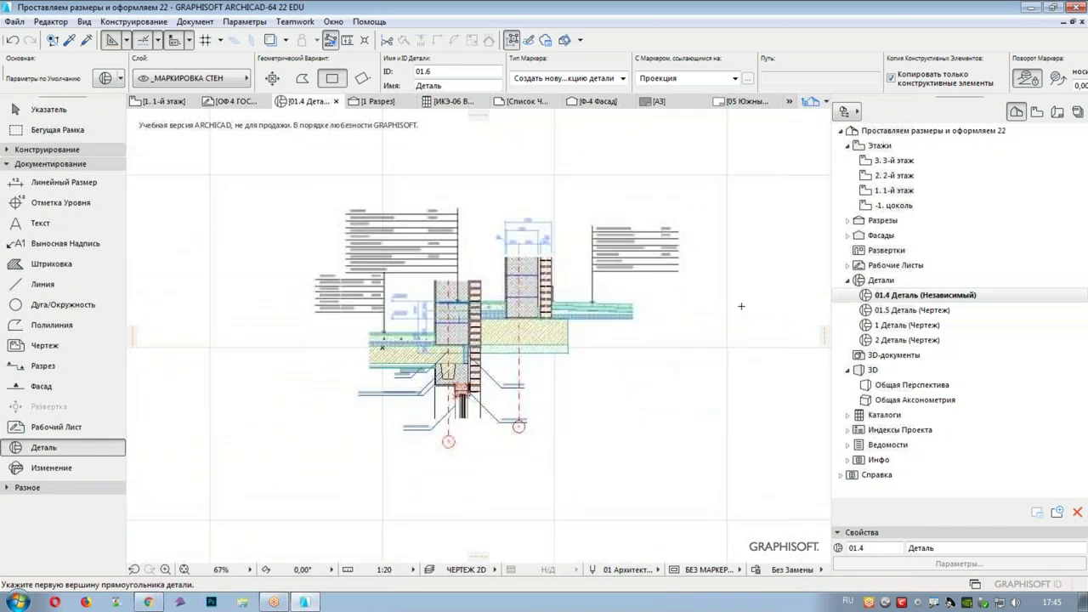
- Delete the second wall with its slab, paving, dimensions and layer notes from the independent detail drawing
mouse_move(724, 173)
shift+mouse_down()
mouse_move(578, 304)
mouse_move(488, 360)
shift+mouse_up()
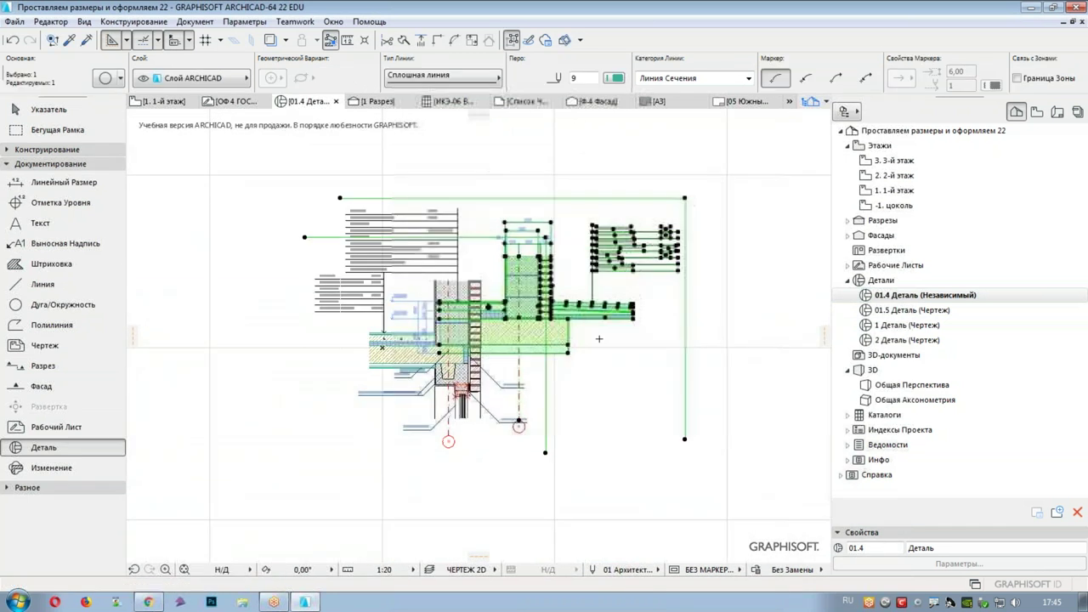
key(Escape)
scroll(612, 298, up, 3)
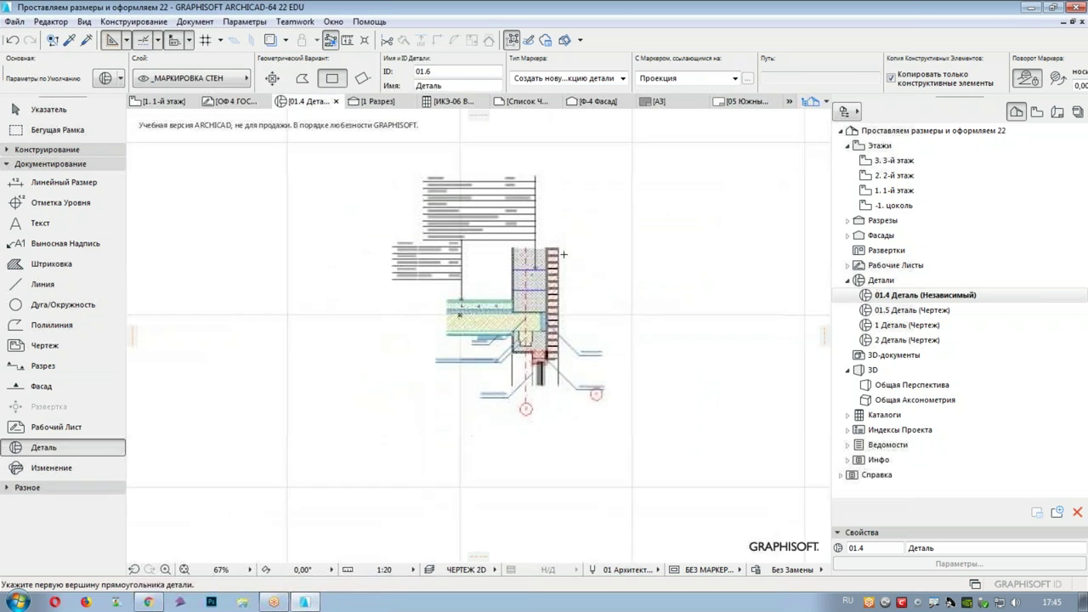
middle_drag(670, 260, 685, 238)
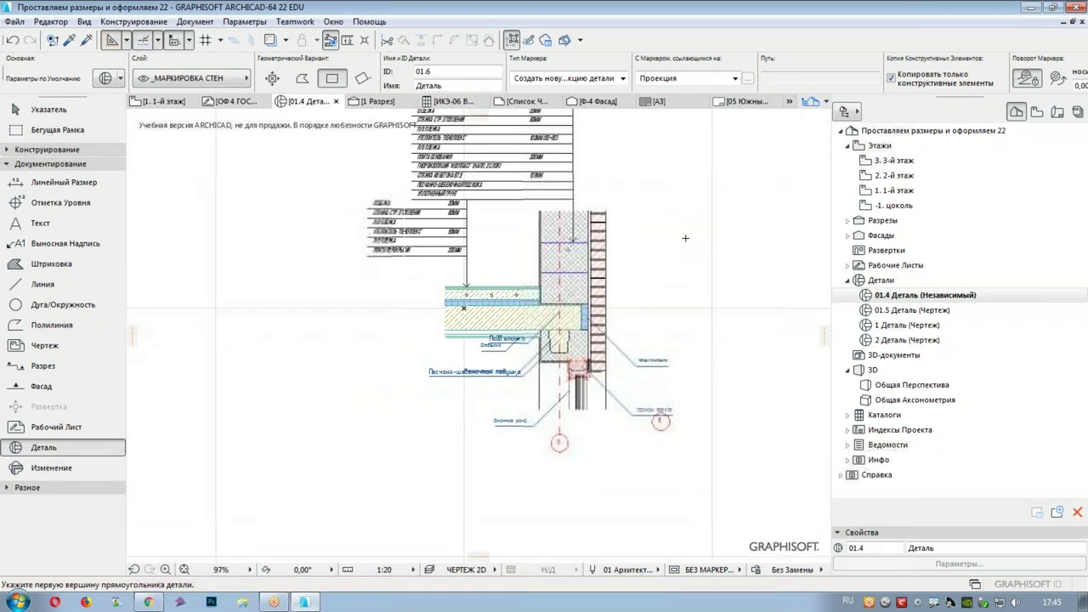
middle_drag(670, 236, 639, 321)
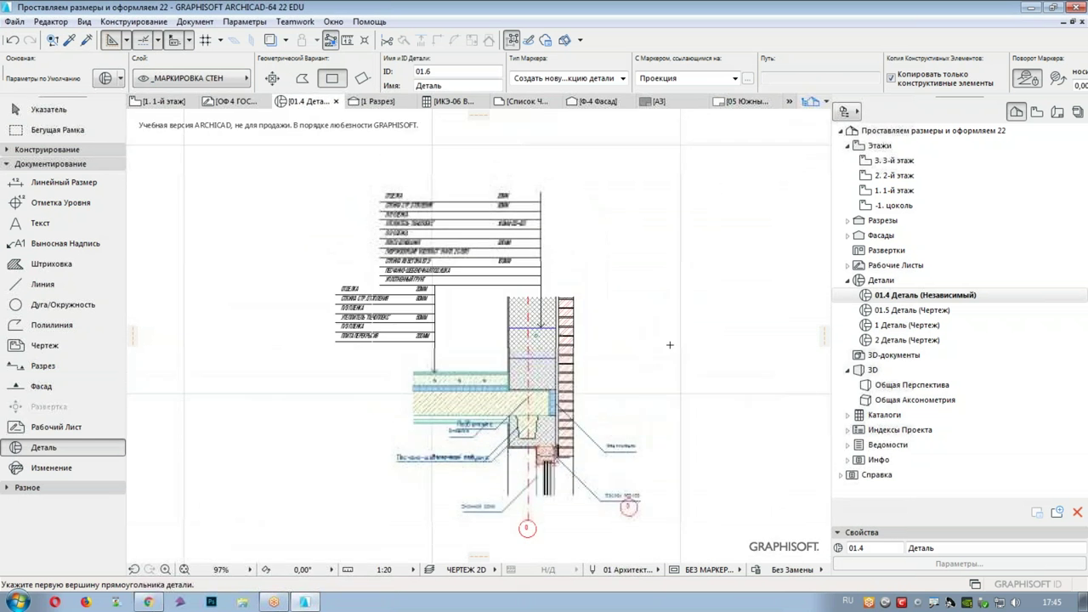
- Open section 2 from the project's list of sections
double_click(898, 313)
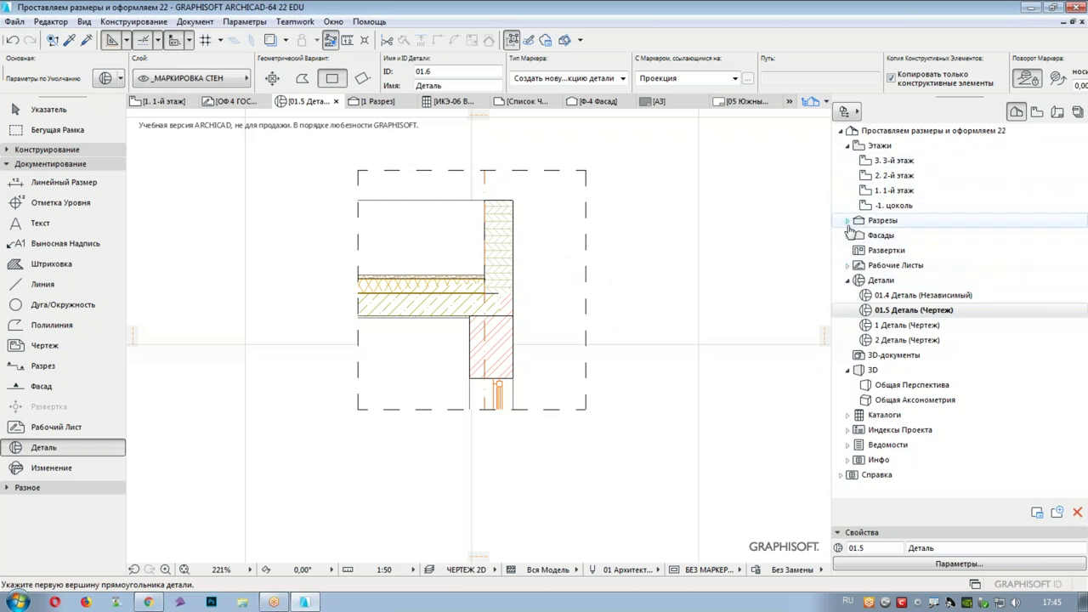
click(847, 220)
double_click(969, 249)
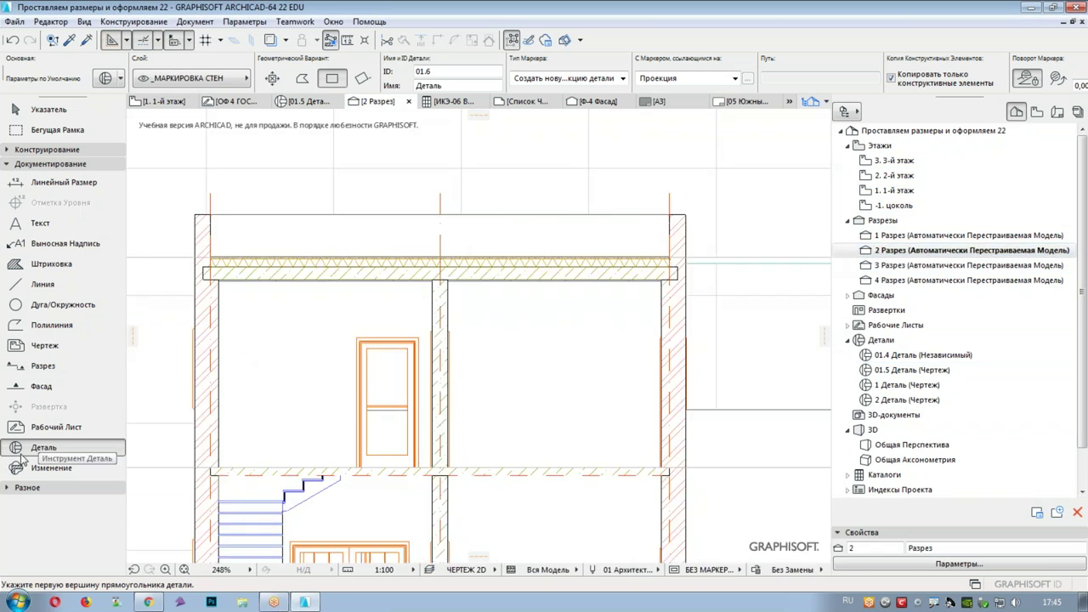
- Create a rectangular detail around the junction of the roof slab and the wall on axis 3, with its callout outside the building
click(613, 302)
click(747, 171)
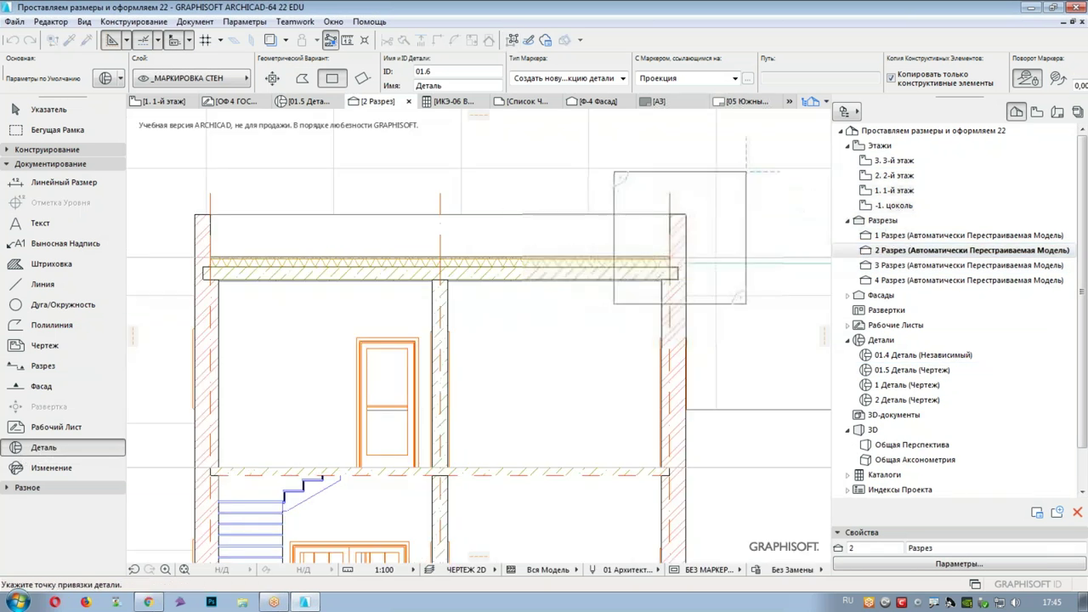
click(804, 171)
middle_drag(752, 239, 513, 299)
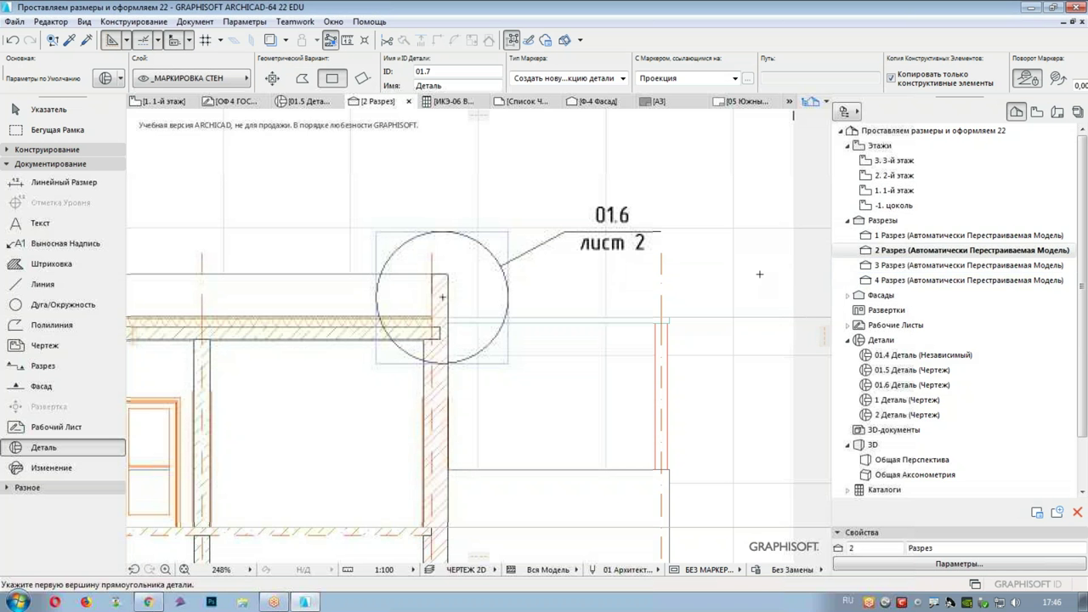
- Change the second text line of the 01.6 detail marker to "лист 23"
click(583, 231)
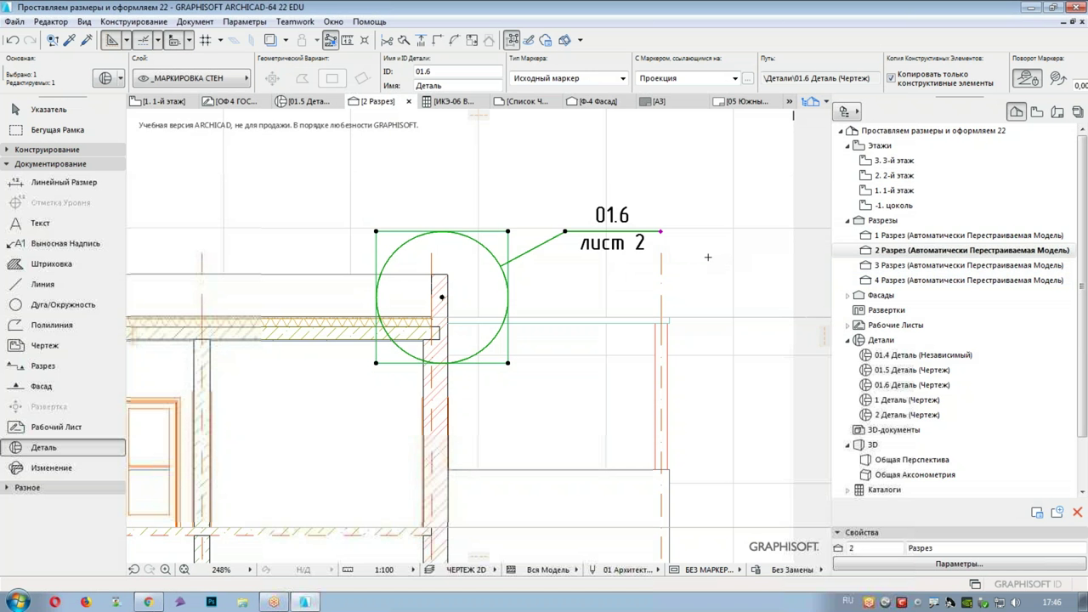
double_click(36, 443)
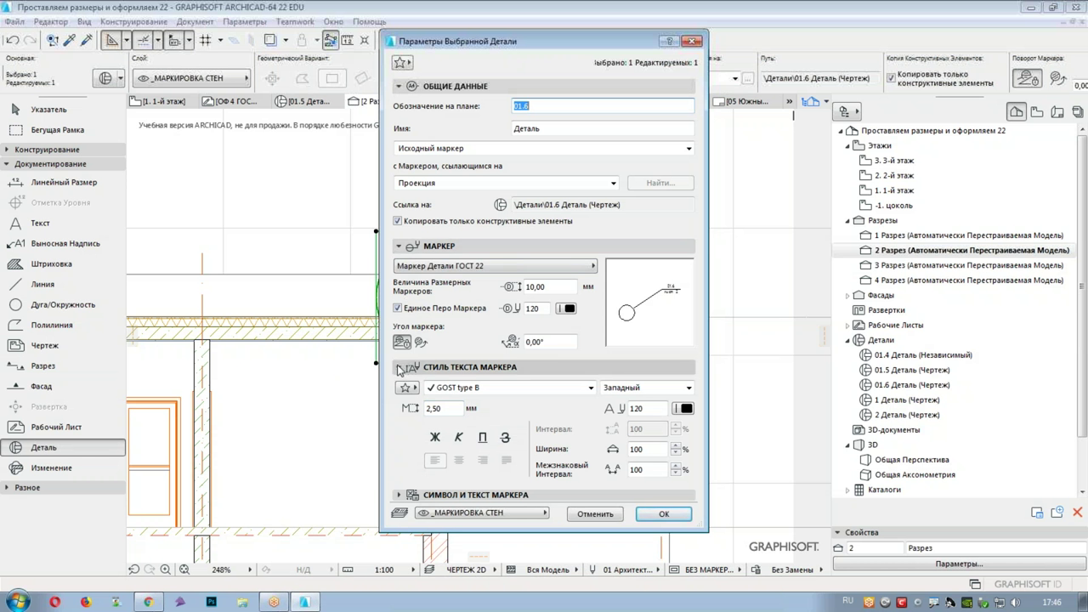
click(404, 366)
click(409, 382)
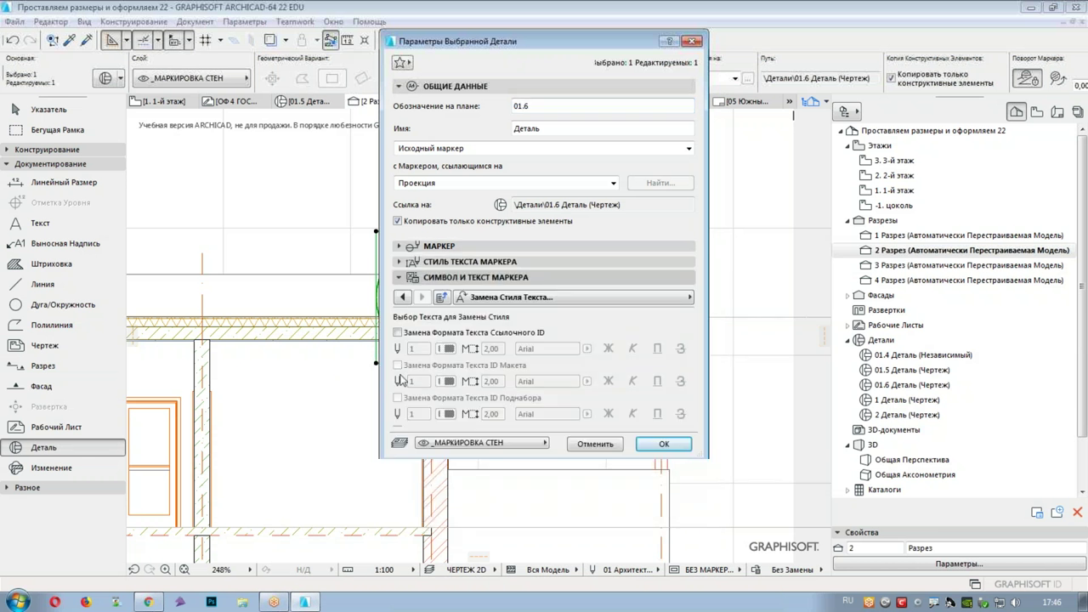
click(403, 296)
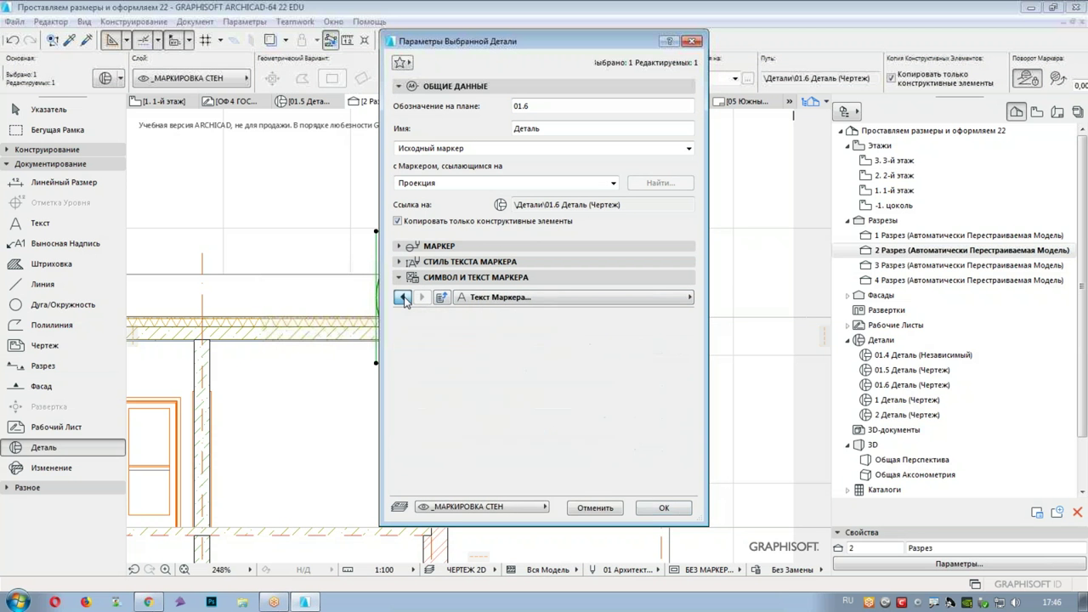
click(565, 404)
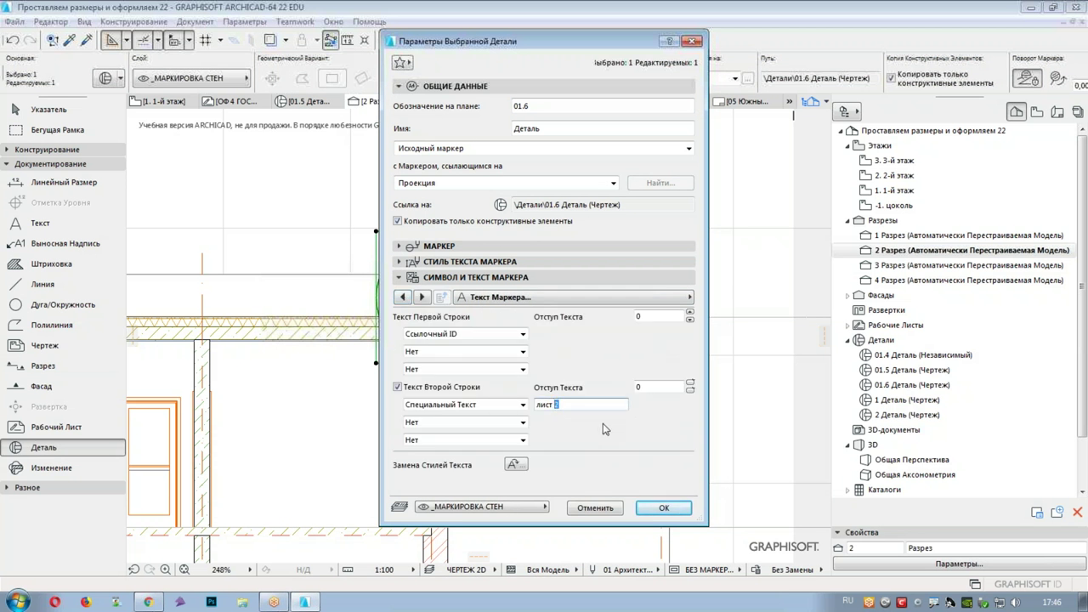
text(23)
click(664, 508)
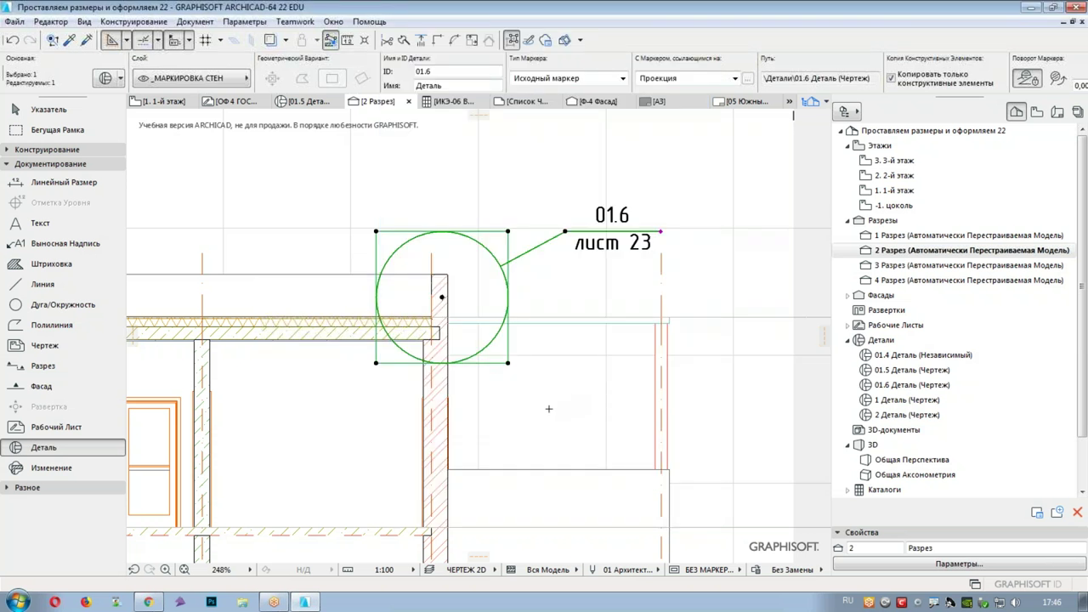
key(Escape)
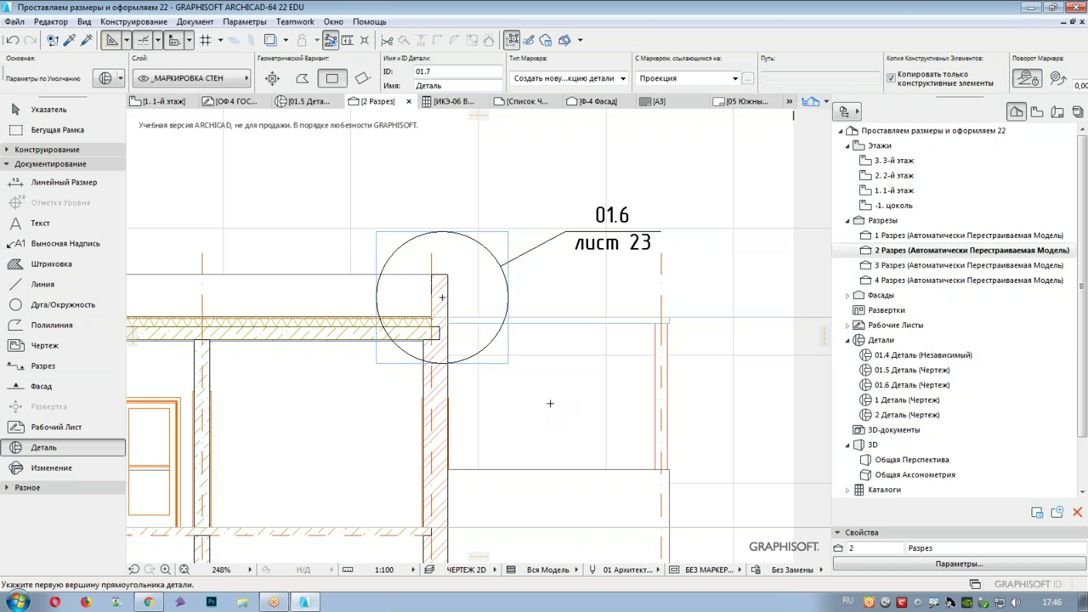
- Switch to the layout book and open the Обложка and 01 Титульный лист layouts to examine them
scroll(577, 394, down, 5)
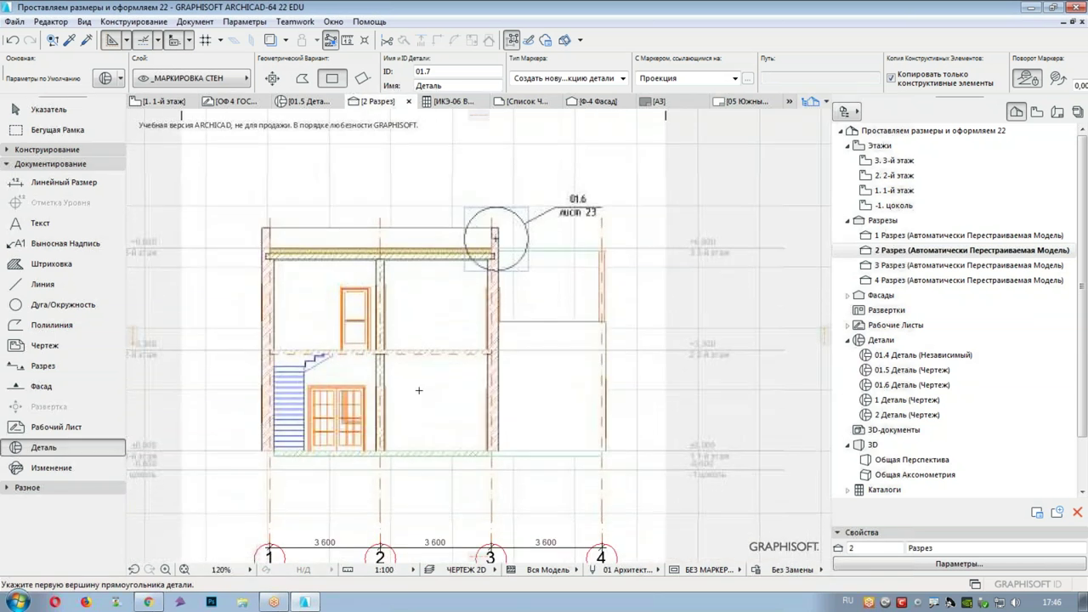
mouse_move(499, 379)
middle_down()
mouse_move(505, 299)
mouse_move(433, 428)
middle_up()
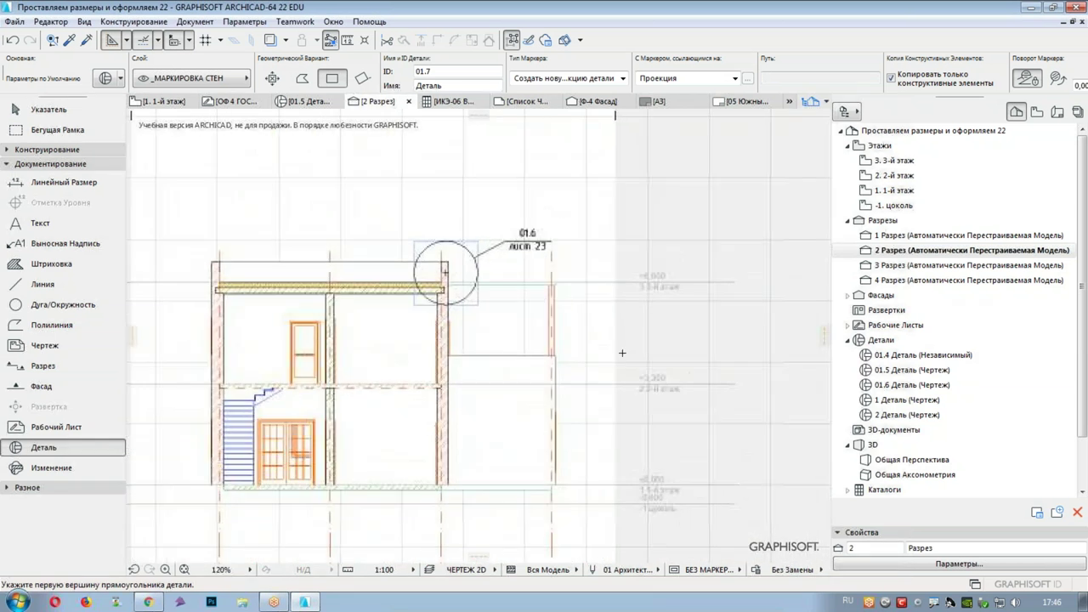
click(848, 221)
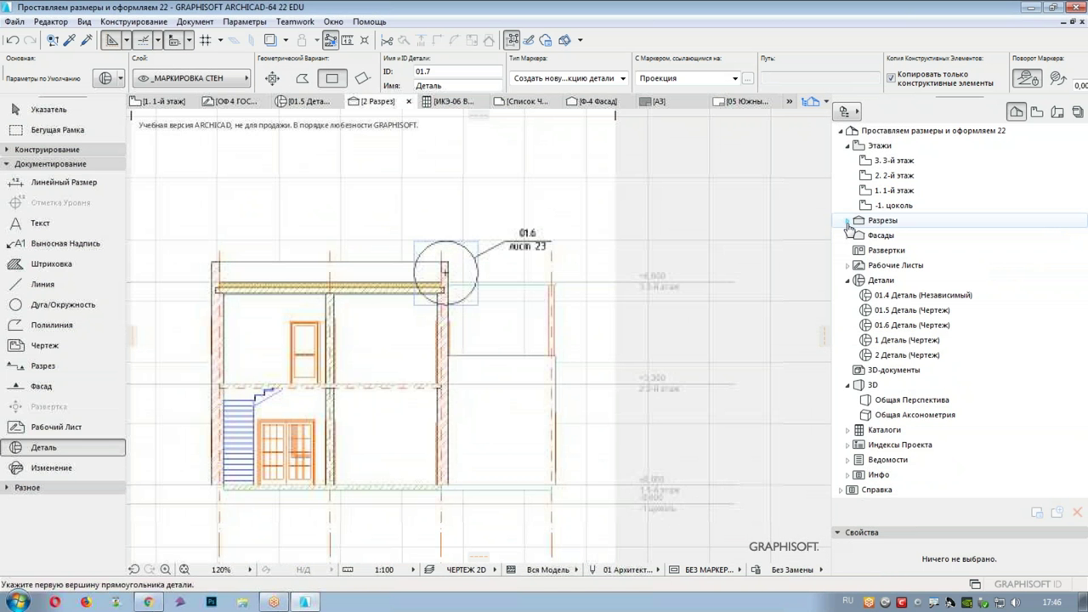
click(1057, 113)
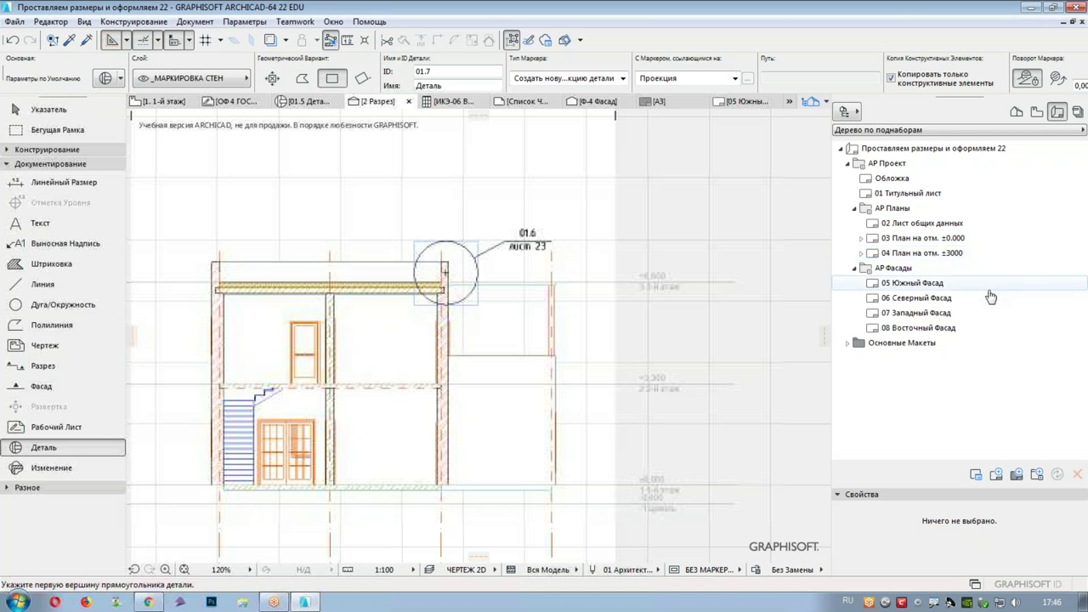
mouse_move(597, 345)
middle_down()
mouse_move(590, 320)
mouse_move(617, 289)
middle_up()
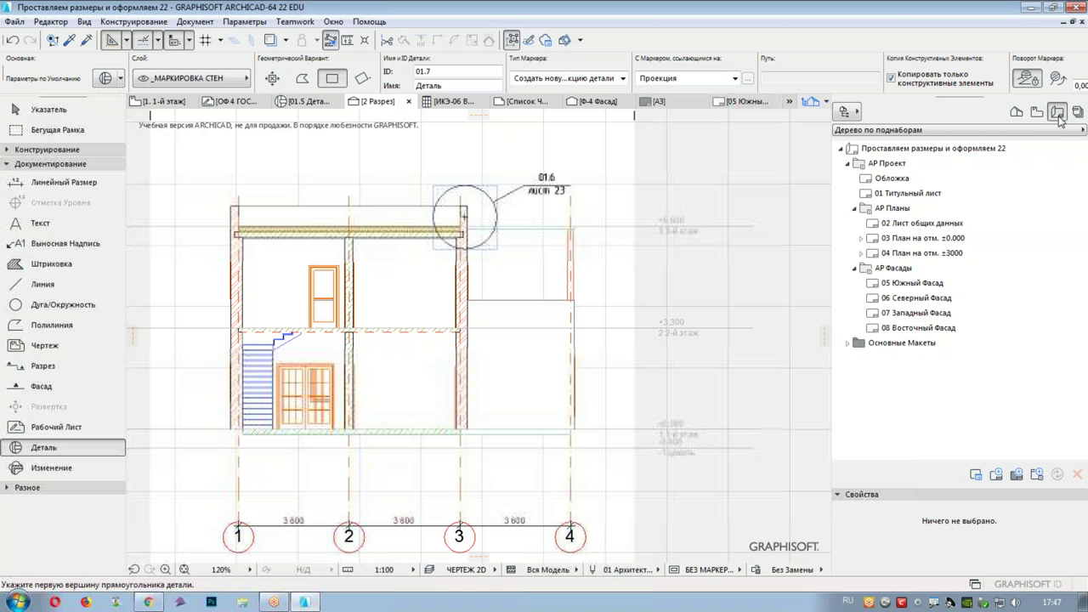
double_click(867, 180)
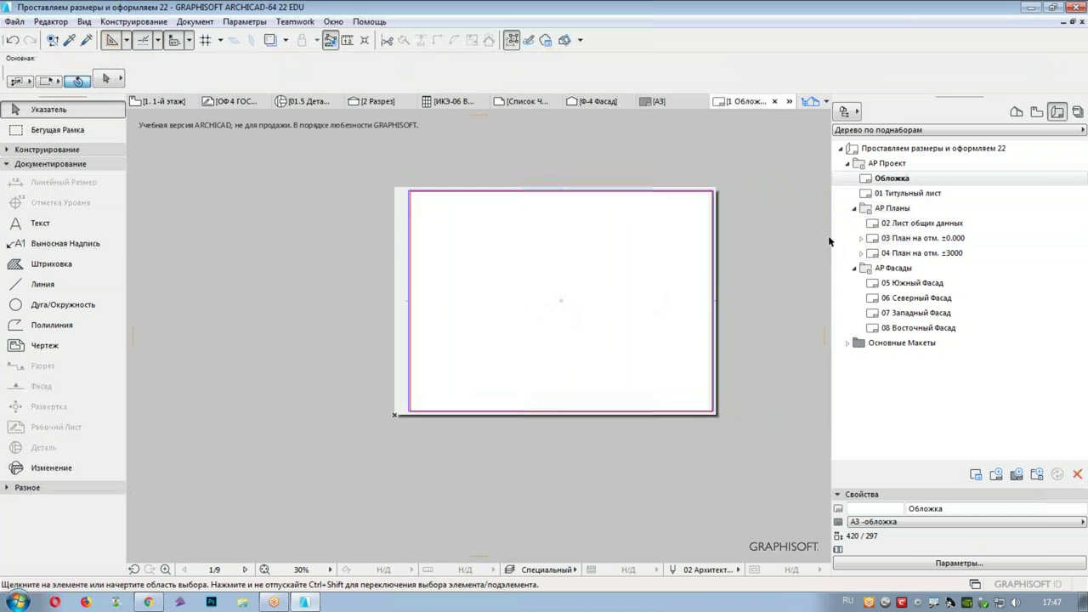
double_click(875, 193)
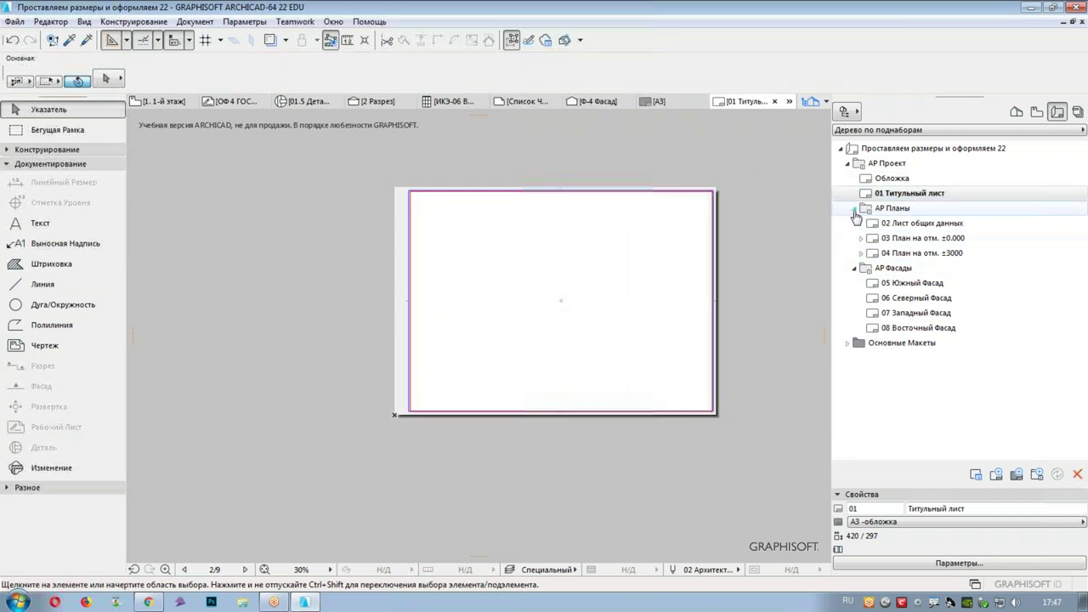
- Open the layout 02 Лист общих данных and examine its title block
click(858, 209)
click(854, 209)
click(855, 209)
double_click(882, 223)
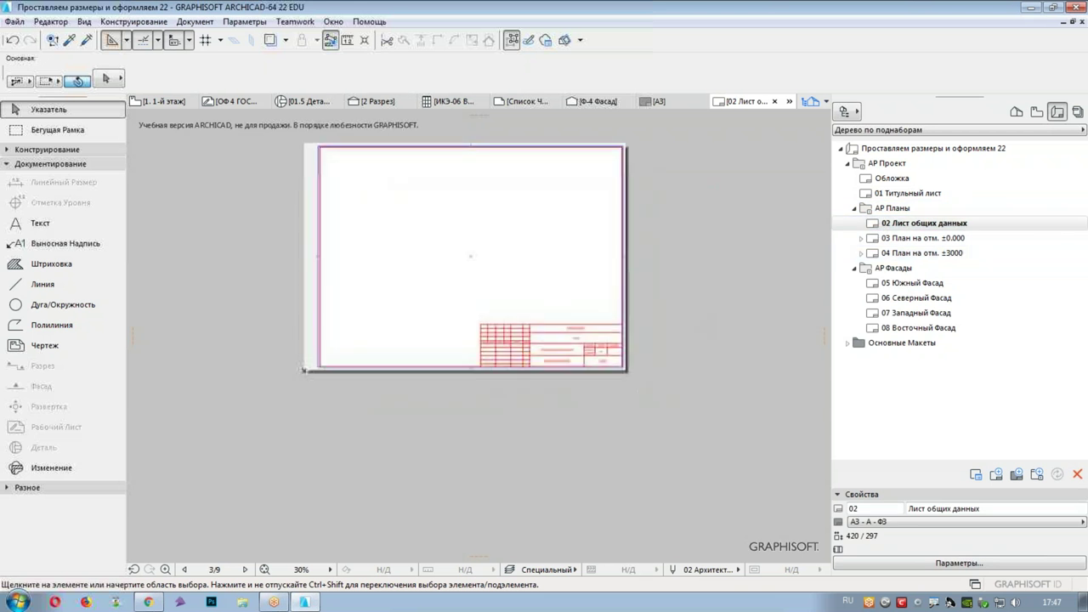
scroll(578, 349, up, 6)
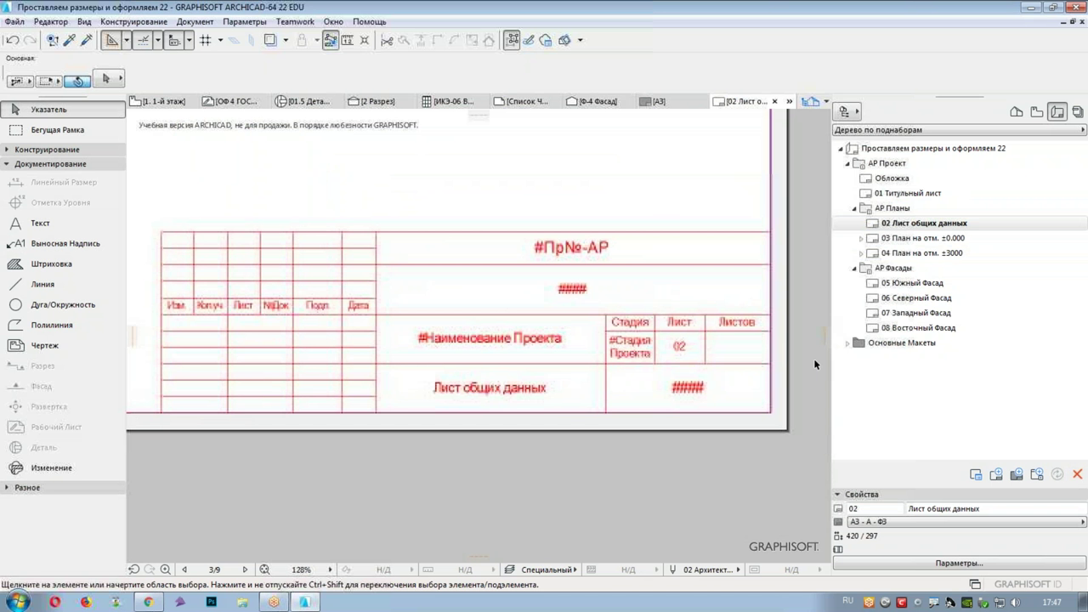
- Open the master layout А2 - А and examine the fields of its title block
click(848, 343)
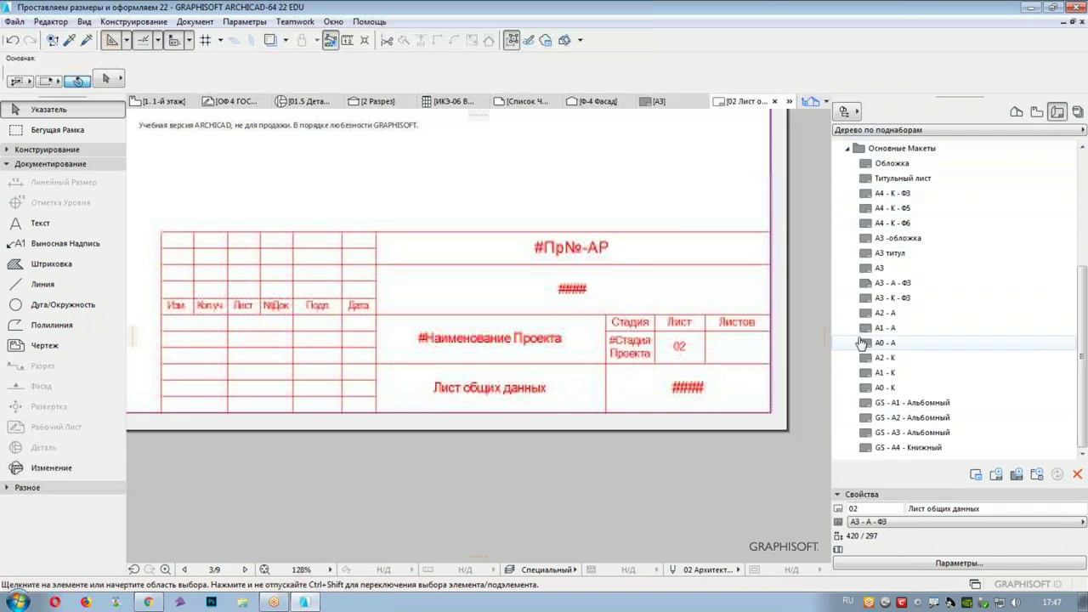
double_click(865, 312)
scroll(719, 439, up, 3)
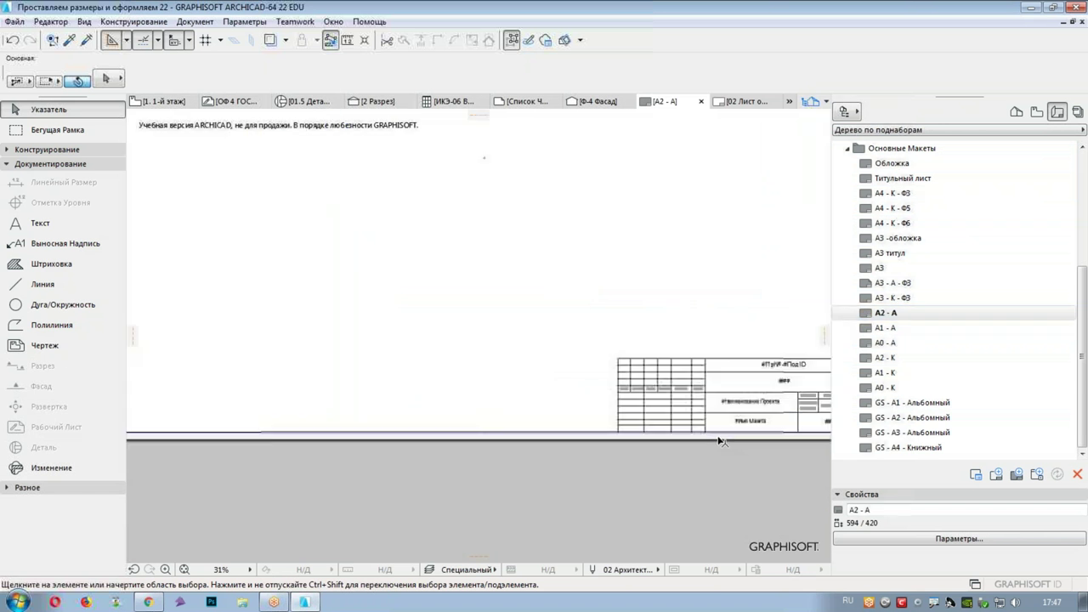
scroll(561, 404, up, 3)
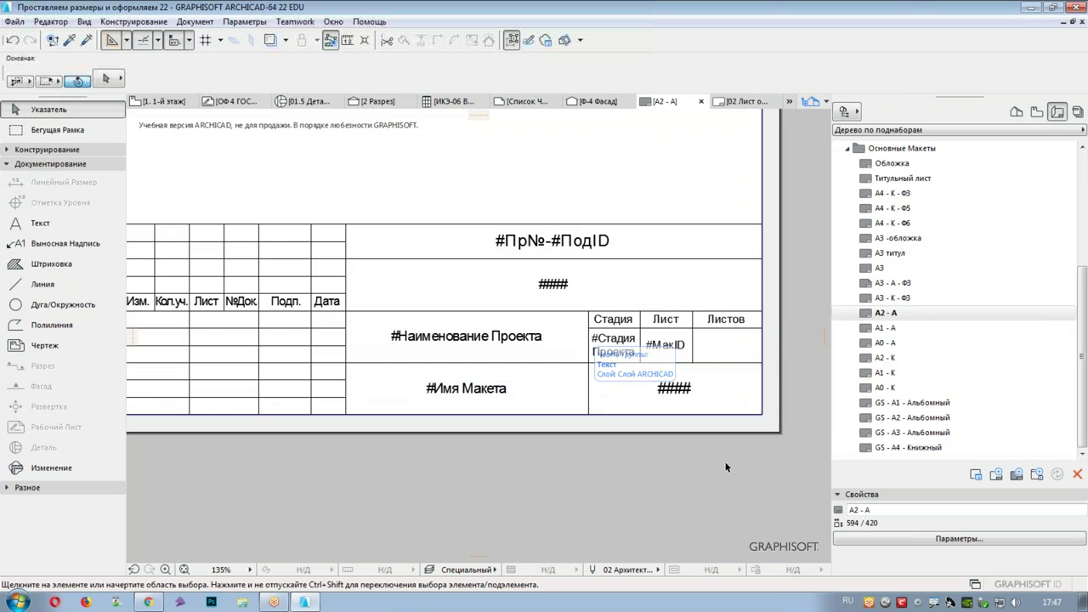
- Collapse the list of master layouts and reopen the layout 02 Лист общих данных
click(847, 148)
double_click(876, 223)
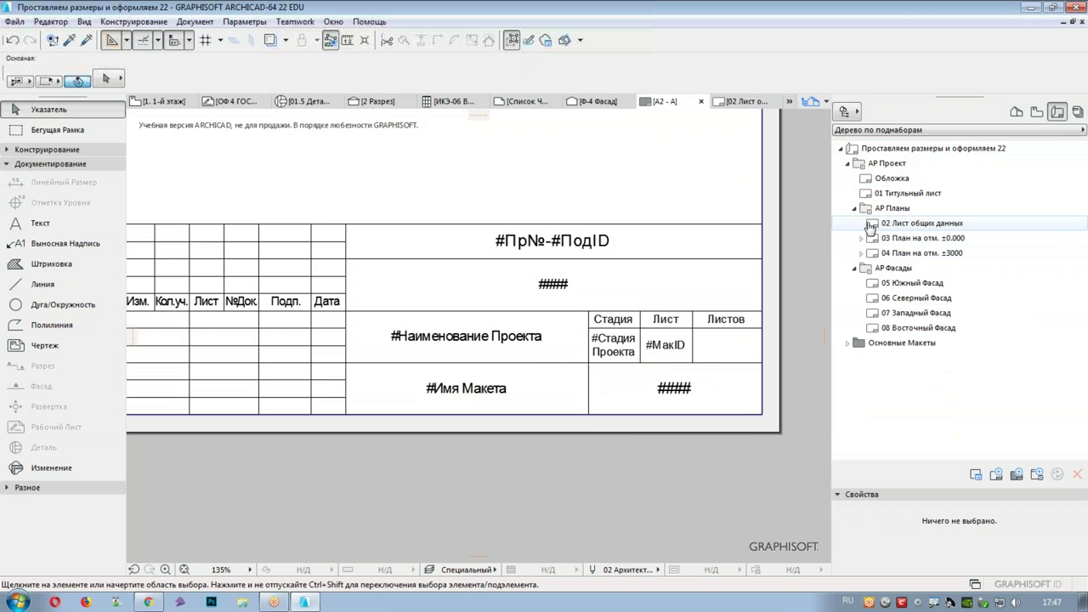
- Examine the filled-in title block of the layout 02 Лист общих данных
scroll(521, 328, down, 5)
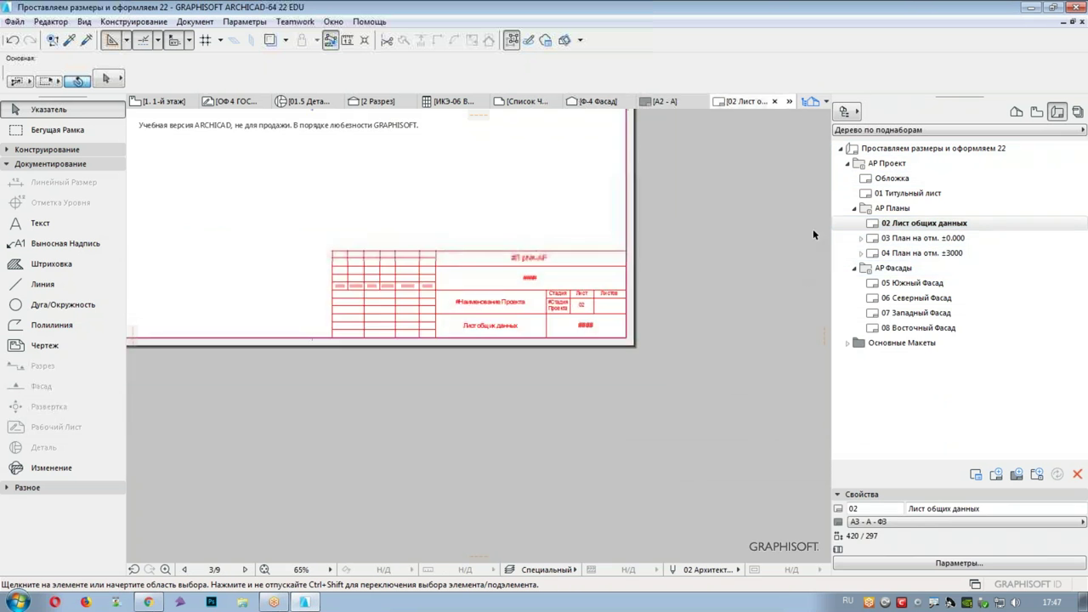
click(906, 224)
scroll(697, 262, up, 2)
scroll(582, 374, up, 7)
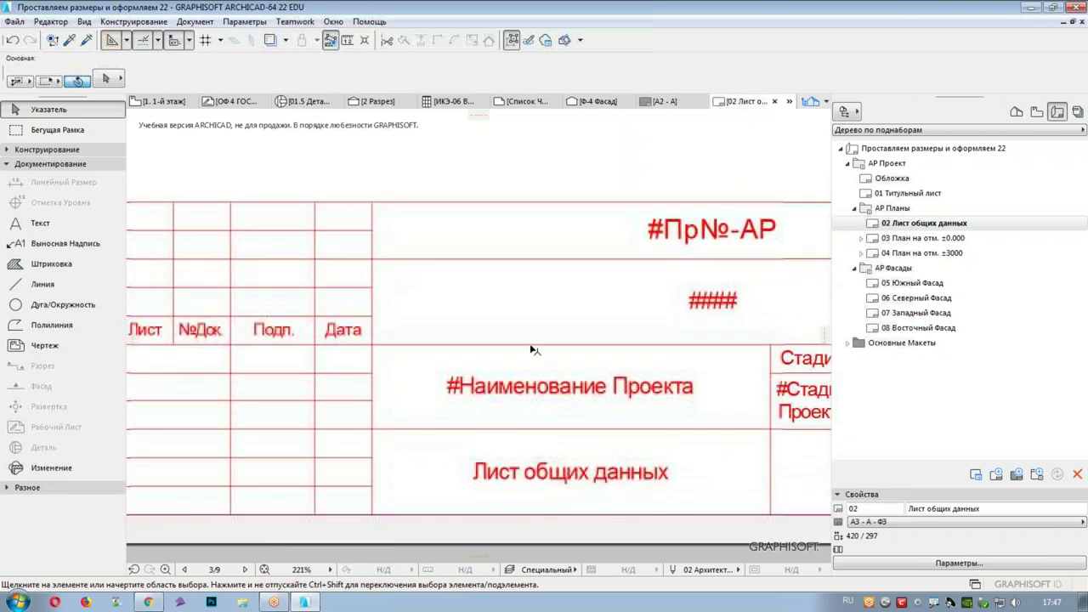
scroll(527, 344, down, 10)
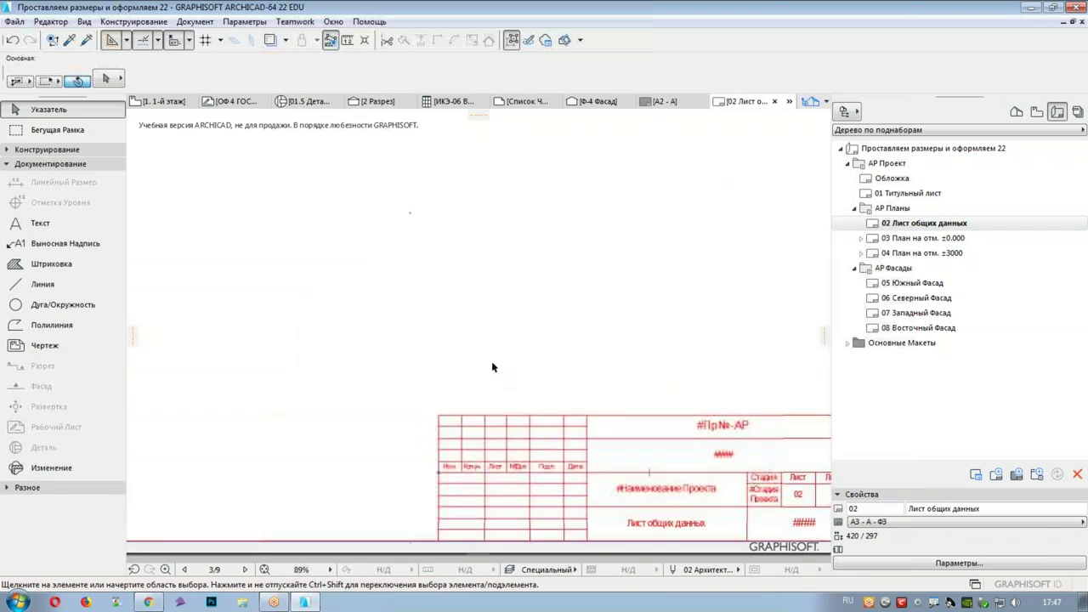
middle_drag(430, 333, 462, 371)
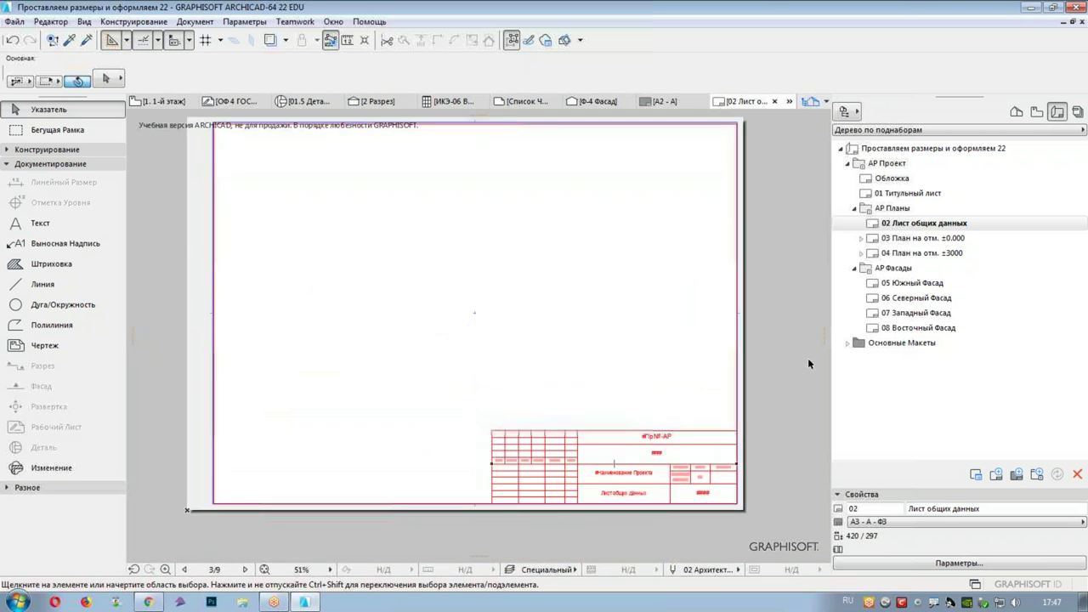
- Open the layout 03 План на отм. ±0.000 to view its plans and title block
click(873, 226)
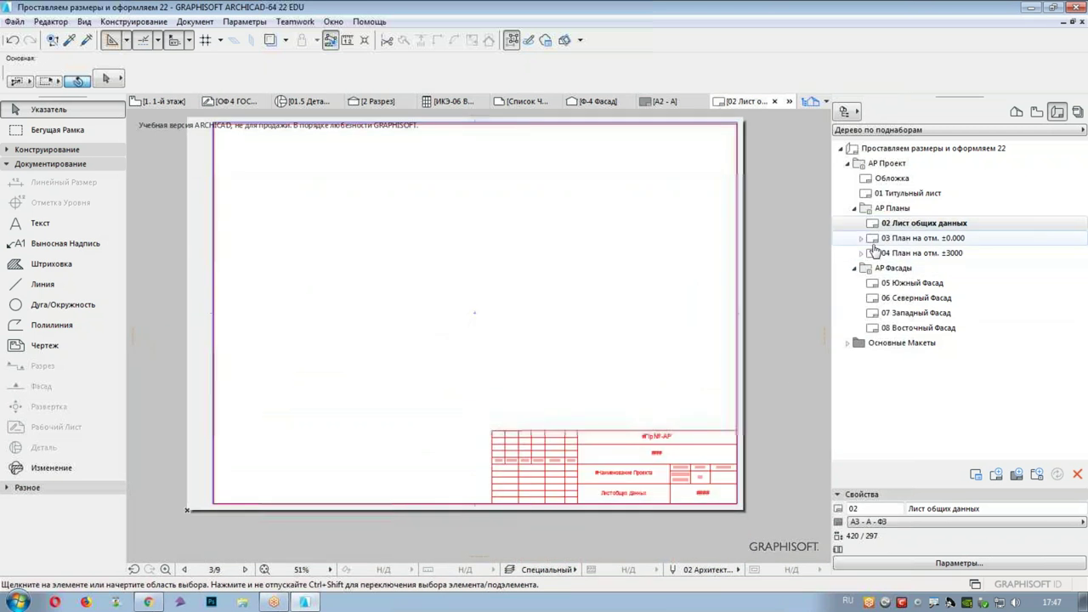
double_click(873, 241)
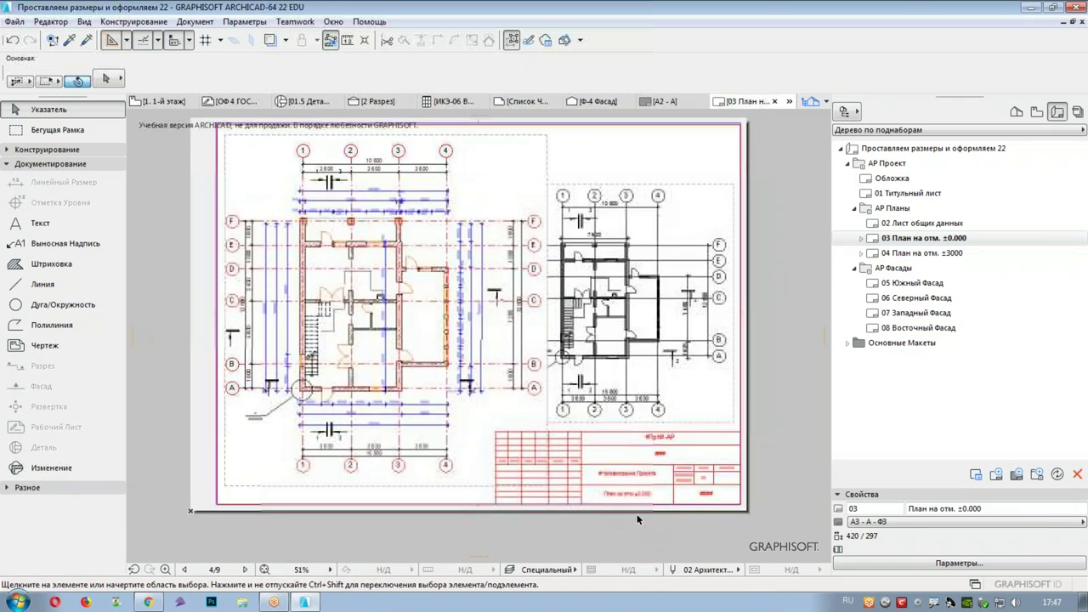
scroll(629, 476, up, 2)
- Enter ППРОЕКТ 1 as Наименование Проекта in the project information and check it in the title block
click(14, 21)
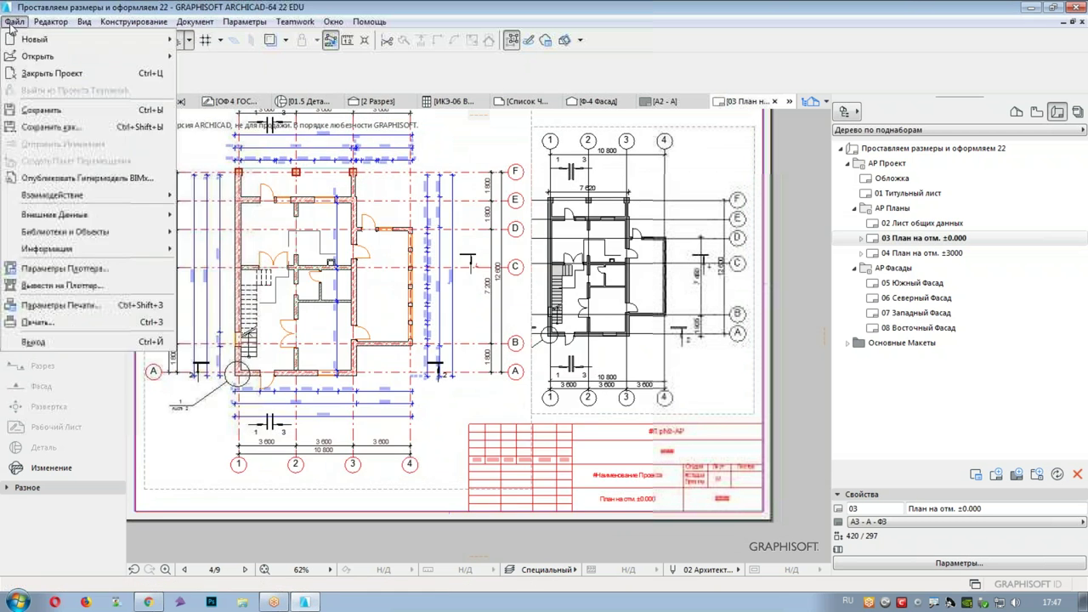
mouse_move(76, 249)
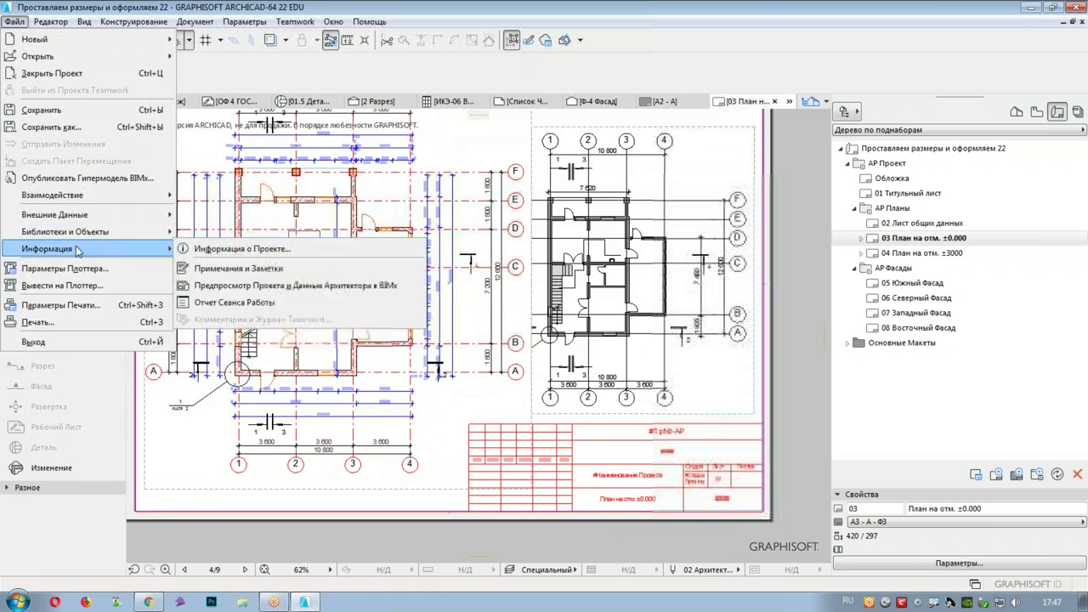
click(208, 249)
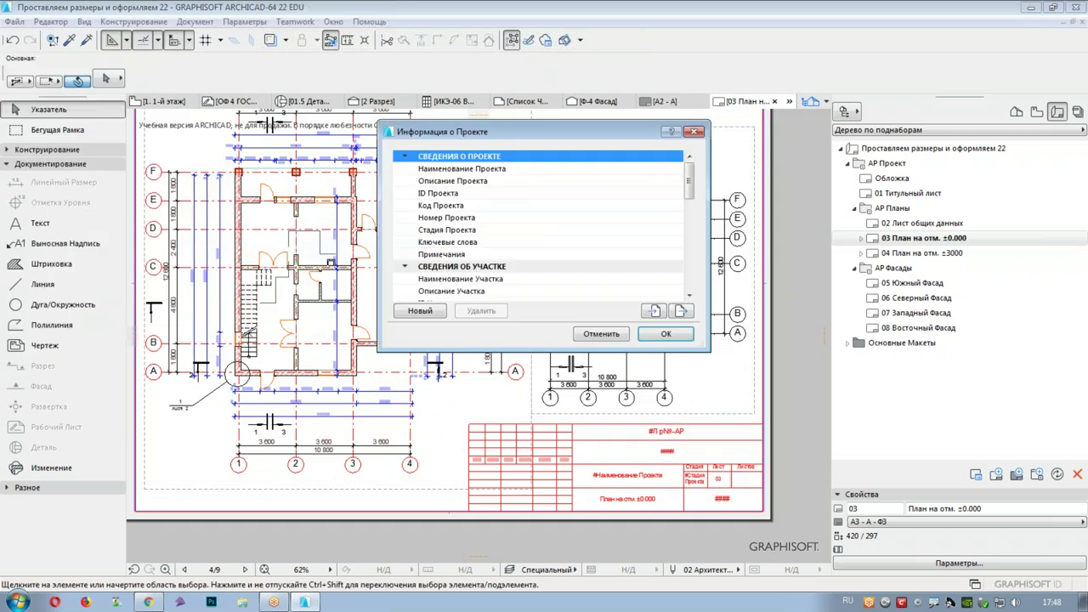
click(524, 169)
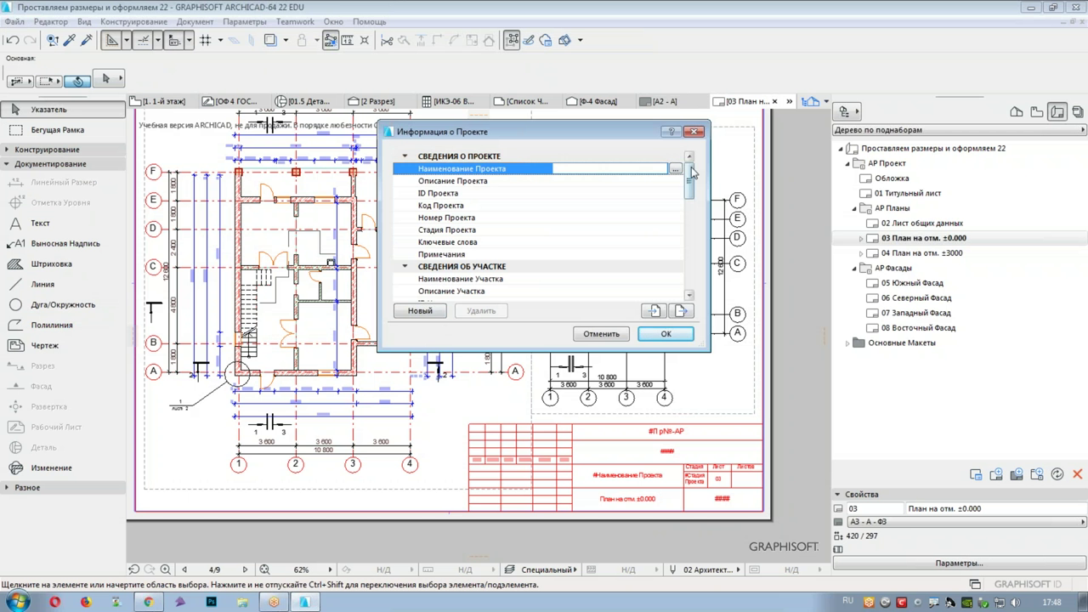
click(675, 169)
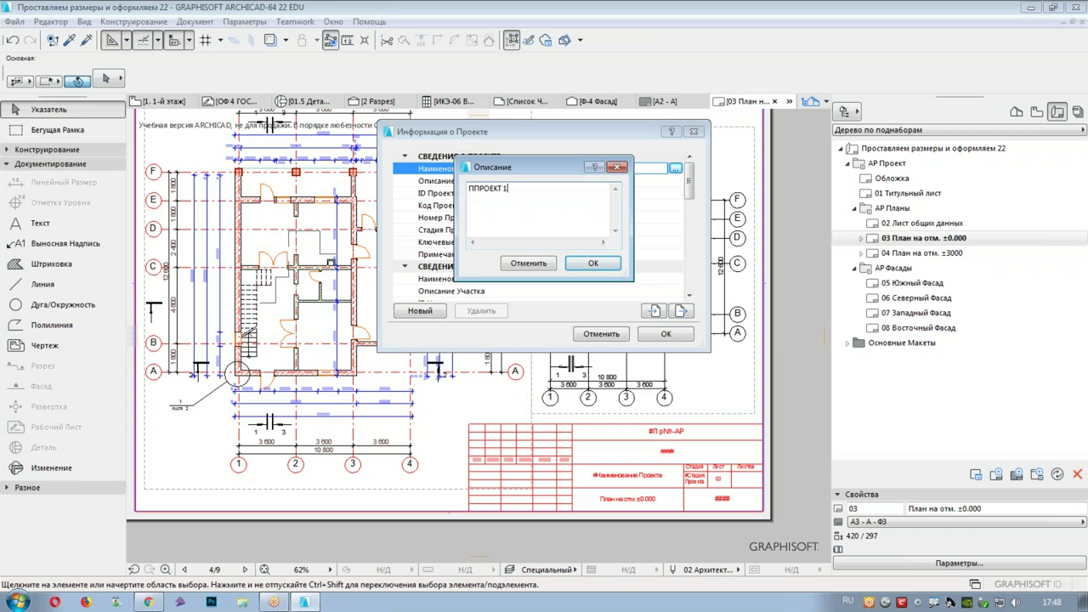
click(592, 262)
click(665, 334)
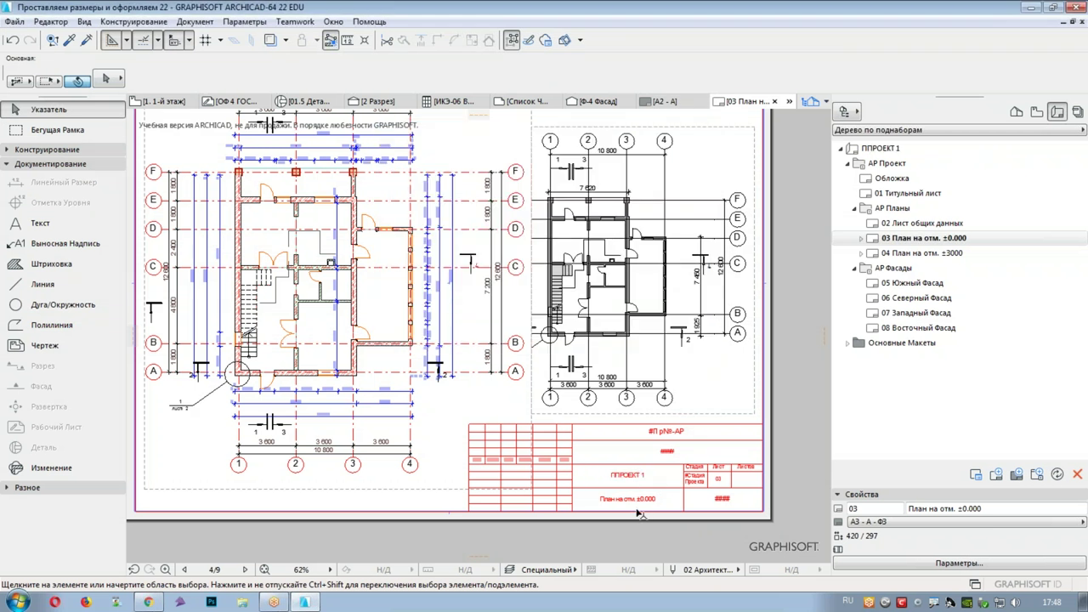
scroll(641, 514, up, 5)
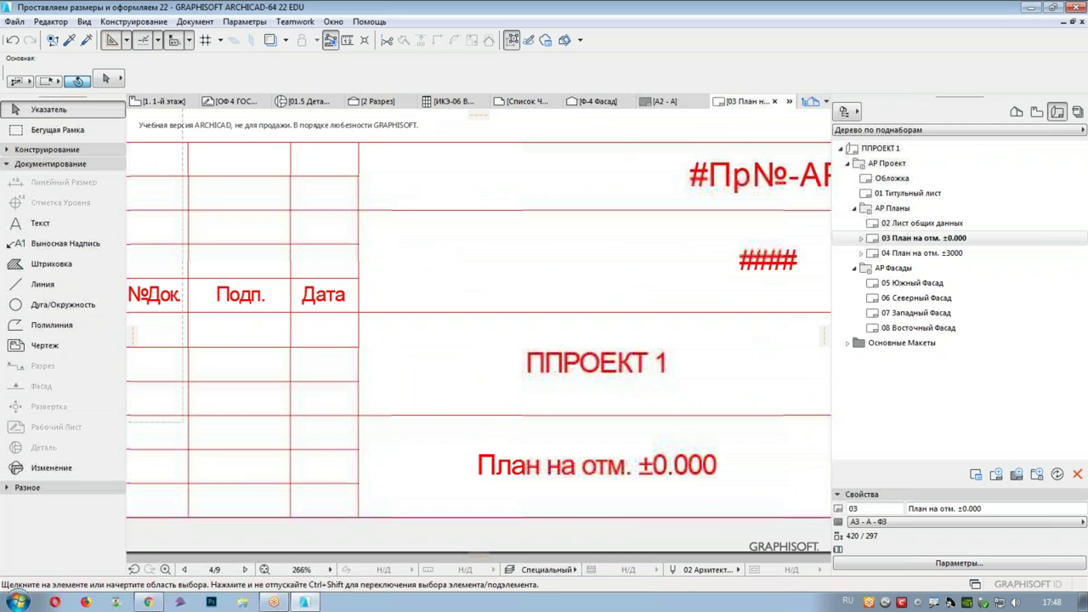
- Correct Наименование Проекта in the project information to ПРОЕКТ 1
click(15, 21)
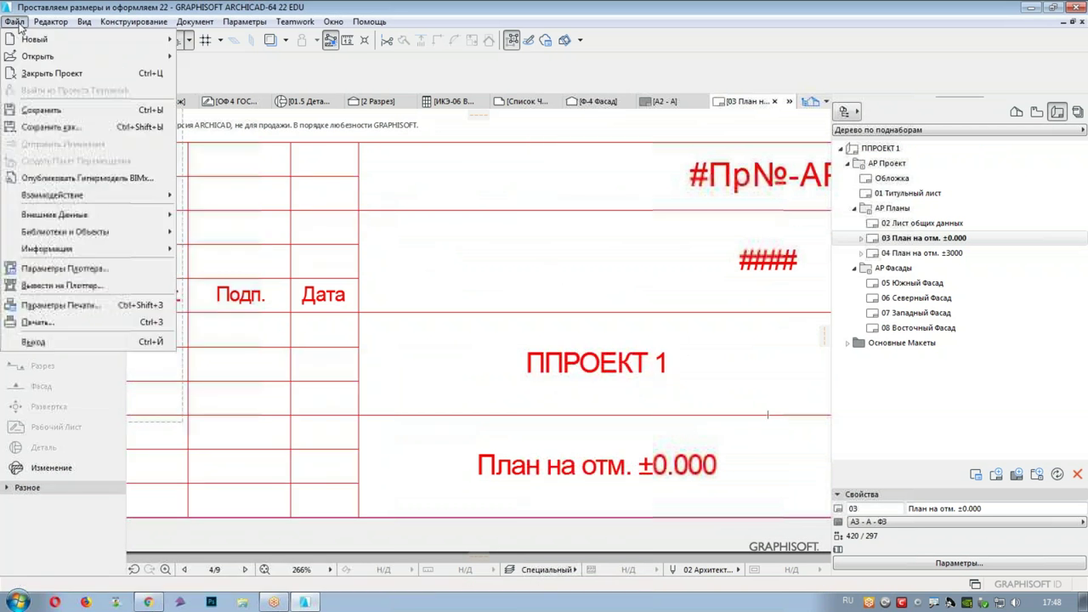
mouse_move(51, 248)
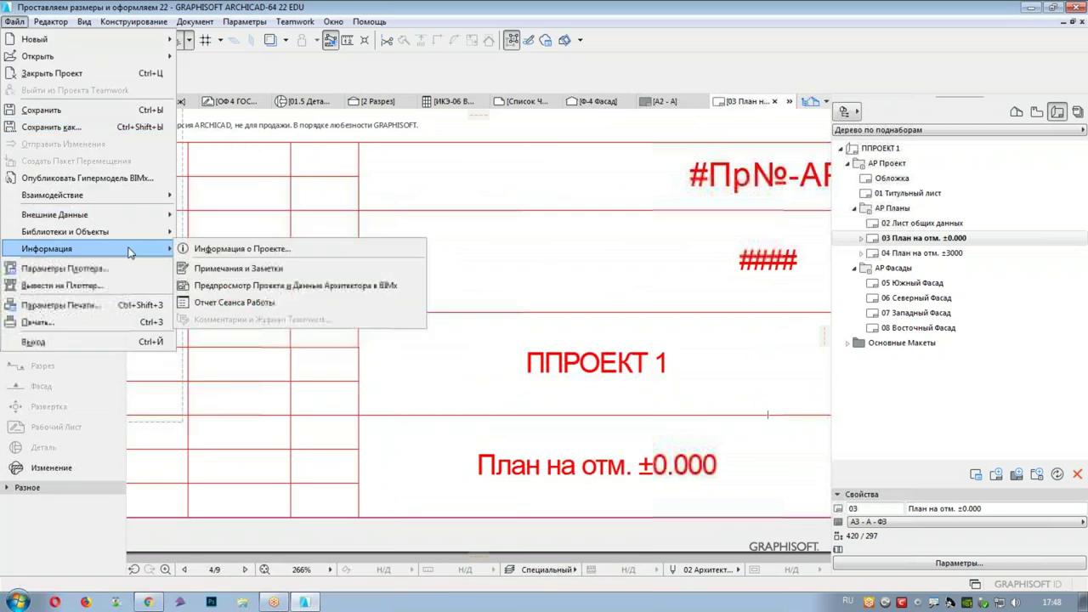
click(255, 249)
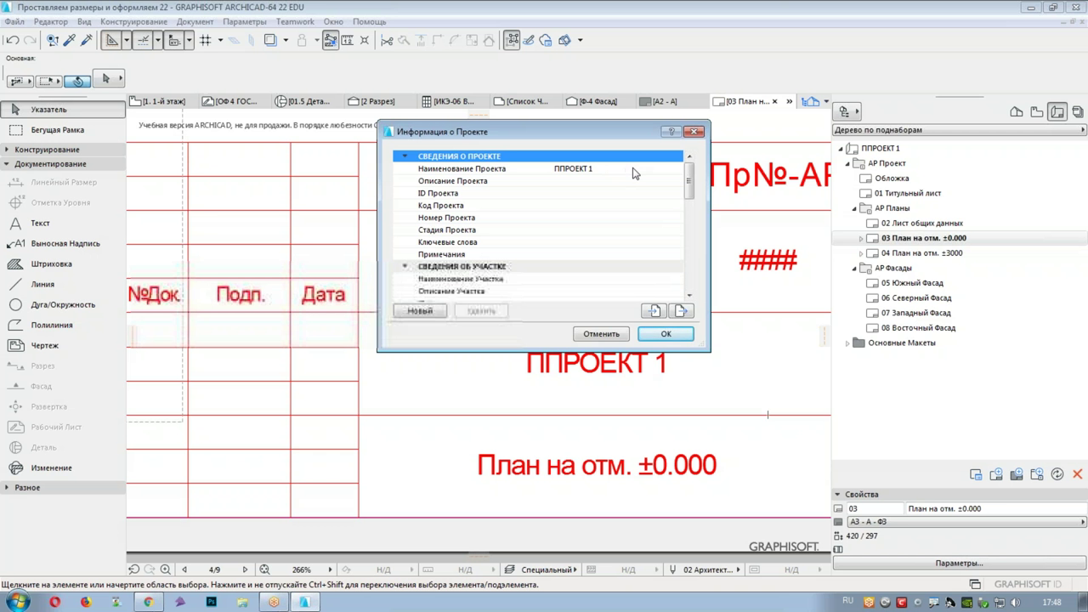
click(654, 169)
click(677, 169)
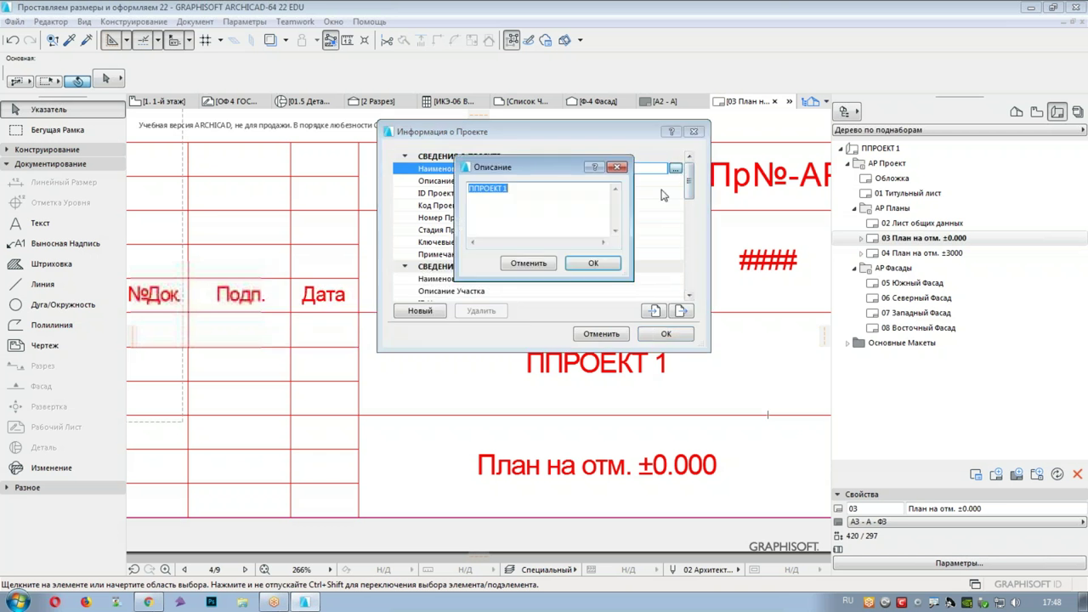
click(477, 190)
click(594, 266)
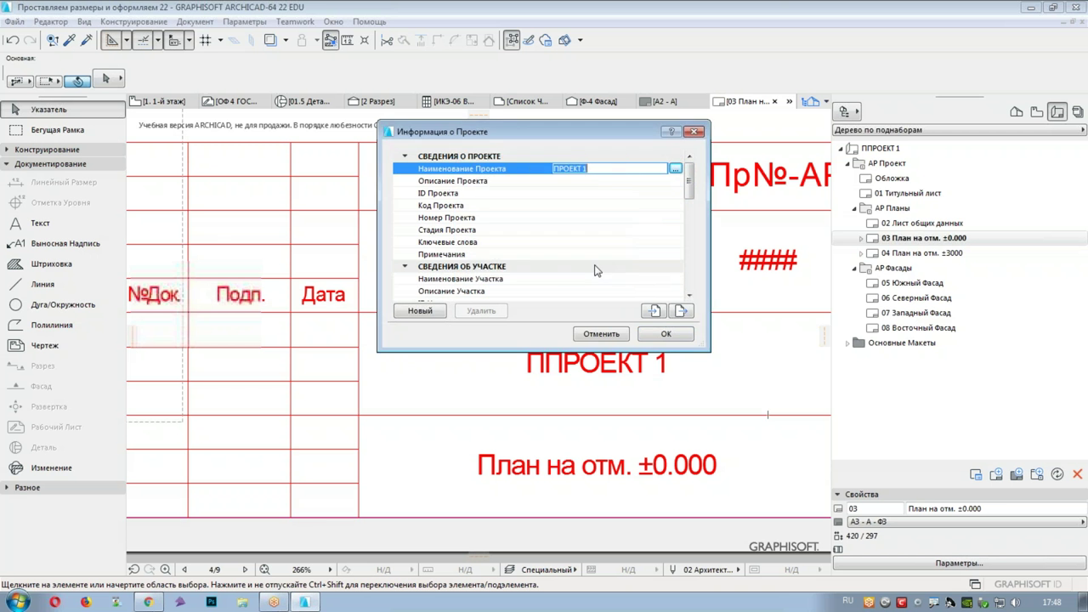
click(665, 334)
scroll(595, 374, down, 4)
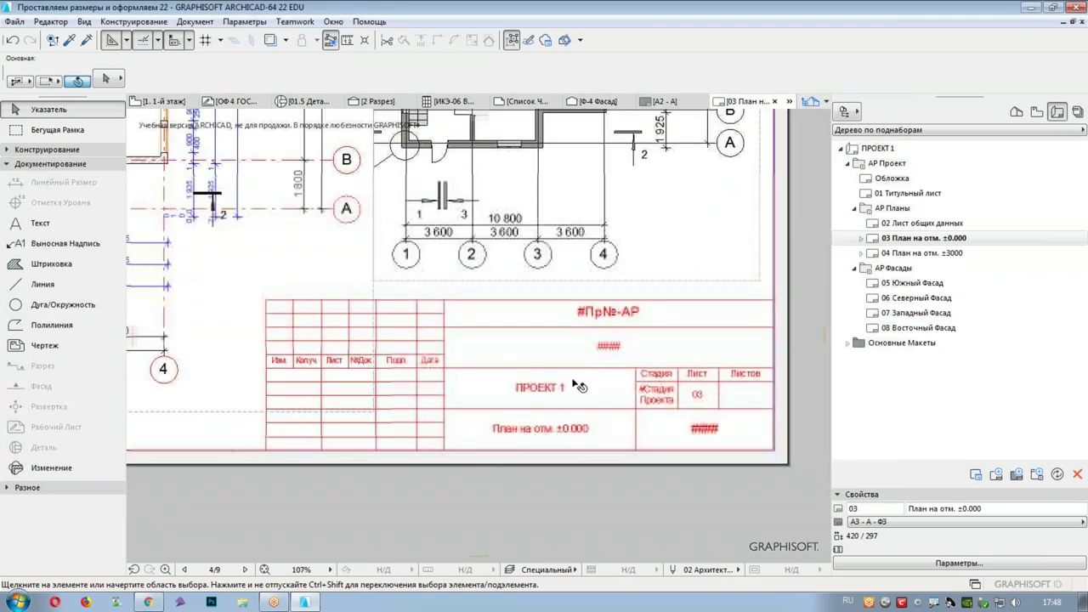
- Set the ID of the layout План на отм. ±0.000 to 004
scroll(706, 418, up, 4)
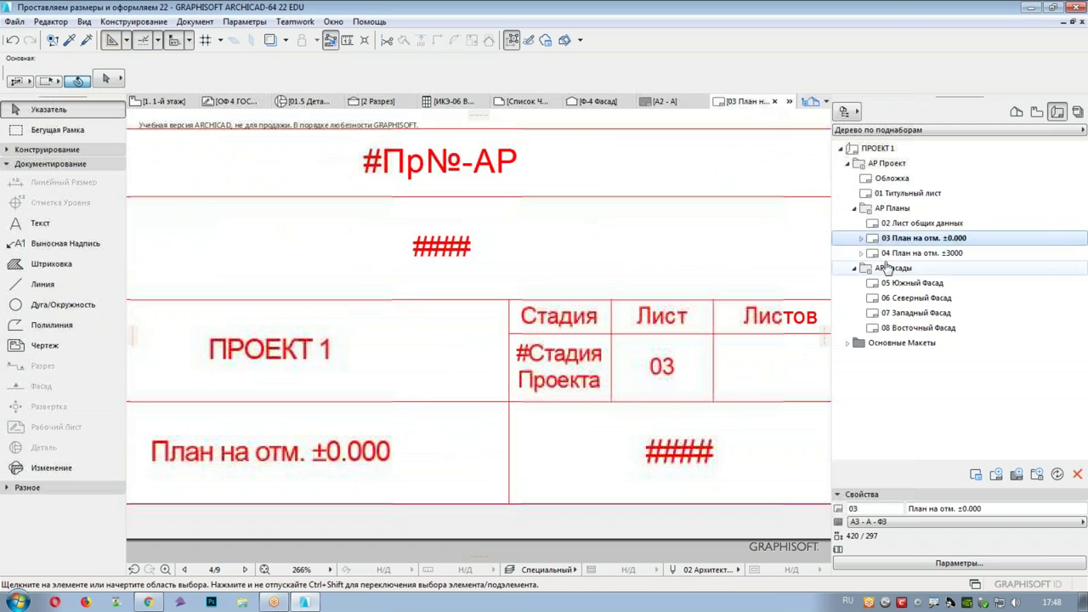
double_click(857, 509)
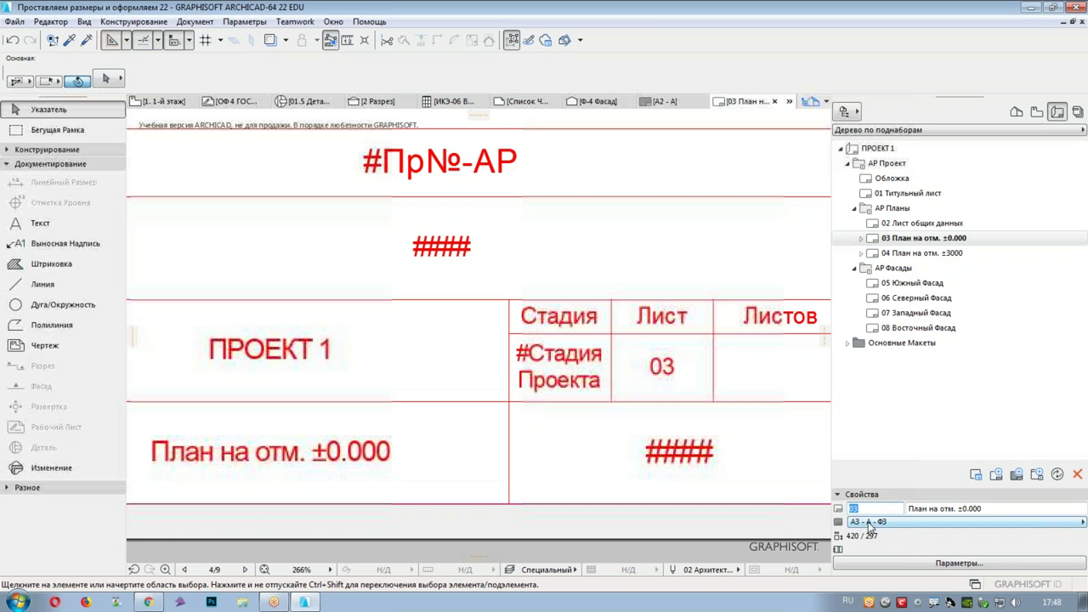
text(004)
key(Return)
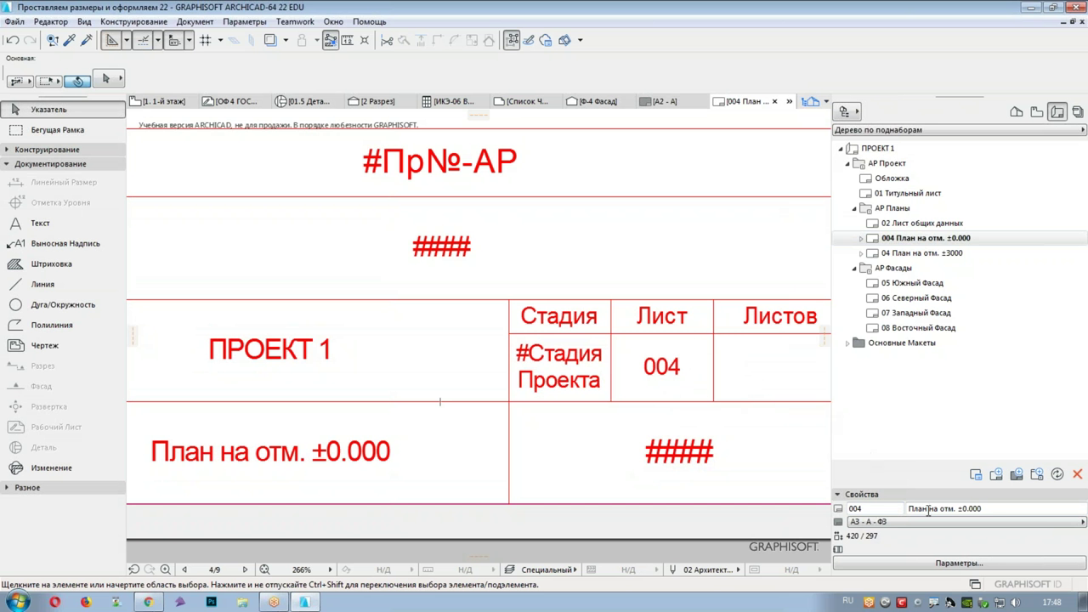
- Set the ID of the layout План на отм. ±0.000 to 03
drag(885, 510, 838, 503)
text(03)
key(Return)
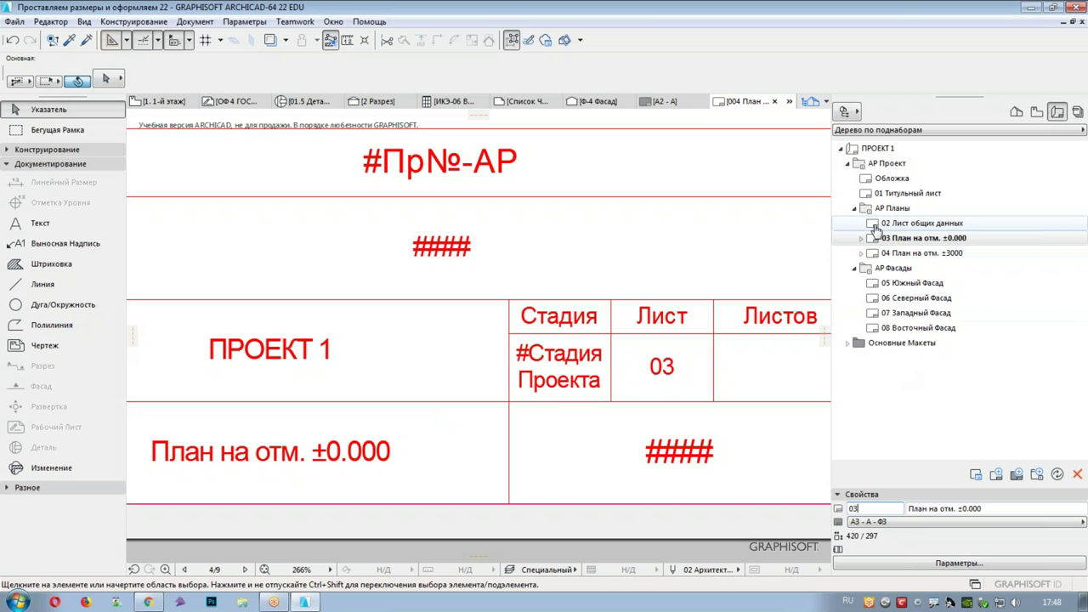
- Open the settings of the subset АР Планы in the layout book
click(871, 208)
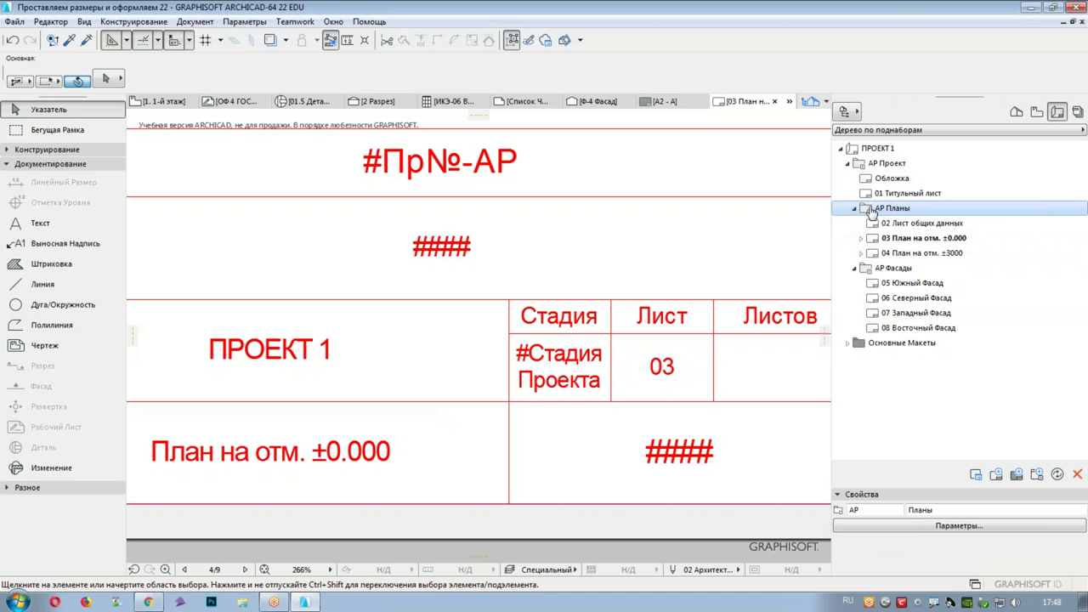
right_click(873, 209)
click(931, 308)
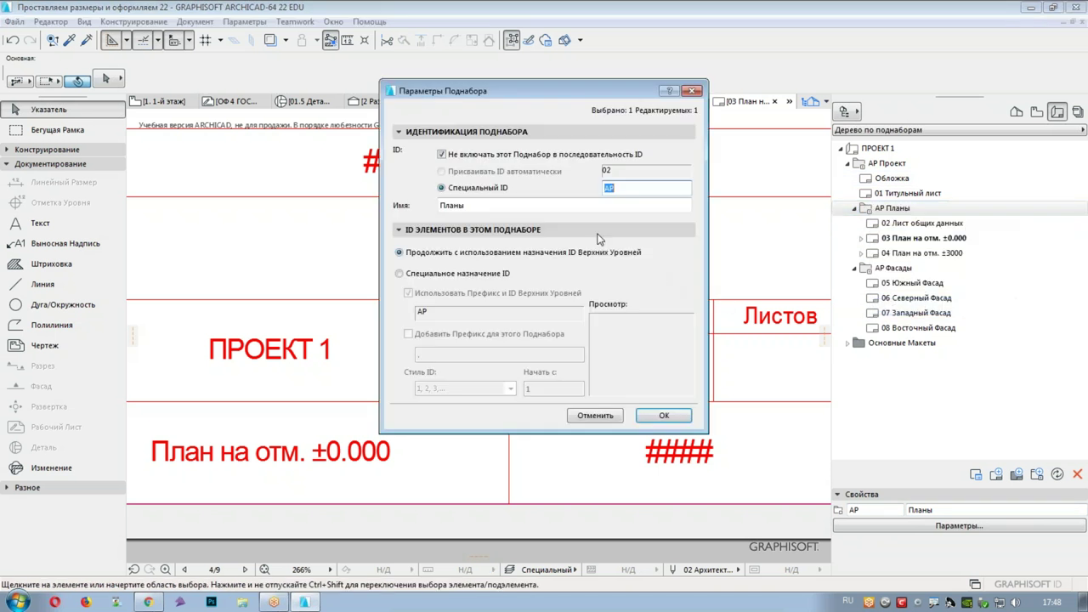
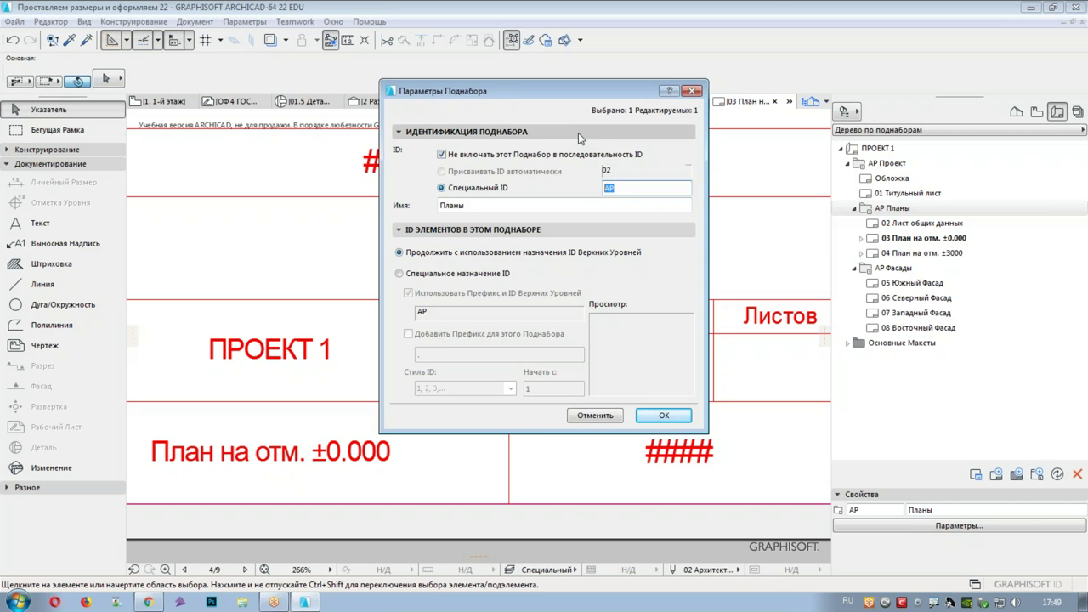
- Try switching the subset's exclusion from the ID sequence off and on
click(442, 154)
click(442, 155)
click(442, 155)
click(442, 155)
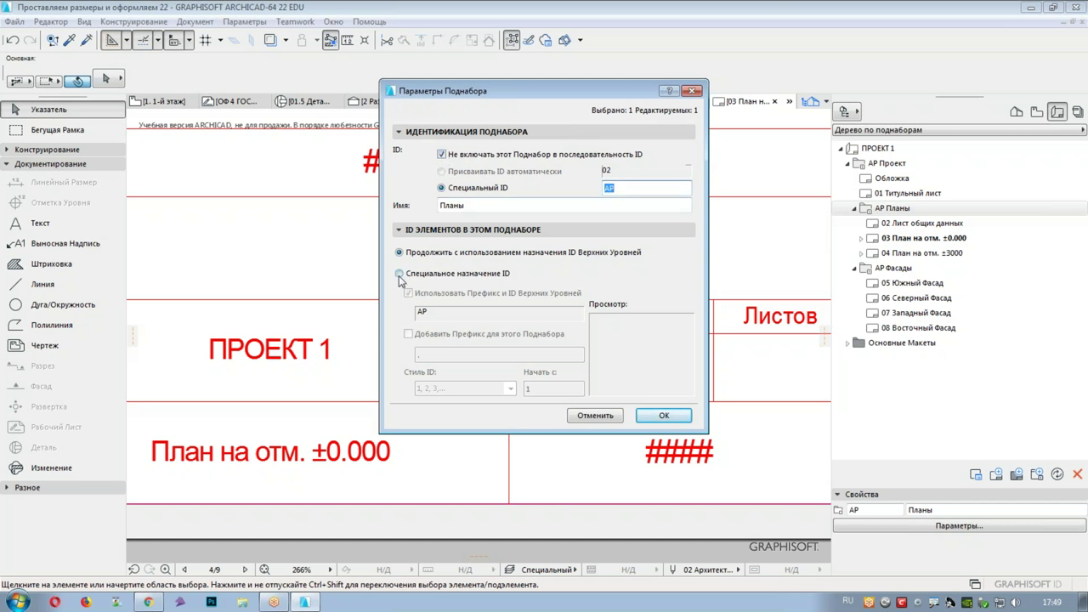
- Enable special ID assignment for the subset's items and try the ID styles A, B, C, then 1, 2, 3 and 001, 002, 003
click(399, 274)
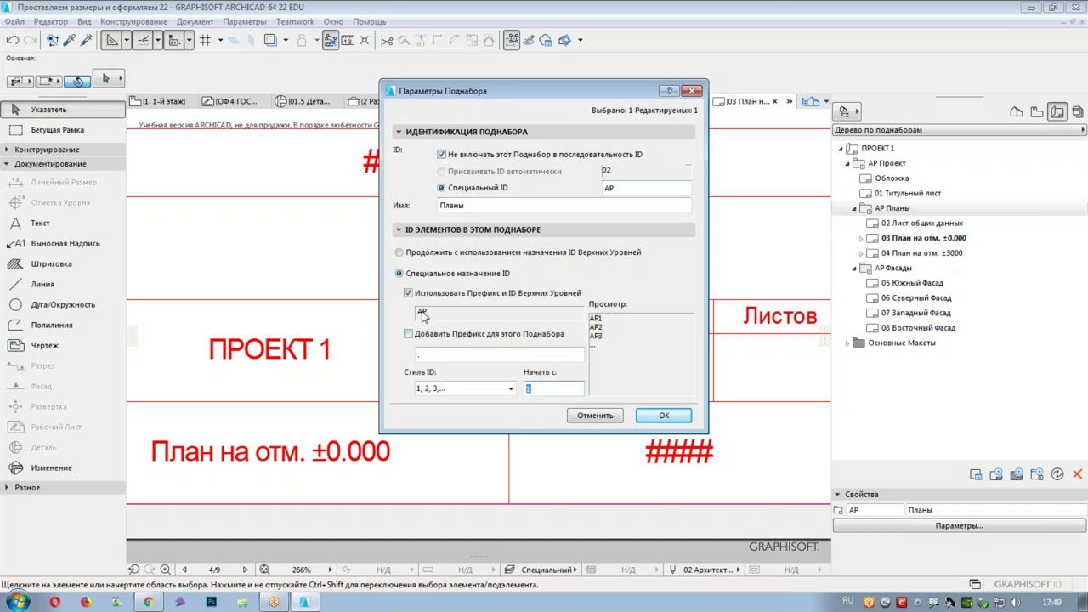
click(453, 389)
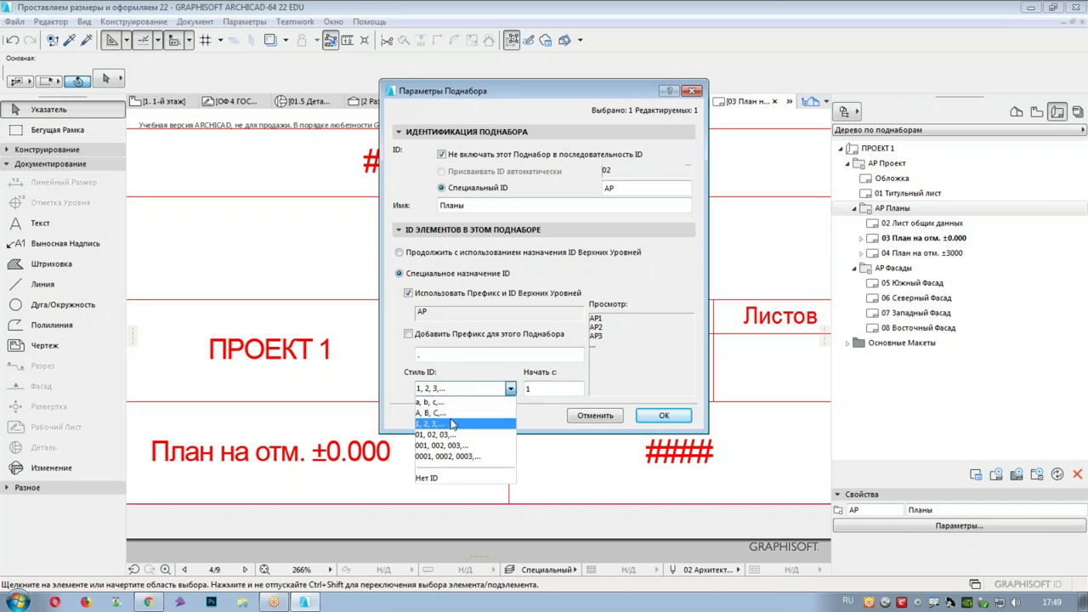
click(450, 414)
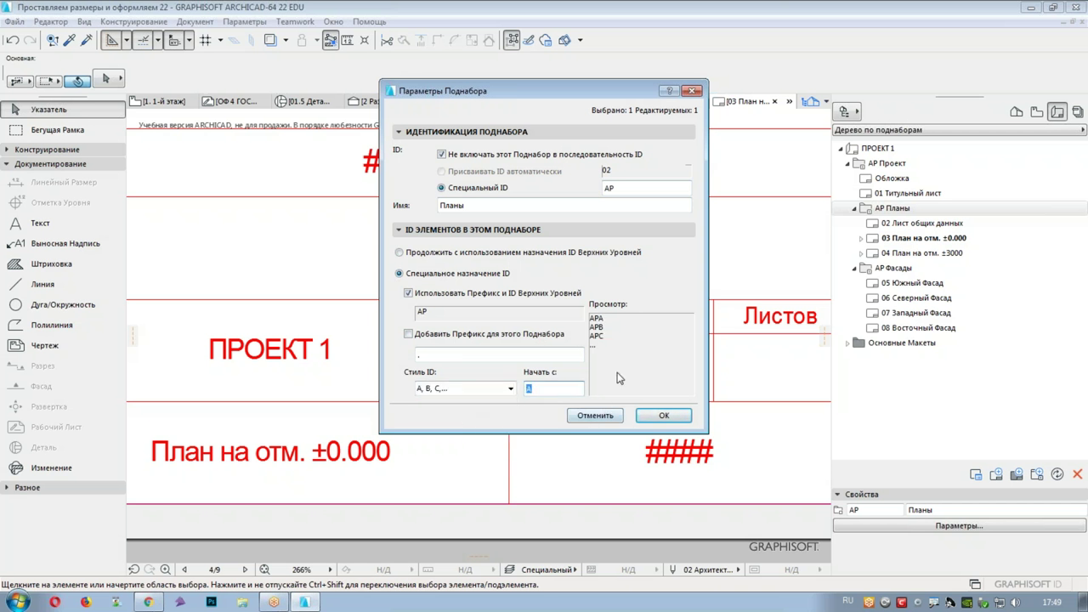
click(490, 390)
click(439, 425)
click(476, 388)
click(441, 445)
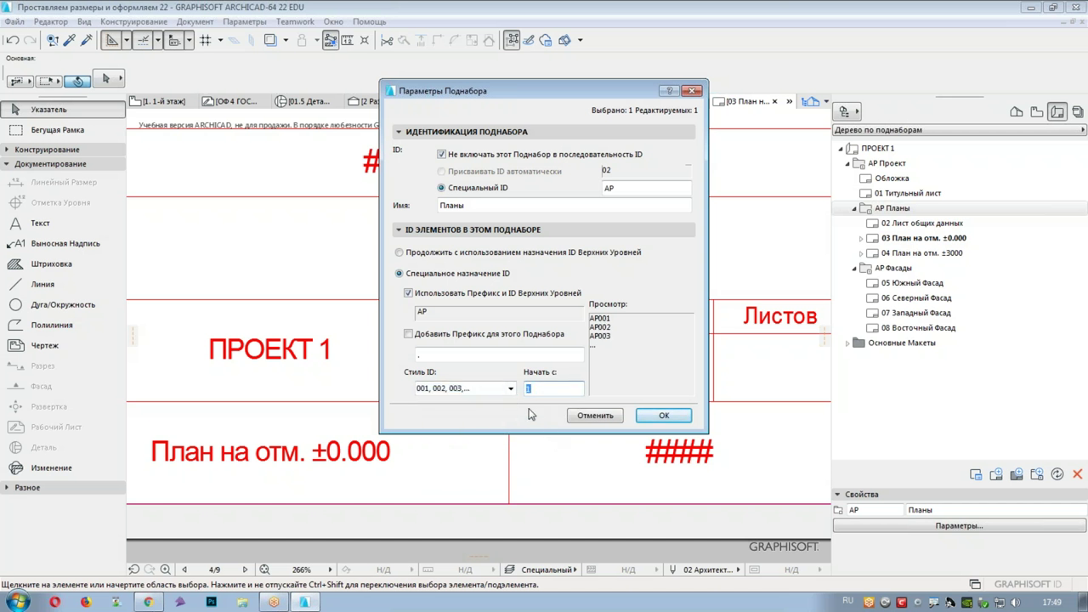
- Set the subset's ID style to 01, 02, 03, apply the settings and view the layout
click(456, 388)
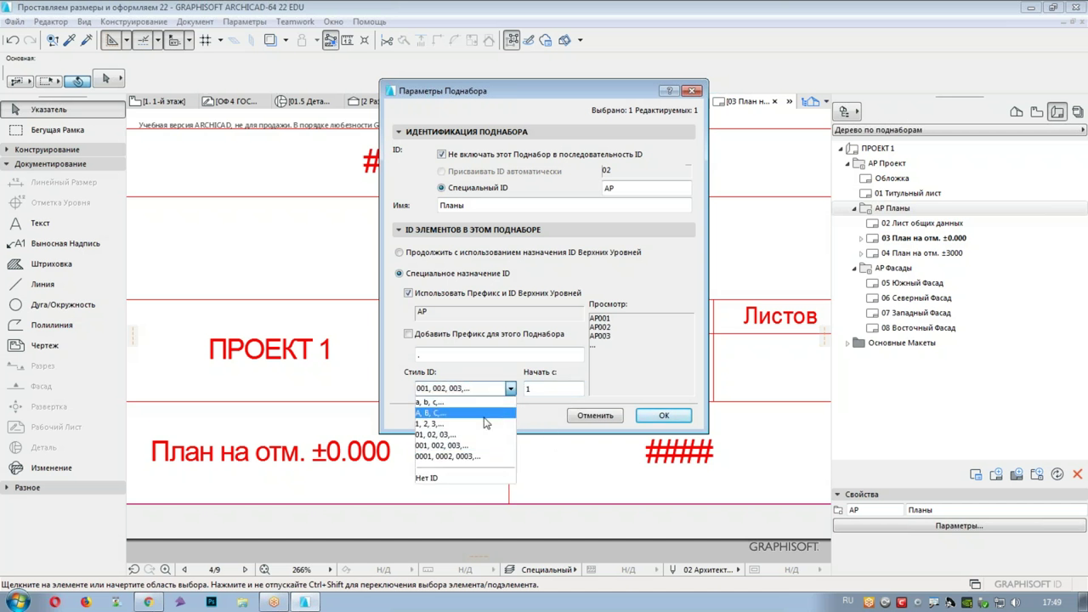
click(442, 435)
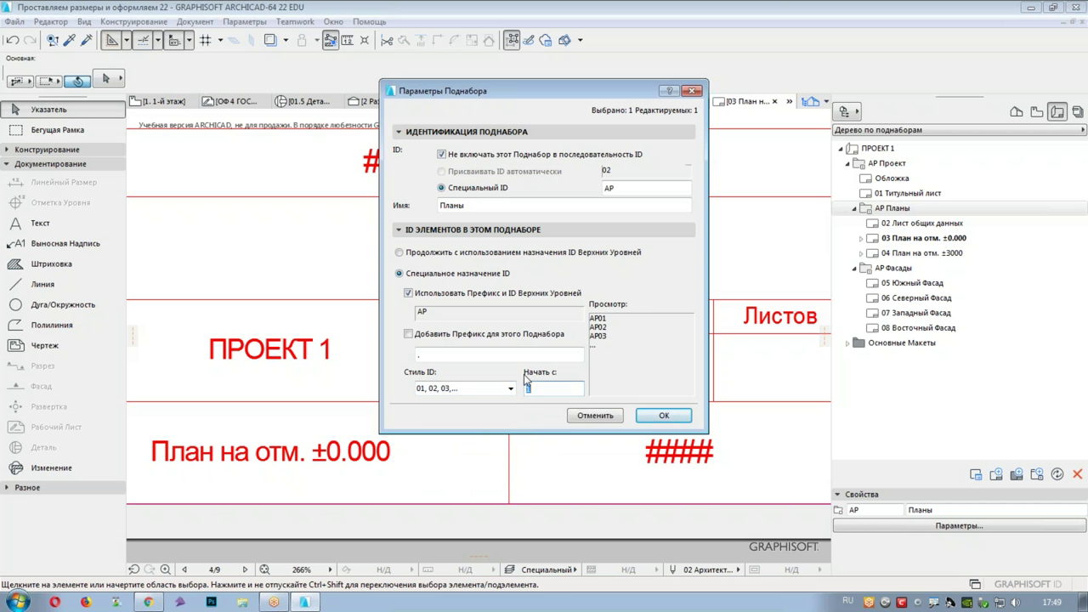
click(680, 418)
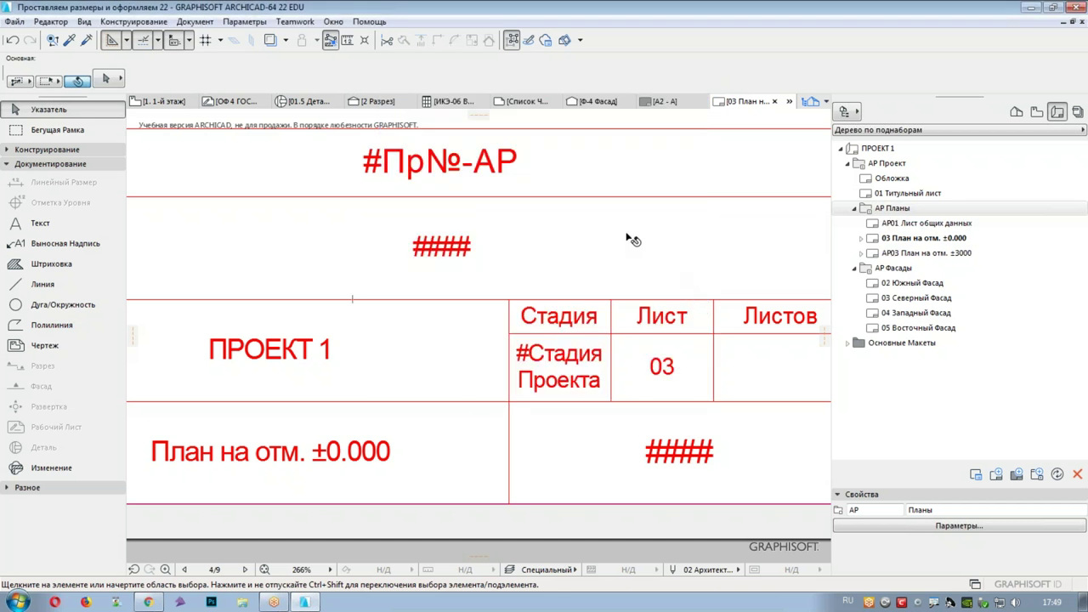
scroll(552, 353, down, 8)
middle_drag(535, 351, 637, 491)
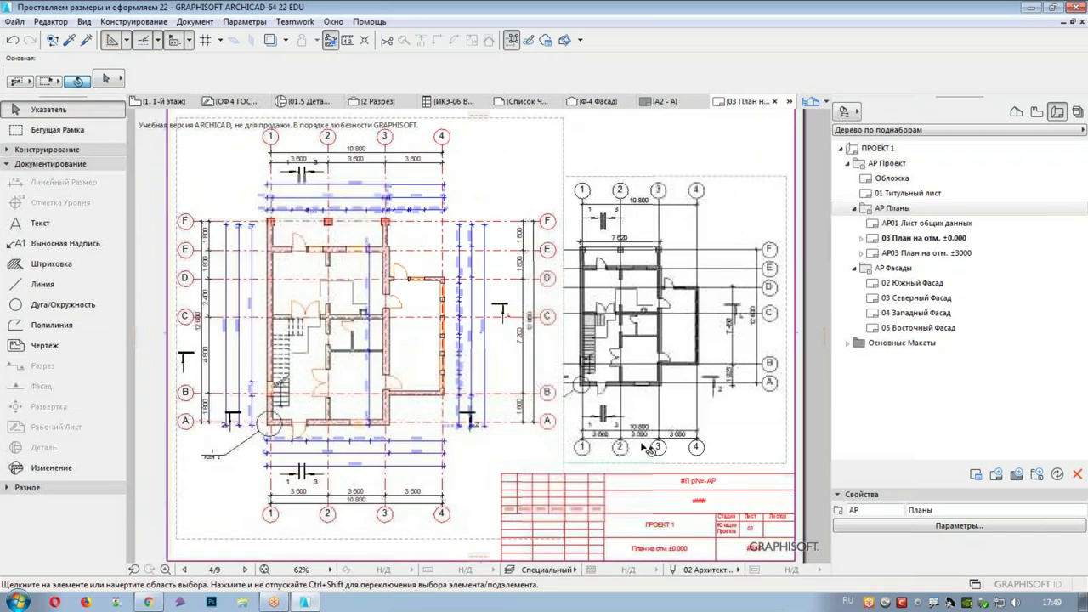
- Look over the layout 03 План на отм. ±0.000 and open the layout АР01 Лист общих данных
click(874, 241)
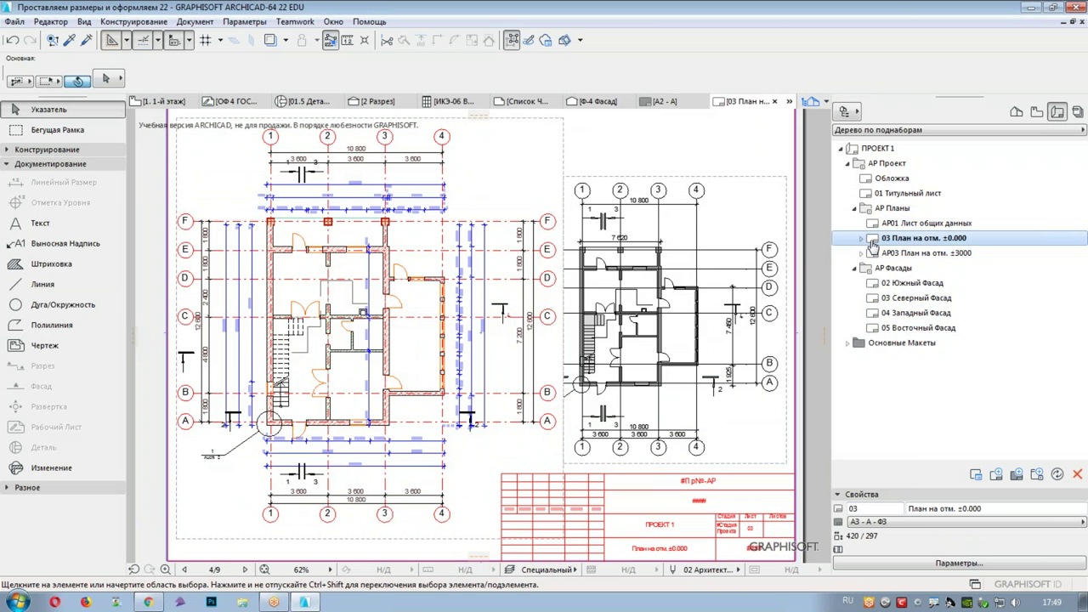
scroll(651, 298, down, 2)
middle_drag(639, 297, 615, 269)
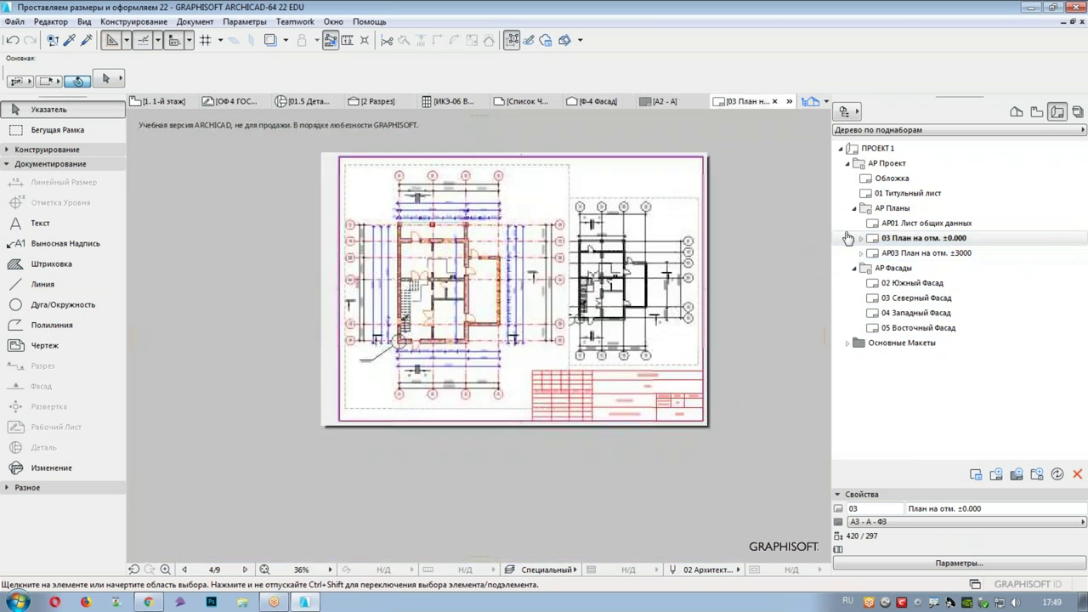
double_click(869, 225)
scroll(544, 280, up, 3)
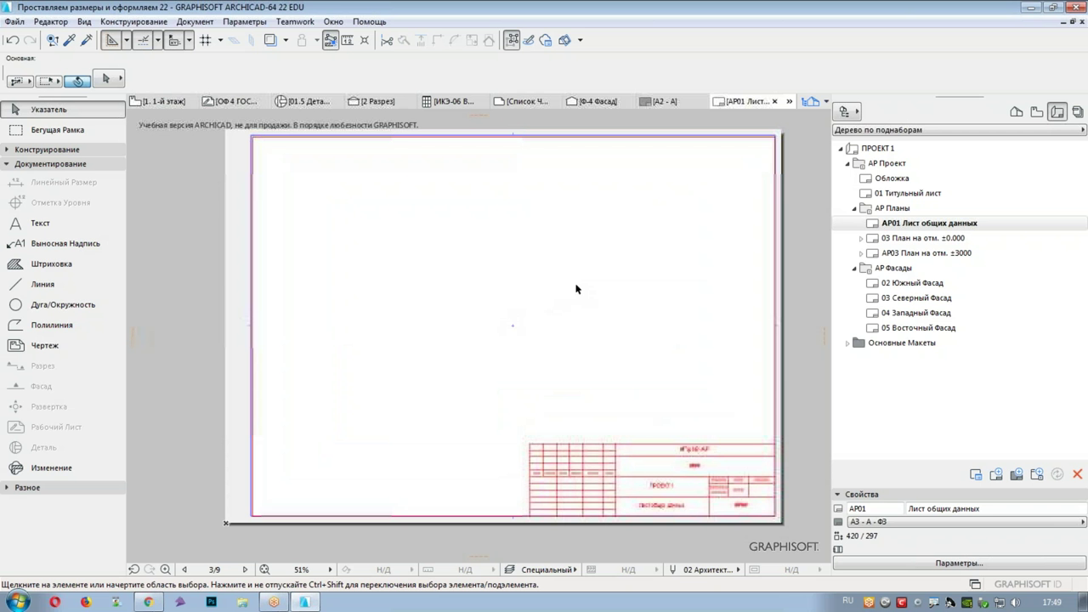
- Open the sheet index Индекс Листов from the project indexes in the project map
click(1016, 113)
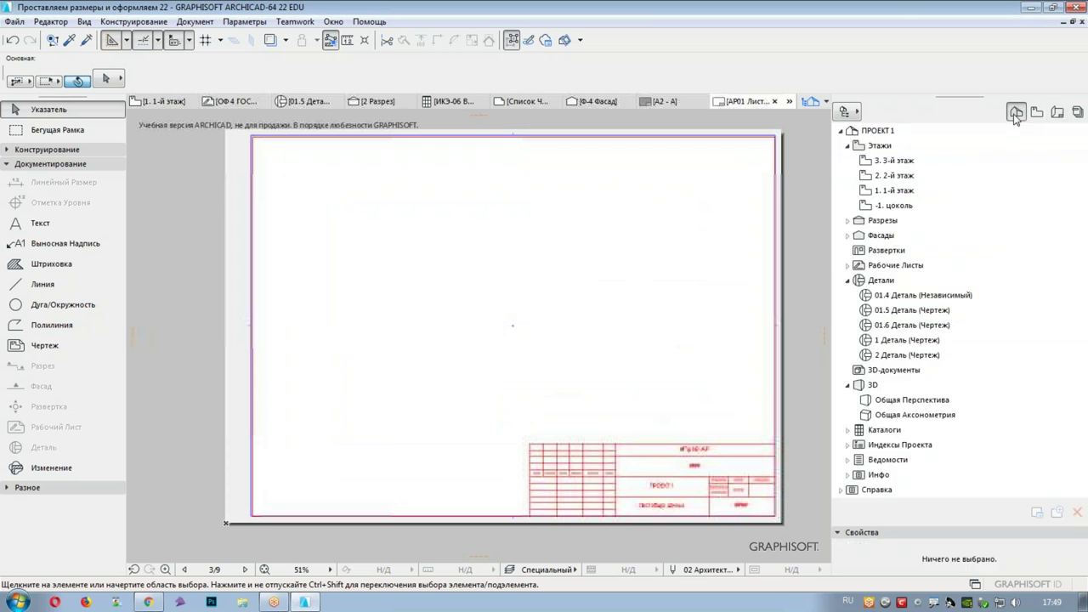
click(846, 280)
click(842, 311)
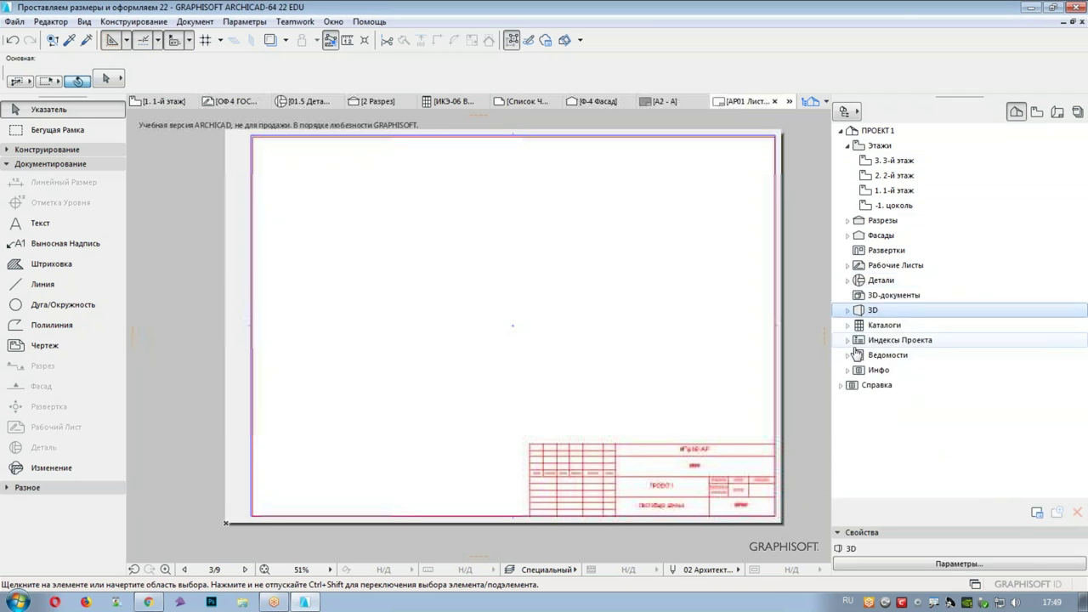
click(850, 340)
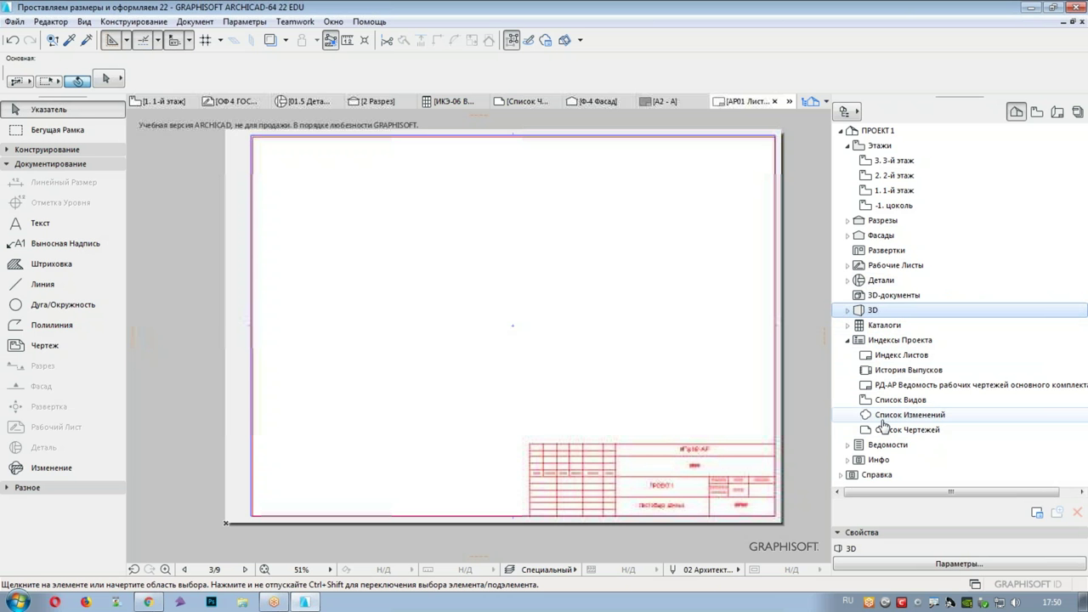
double_click(868, 357)
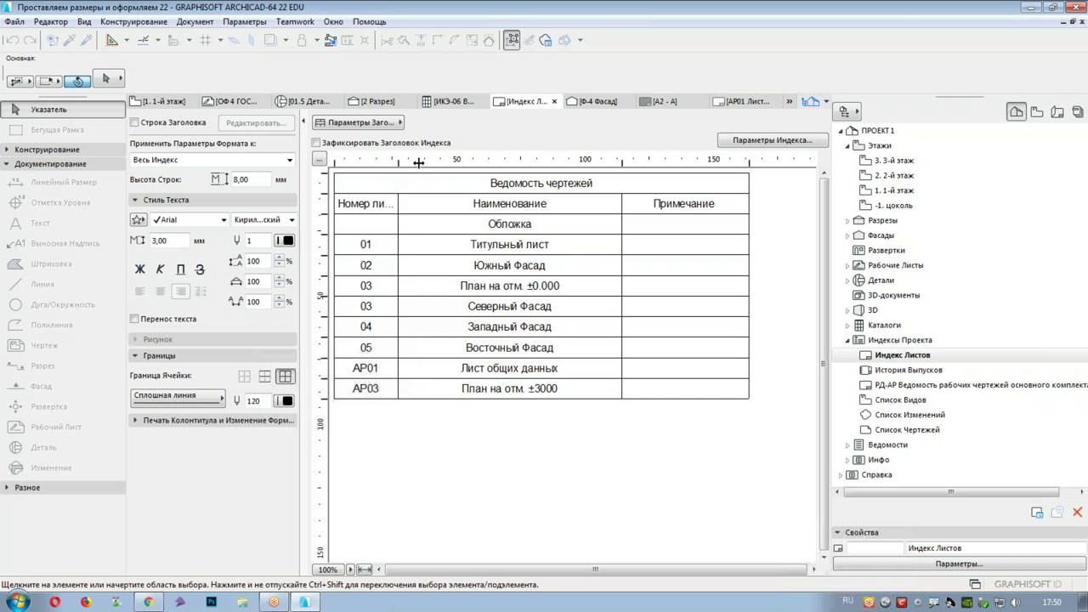
- Widen the Номер листа column of the index and enter ВПИ as the note for Обложка
drag(397, 161, 416, 162)
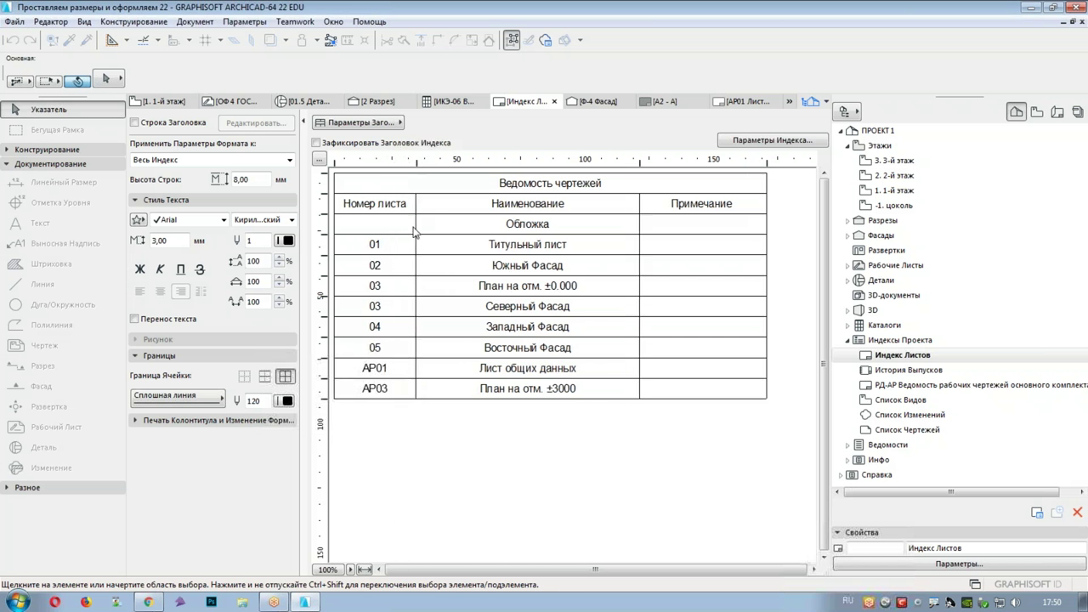
click(681, 223)
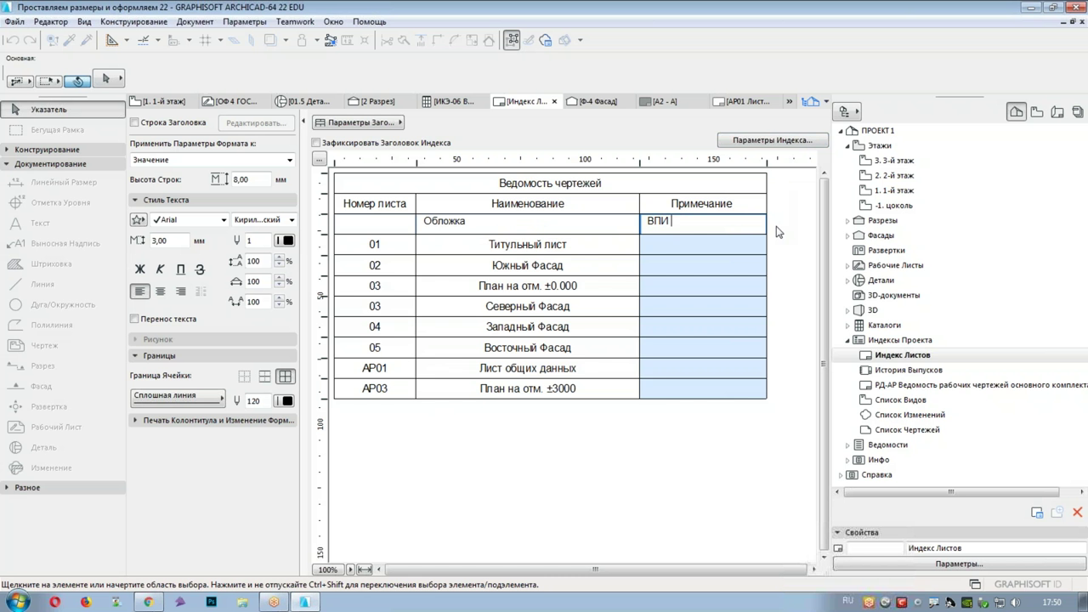
double_click(873, 357)
- Reopen the layout АР01 Лист общих данных and place the index Индекс Листов in the middle of the sheet
click(848, 340)
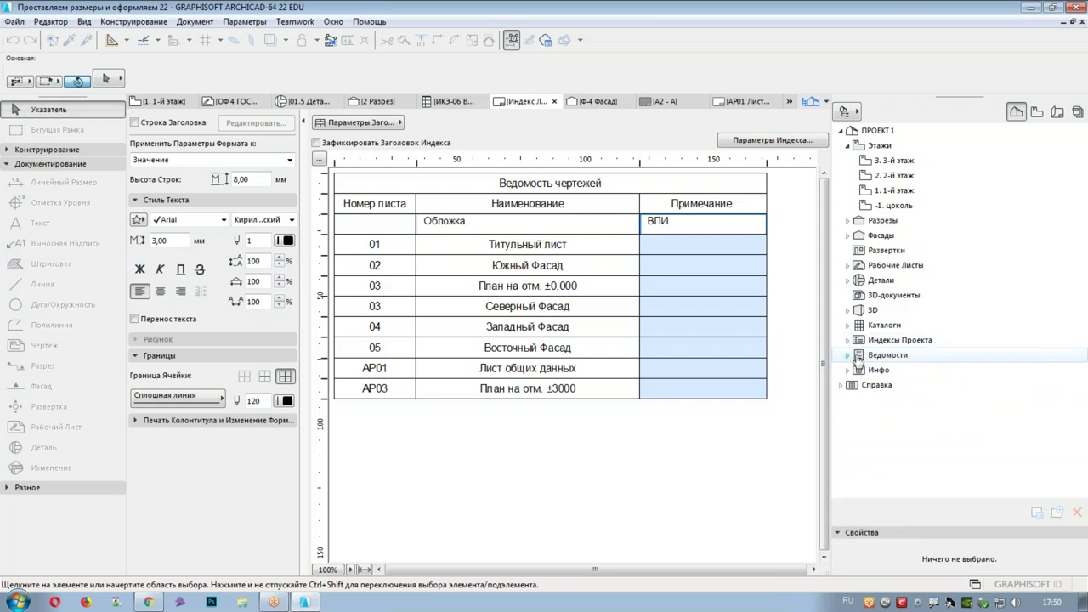
click(1054, 113)
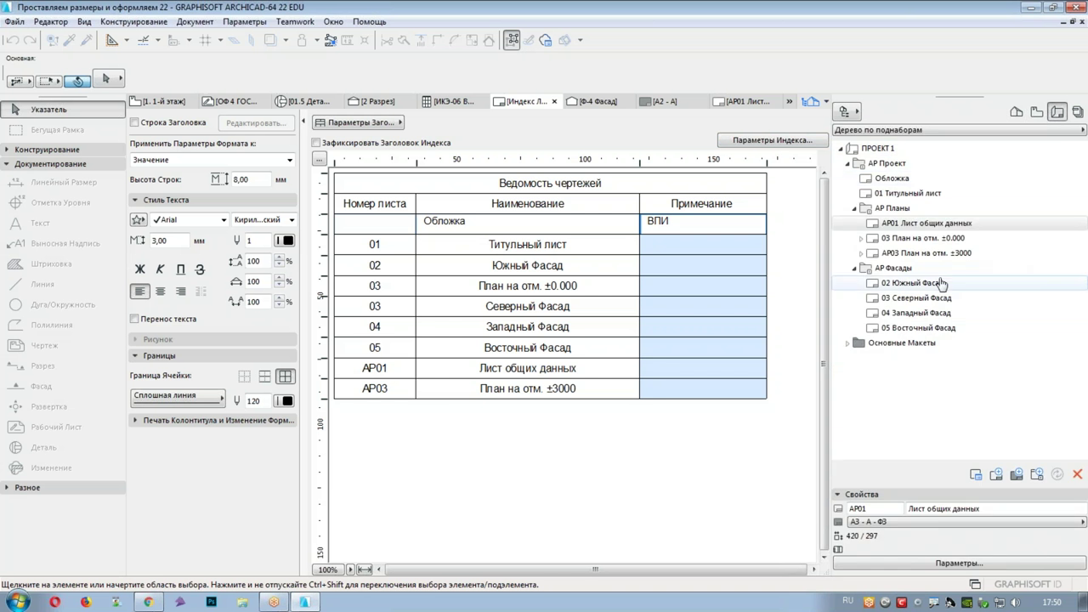
double_click(876, 223)
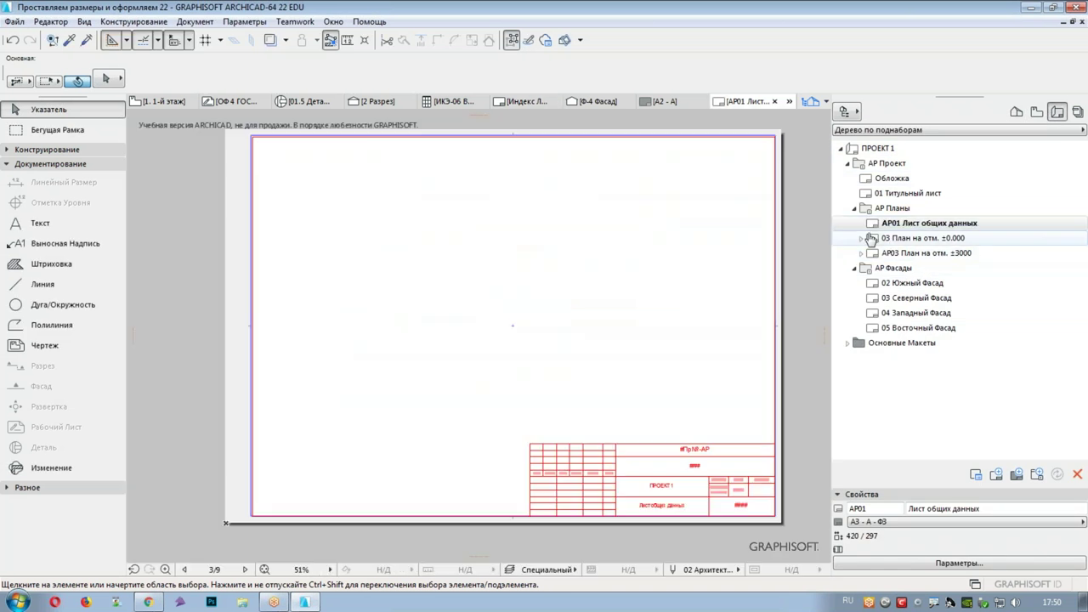
click(1017, 113)
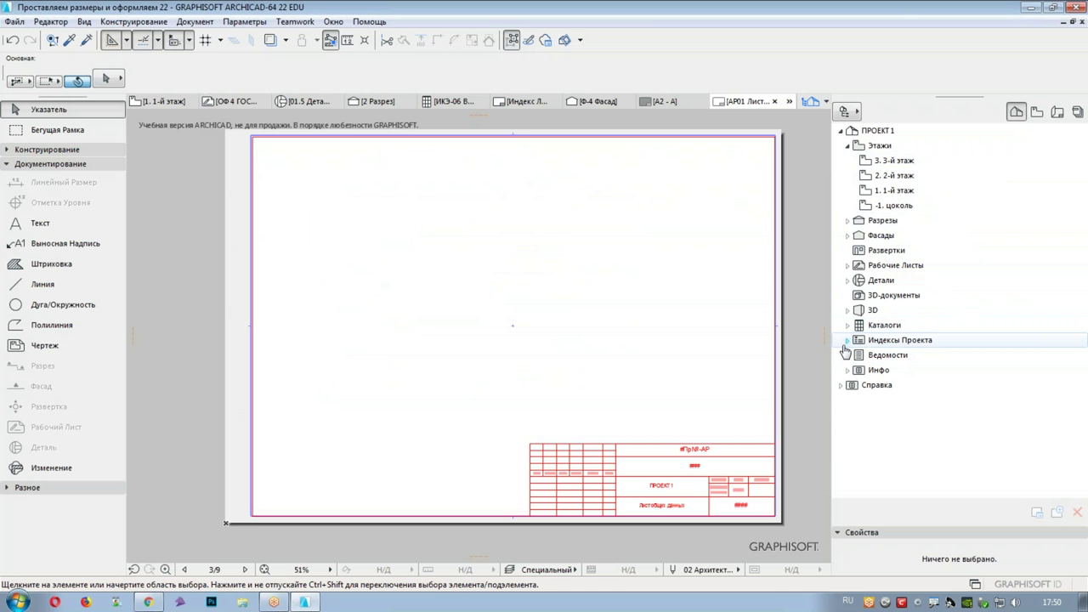
click(847, 340)
drag(871, 364, 528, 331)
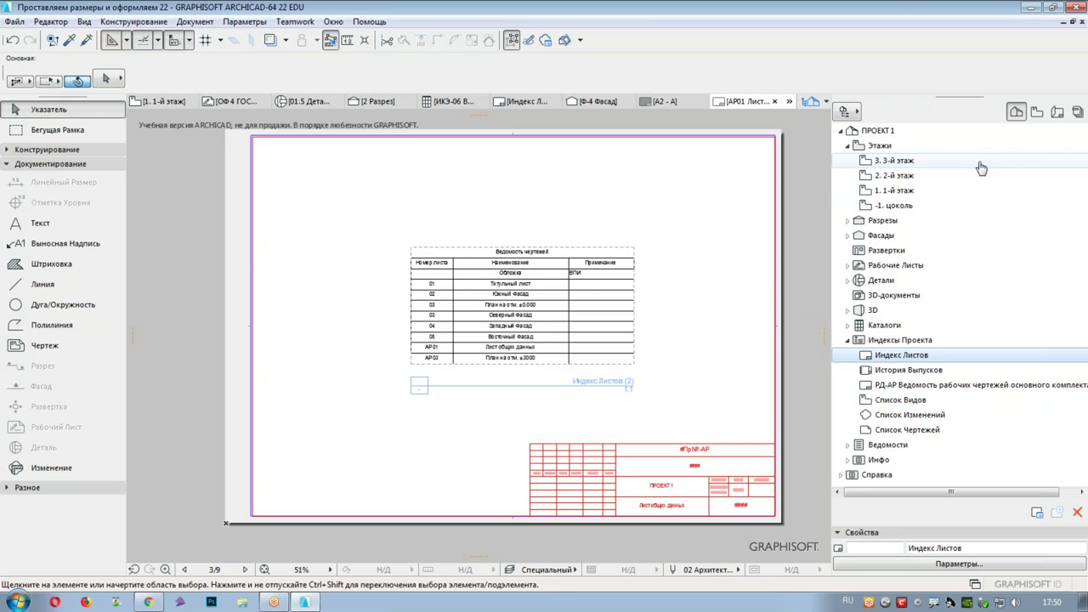
- Create a new layout named ПЛАН КРОВЛИ in the subset АР Планы and check its title block
click(1058, 112)
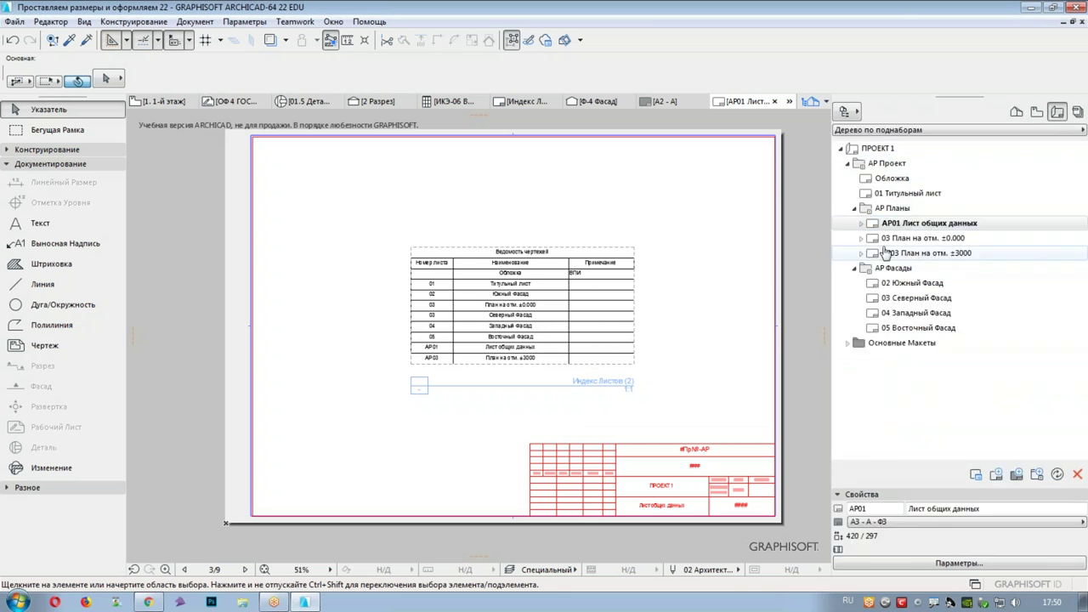
click(870, 210)
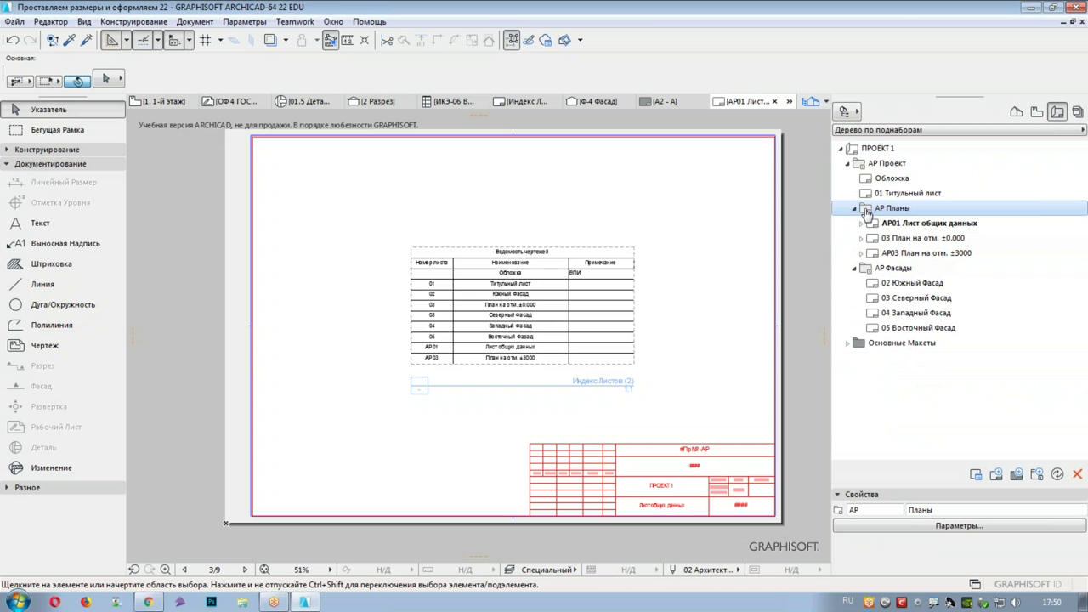
right_click(867, 212)
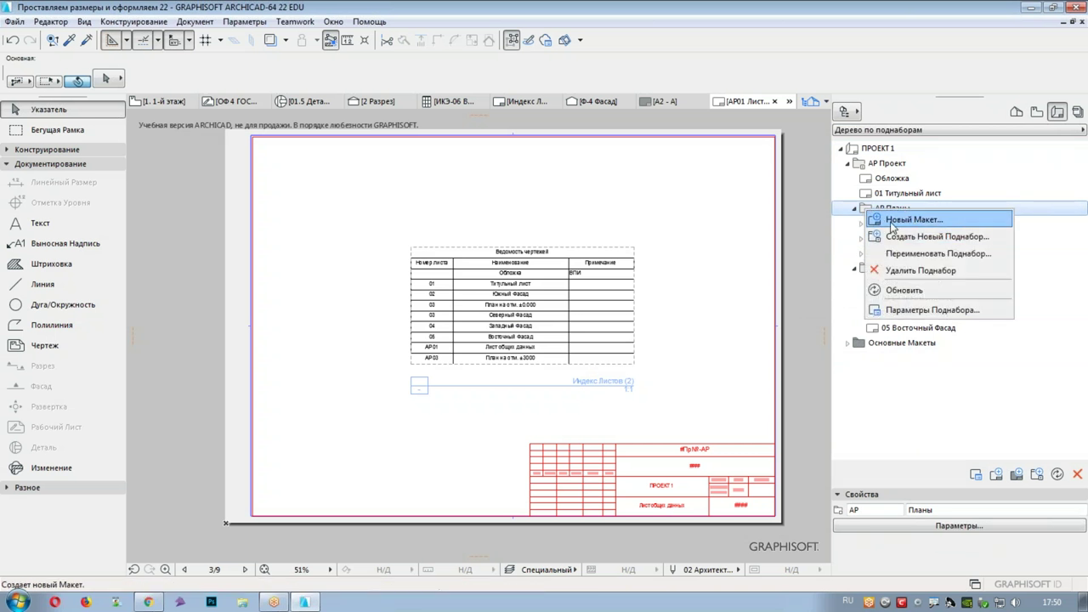
click(892, 217)
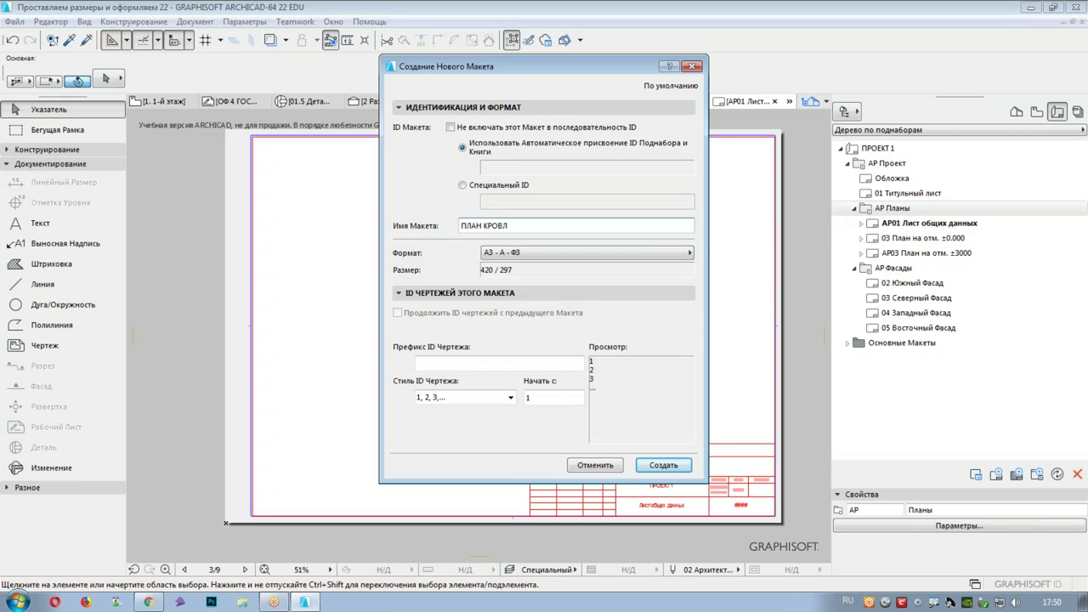
click(663, 465)
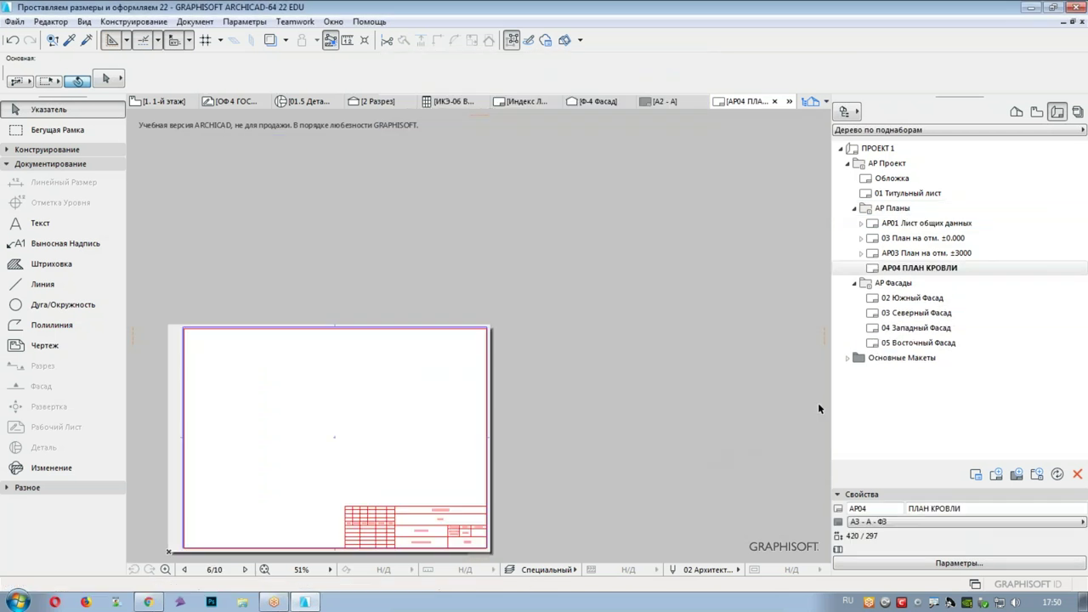
scroll(540, 384, up, 6)
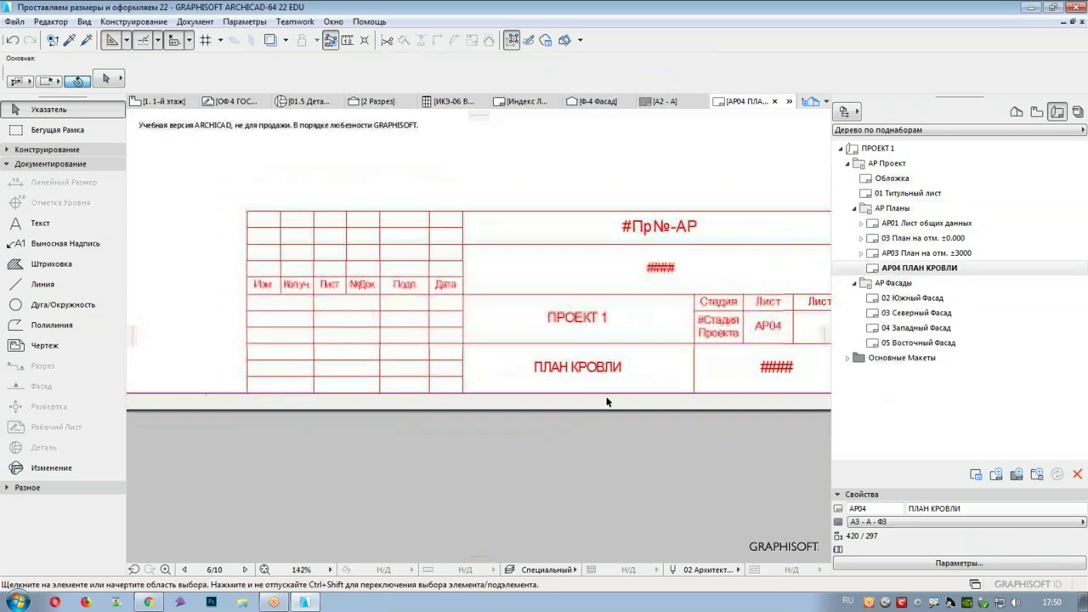
scroll(583, 275, up, 1)
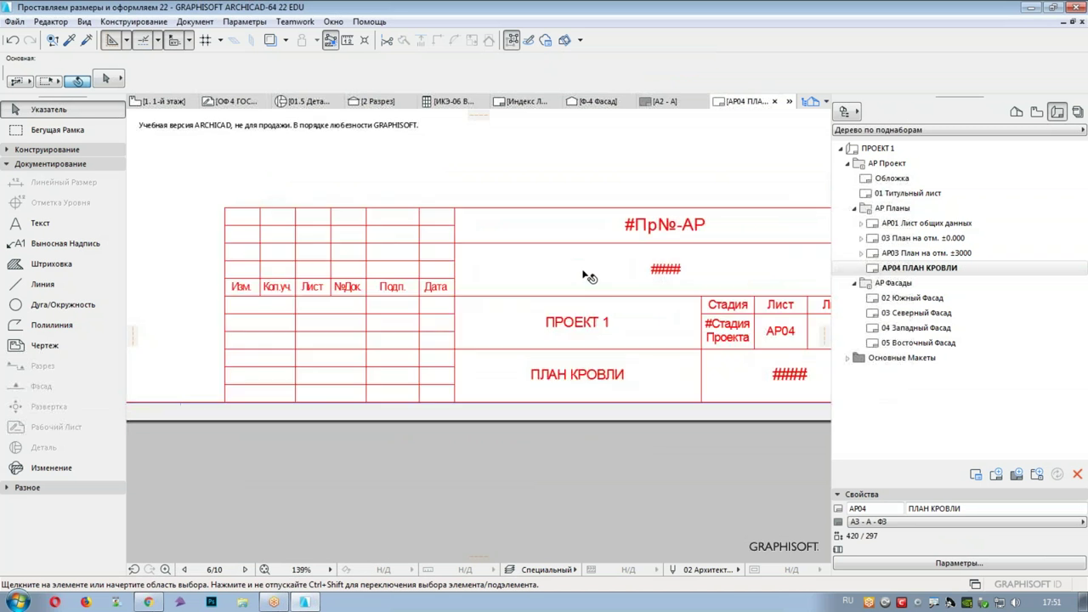
scroll(653, 322, down, 2)
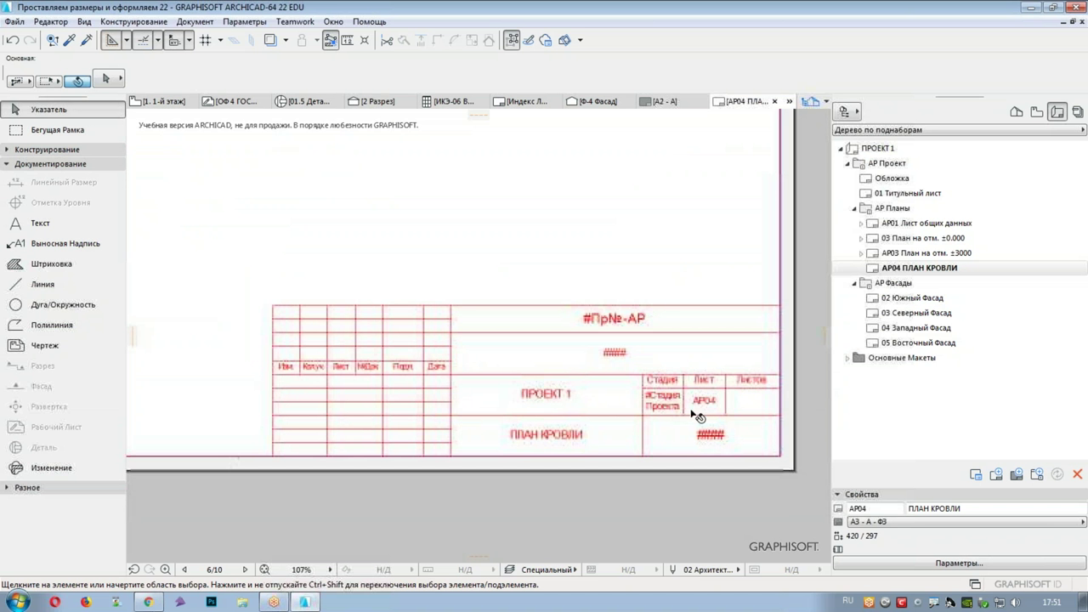
click(890, 252)
click(892, 268)
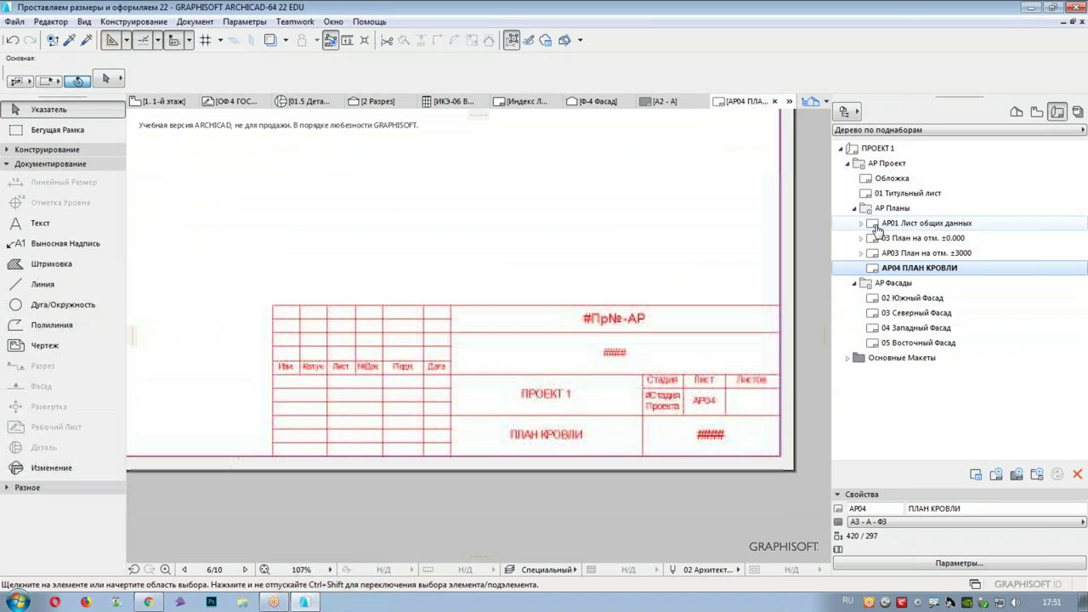
- On the layout АР01 Лист общих данных, stretch the lower frame edge of the placed sheet index downward and review its rows
double_click(878, 225)
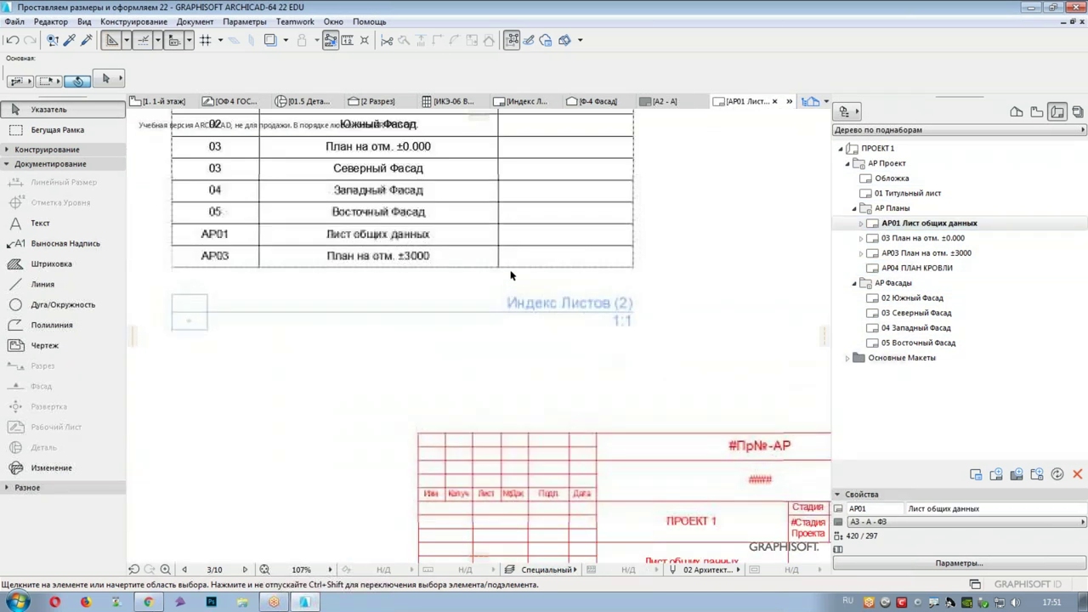
click(523, 271)
click(523, 269)
click(544, 368)
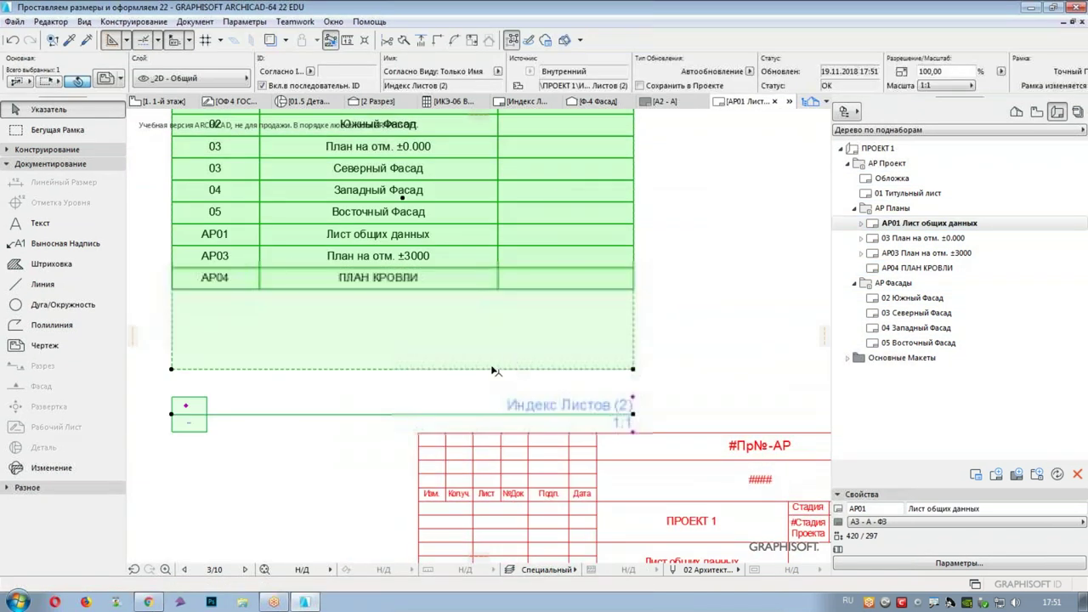
click(714, 338)
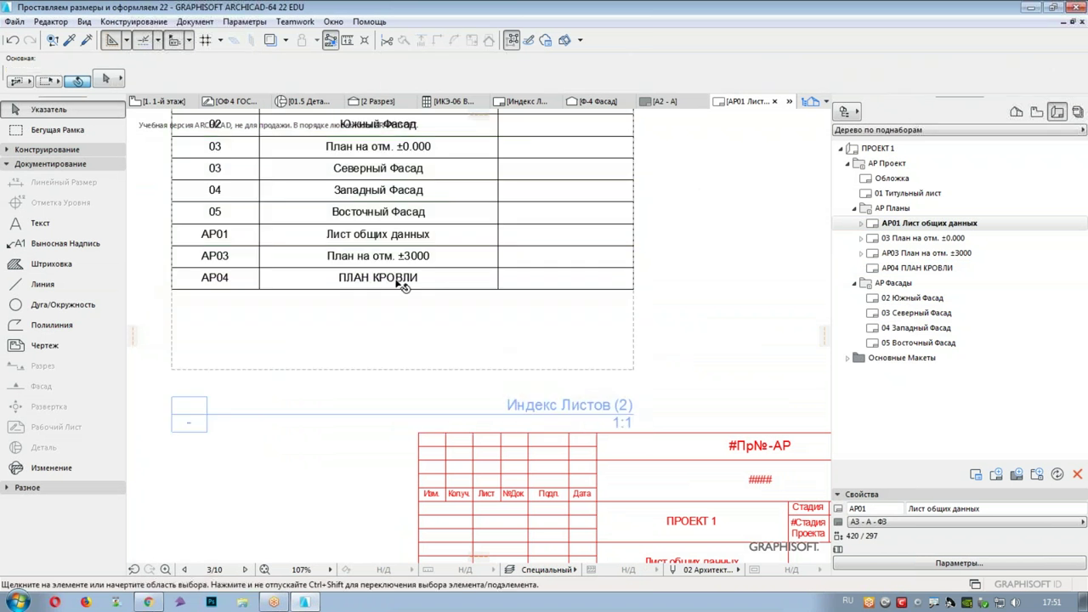
middle_drag(249, 338, 289, 421)
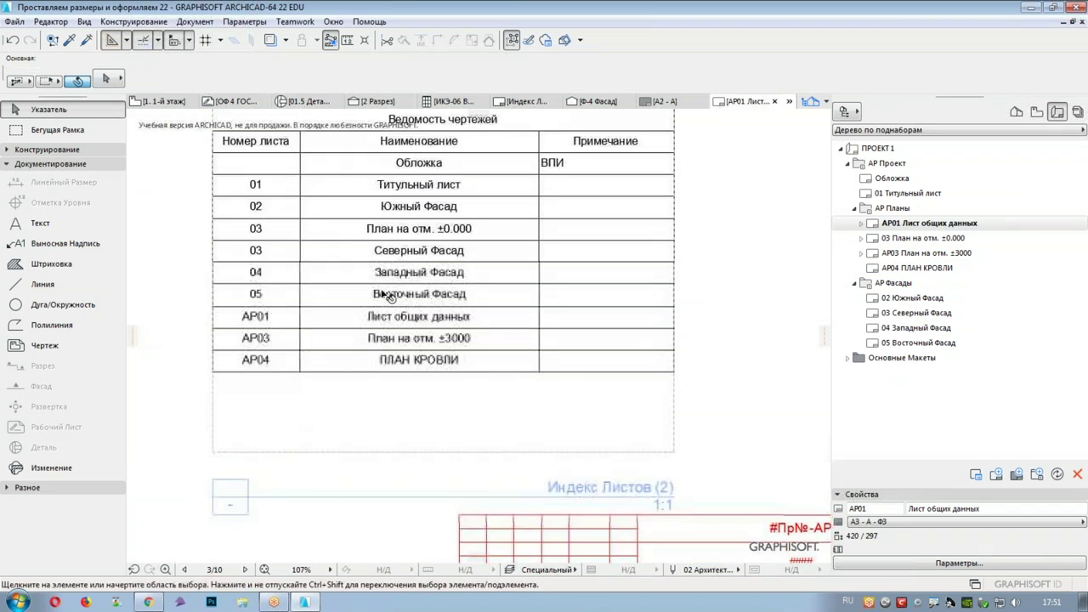
scroll(698, 314, up, 2)
scroll(699, 313, down, 3)
middle_drag(623, 399, 573, 487)
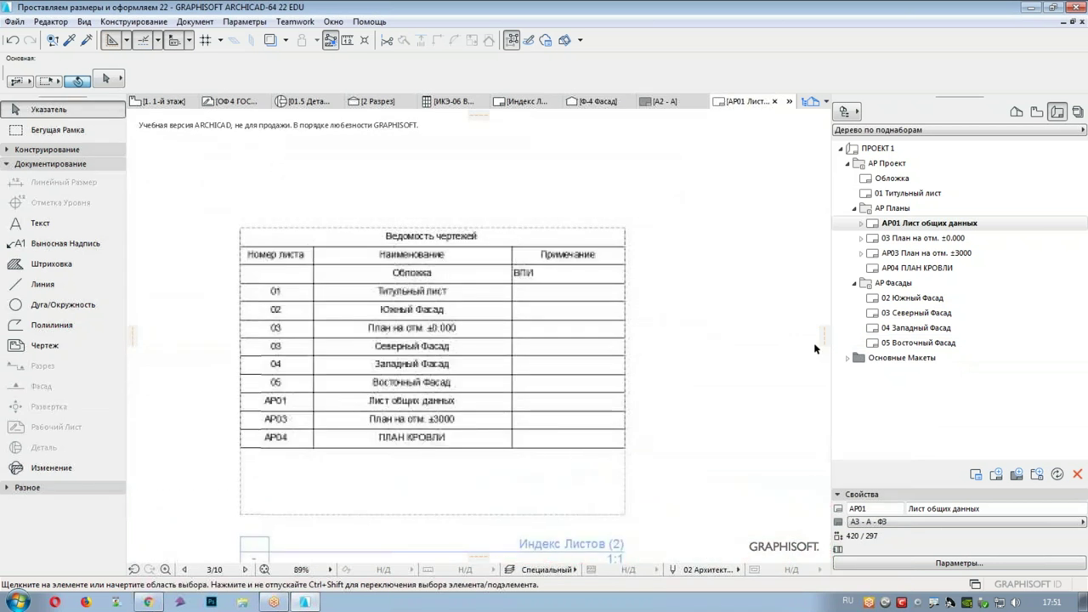
- Switch to the 1-й этаж floor plan and open the default settings of the Object tool
click(7, 163)
click(7, 151)
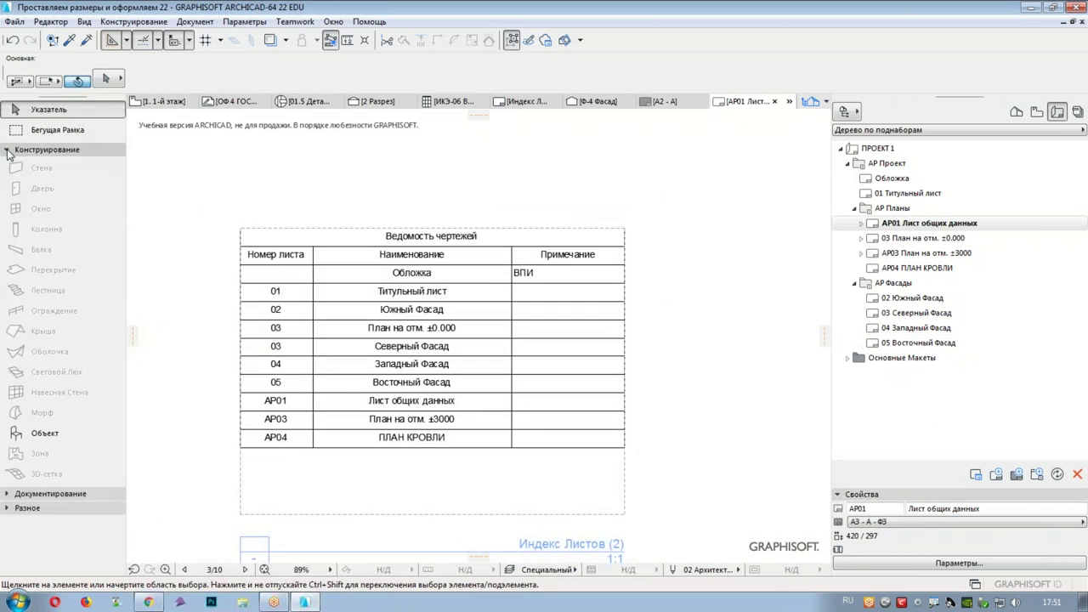
click(163, 101)
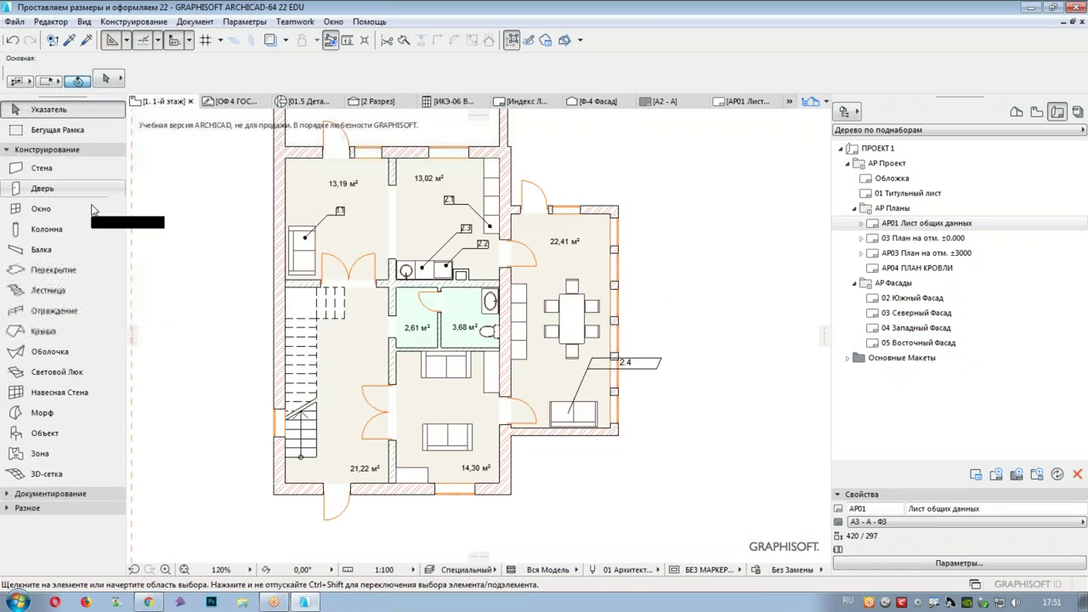
double_click(77, 435)
- Browse the linked Библиотека ARCHICAD 22, expanding the folders 1. ОСНОВНАЯ БИБЛИОТЕКА 22 and 4. БИБЛИОТЕКА РАСШИРЕНИЙ 22
click(296, 115)
click(290, 100)
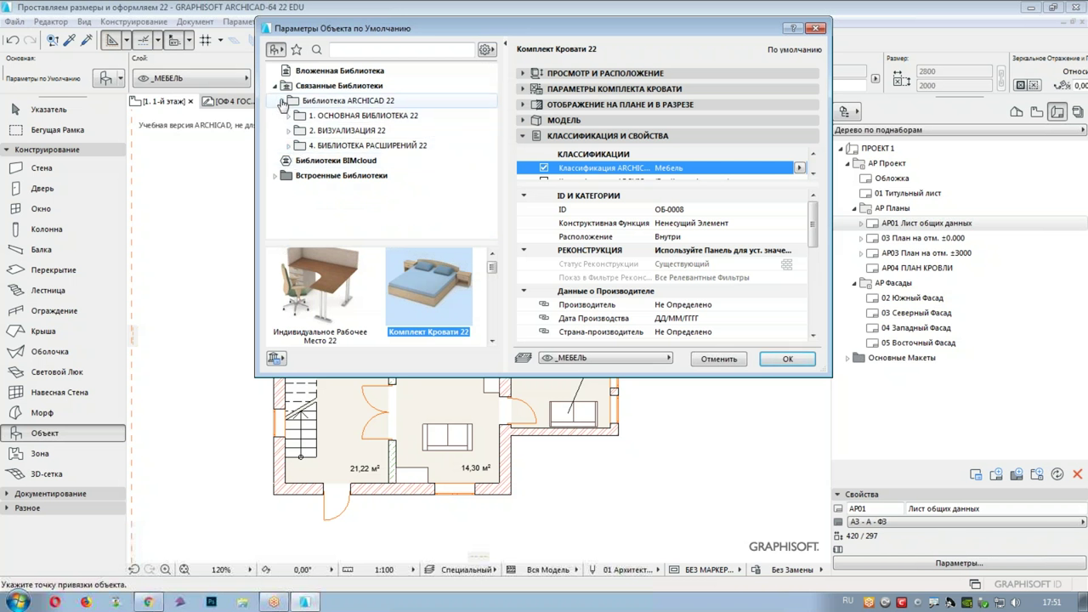
click(288, 115)
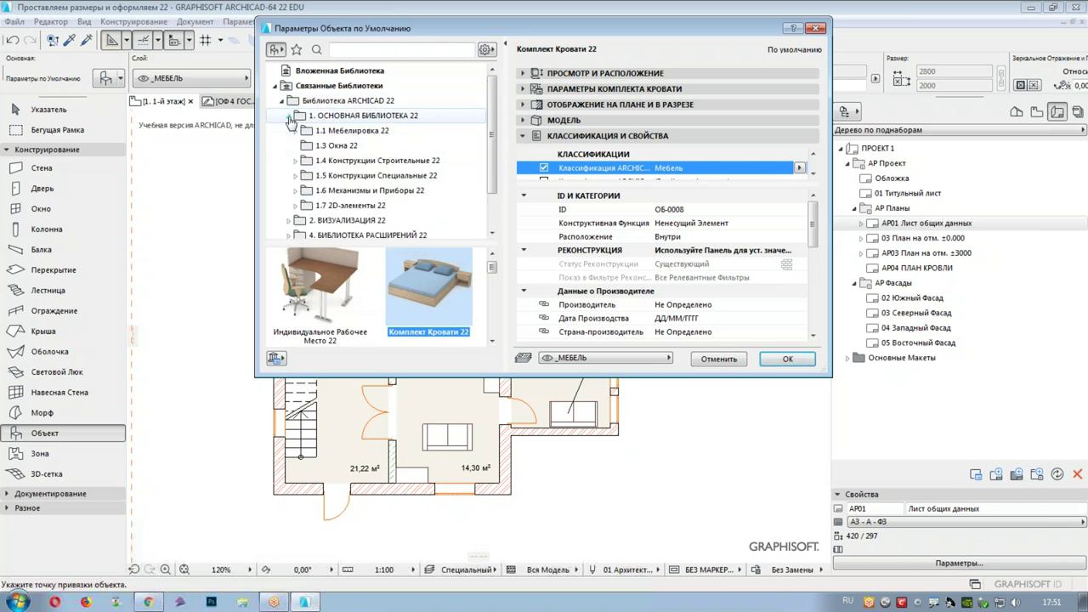
drag(492, 164, 490, 212)
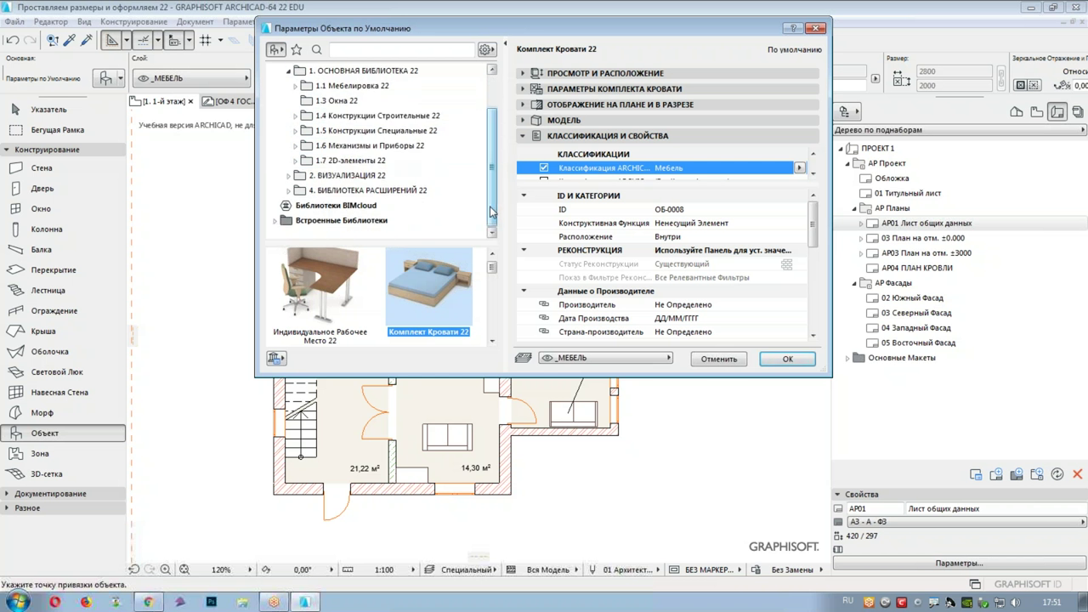
click(289, 189)
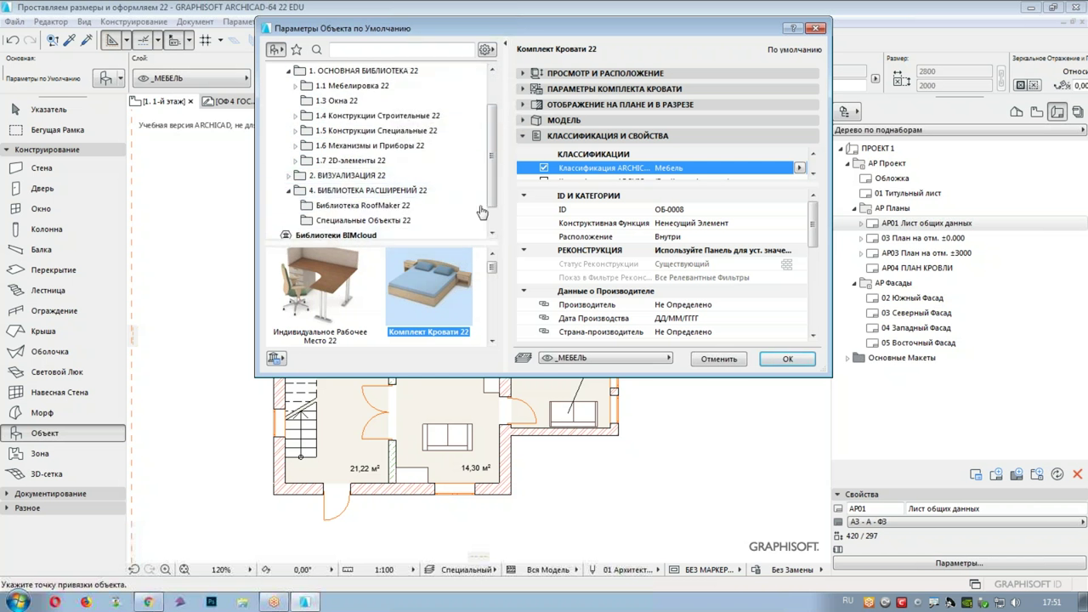
scroll(491, 191, down, 1)
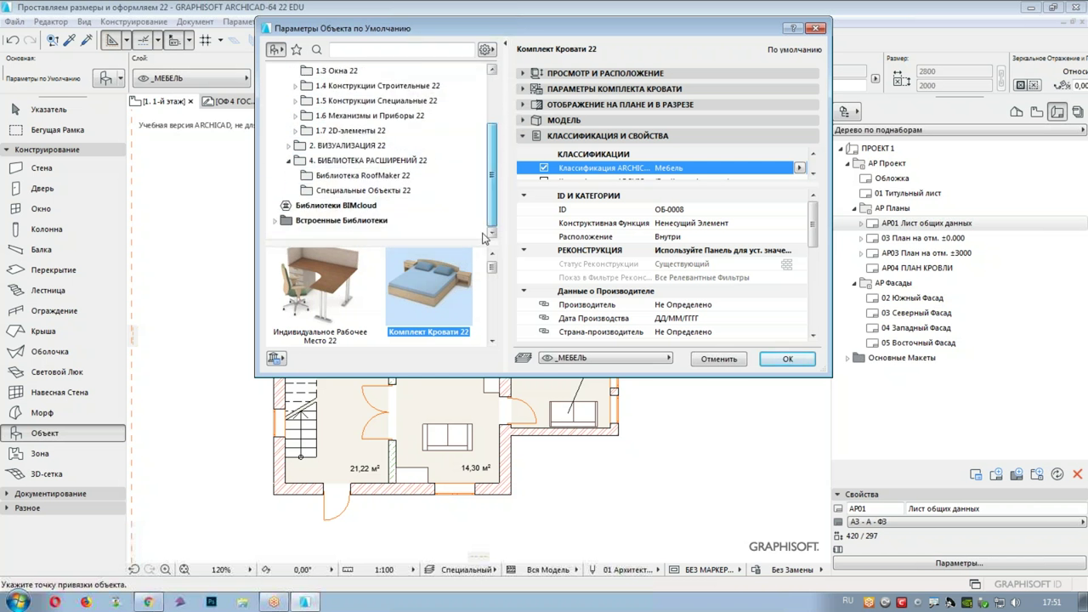
click(276, 222)
drag(490, 199, 490, 143)
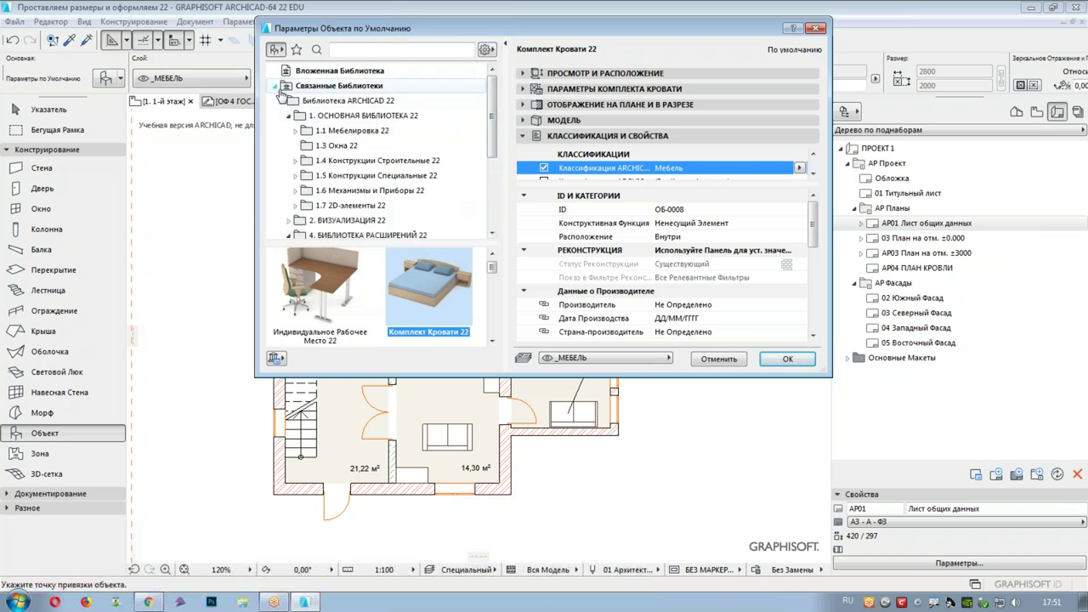
scroll(287, 102, down, 1)
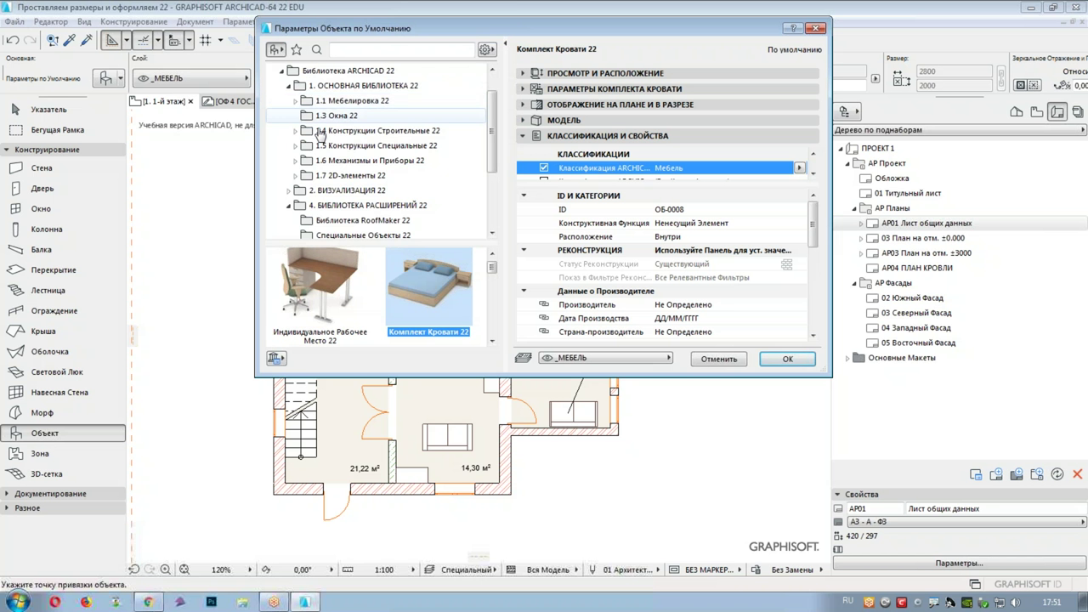
- Examine the 2D symbols in 1.7 2D-элементы 22, including plants and Электропроводка 22, and close the object settings without changes
click(296, 176)
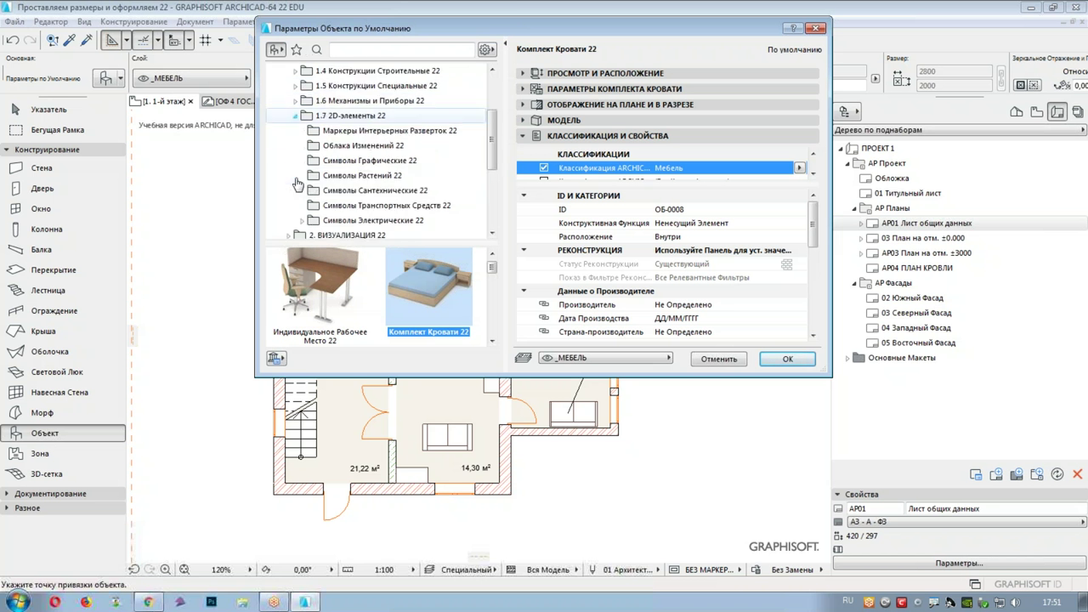
click(328, 132)
click(333, 220)
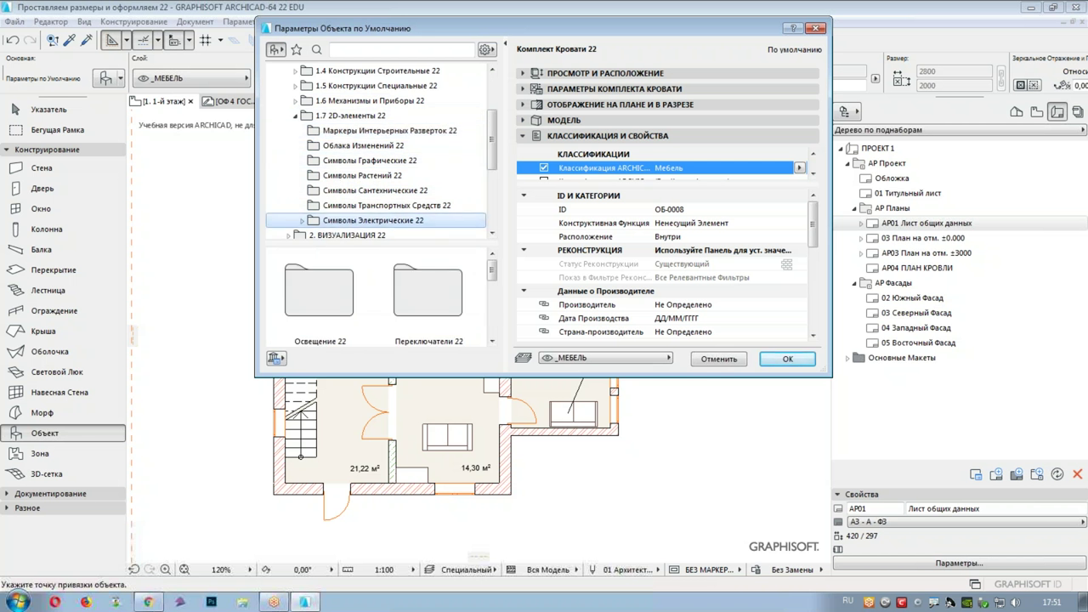
click(363, 176)
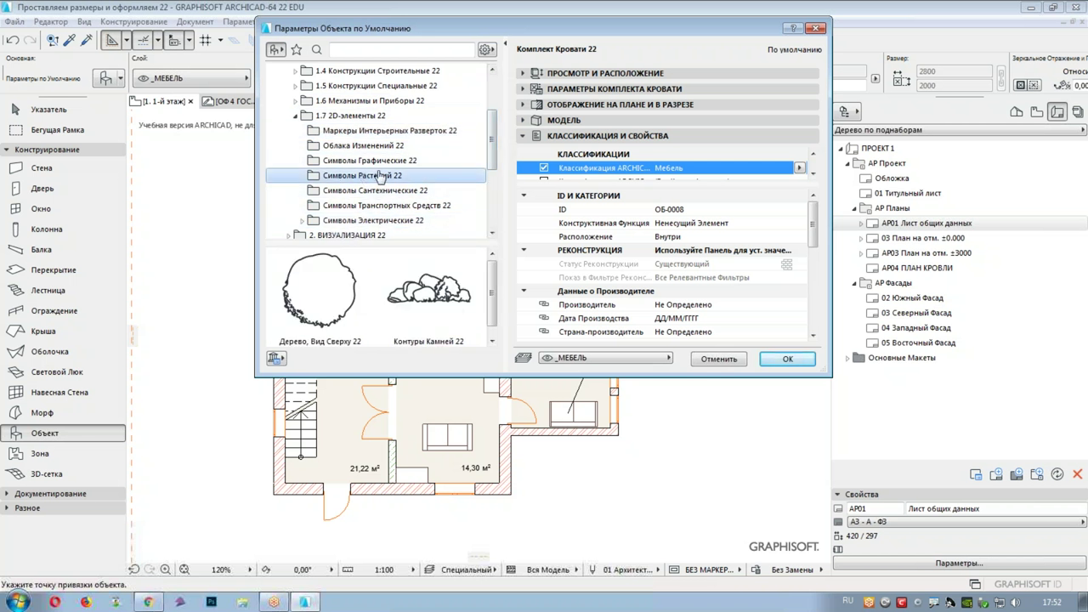
scroll(328, 166, down, 2)
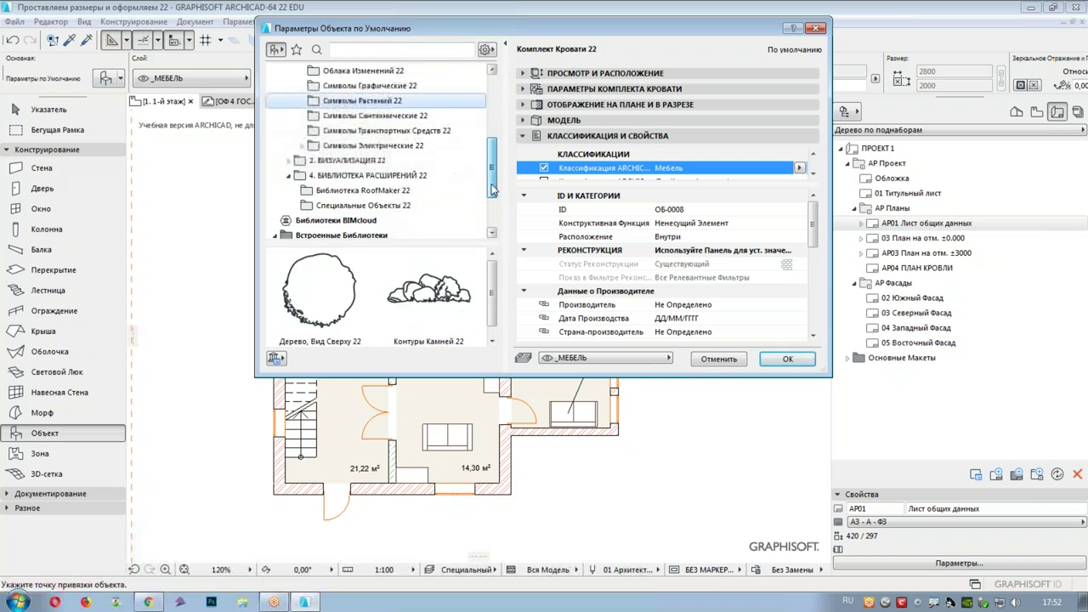
click(314, 147)
click(302, 145)
click(361, 204)
click(349, 220)
drag(492, 263, 498, 333)
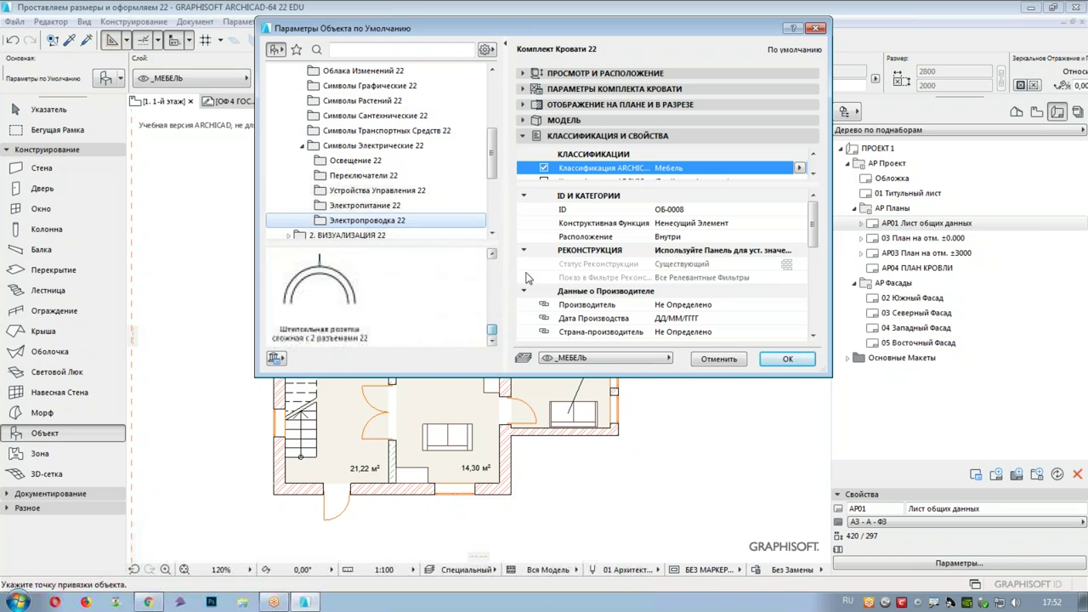
click(815, 29)
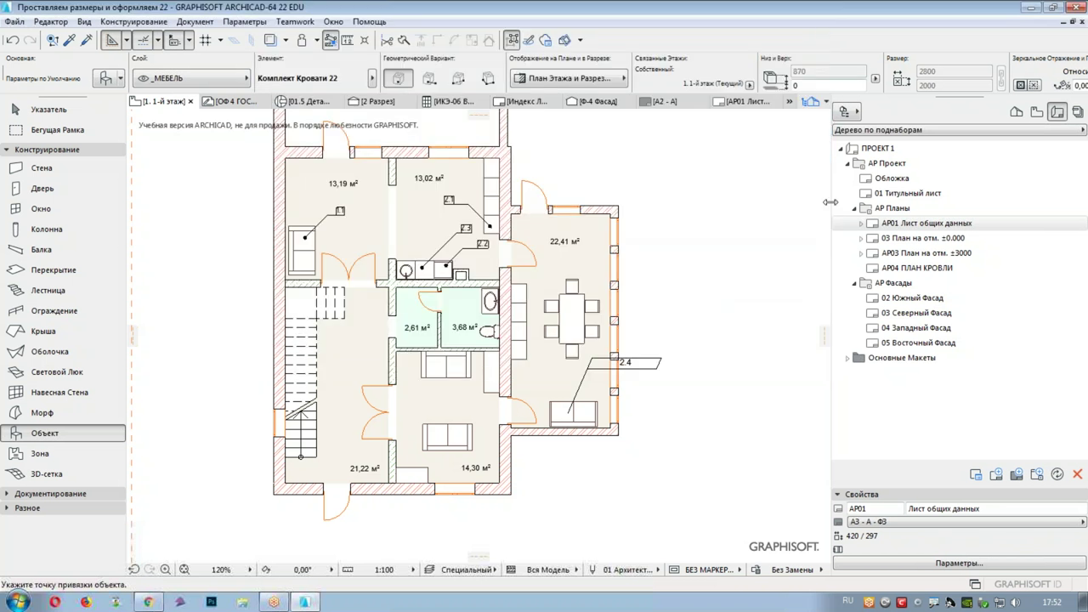
- Review the element schedules under Каталоги, Элементы in the project map
middle_drag(690, 311, 693, 345)
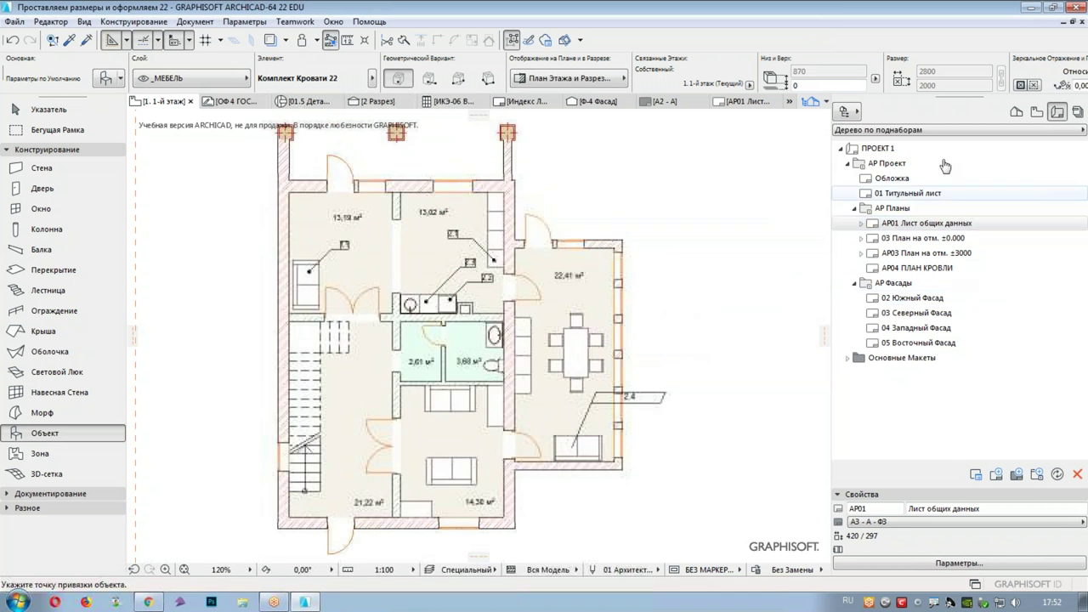
click(1018, 114)
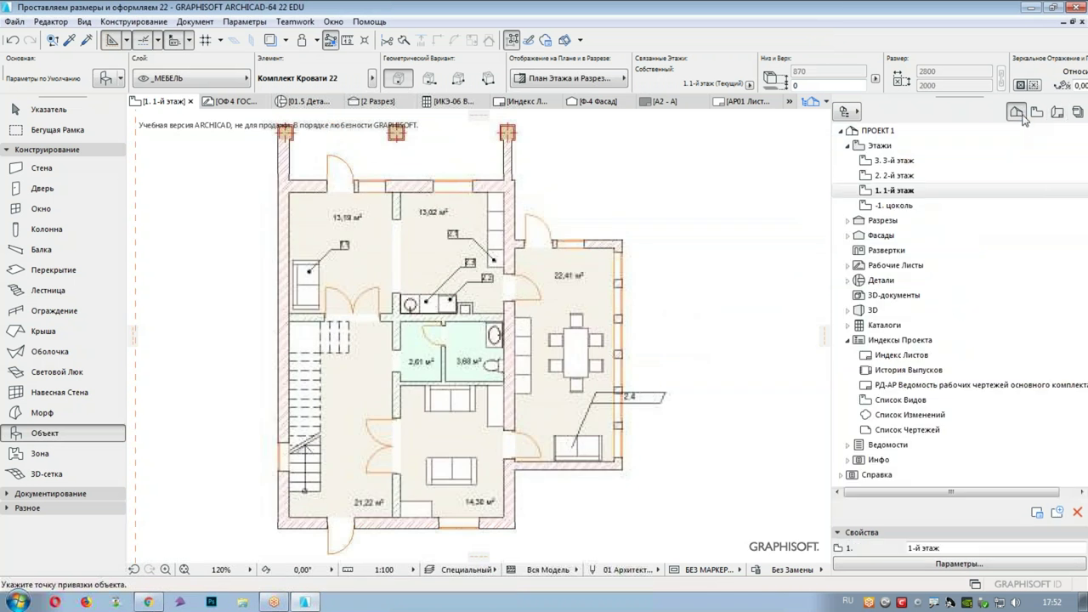
click(847, 340)
click(848, 325)
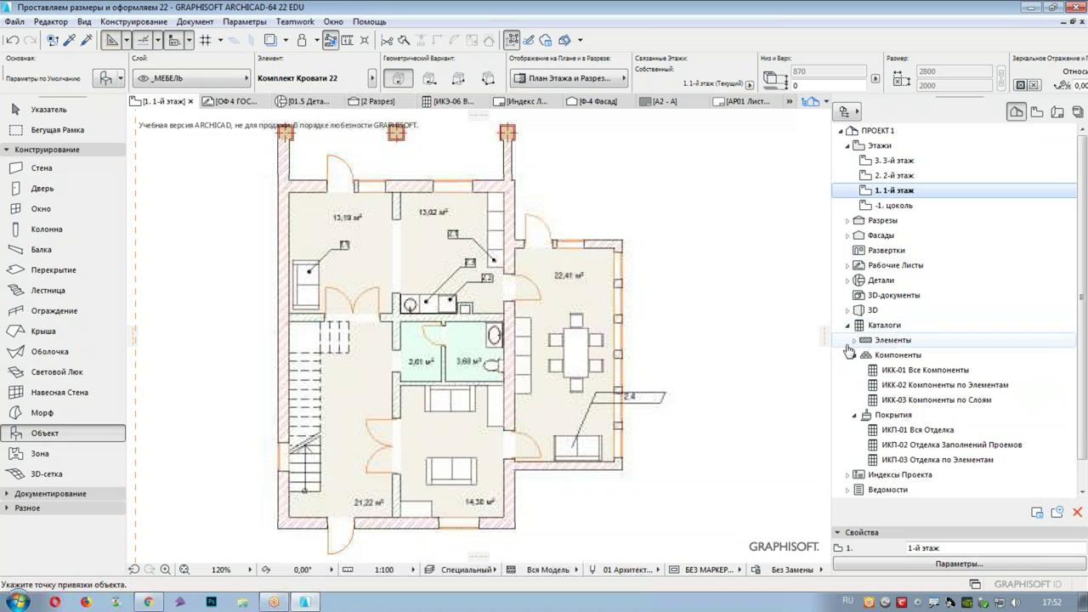
click(854, 340)
middle_drag(703, 400, 699, 359)
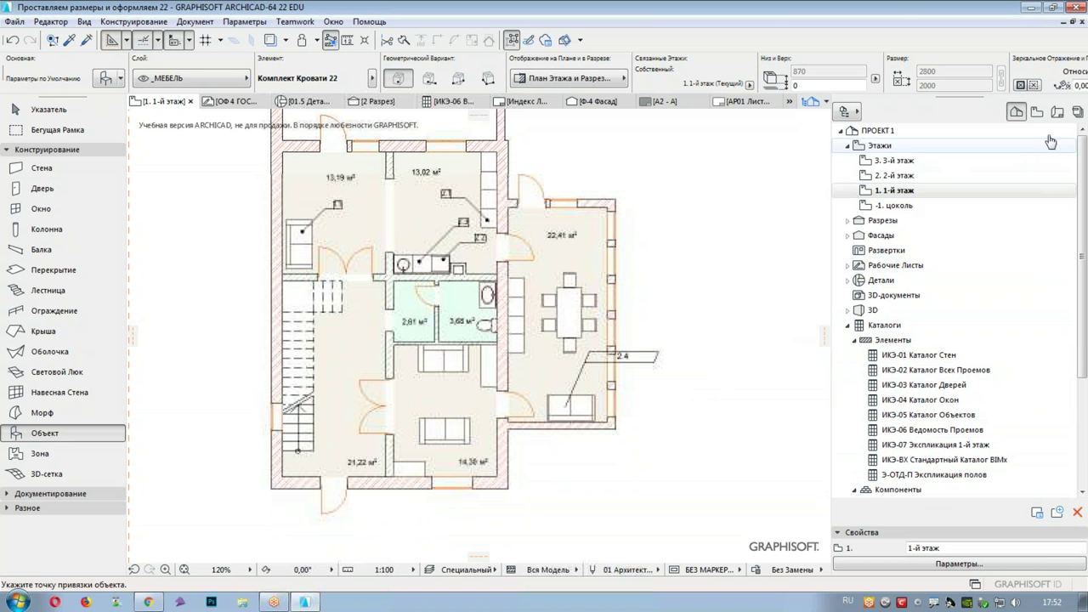
- Apply the explication layer combination (_ЭКСПЛИКА…) to the 1-й этаж floor plan and inspect the numbered room zones
click(463, 569)
click(535, 391)
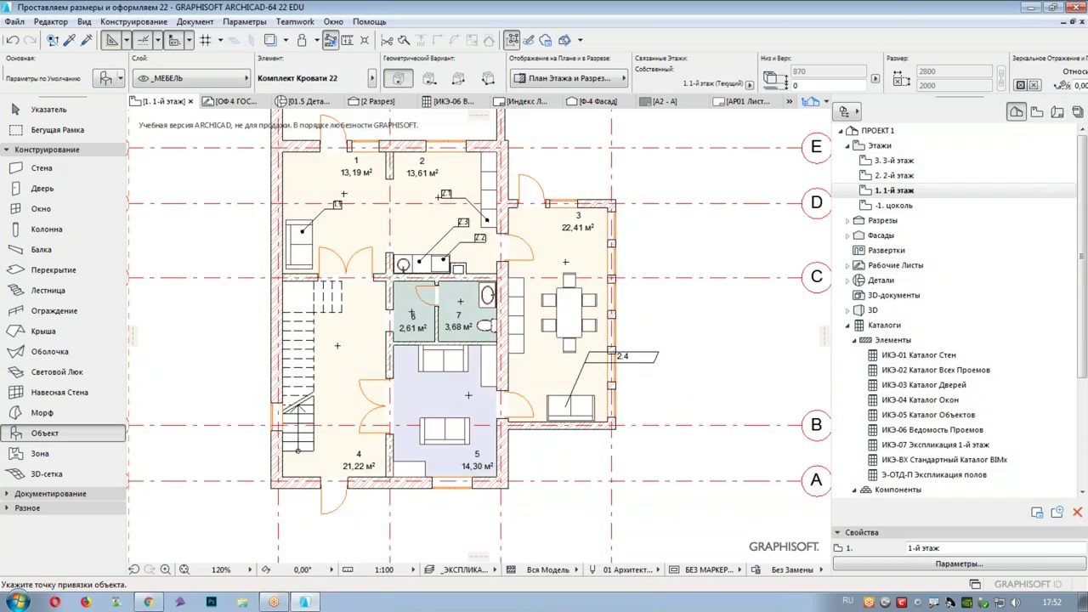
middle_drag(499, 389, 470, 427)
scroll(328, 189, up, 4)
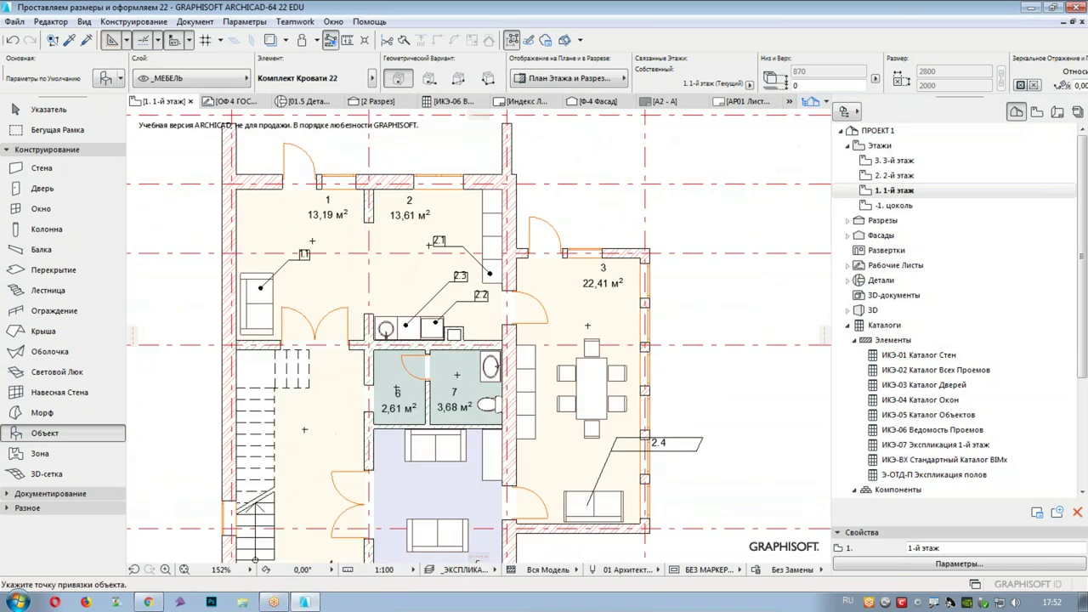
scroll(333, 255, down, 4)
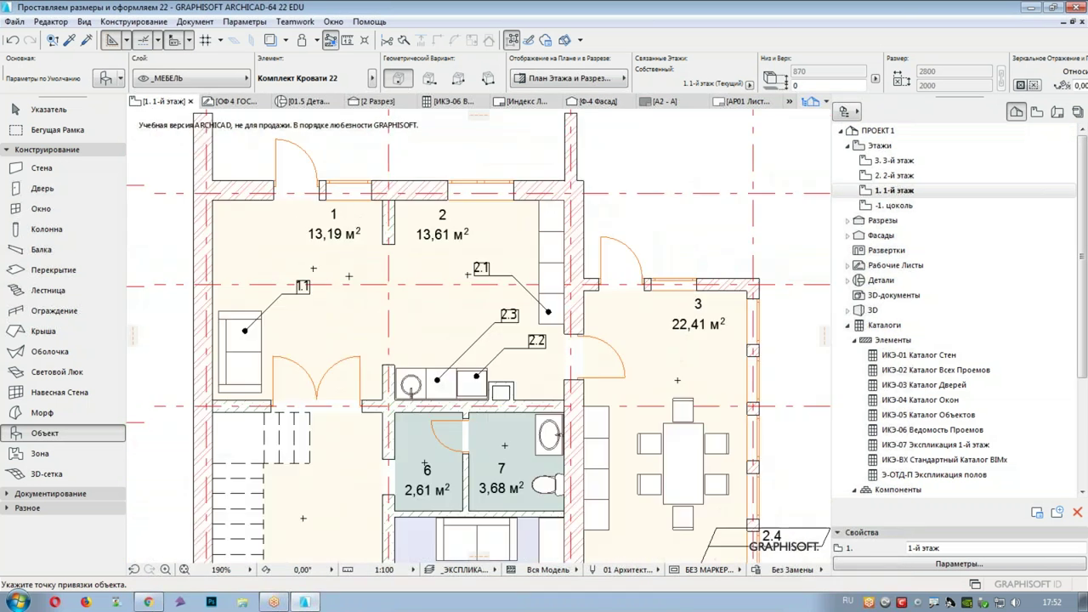
middle_drag(556, 451, 473, 494)
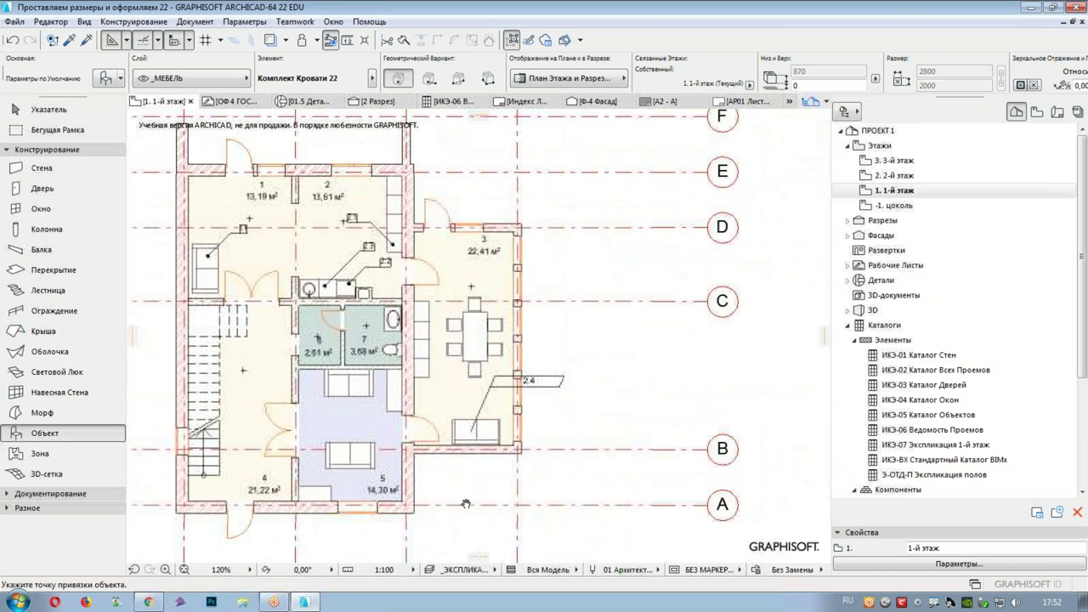
- Open the layout АР04 ПЛАН КРОВЛИ and place the 1-й этаж floor plan in the middle of the sheet
click(1057, 111)
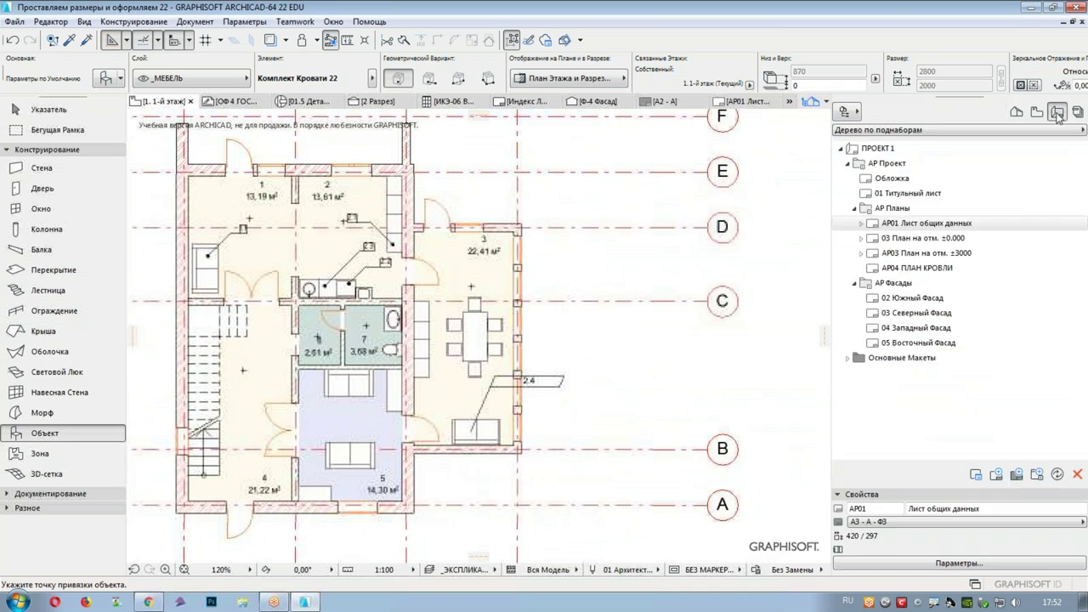
double_click(910, 268)
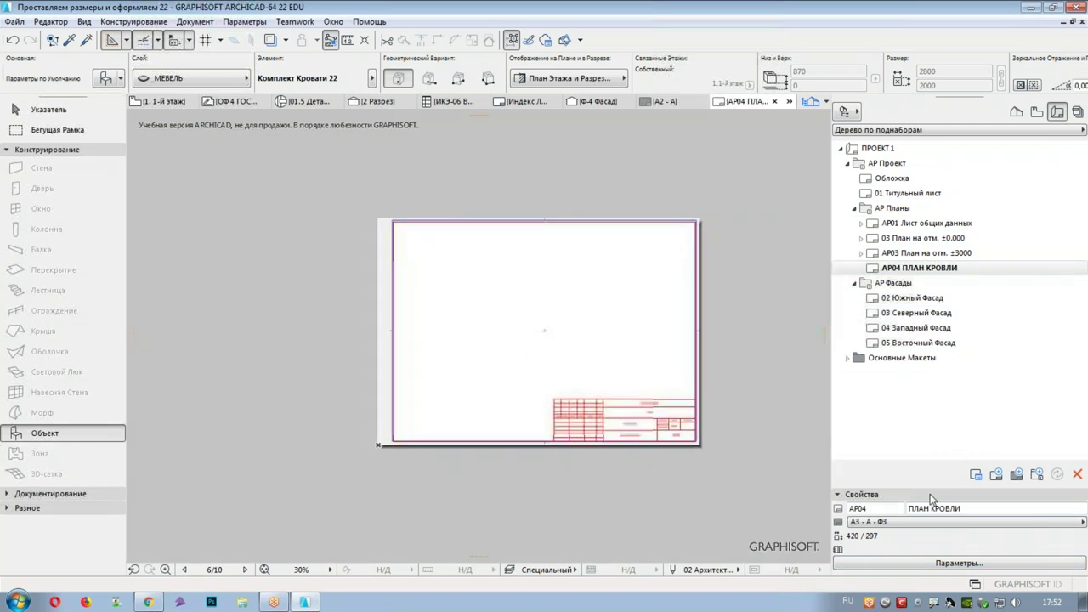
click(962, 508)
drag(962, 509, 941, 513)
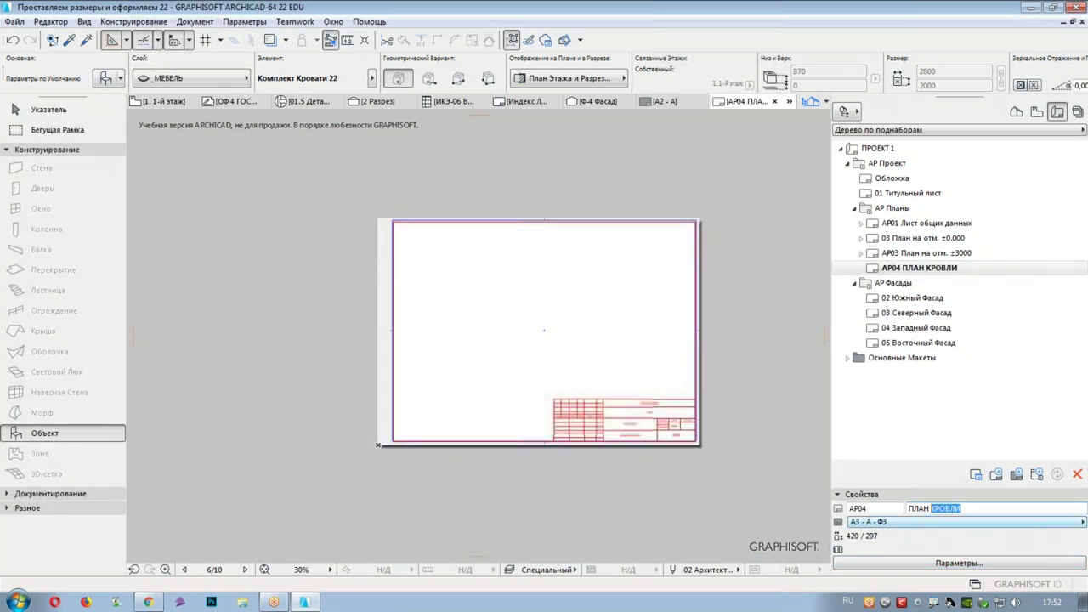
click(1016, 112)
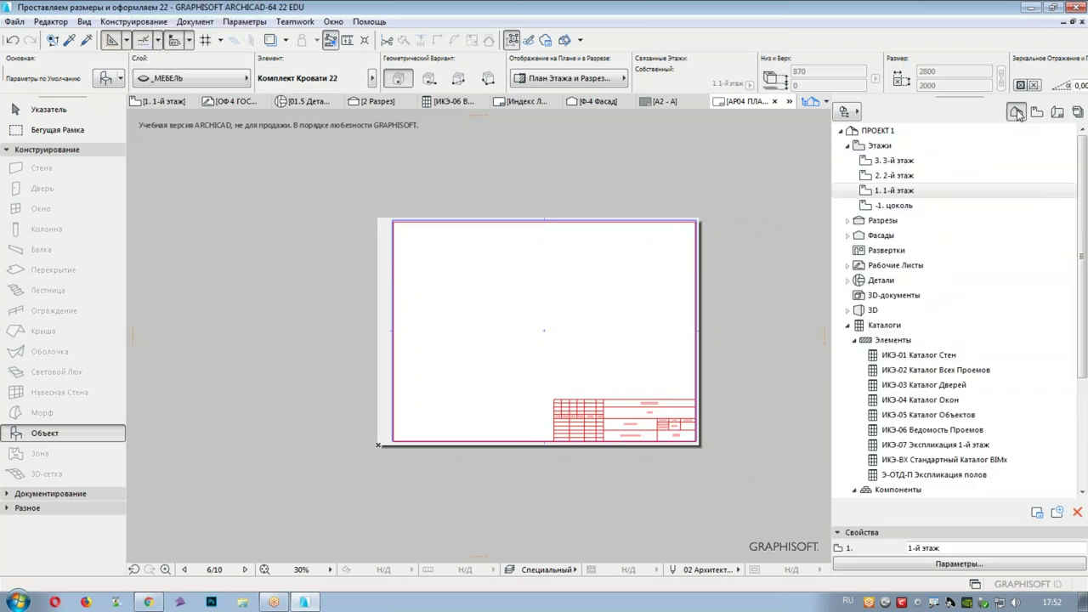
click(865, 194)
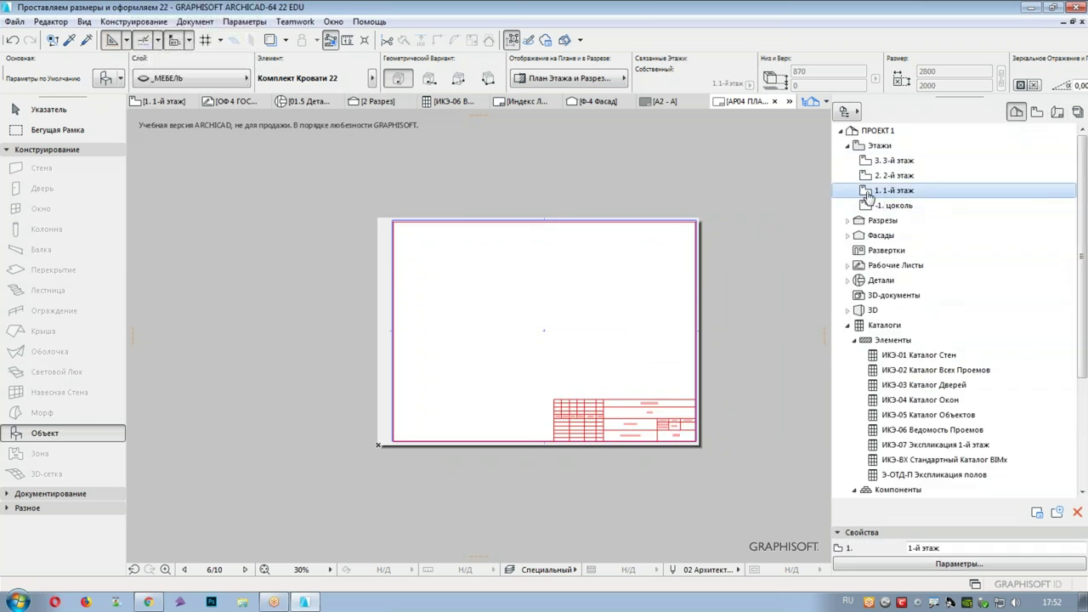
mouse_move(867, 195)
mouse_down()
mouse_move(644, 341)
mouse_move(549, 341)
mouse_up()
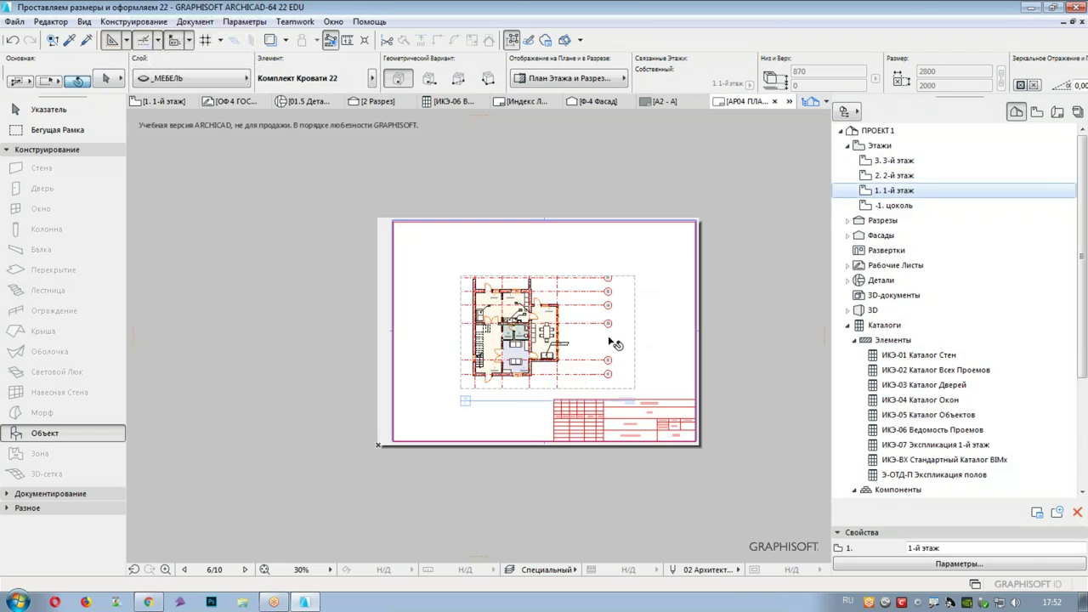
click(609, 343)
- Set the title of the placed 1-й этаж drawing to Нет заголовка in its drawing settings
right_click(608, 342)
click(657, 252)
click(399, 353)
click(401, 537)
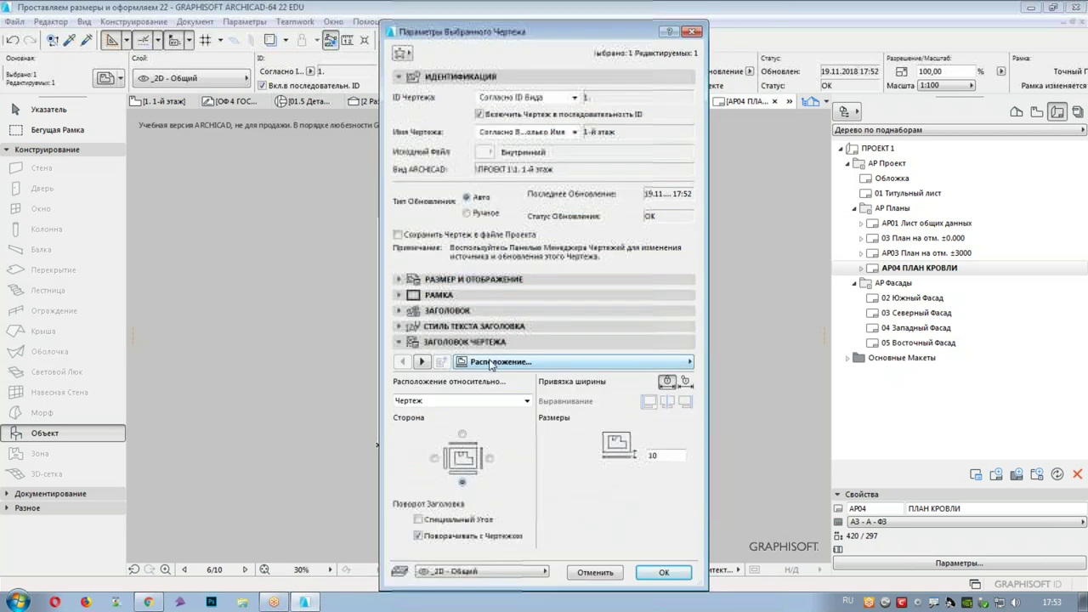
click(401, 311)
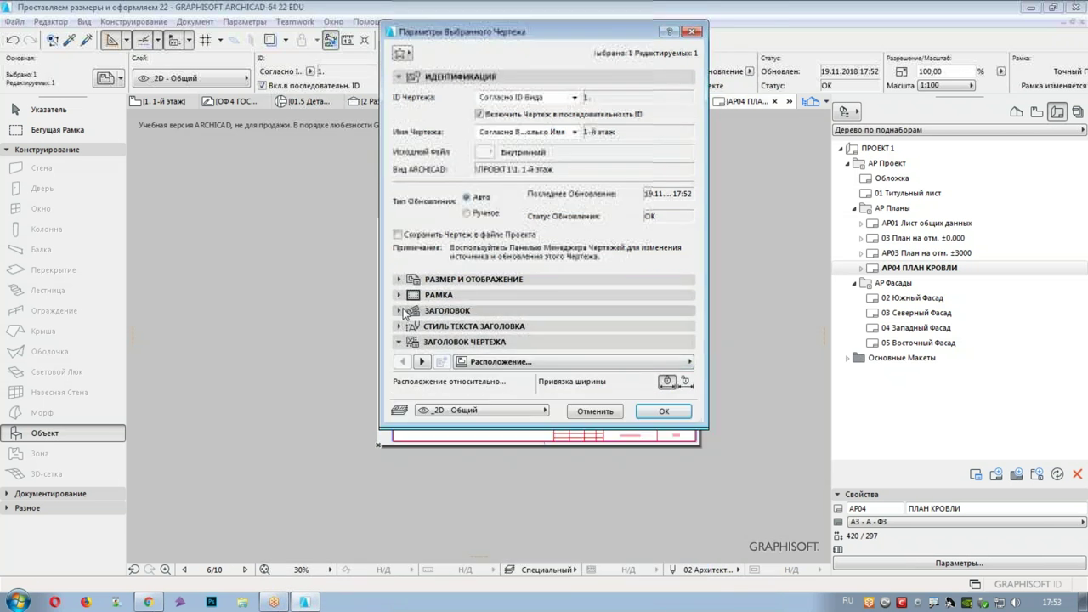
click(569, 331)
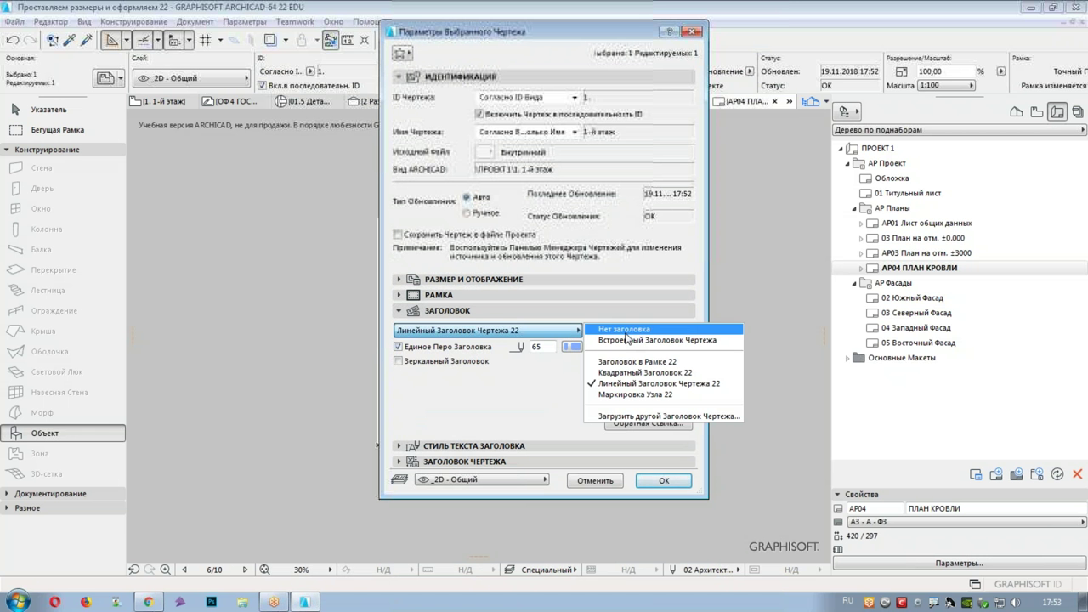
click(625, 332)
click(678, 481)
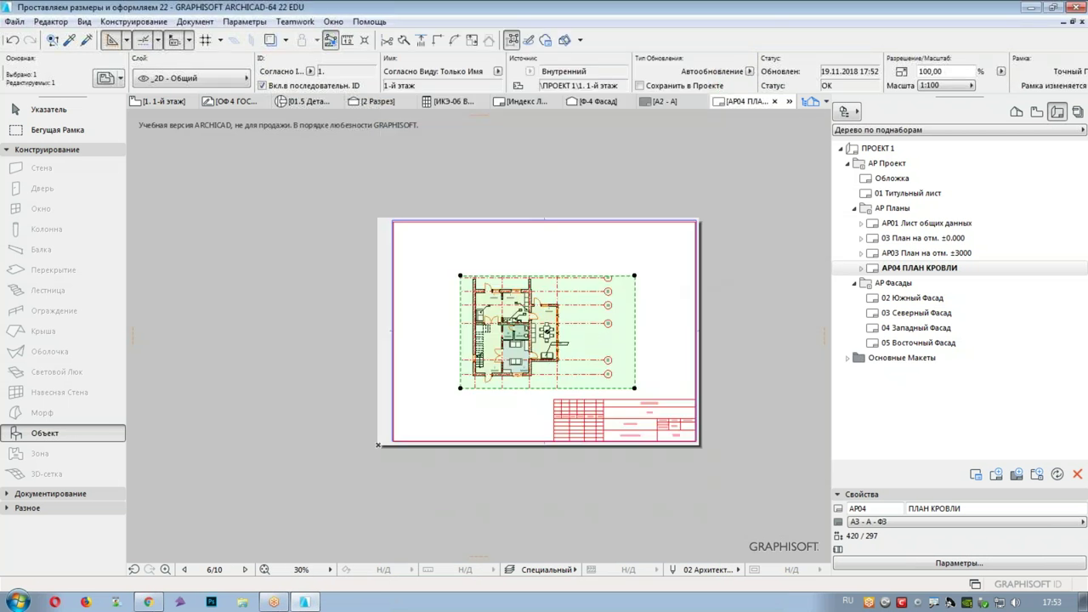
- Stretch the upper frame edge of the placed 1-й этаж drawing upward past axis F
right_click(530, 327)
click(493, 335)
scroll(508, 347, up, 3)
scroll(508, 317, up, 2)
middle_drag(460, 266, 352, 253)
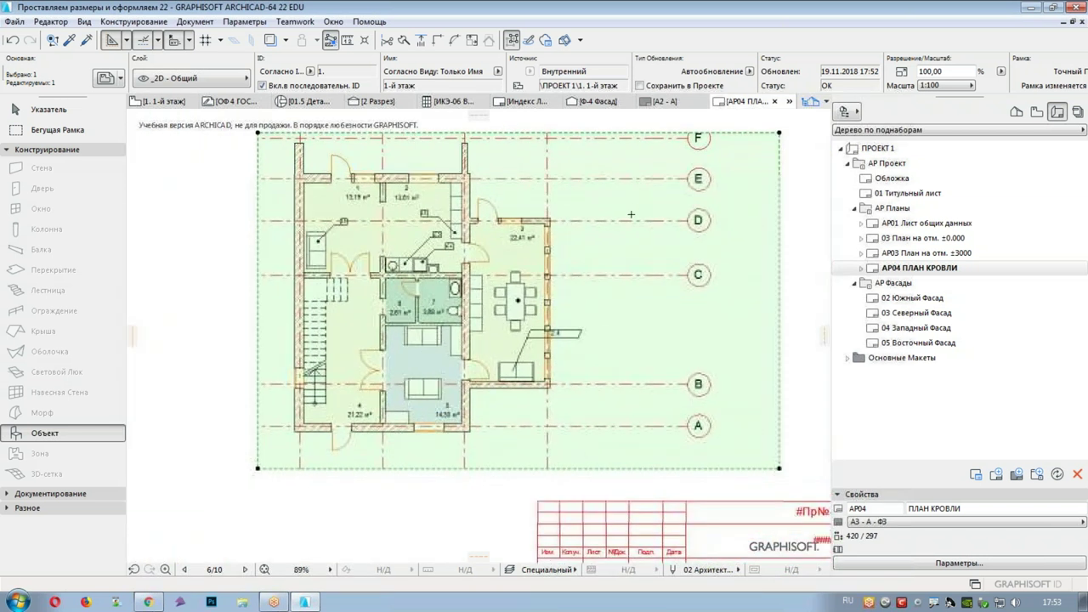
middle_drag(574, 256, 541, 342)
key(Escape)
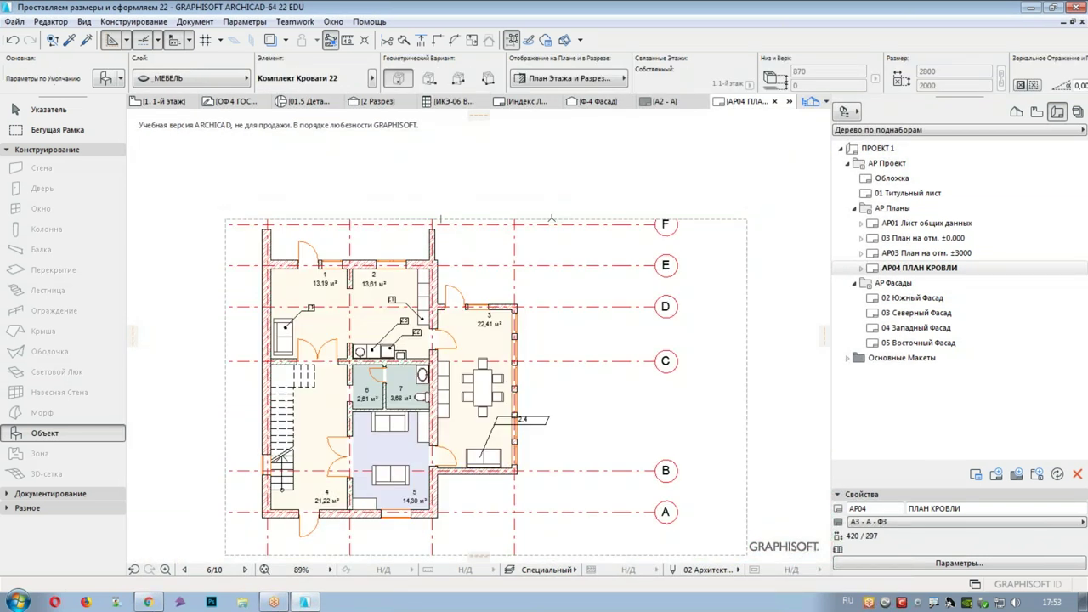
click(560, 220)
click(687, 166)
shift+click(709, 235)
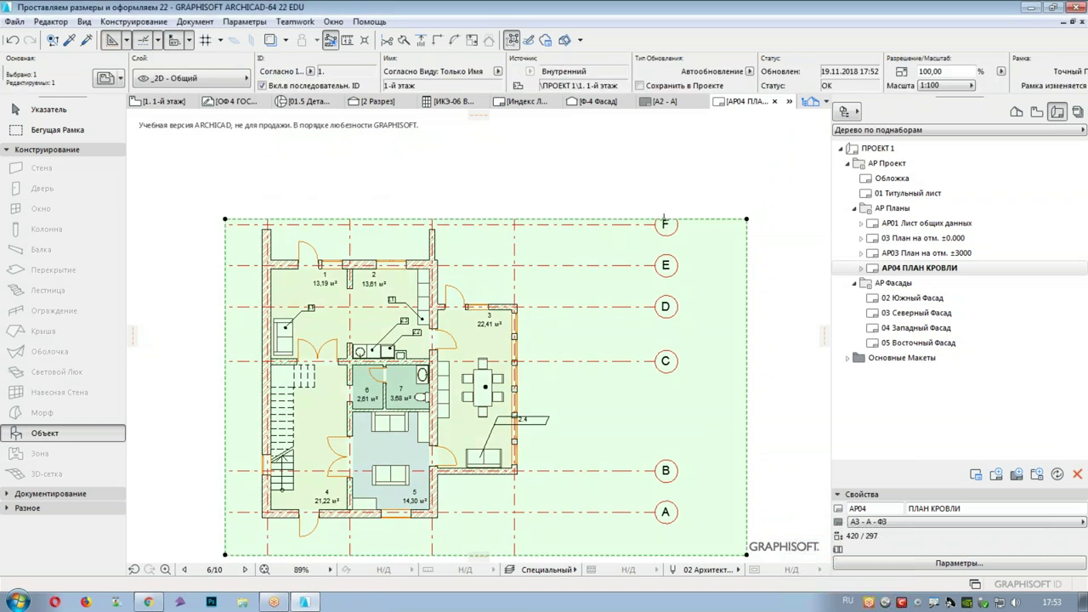
click(664, 218)
click(613, 139)
key(Escape)
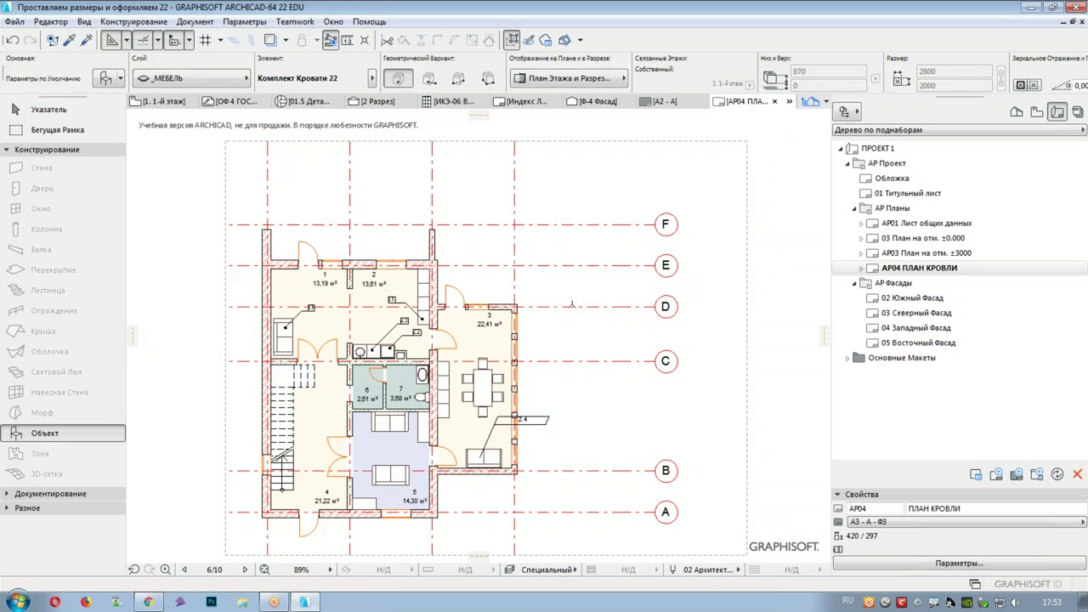
- Place the ИКЭ-07 Экспликация 1-й этаж schedule on the layout АР04 ПЛАН КРОВЛИ, in the empty area beside the floor plan above the title block
scroll(583, 303, down, 3)
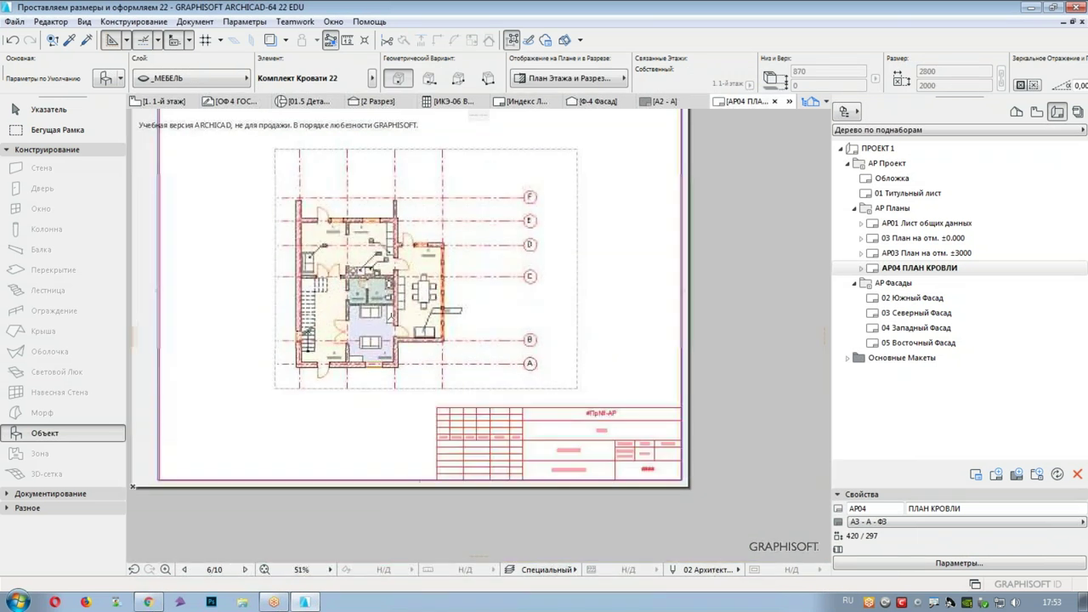
click(1017, 111)
scroll(443, 297, up, 3)
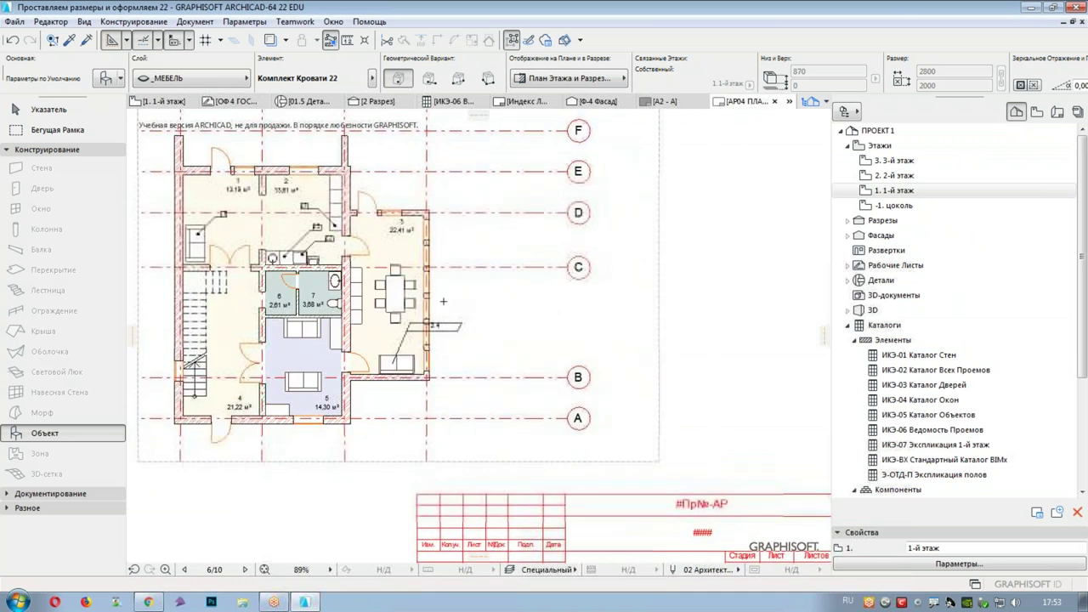
click(875, 446)
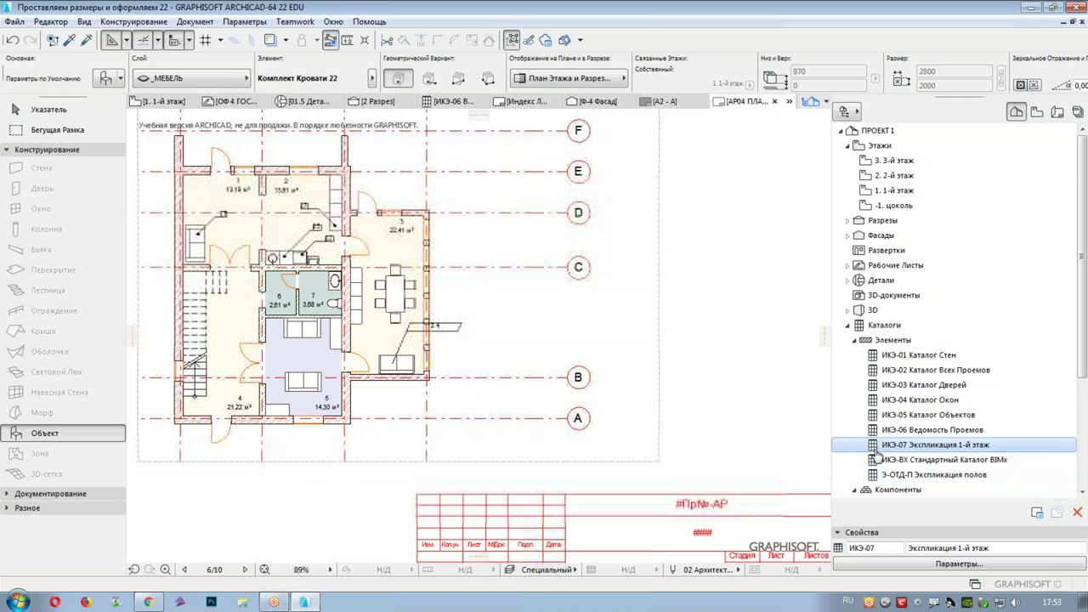
drag(876, 447, 723, 337)
middle_drag(727, 407, 524, 391)
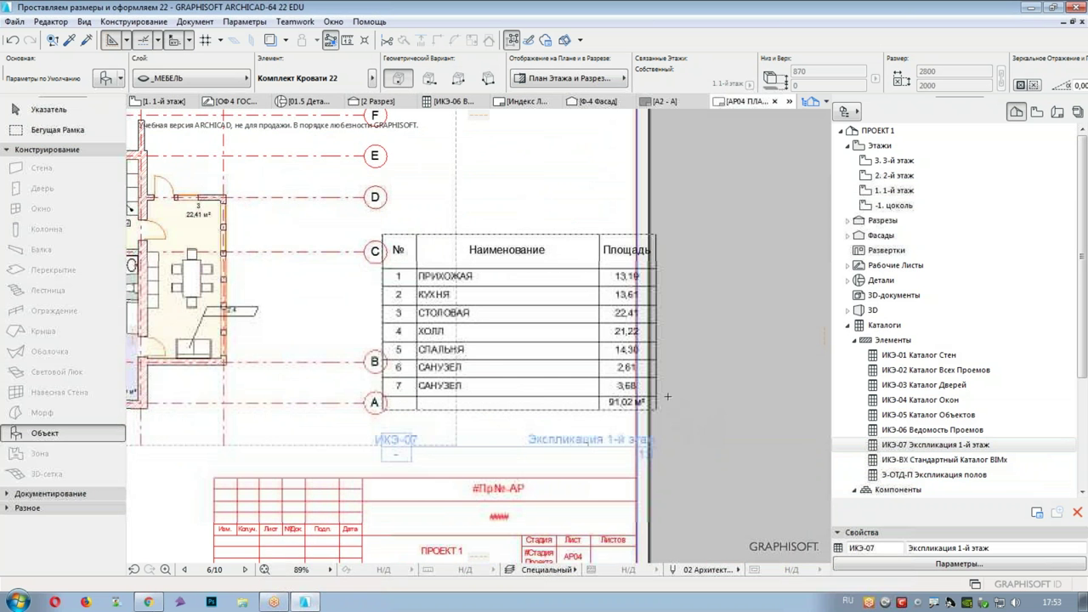
scroll(501, 341, down, 3)
middle_drag(468, 285, 621, 341)
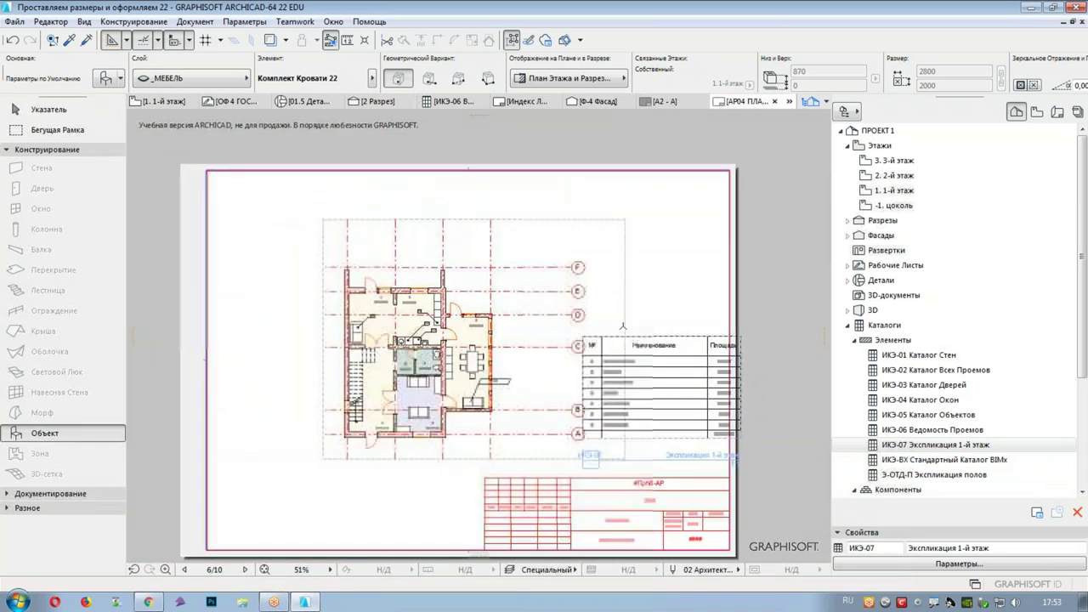
- Move the placed 1-й этаж floor plan drawing up and to the left, toward the sheet's upper left corner
click(543, 251)
click(440, 355)
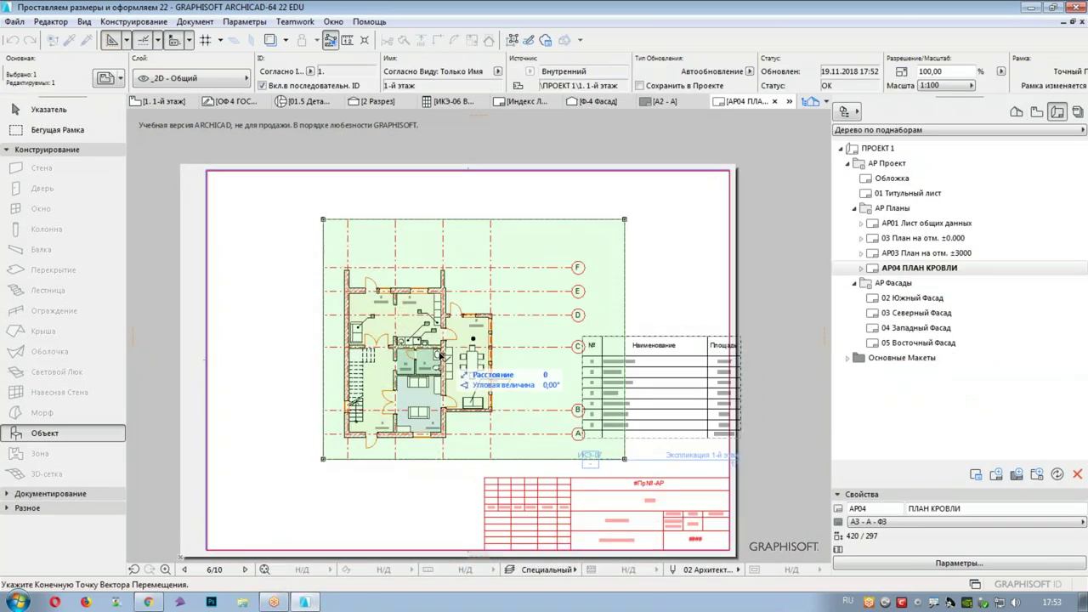
click(335, 323)
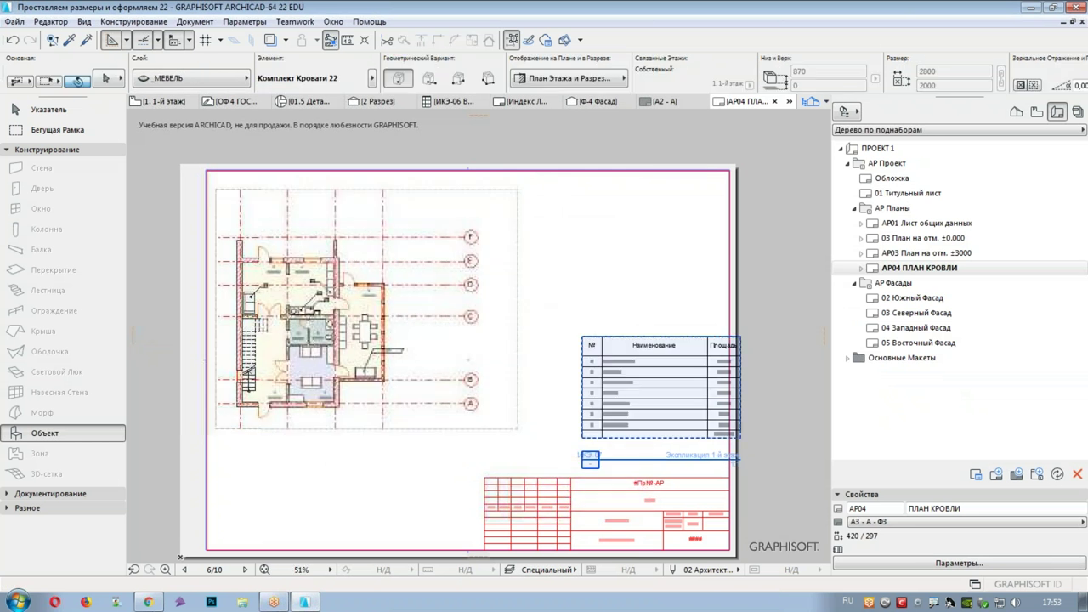
- Move the room schedule drawing up and left, positioning it inside the sheet frame just beside the floor plan drawing
click(674, 382)
click(661, 386)
click(558, 311)
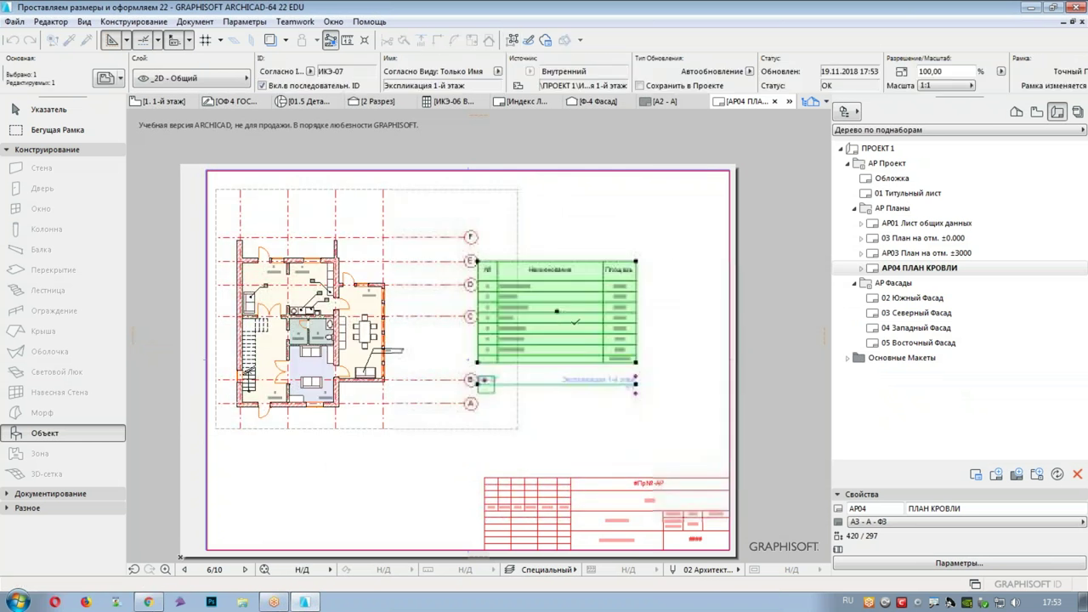
click(557, 311)
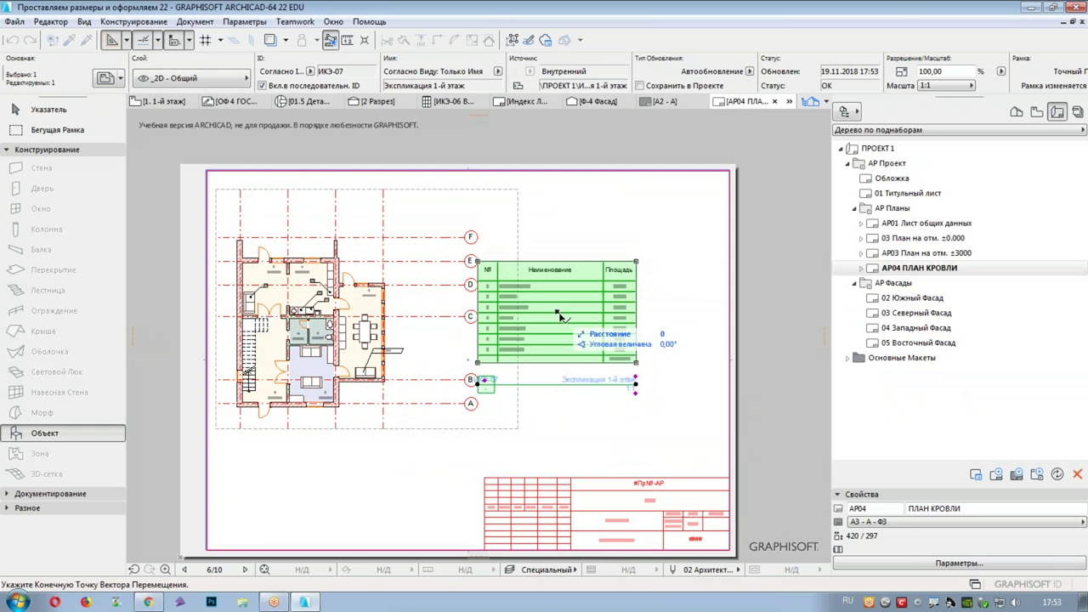
click(602, 319)
key(Escape)
- Stretch the lower frame edge of the placed room schedule downward to leave empty space below the total row
scroll(694, 328, up, 3)
scroll(694, 329, up, 2)
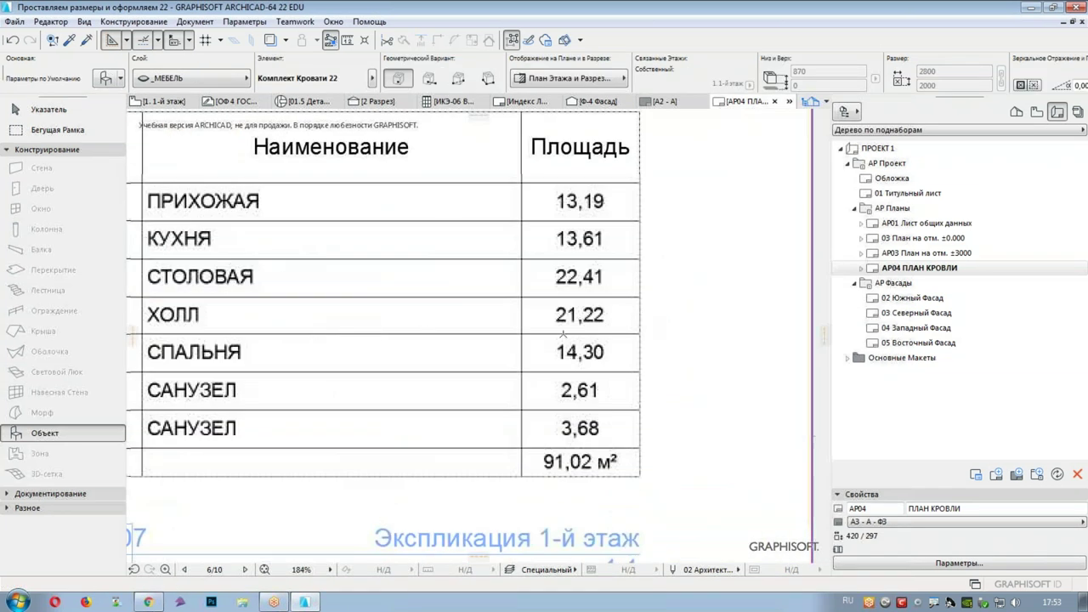
scroll(525, 359, down, 1)
middle_drag(425, 425, 449, 280)
scroll(423, 439, down, 3)
shift+click(419, 425)
click(418, 427)
click(418, 529)
key(Escape)
click(680, 433)
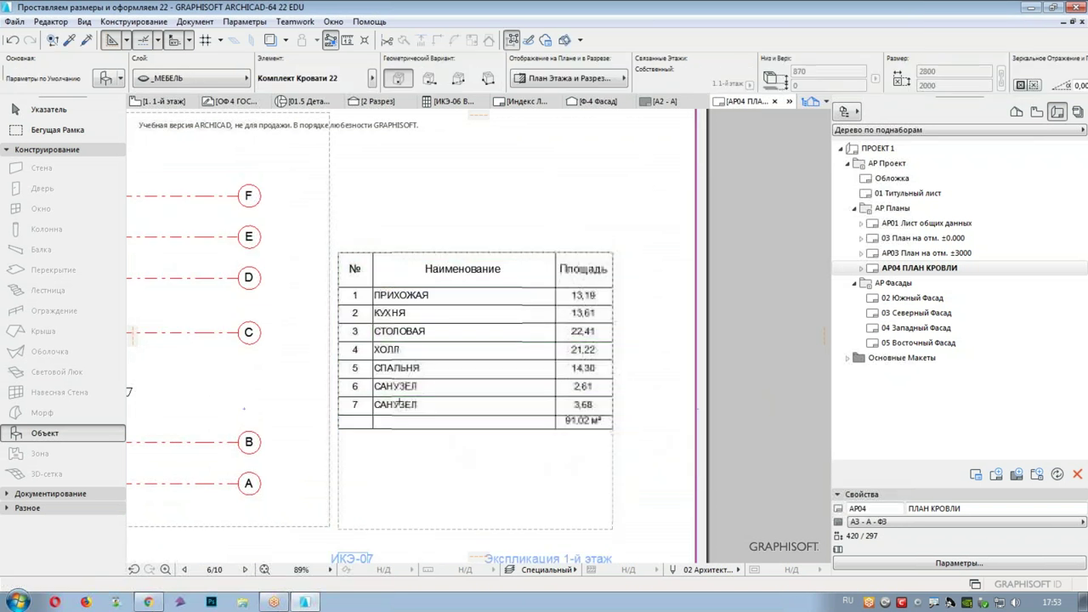
- Open the 1-й этаж floor plan for editing from the layout АР04 ПЛАН КРОВЛИ
scroll(383, 349, up, 1)
middle_drag(269, 361, 513, 386)
scroll(373, 324, down, 2)
middle_drag(315, 348, 385, 337)
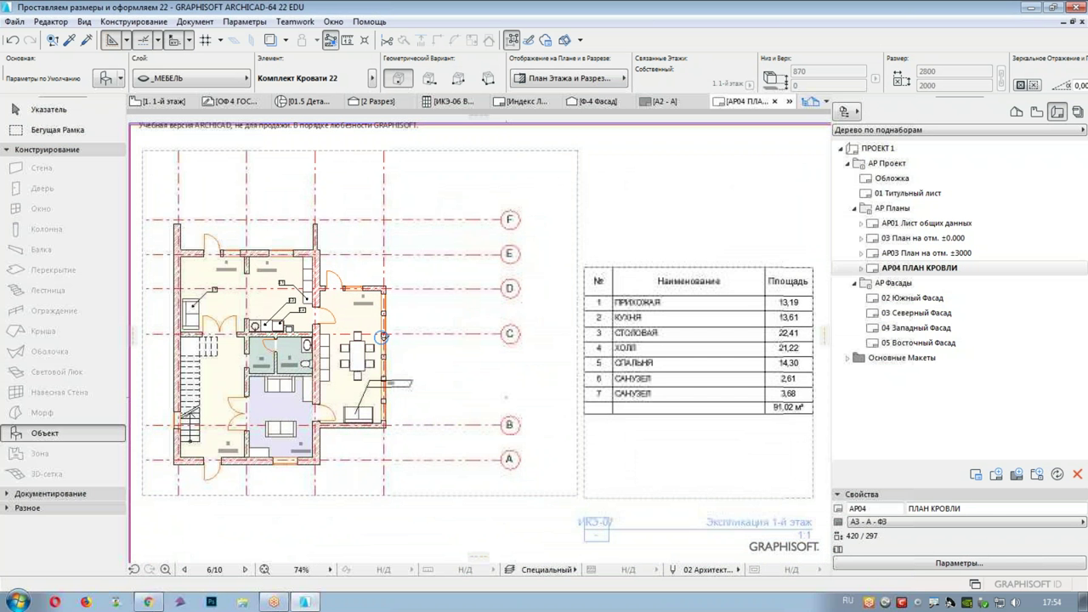
click(158, 101)
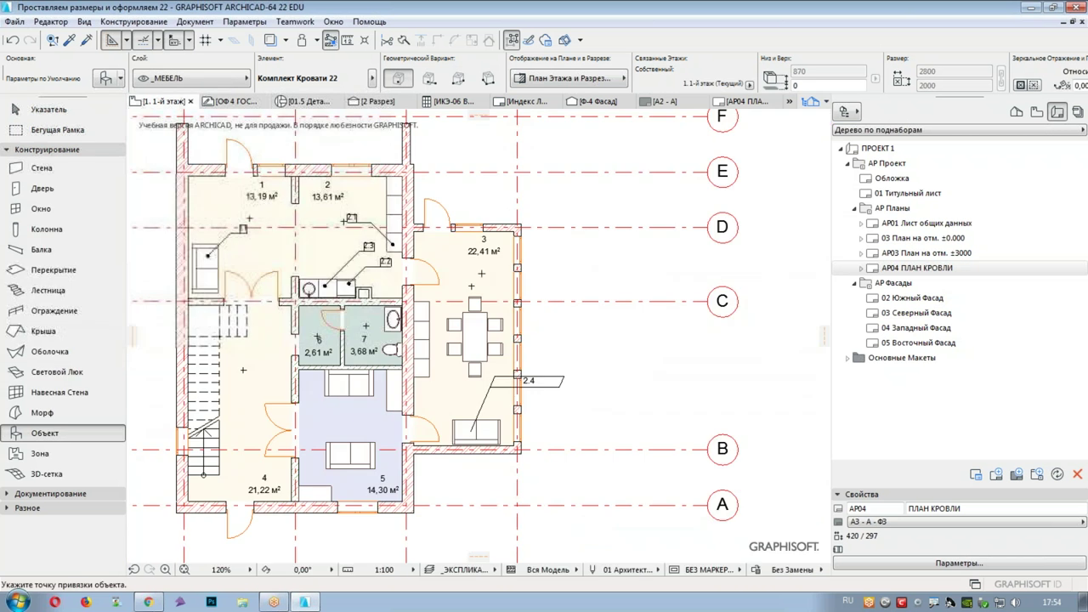
scroll(515, 266, down, 2)
middle_drag(538, 357, 583, 233)
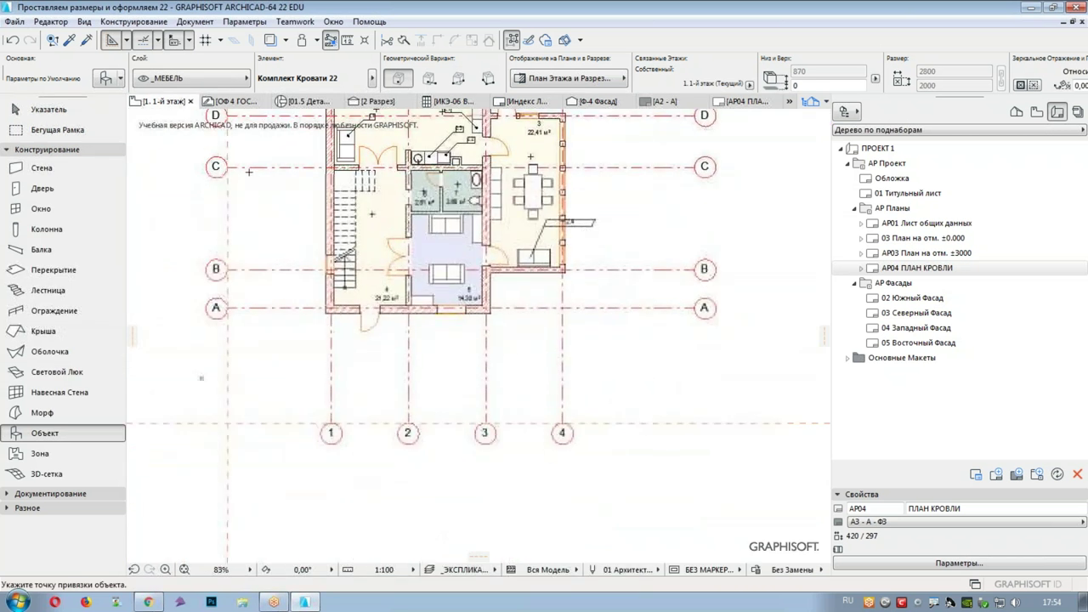
- Stretch the part of the house around axes 3 and 4 to the right by 600, using a rectangular marquee
click(52, 129)
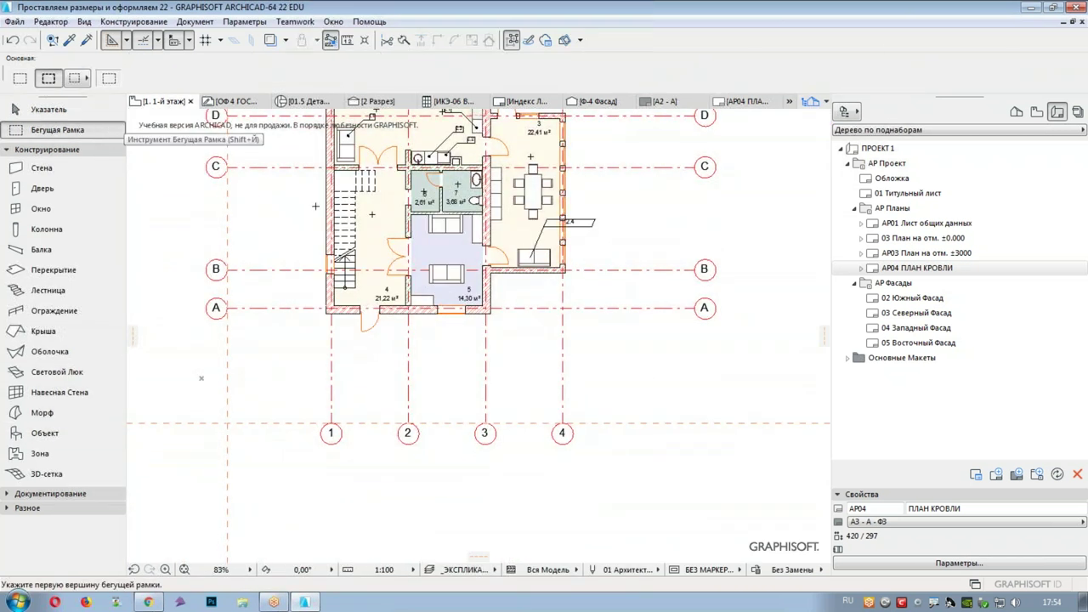
middle_drag(454, 240, 445, 334)
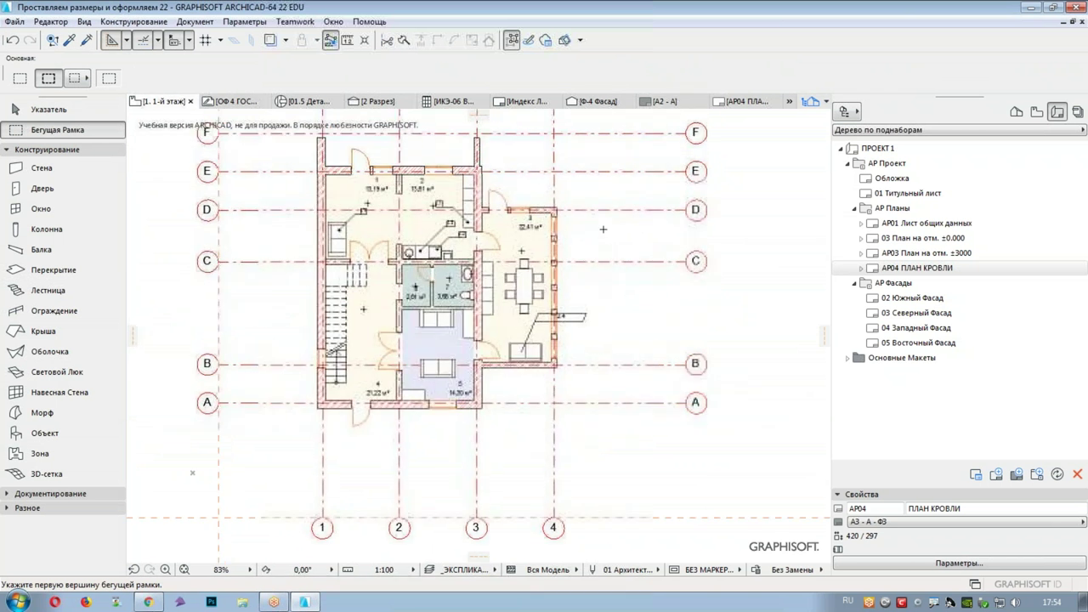
click(586, 121)
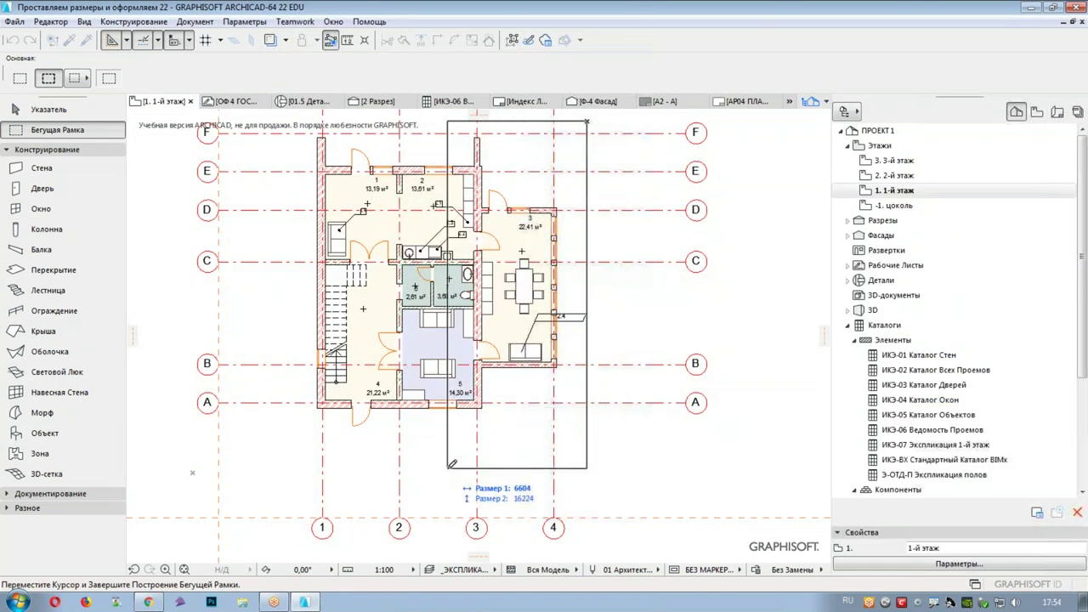
click(449, 468)
key(F5)
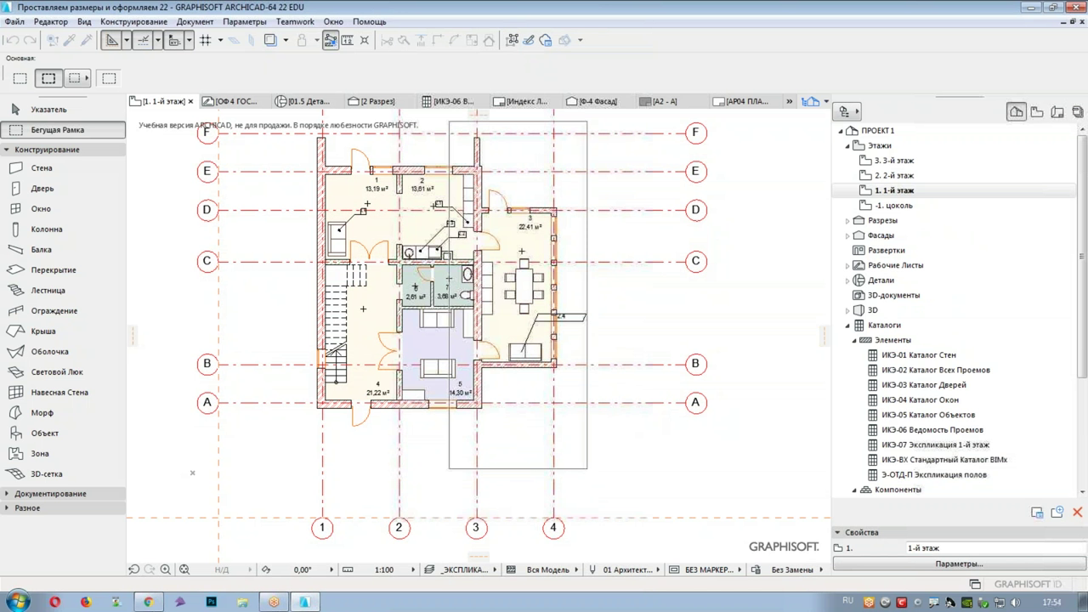
key(ctrl+h)
click(621, 435)
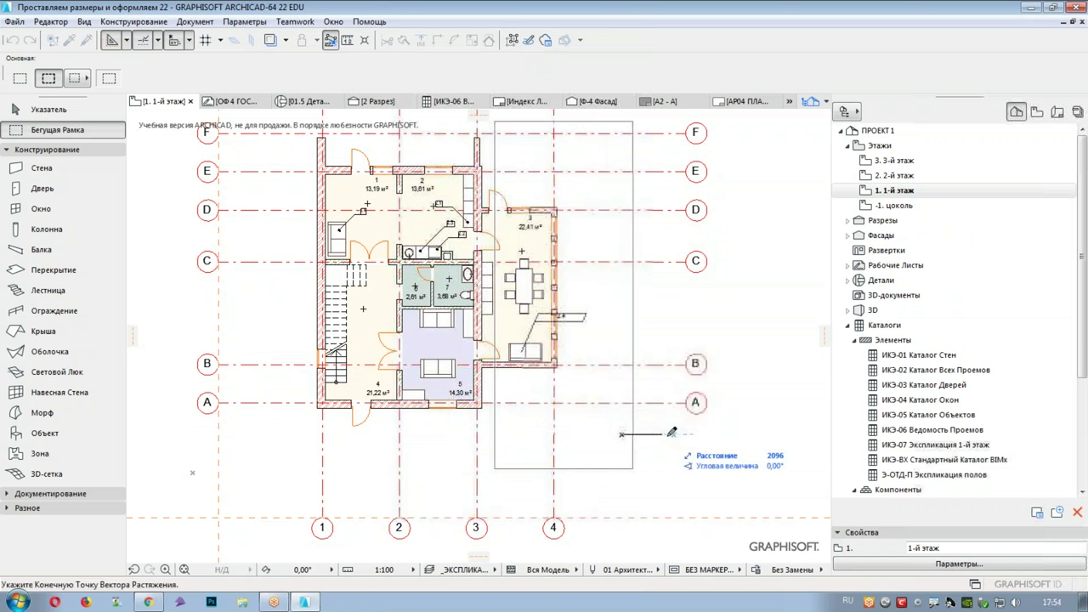
text(600)
key(Return)
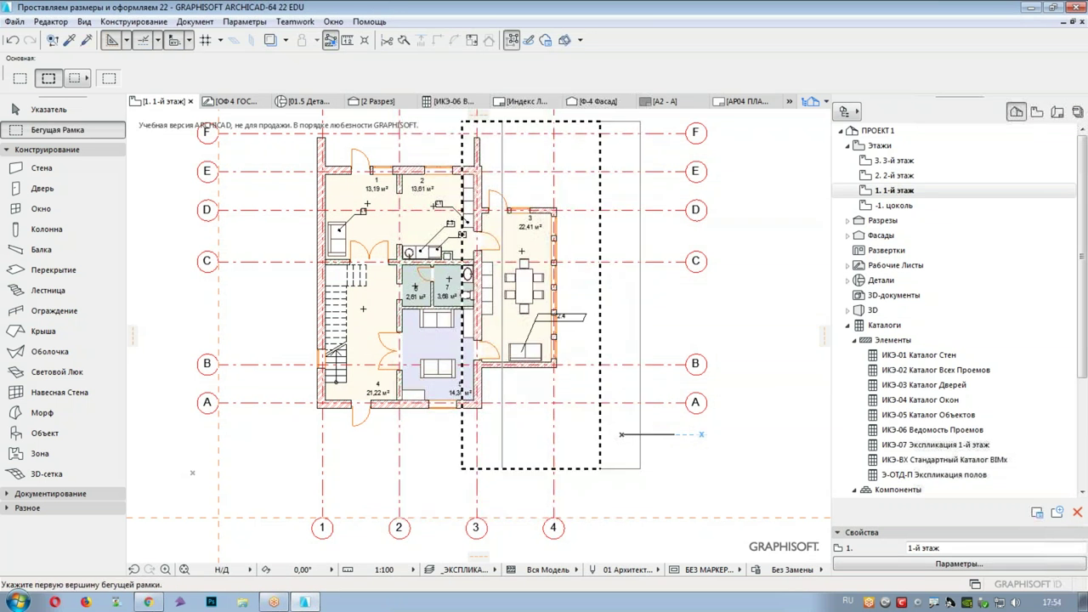
- Examine the room areas on the stretched plan and compare them with the room schedule on the layout АР04 ПЛАН КРОВЛИ
middle_drag(640, 470, 576, 461)
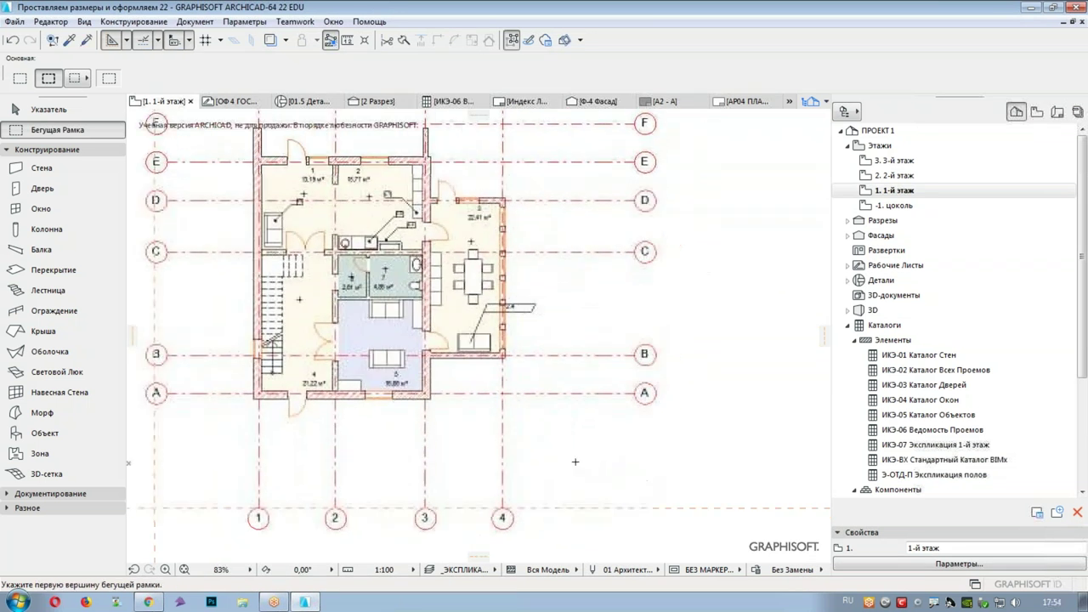
middle_drag(432, 280, 463, 329)
scroll(448, 315, up, 4)
scroll(433, 315, up, 1)
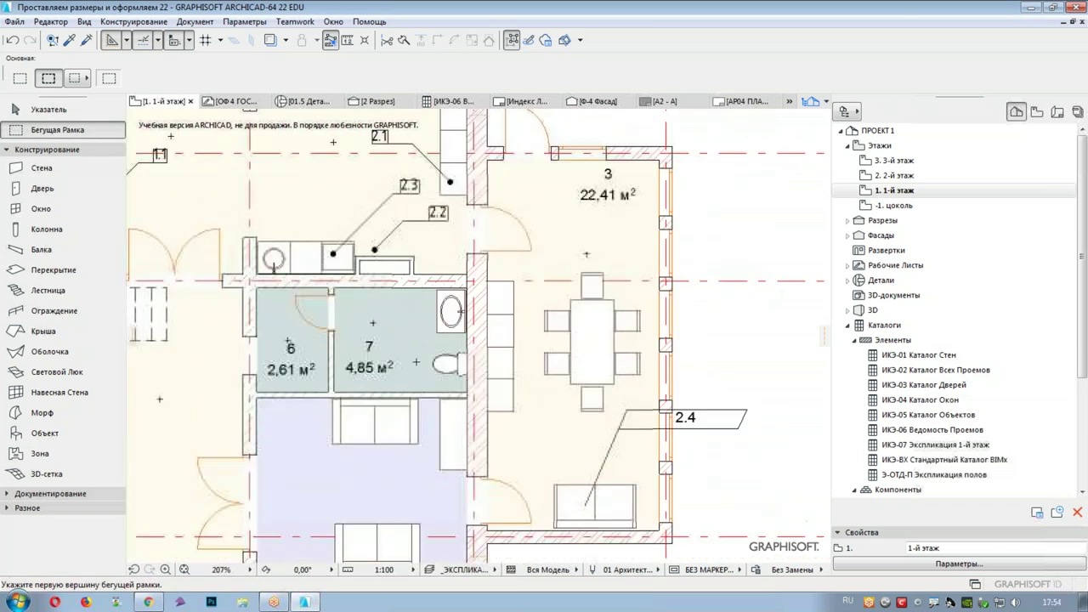
scroll(434, 315, down, 2)
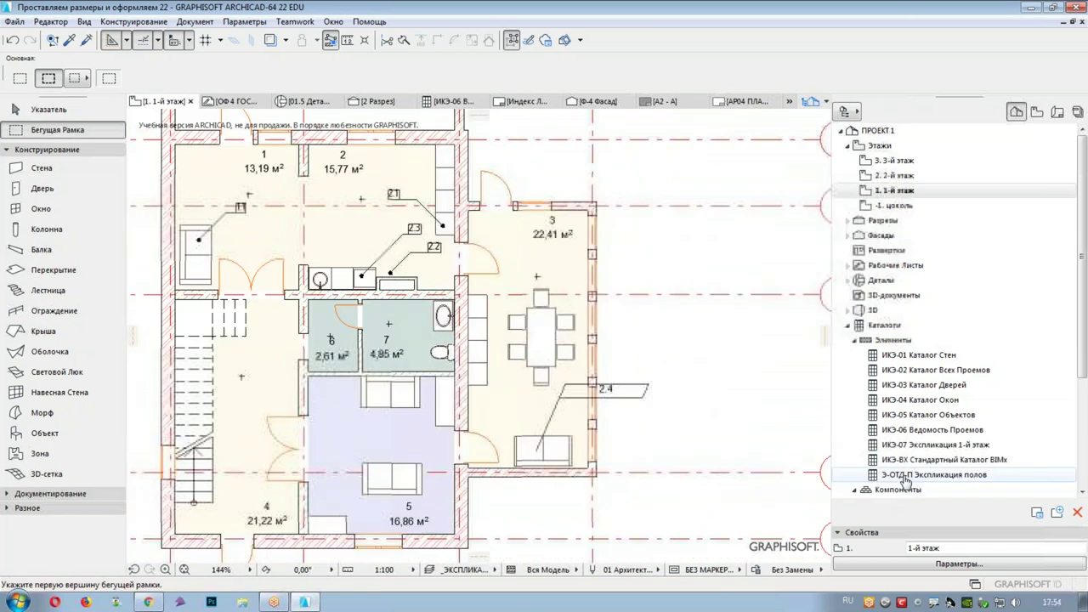
click(1058, 113)
double_click(935, 267)
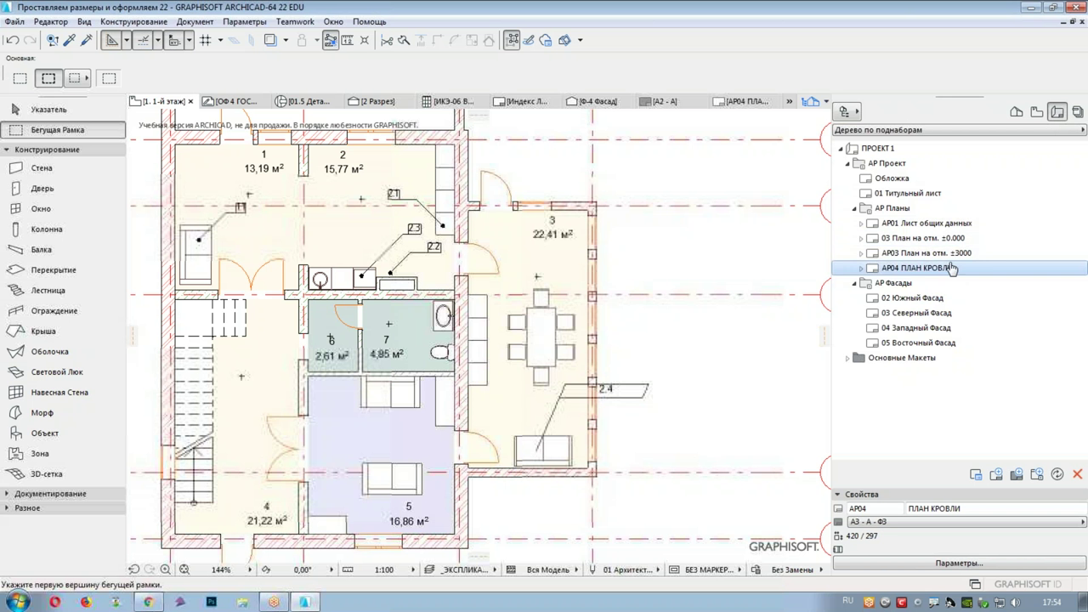
scroll(669, 416, up, 5)
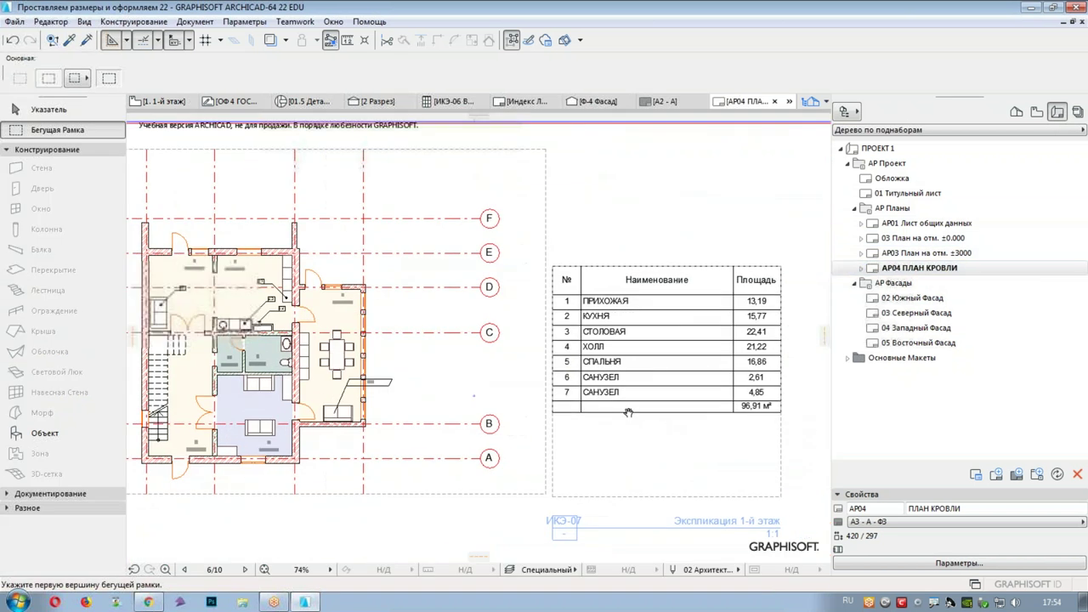
scroll(522, 412, down, 5)
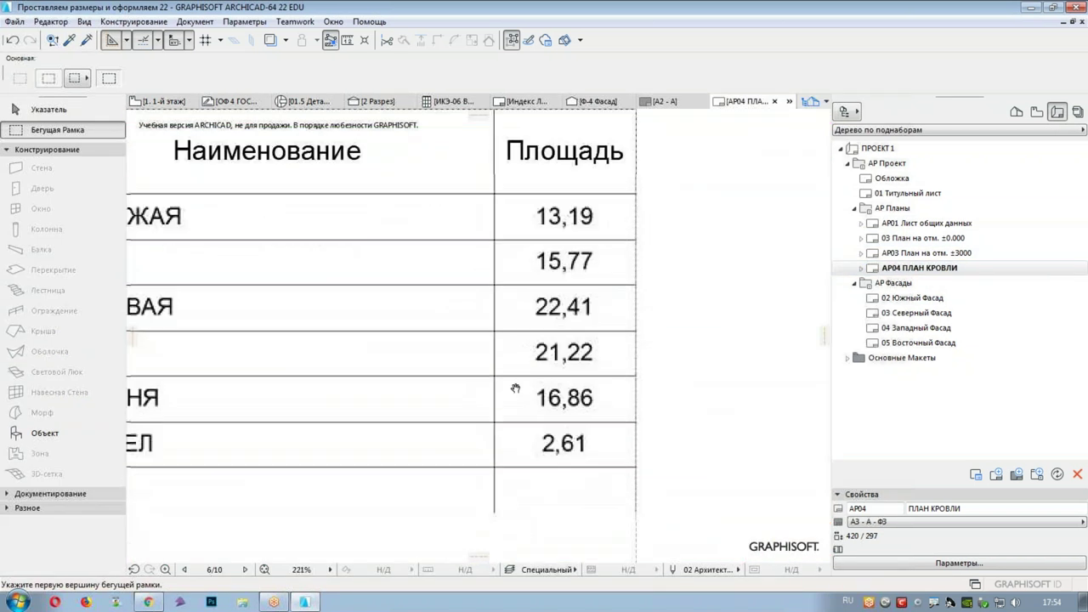
scroll(309, 434, down, 4)
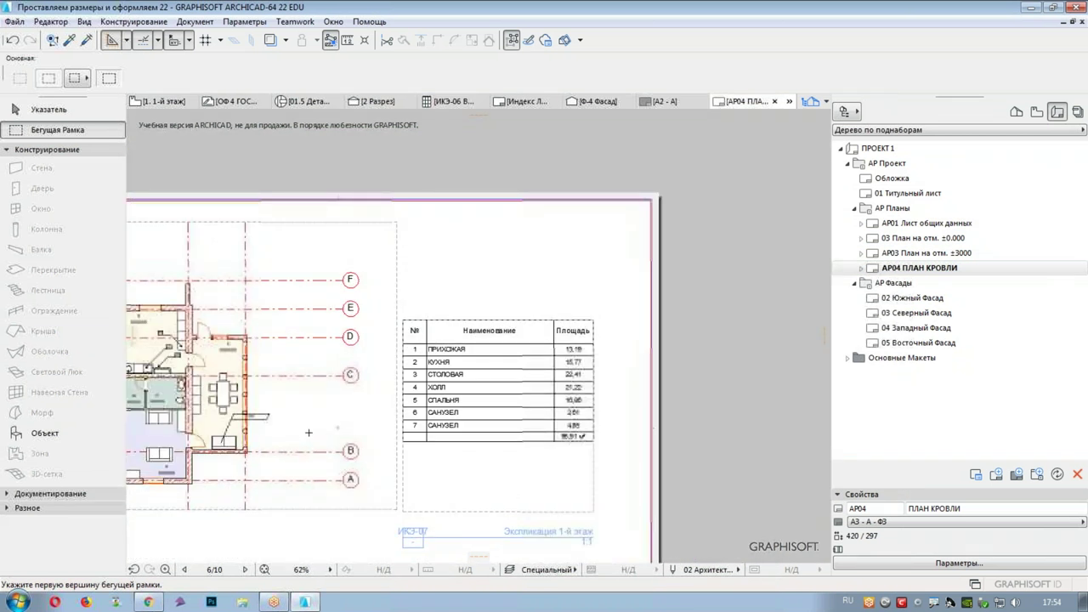
middle_drag(257, 466, 422, 413)
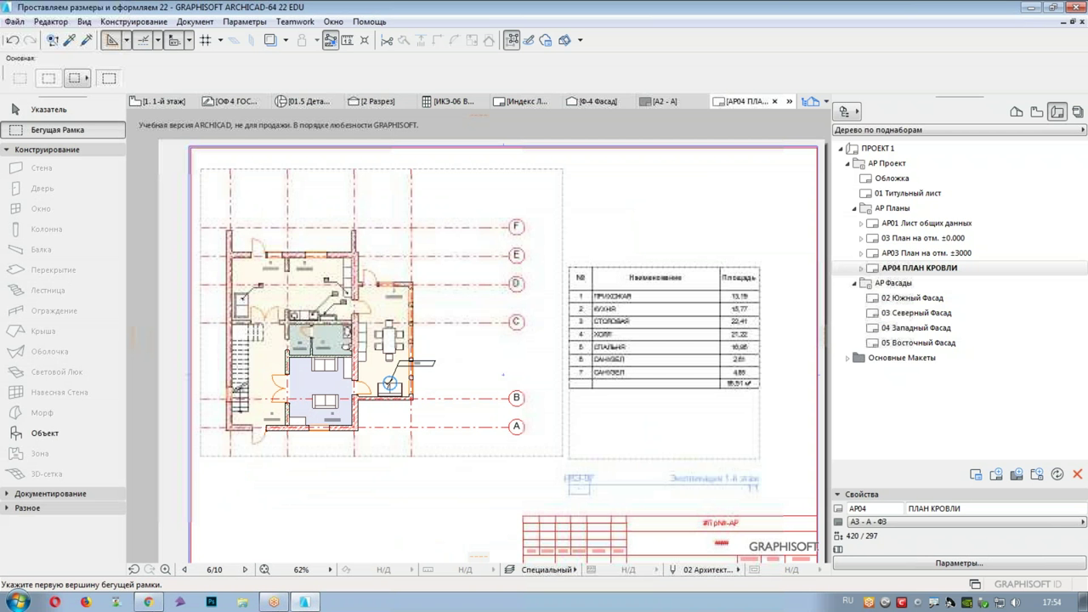
middle_drag(461, 459, 435, 385)
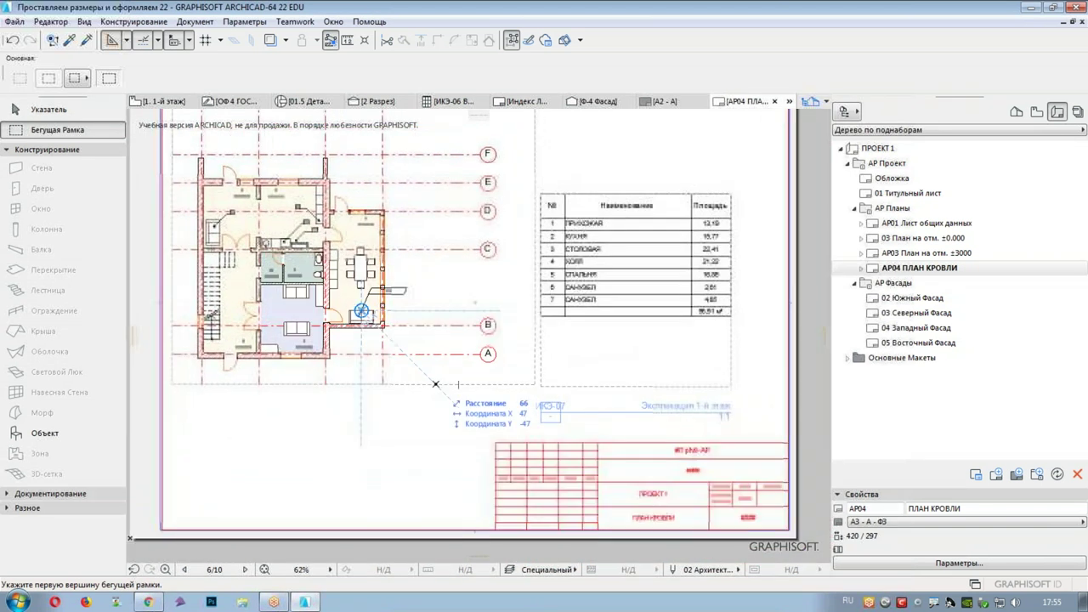
alt+shift+click(435, 384)
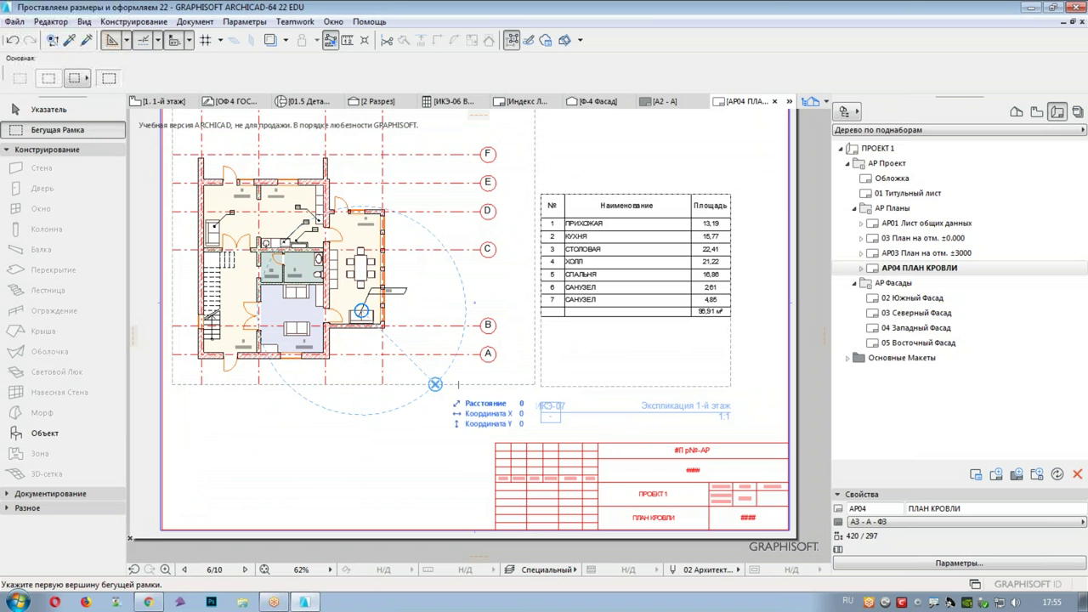
key(Escape)
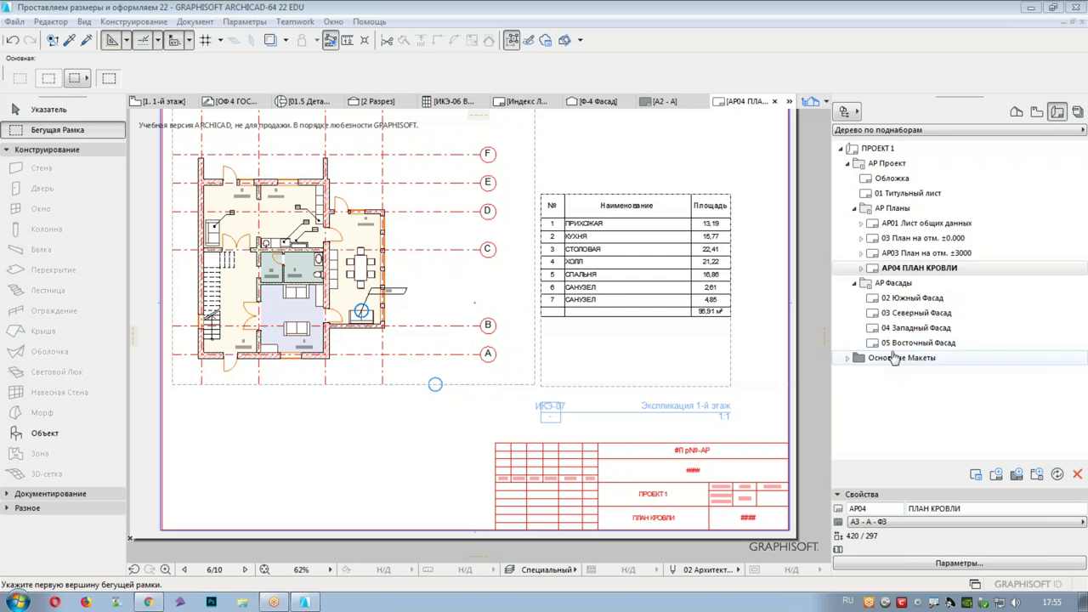
- Examine the library label types available in the default Label settings, leaving the settings unchanged
click(7, 151)
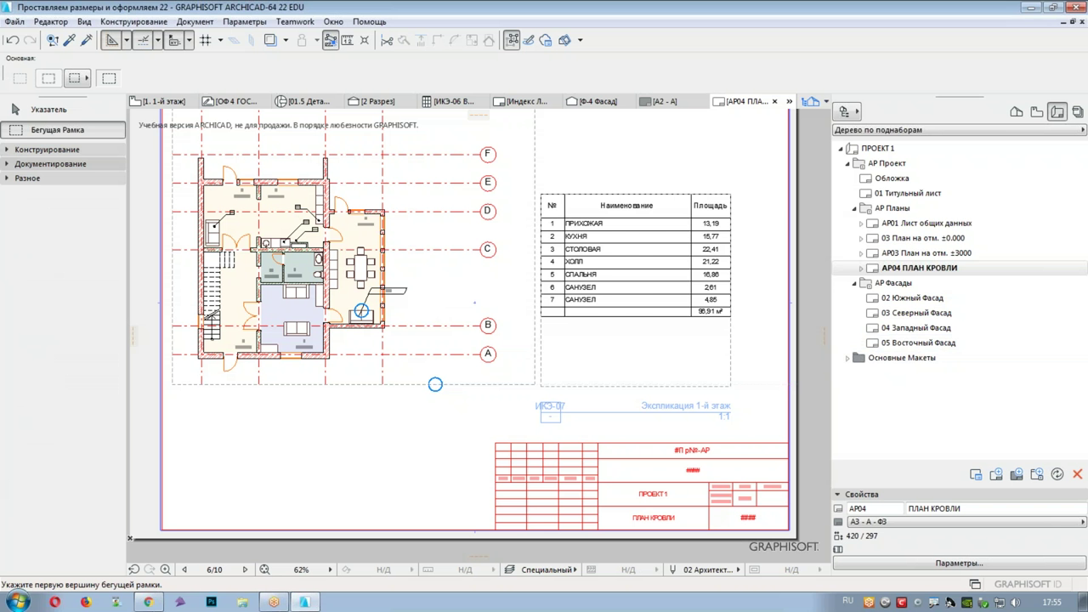
click(10, 164)
click(38, 246)
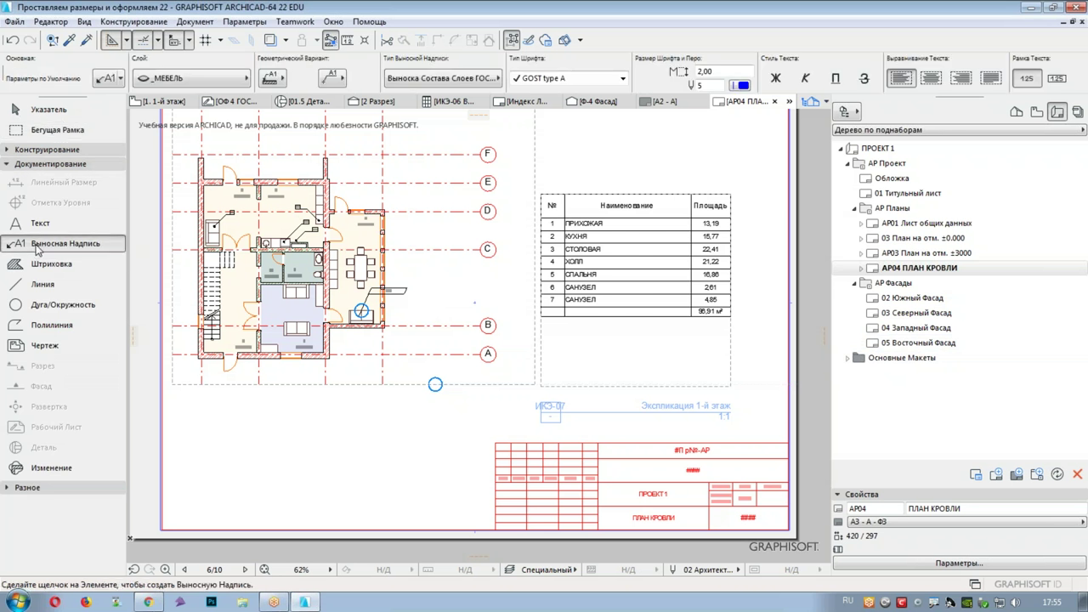
key(ctrl+t)
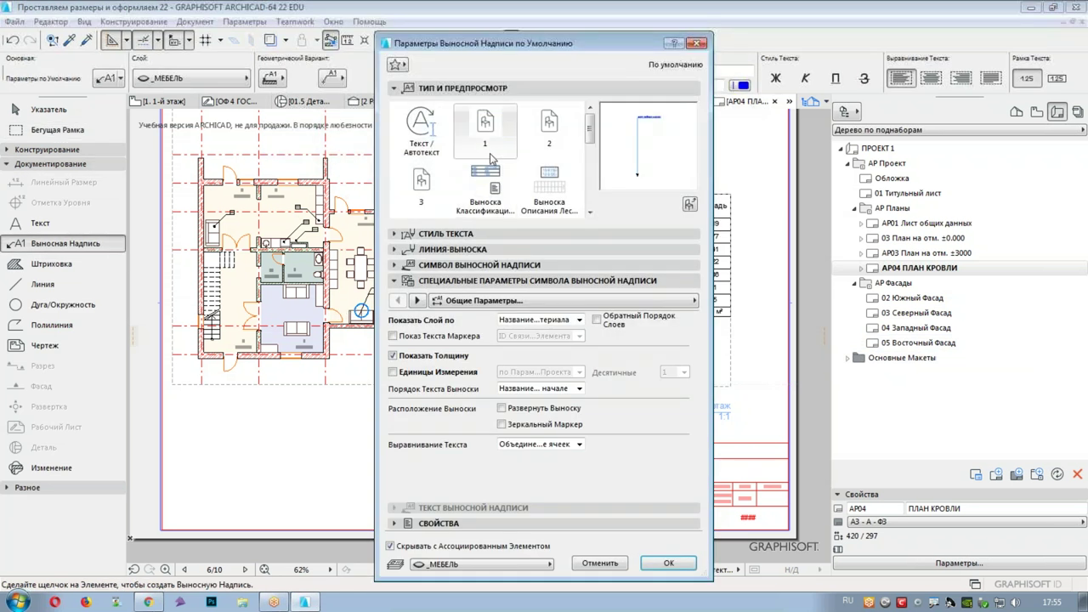
drag(592, 137, 593, 202)
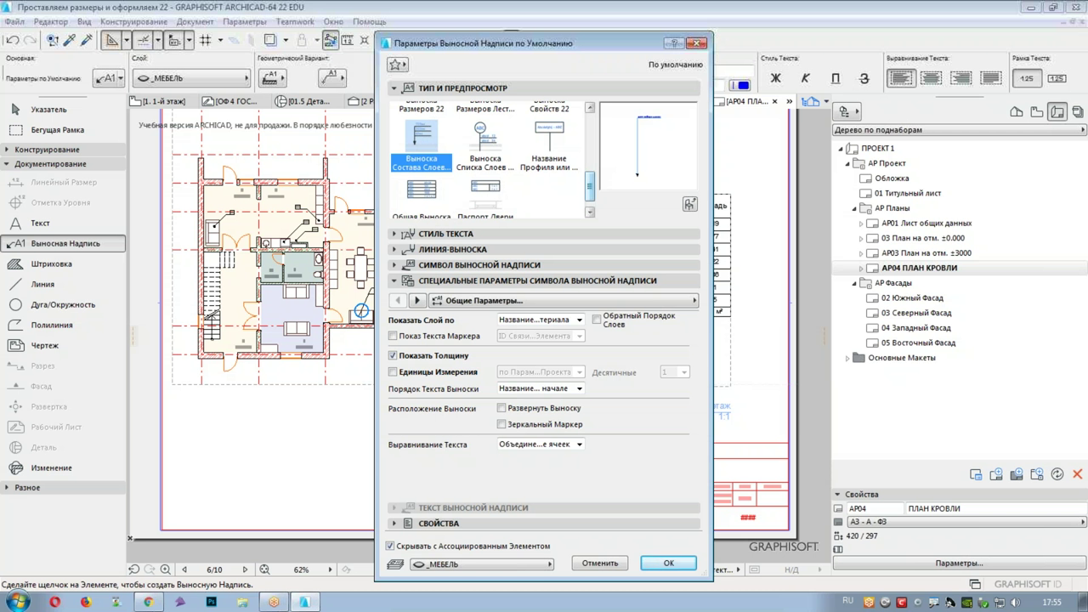
mouse_move(592, 186)
mouse_down()
mouse_move(593, 170)
mouse_move(595, 192)
mouse_up()
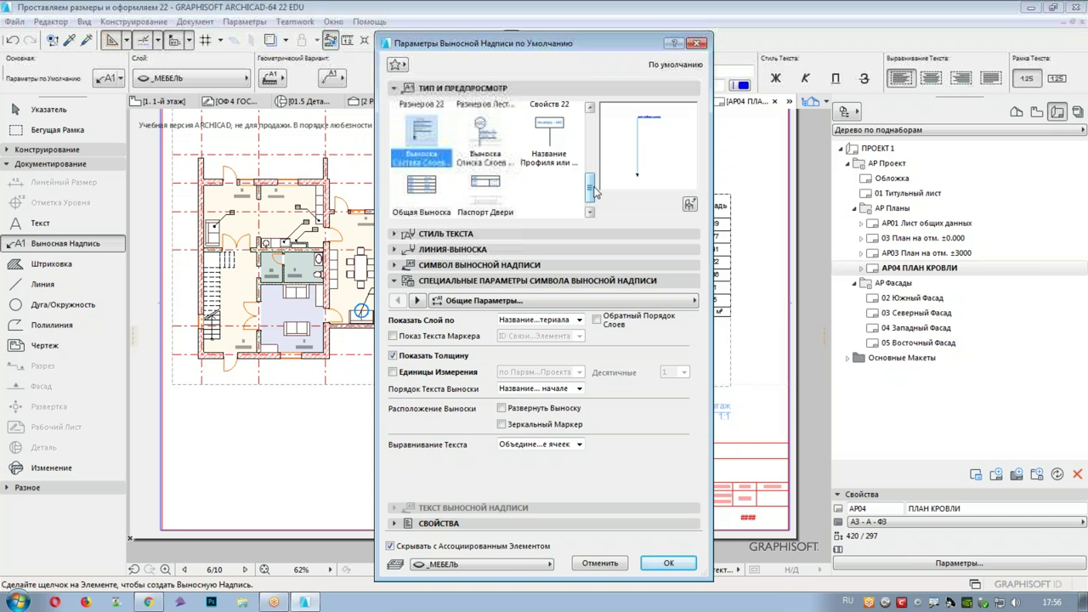
click(697, 43)
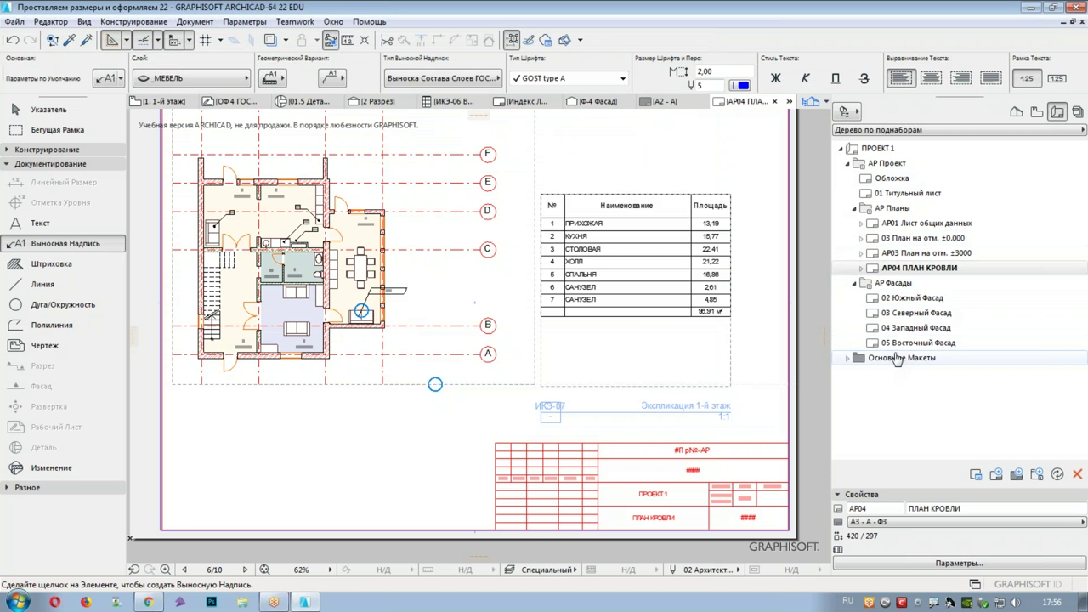
- Open the schedule Э-ОТД-П Экспликация полов and examine its floor type and floor scheme columns
click(1016, 112)
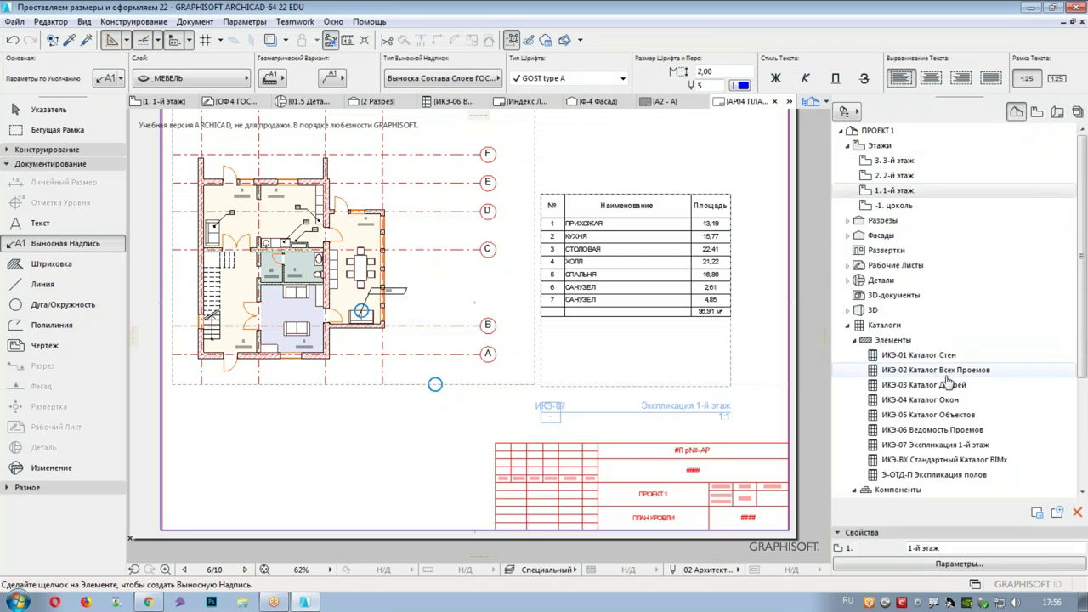
click(874, 479)
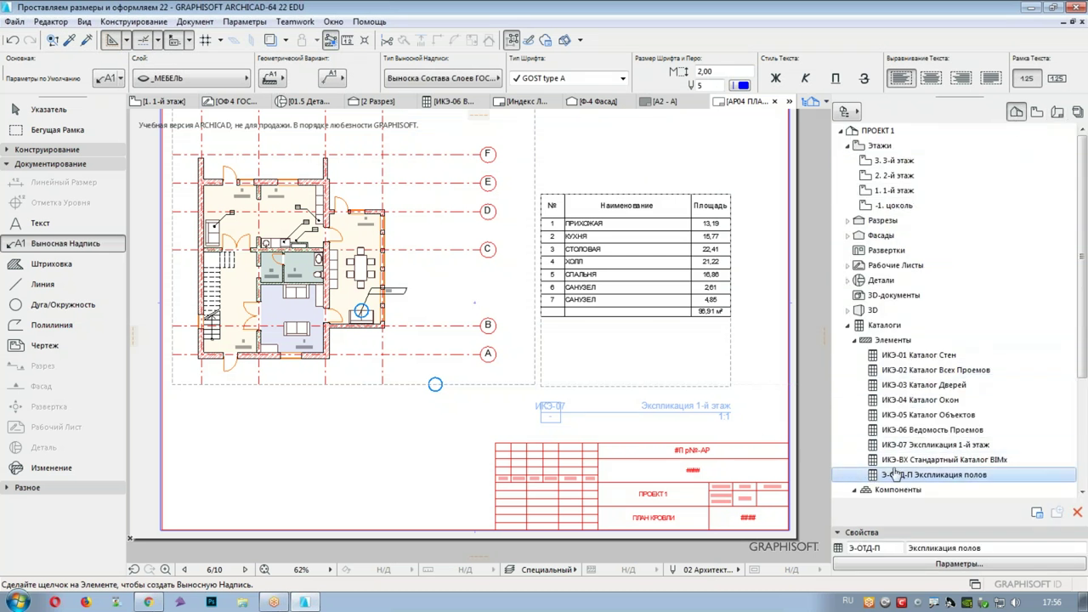
double_click(878, 479)
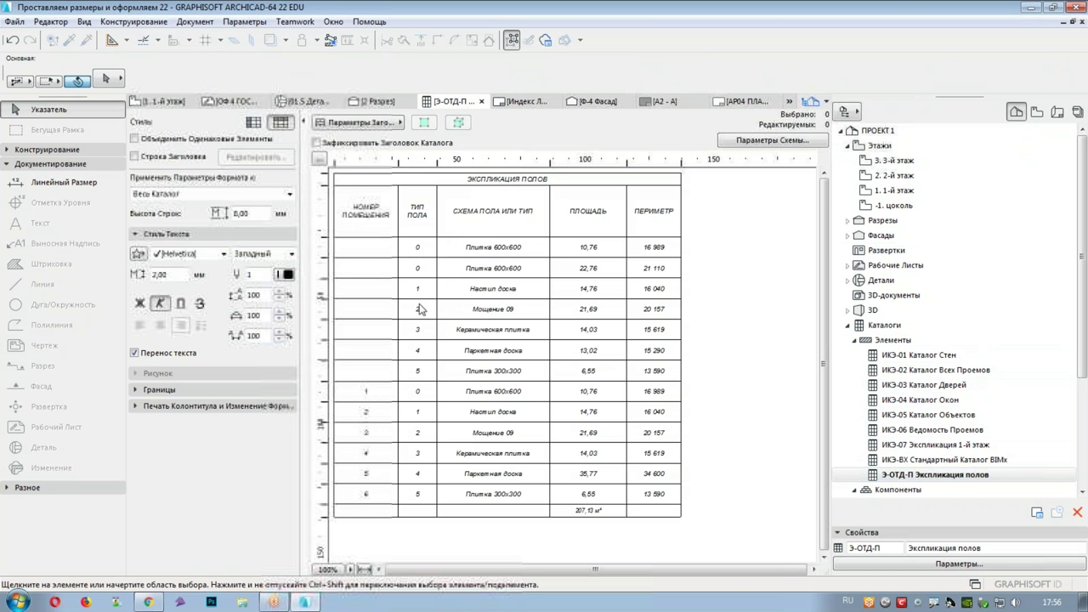
click(425, 364)
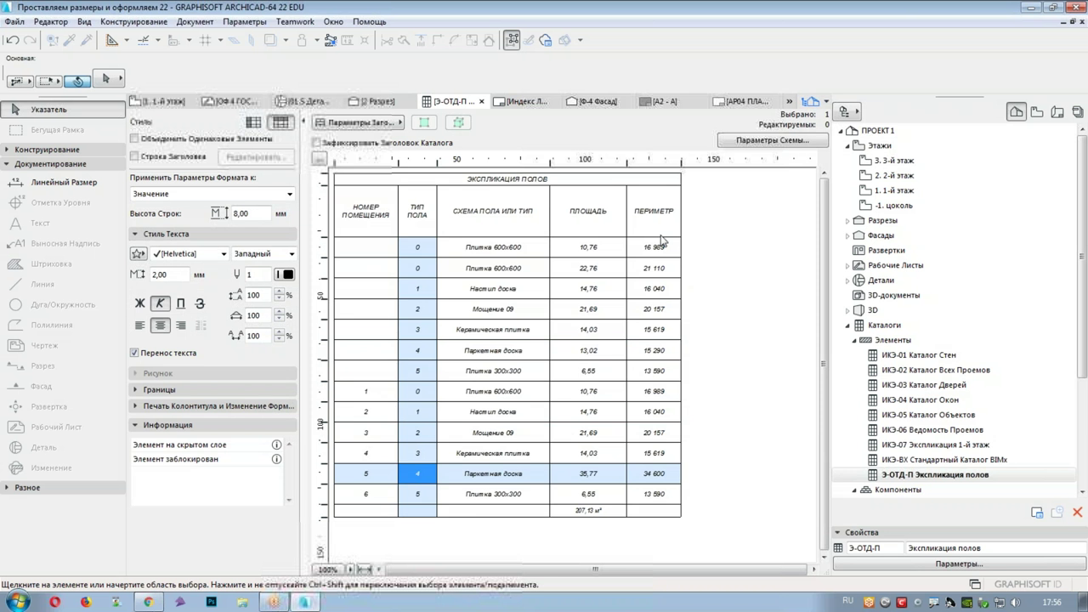
click(521, 272)
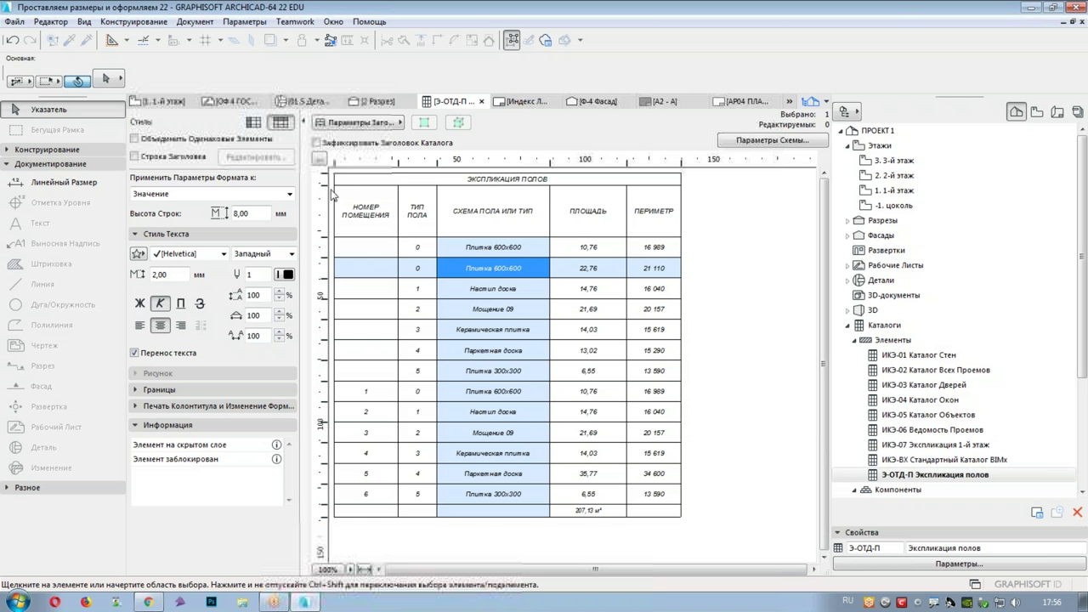
- From the 1-й этаж plan, examine the fill Плитка 600x600 and the options for creating a new fill, leaving the fills unchanged
click(166, 102)
click(255, 23)
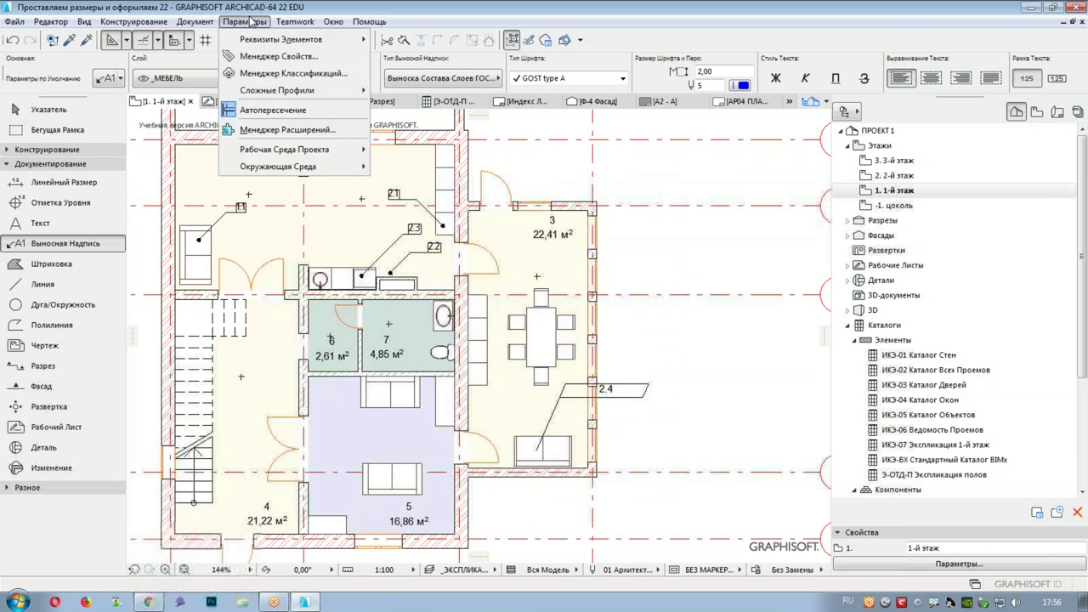
mouse_move(256, 40)
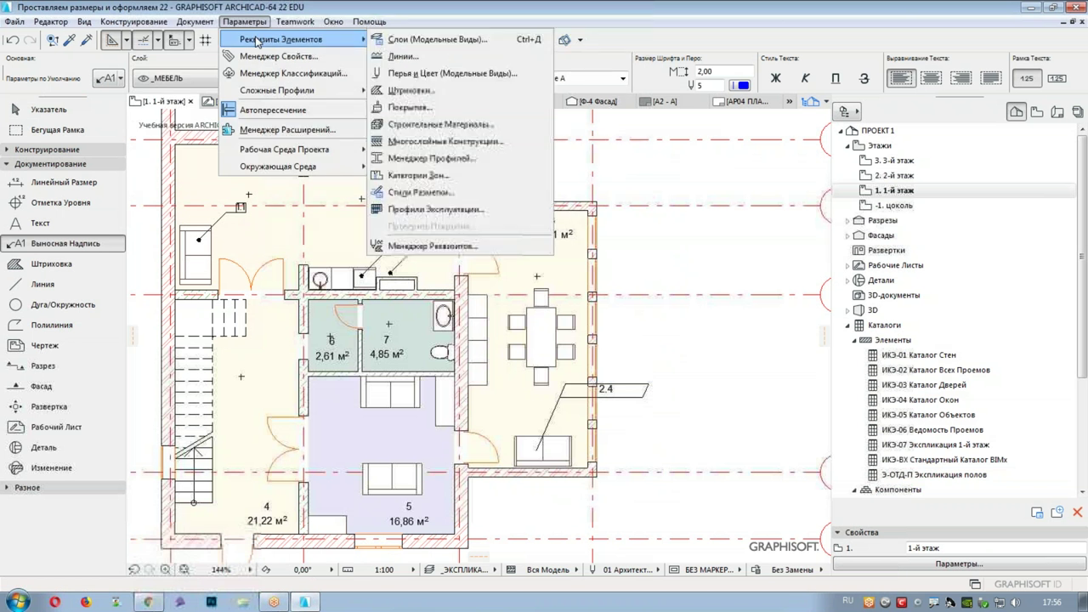
click(410, 90)
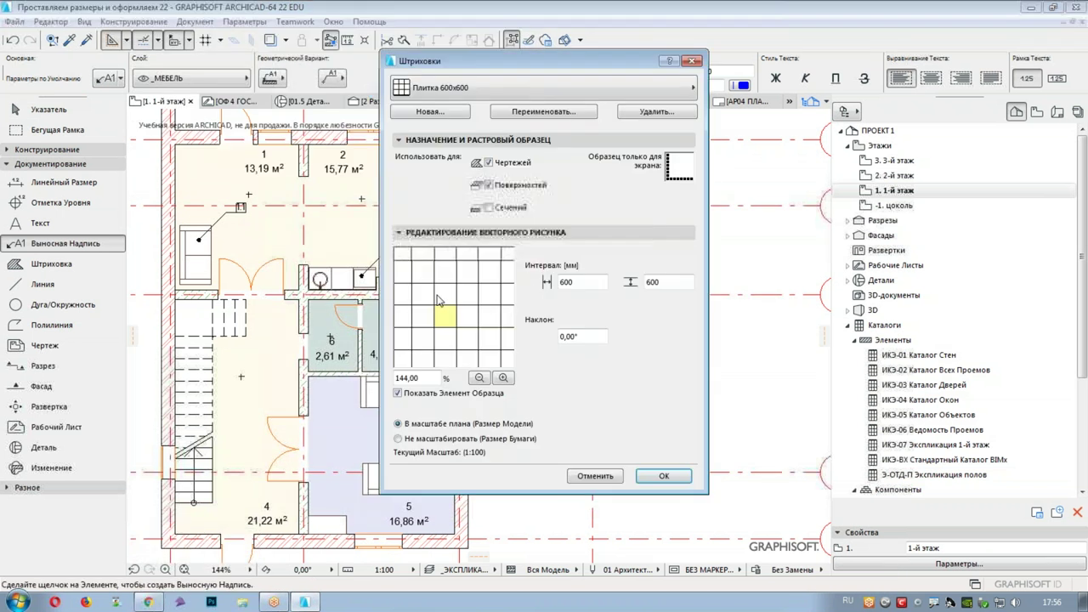
click(463, 115)
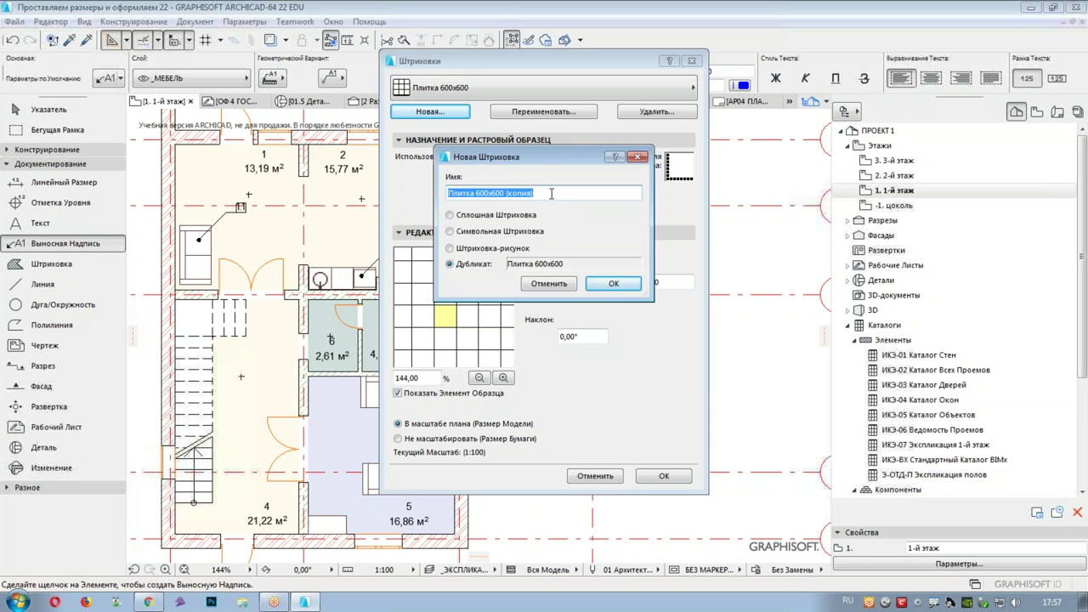
click(637, 156)
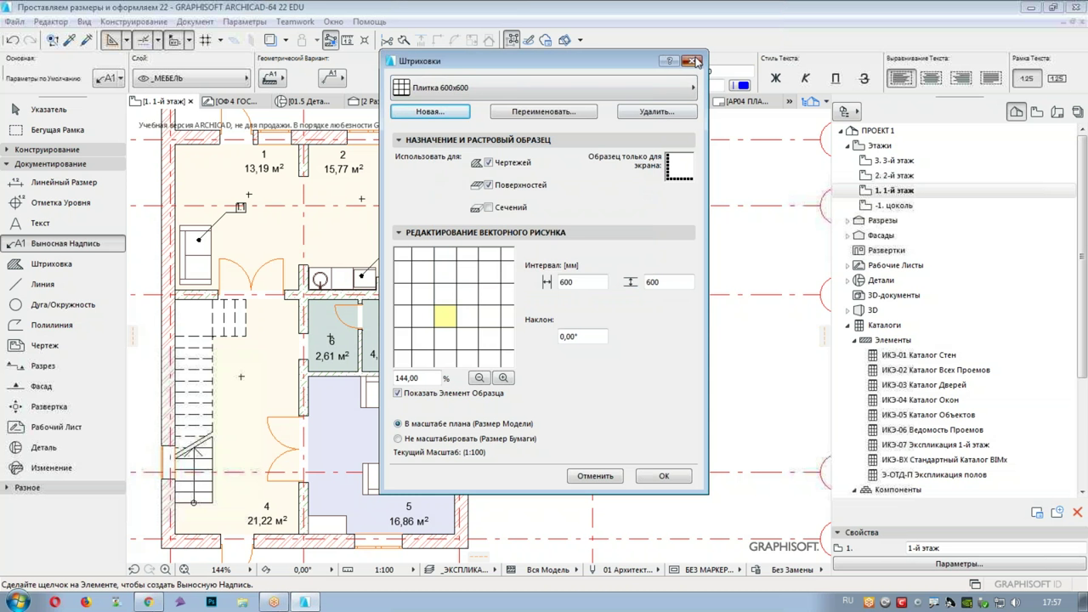
click(692, 61)
- Review the floor scheme entries from Настил доска to Плитка 300x300 in Экспликация полов and return to the 1-й этаж plan
double_click(914, 475)
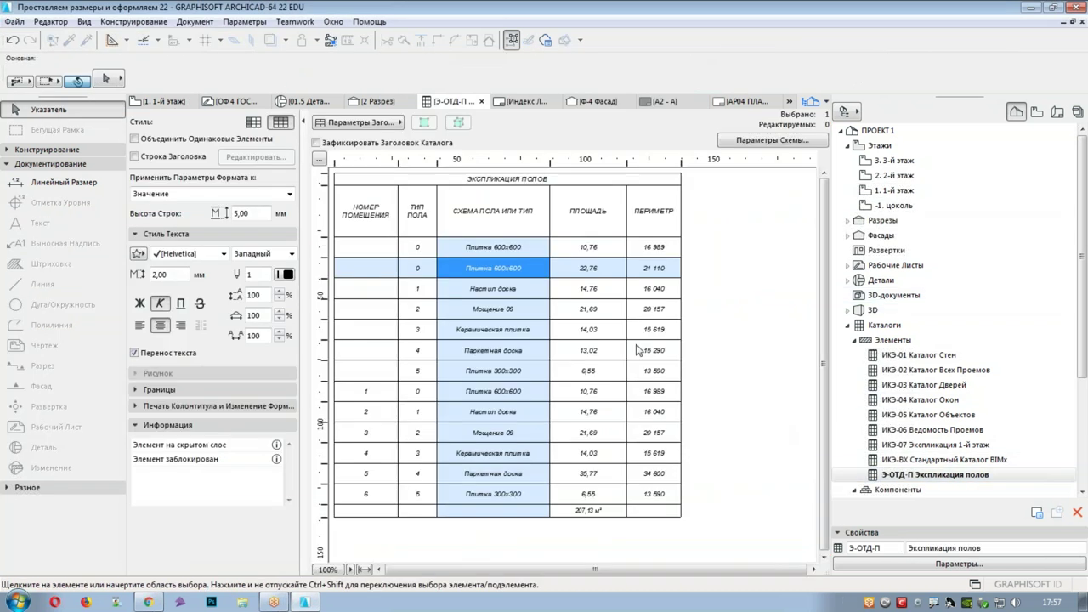
click(494, 289)
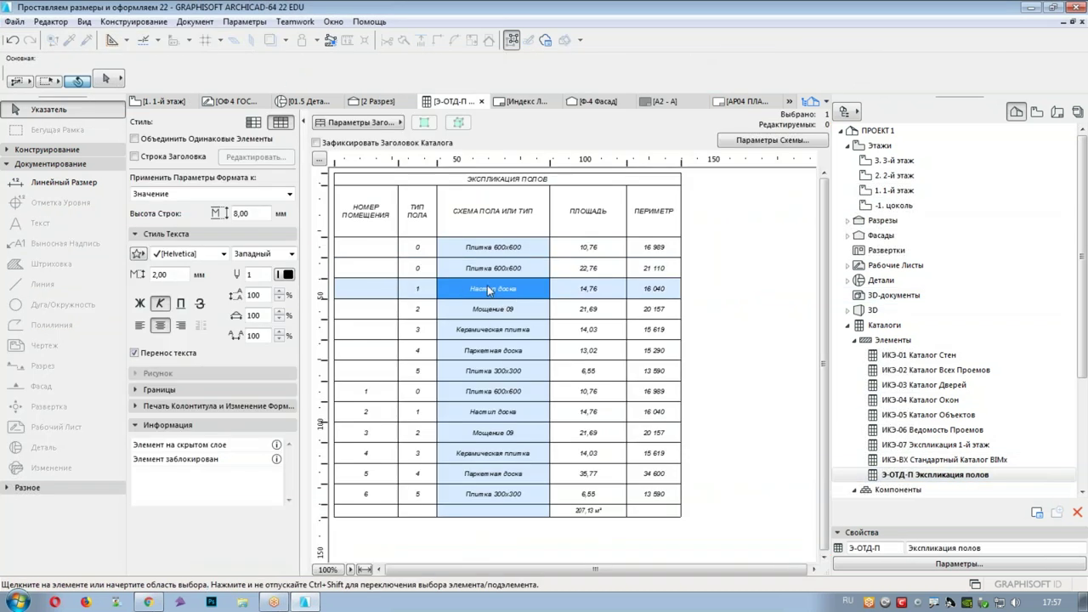
click(495, 310)
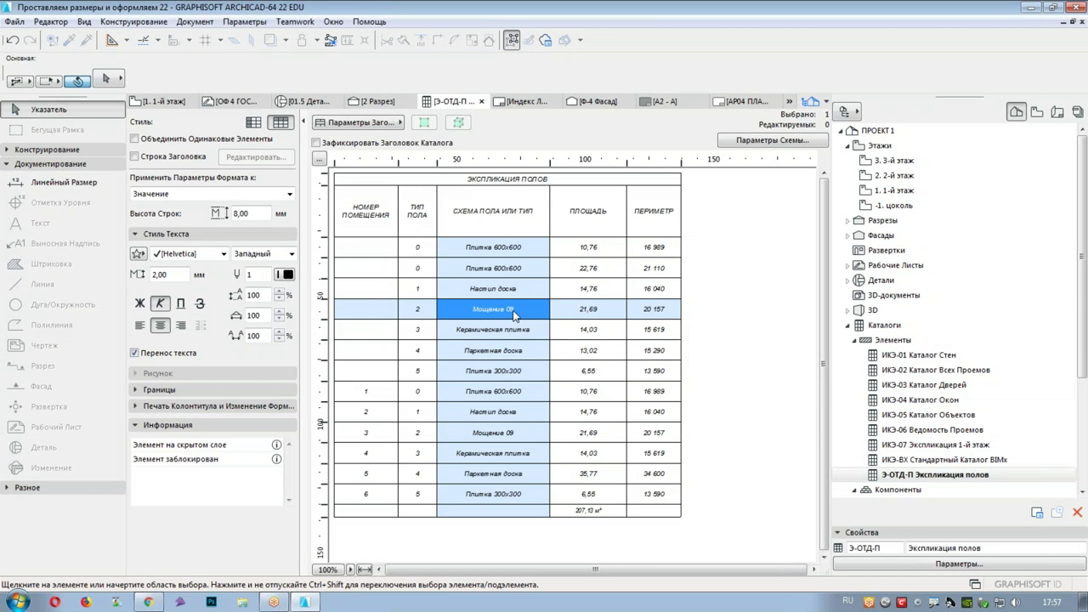
click(497, 351)
click(500, 374)
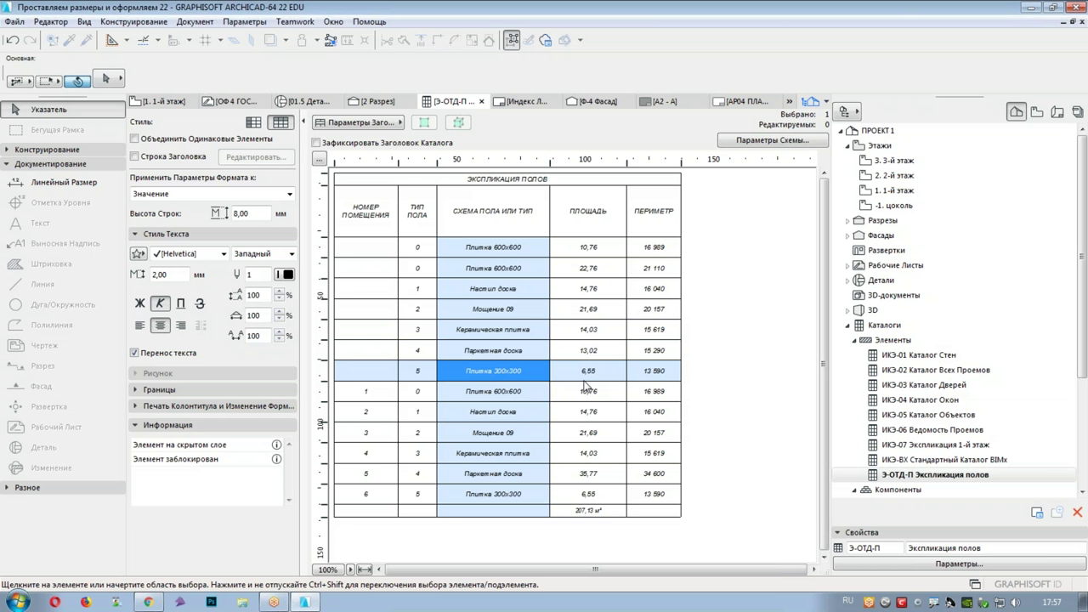
click(166, 101)
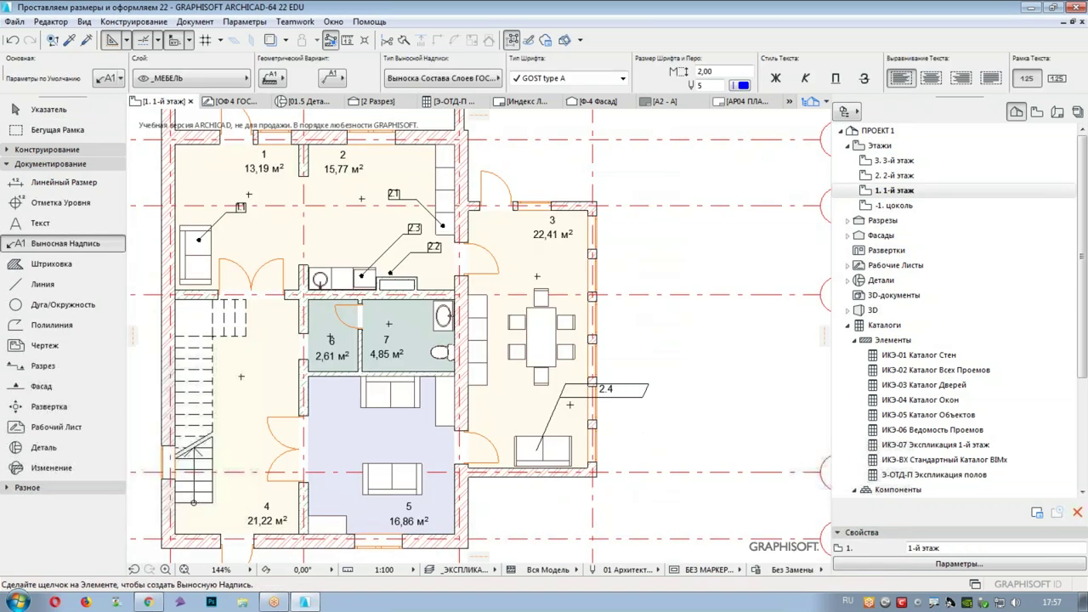